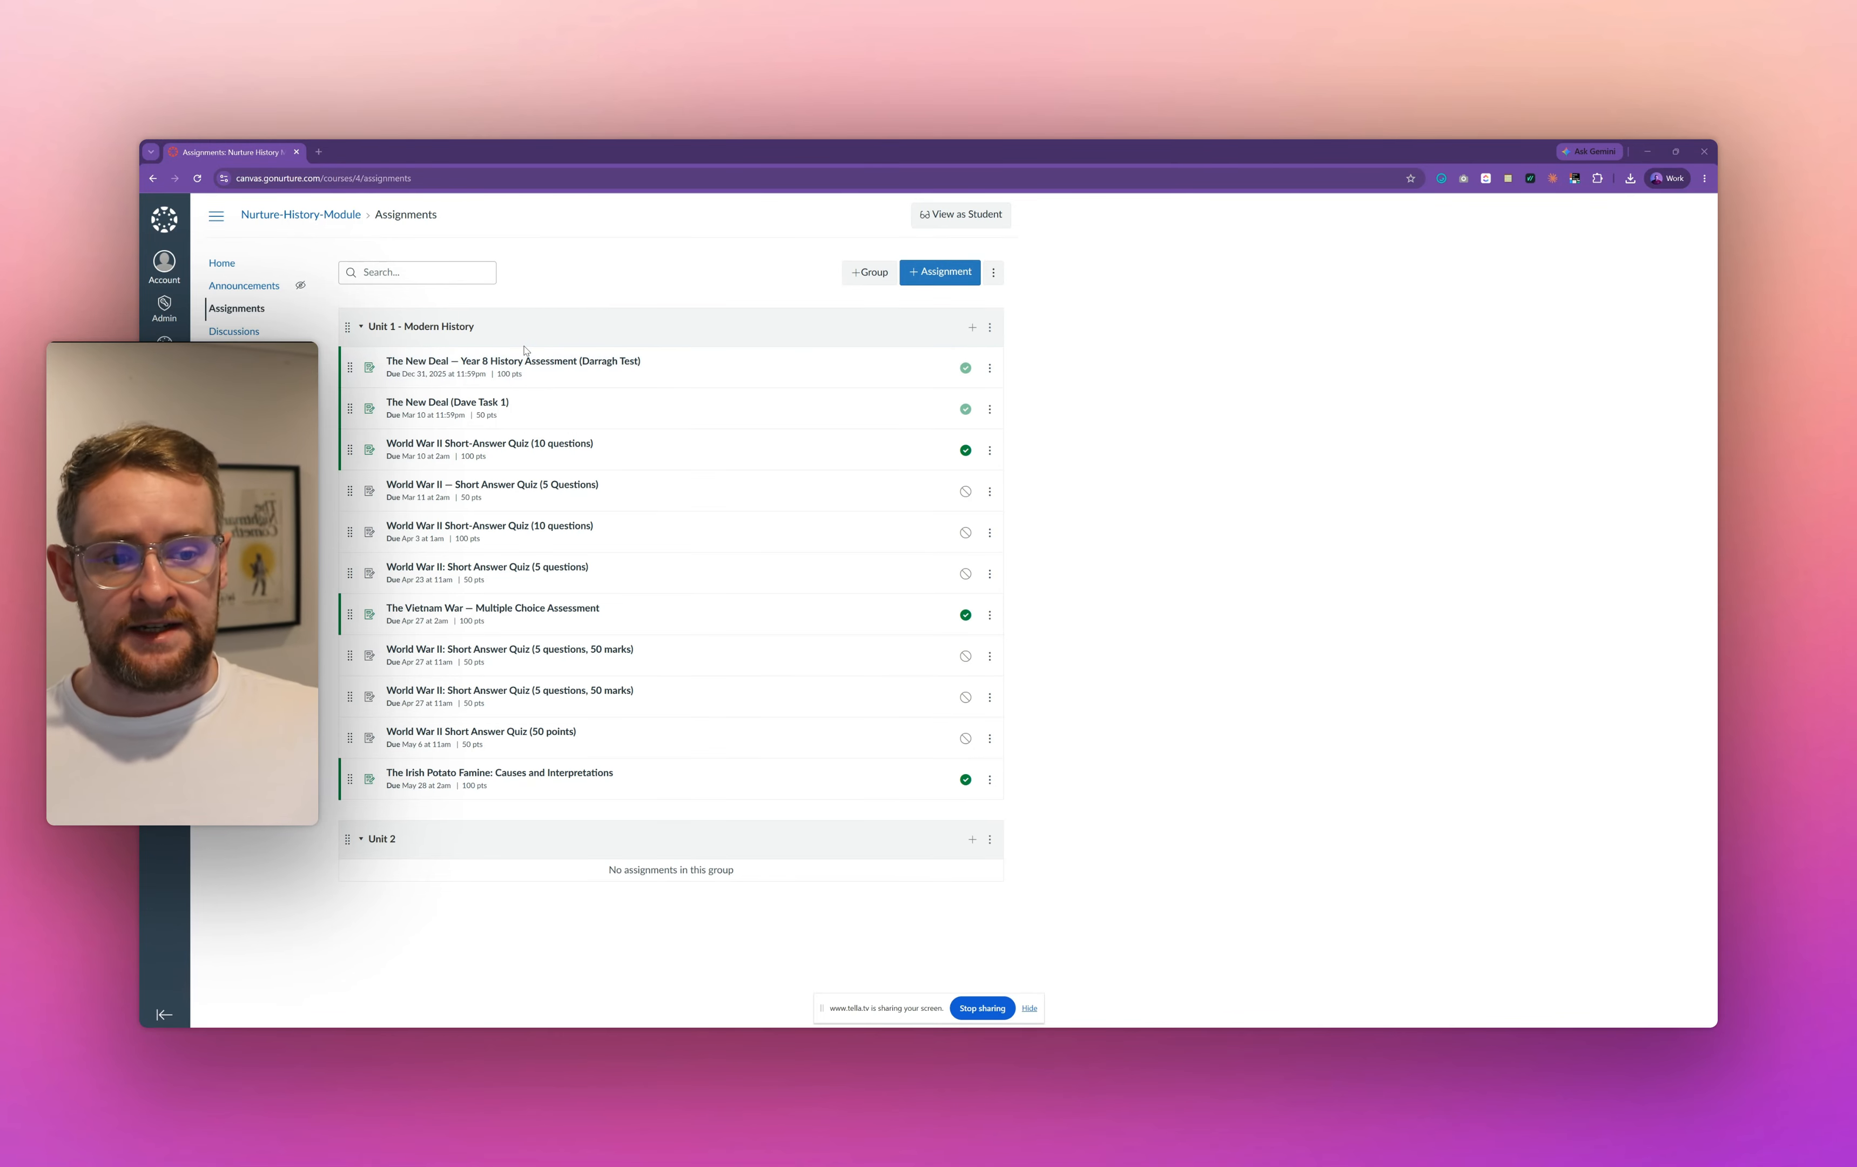
Step: Create a new assignment named "Canvas Assignment" without loading the auto-saved content, and enter "Question" as its description
click(930, 279)
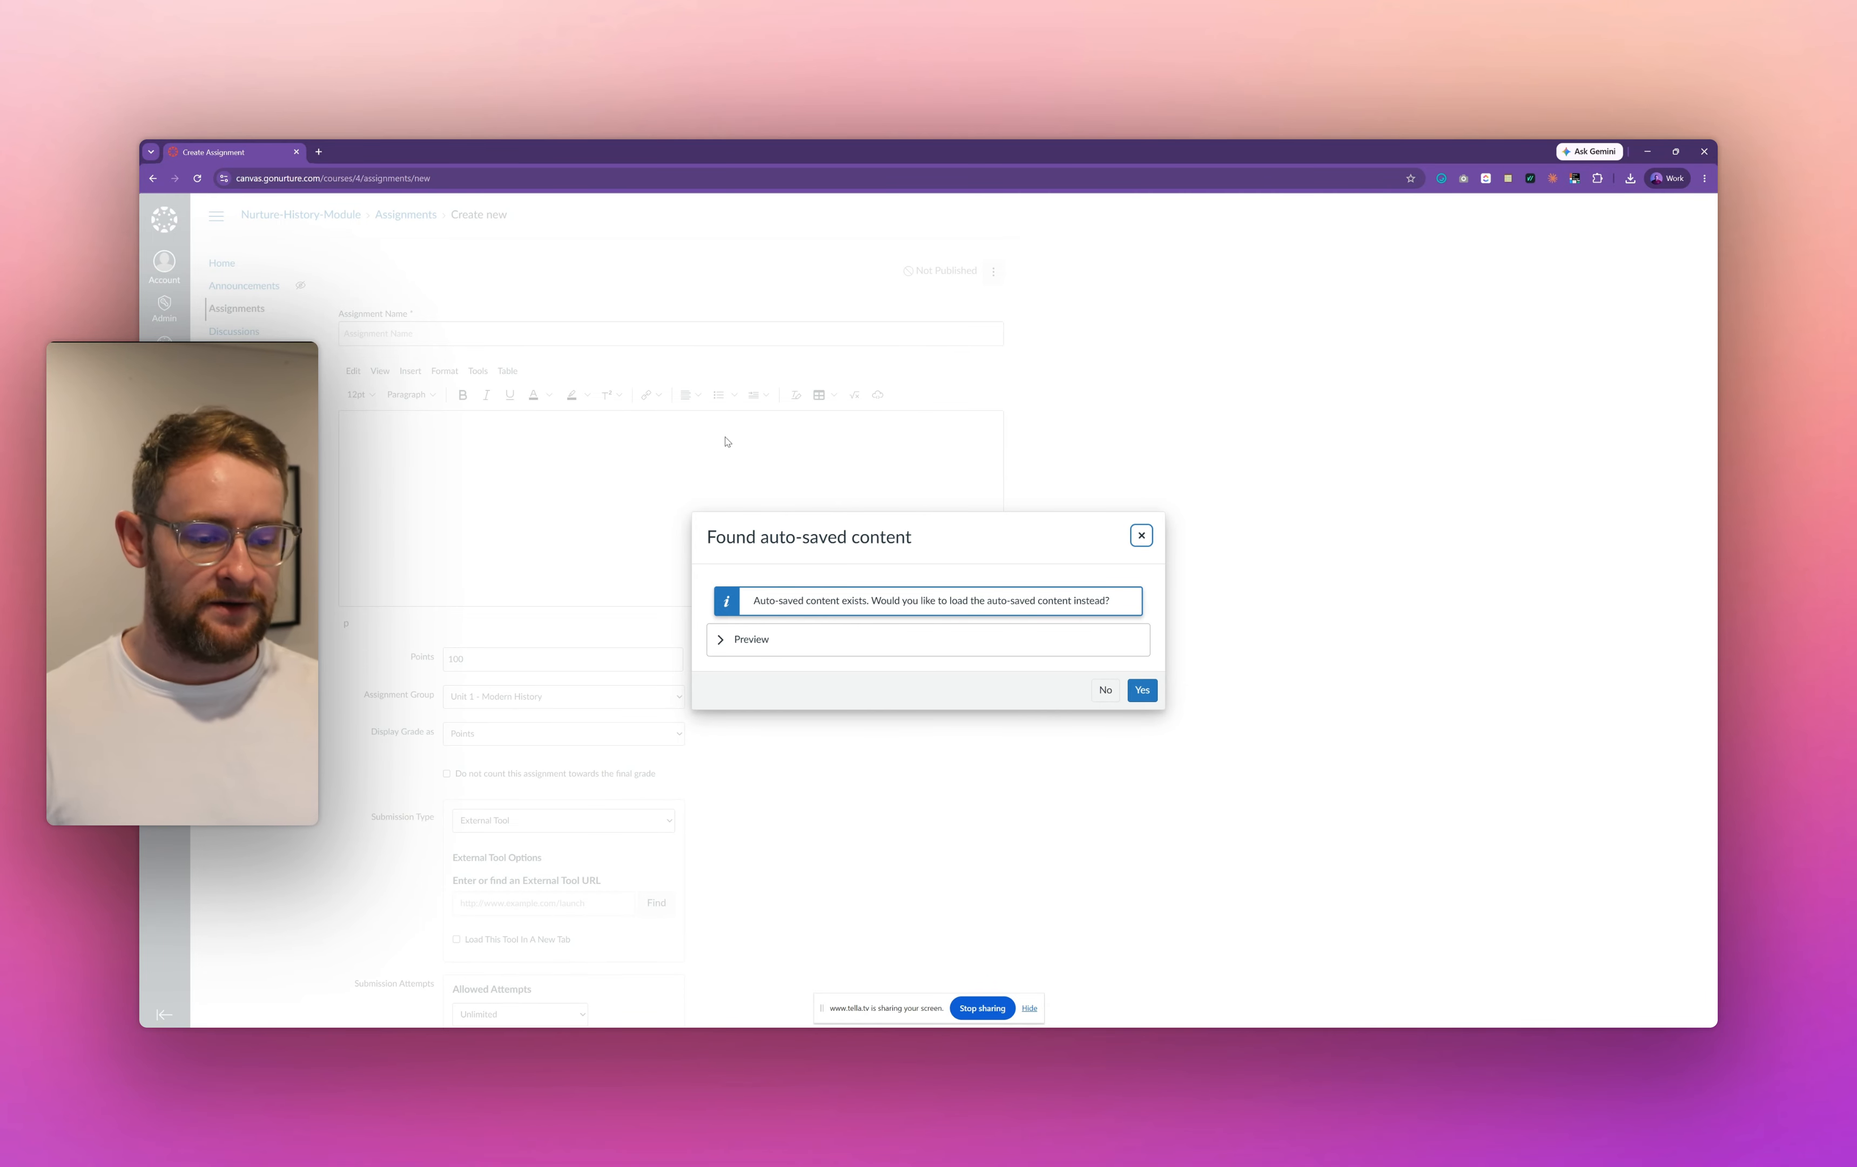
click(1141, 534)
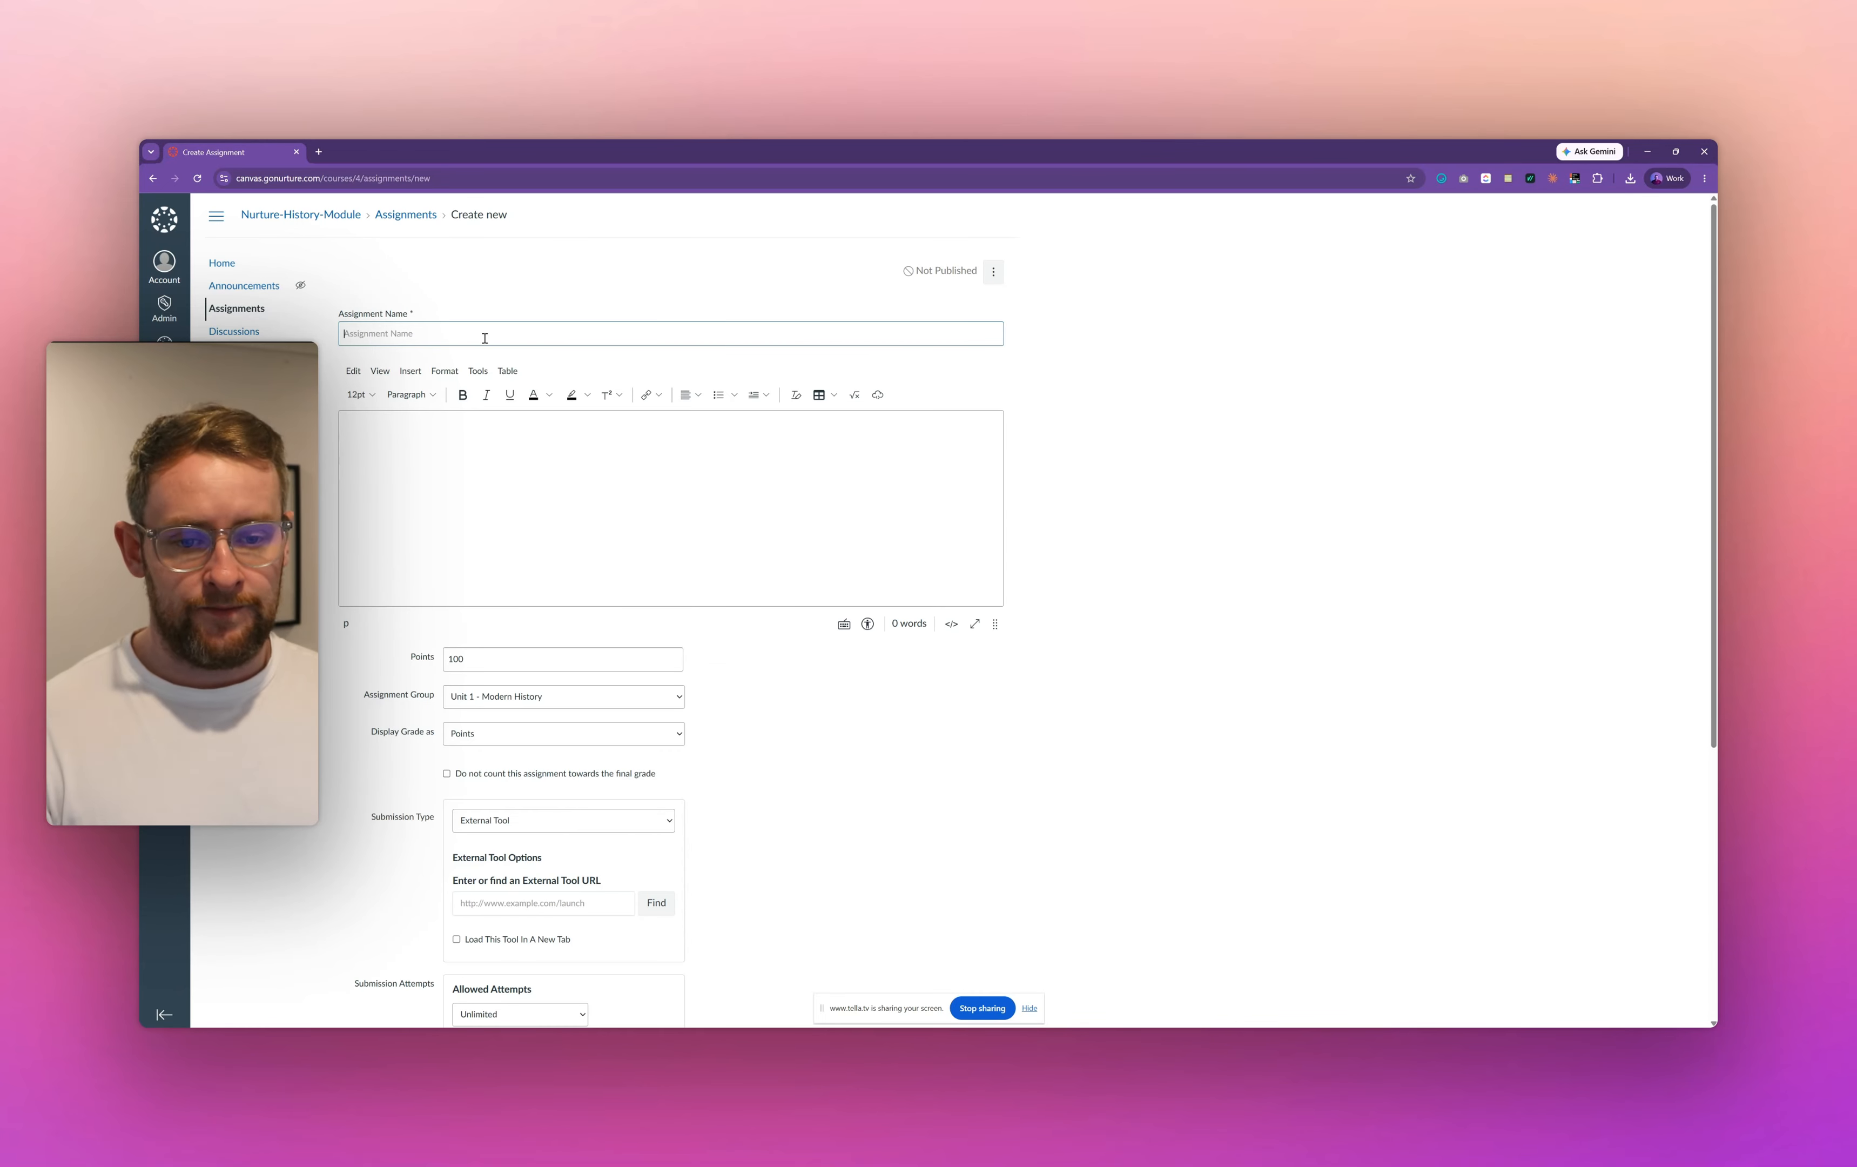
click(474, 336)
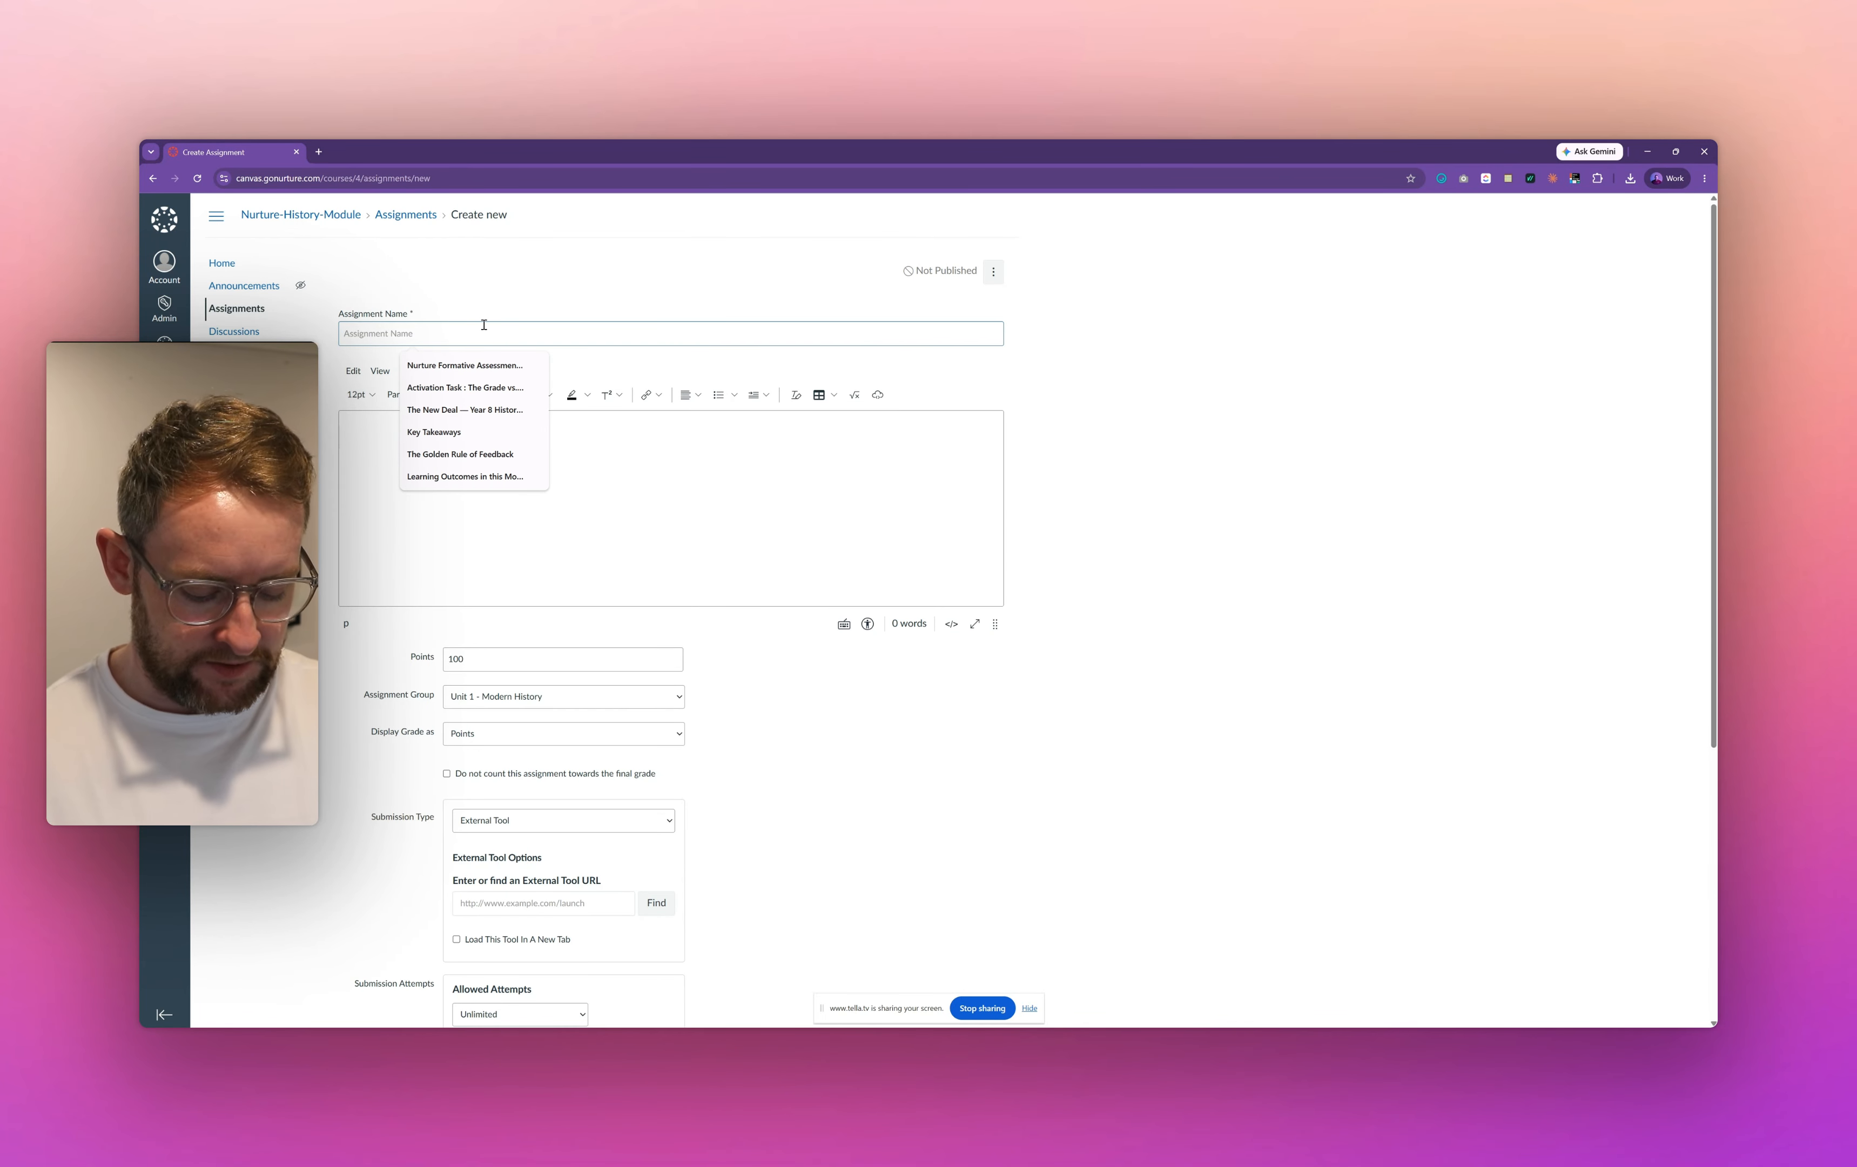
text(Canvas Assignment)
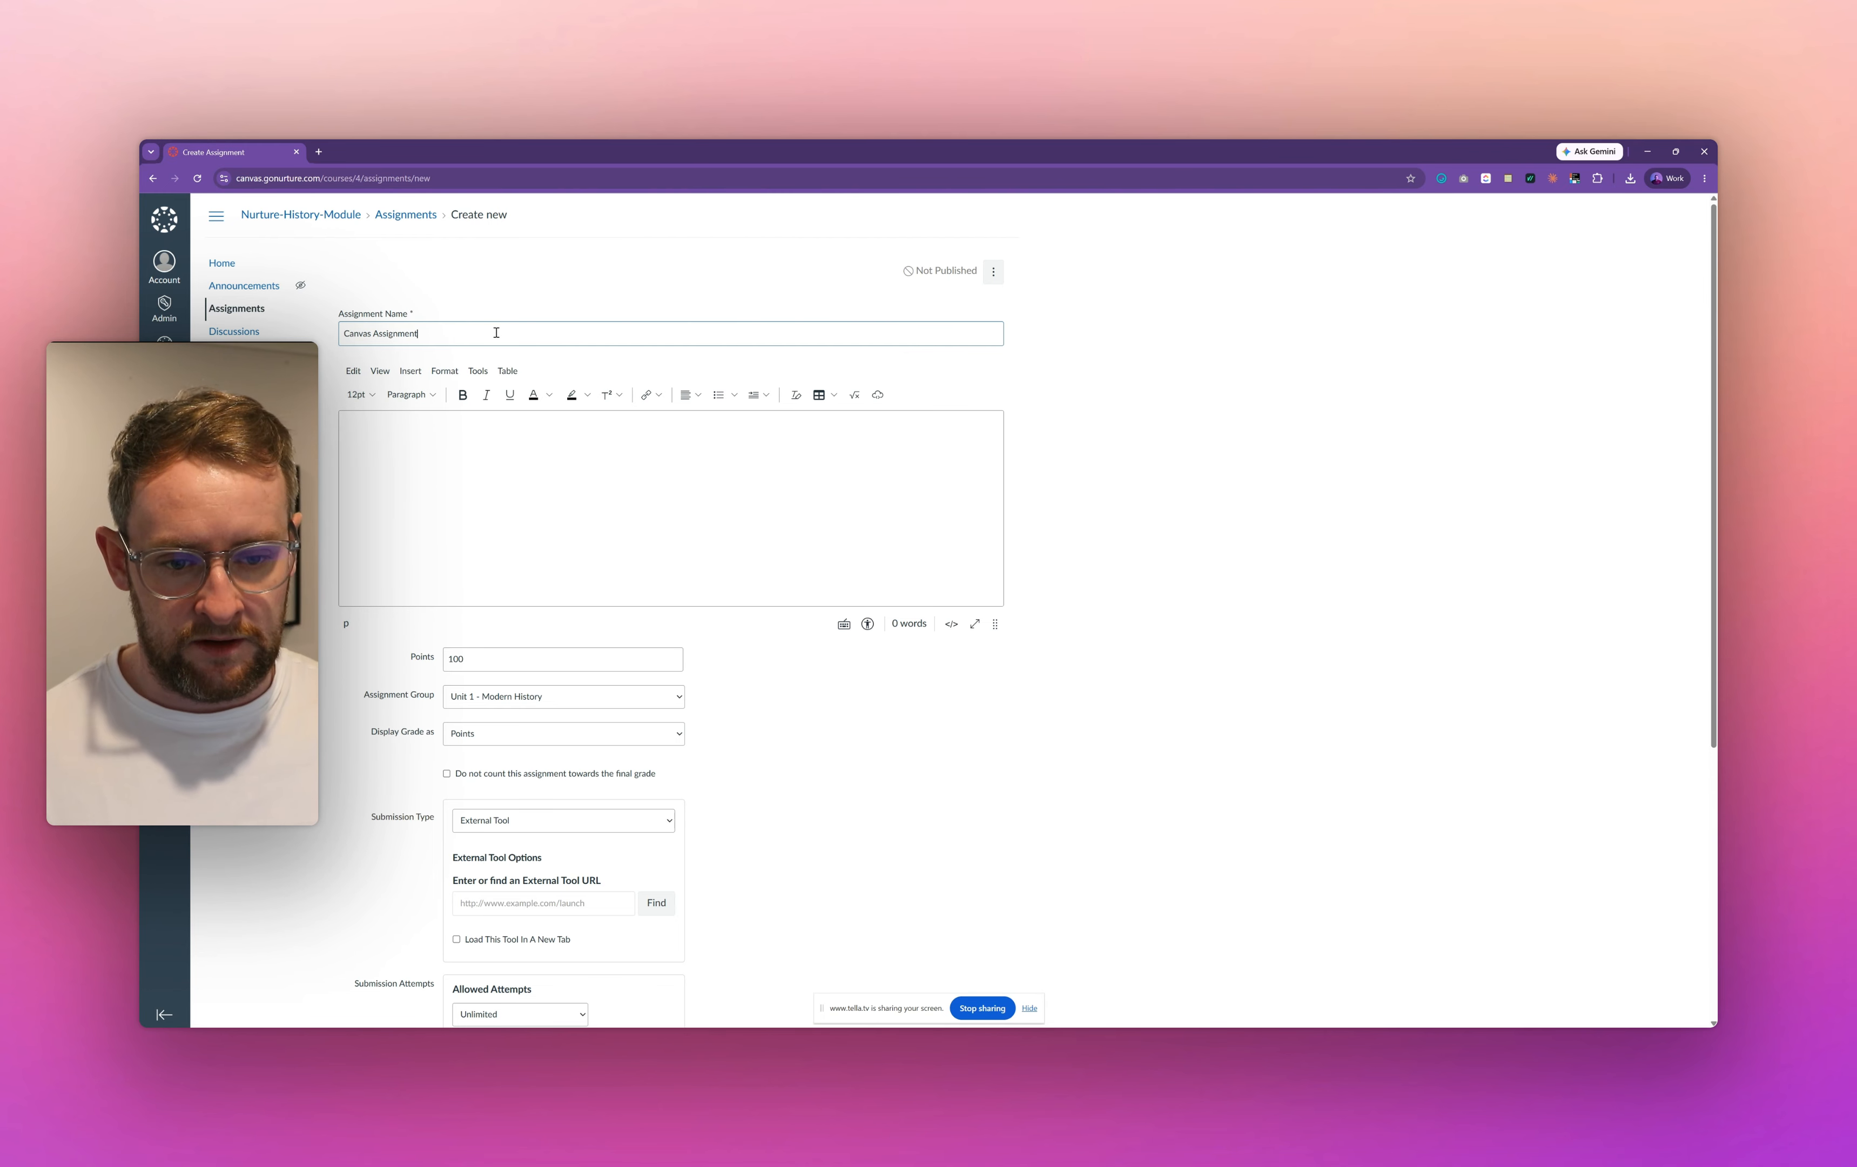
click(414, 461)
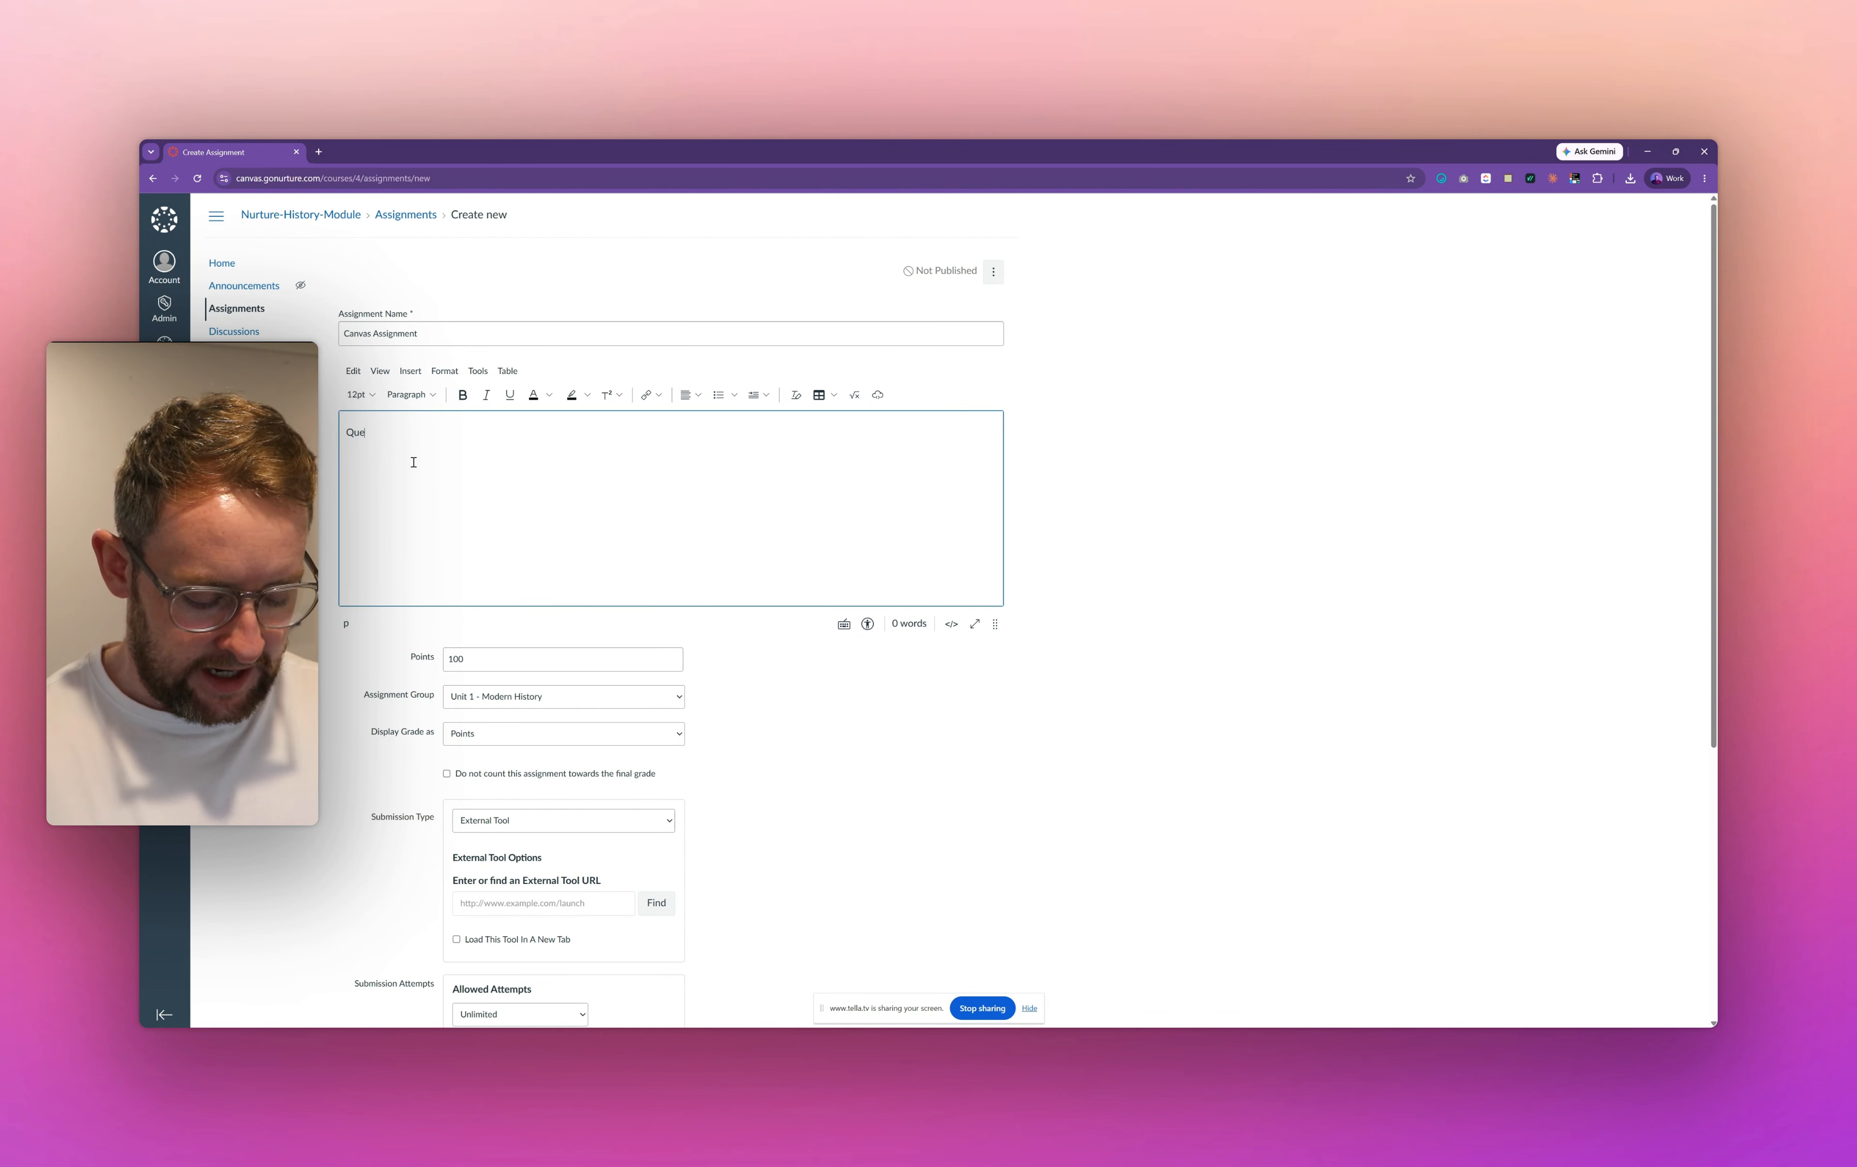
text(Question)
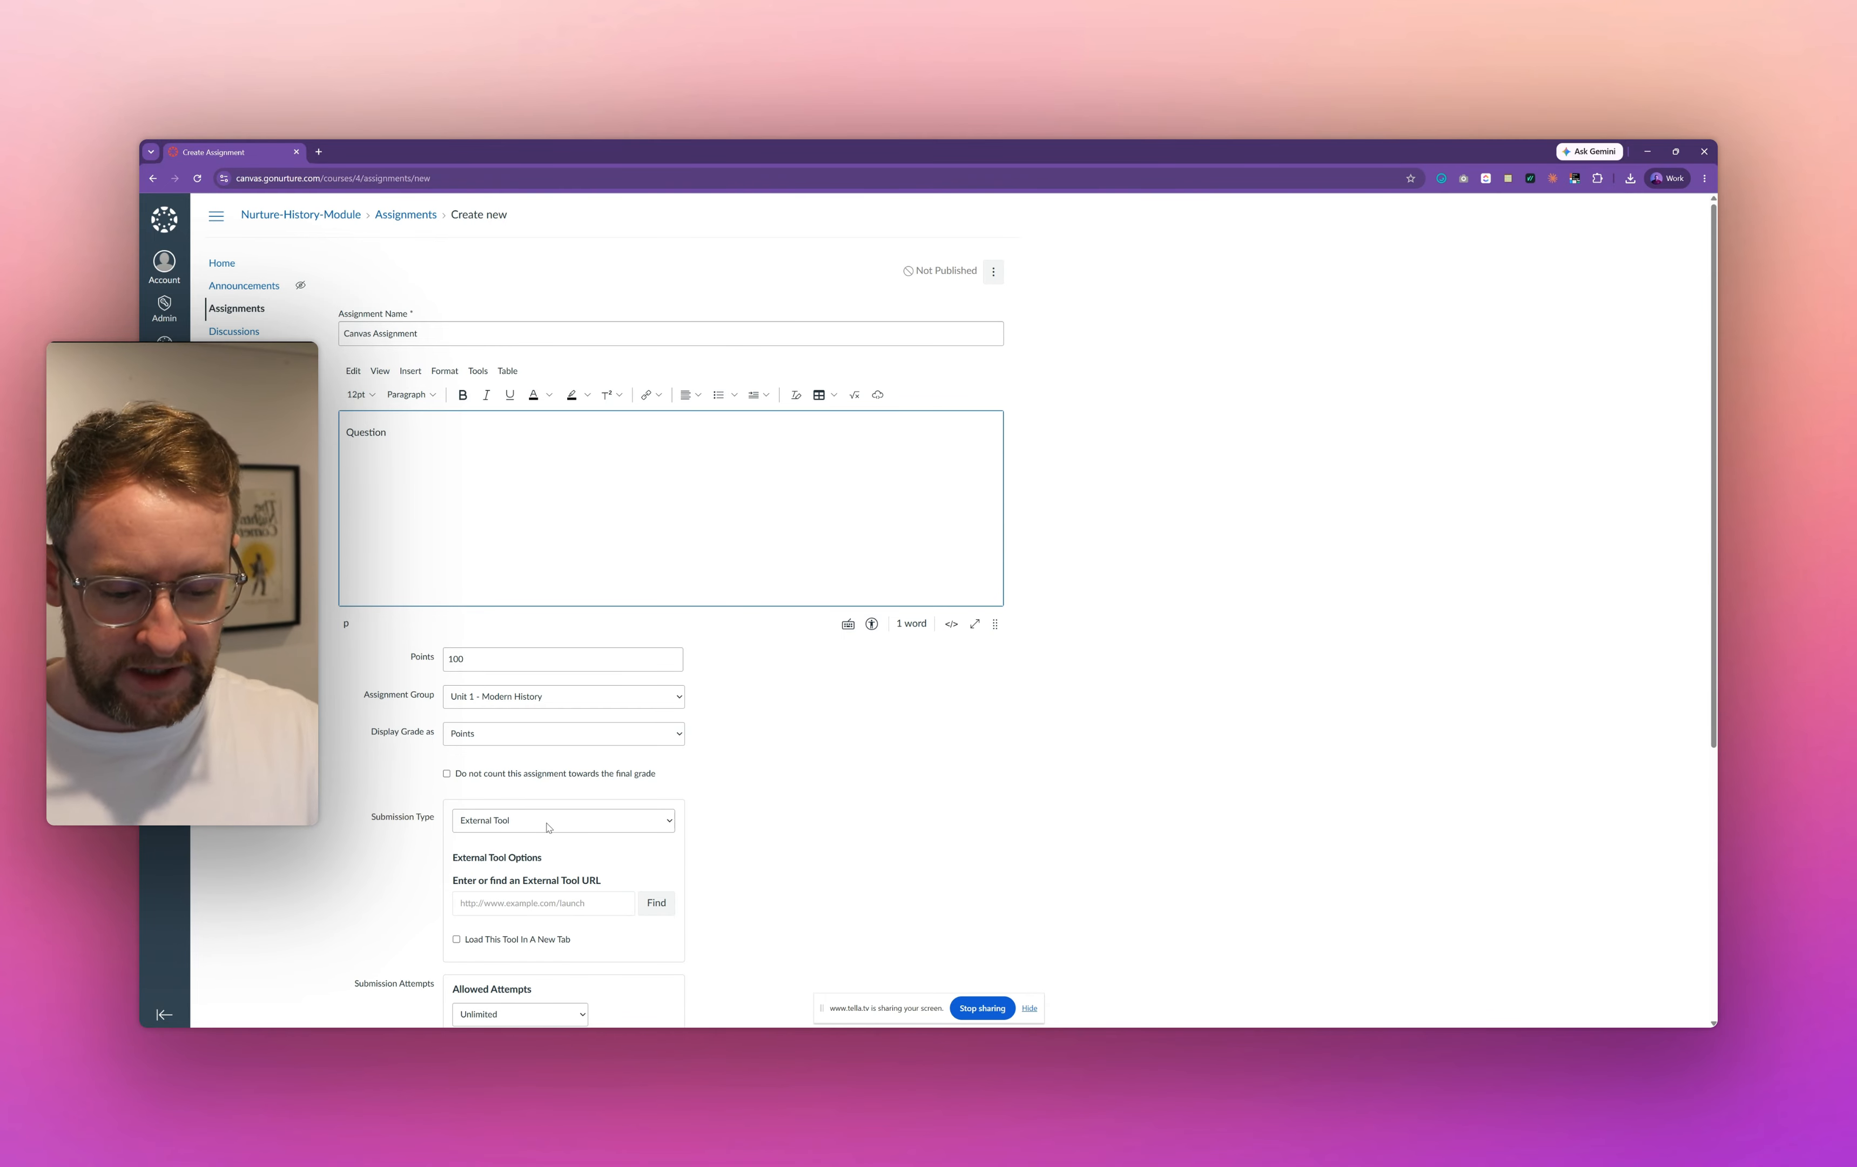
scroll(543, 829, down, 1)
triple_click(554, 816)
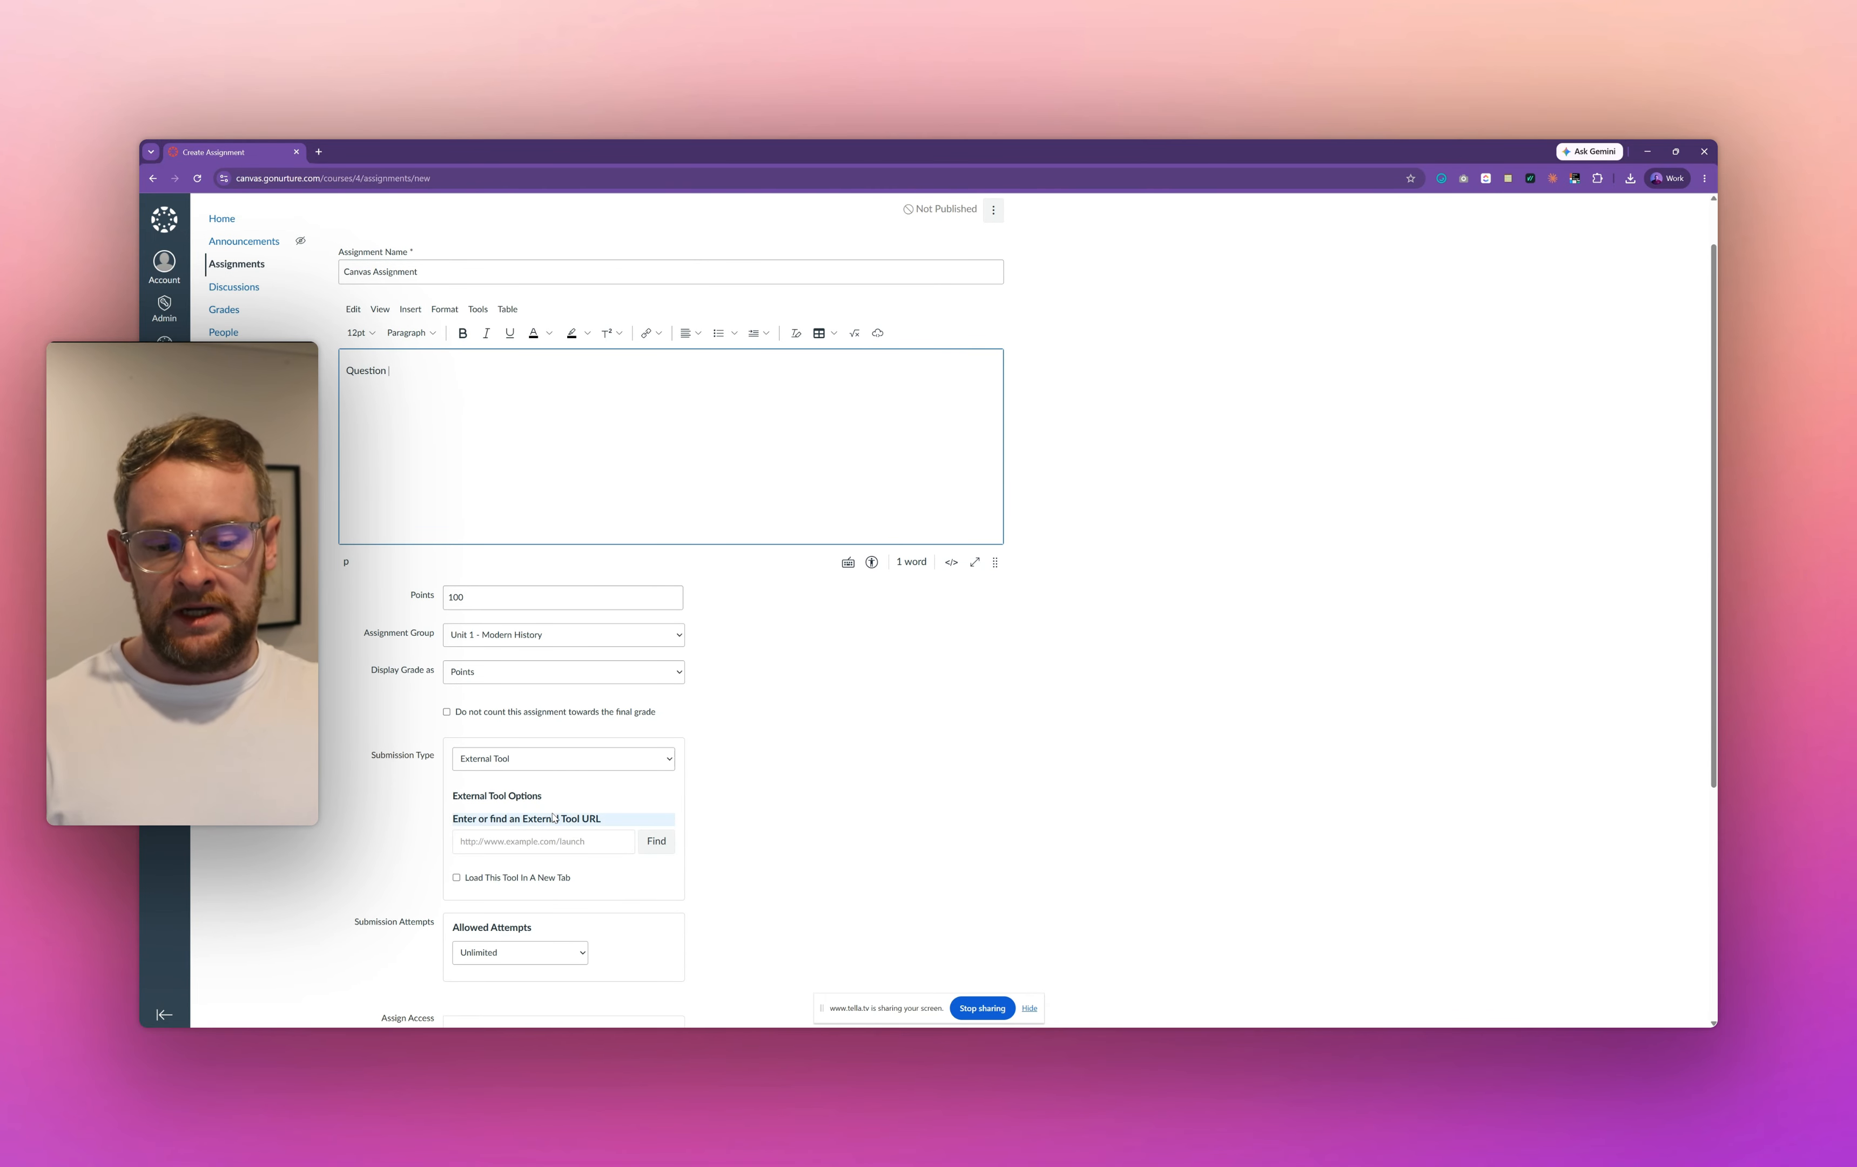
click(627, 778)
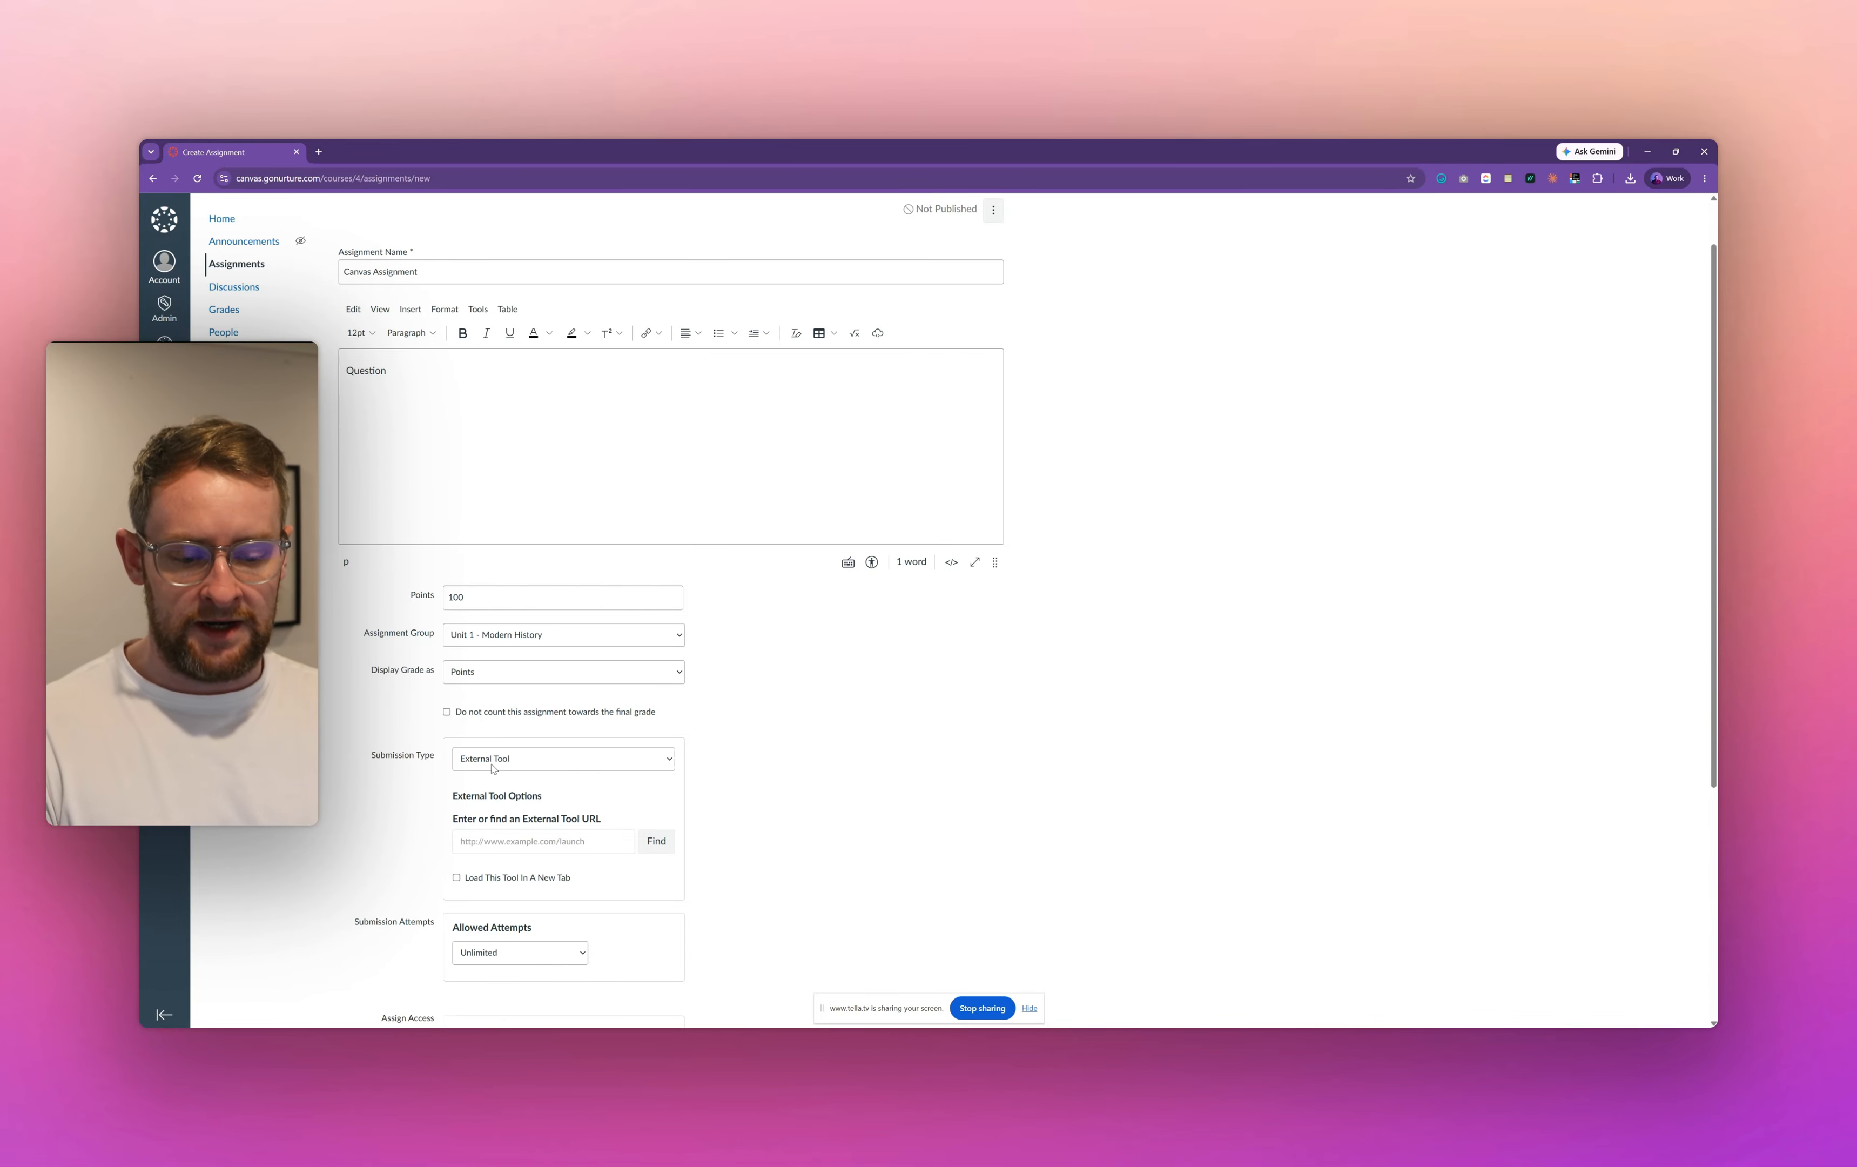
click(515, 757)
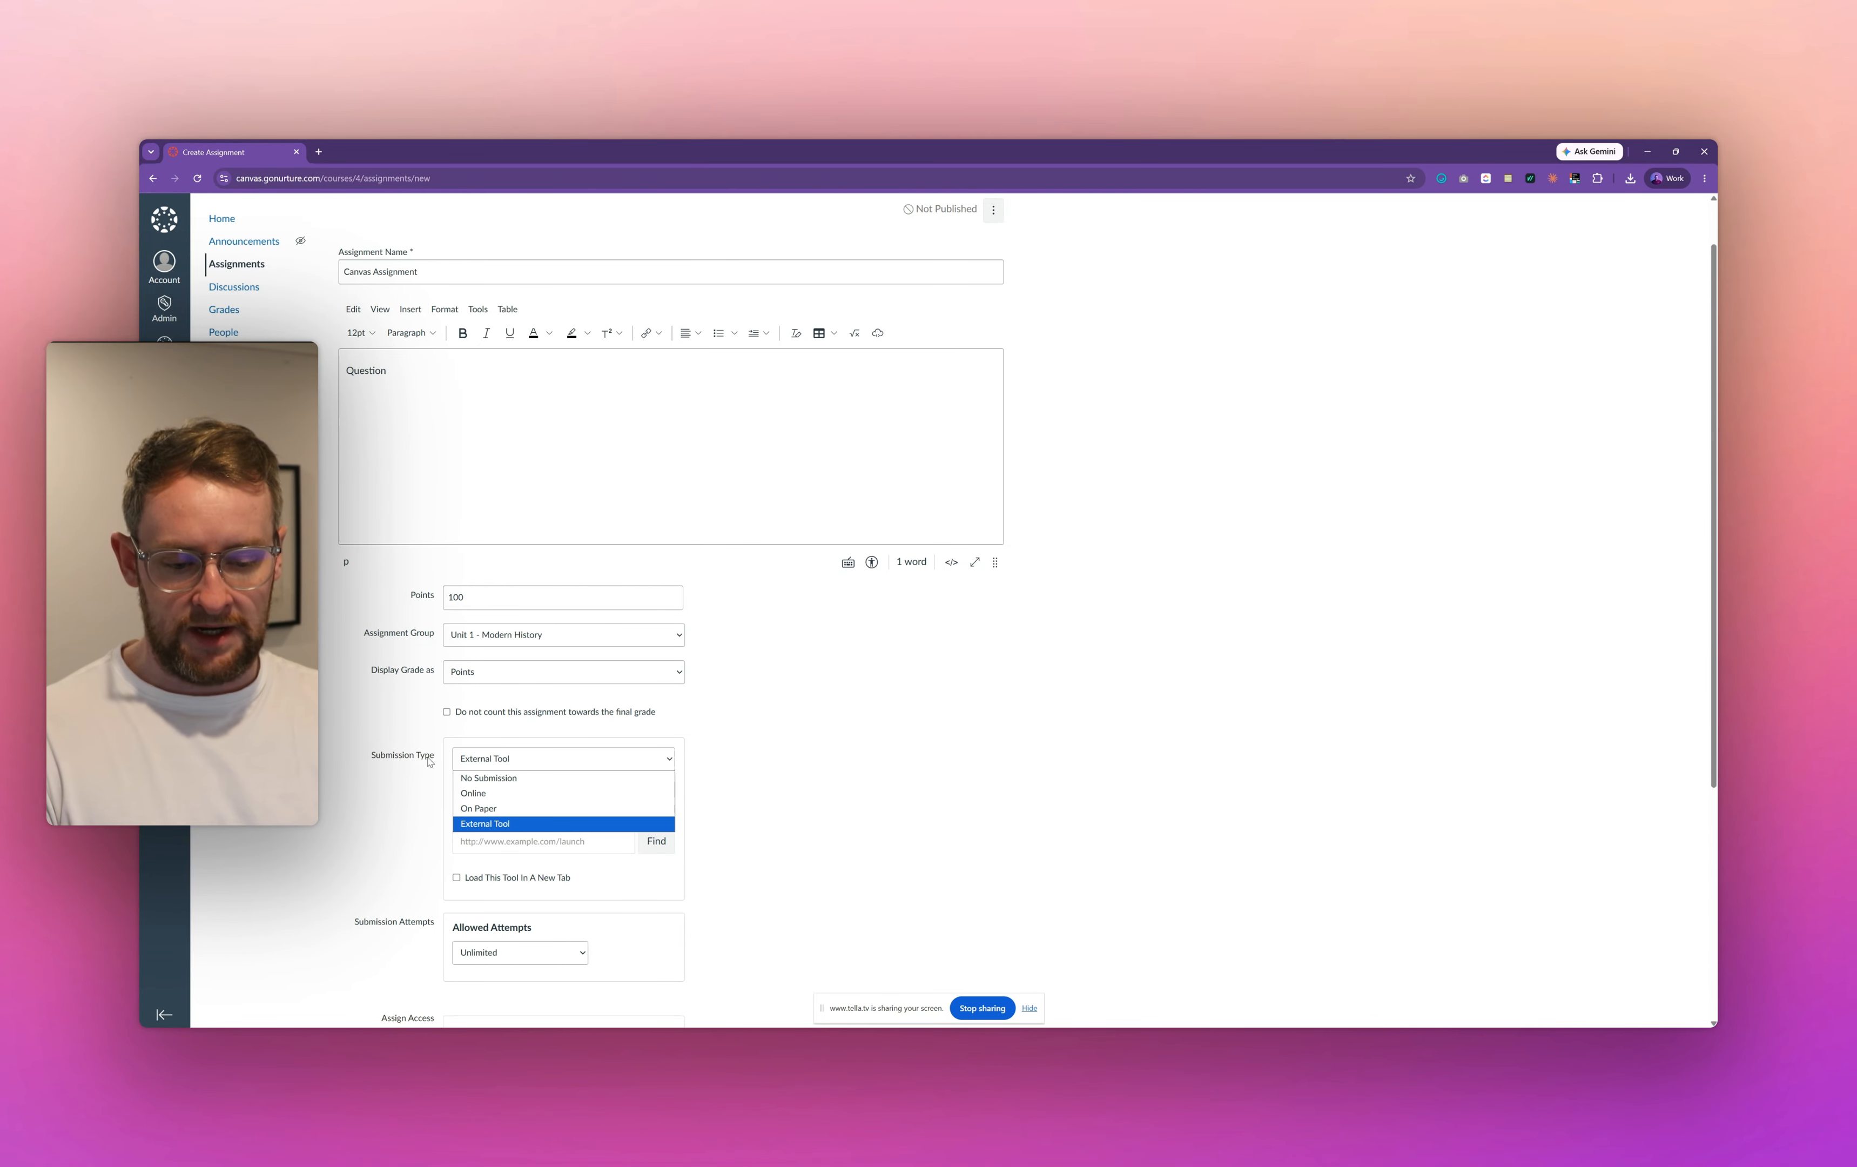
click(500, 823)
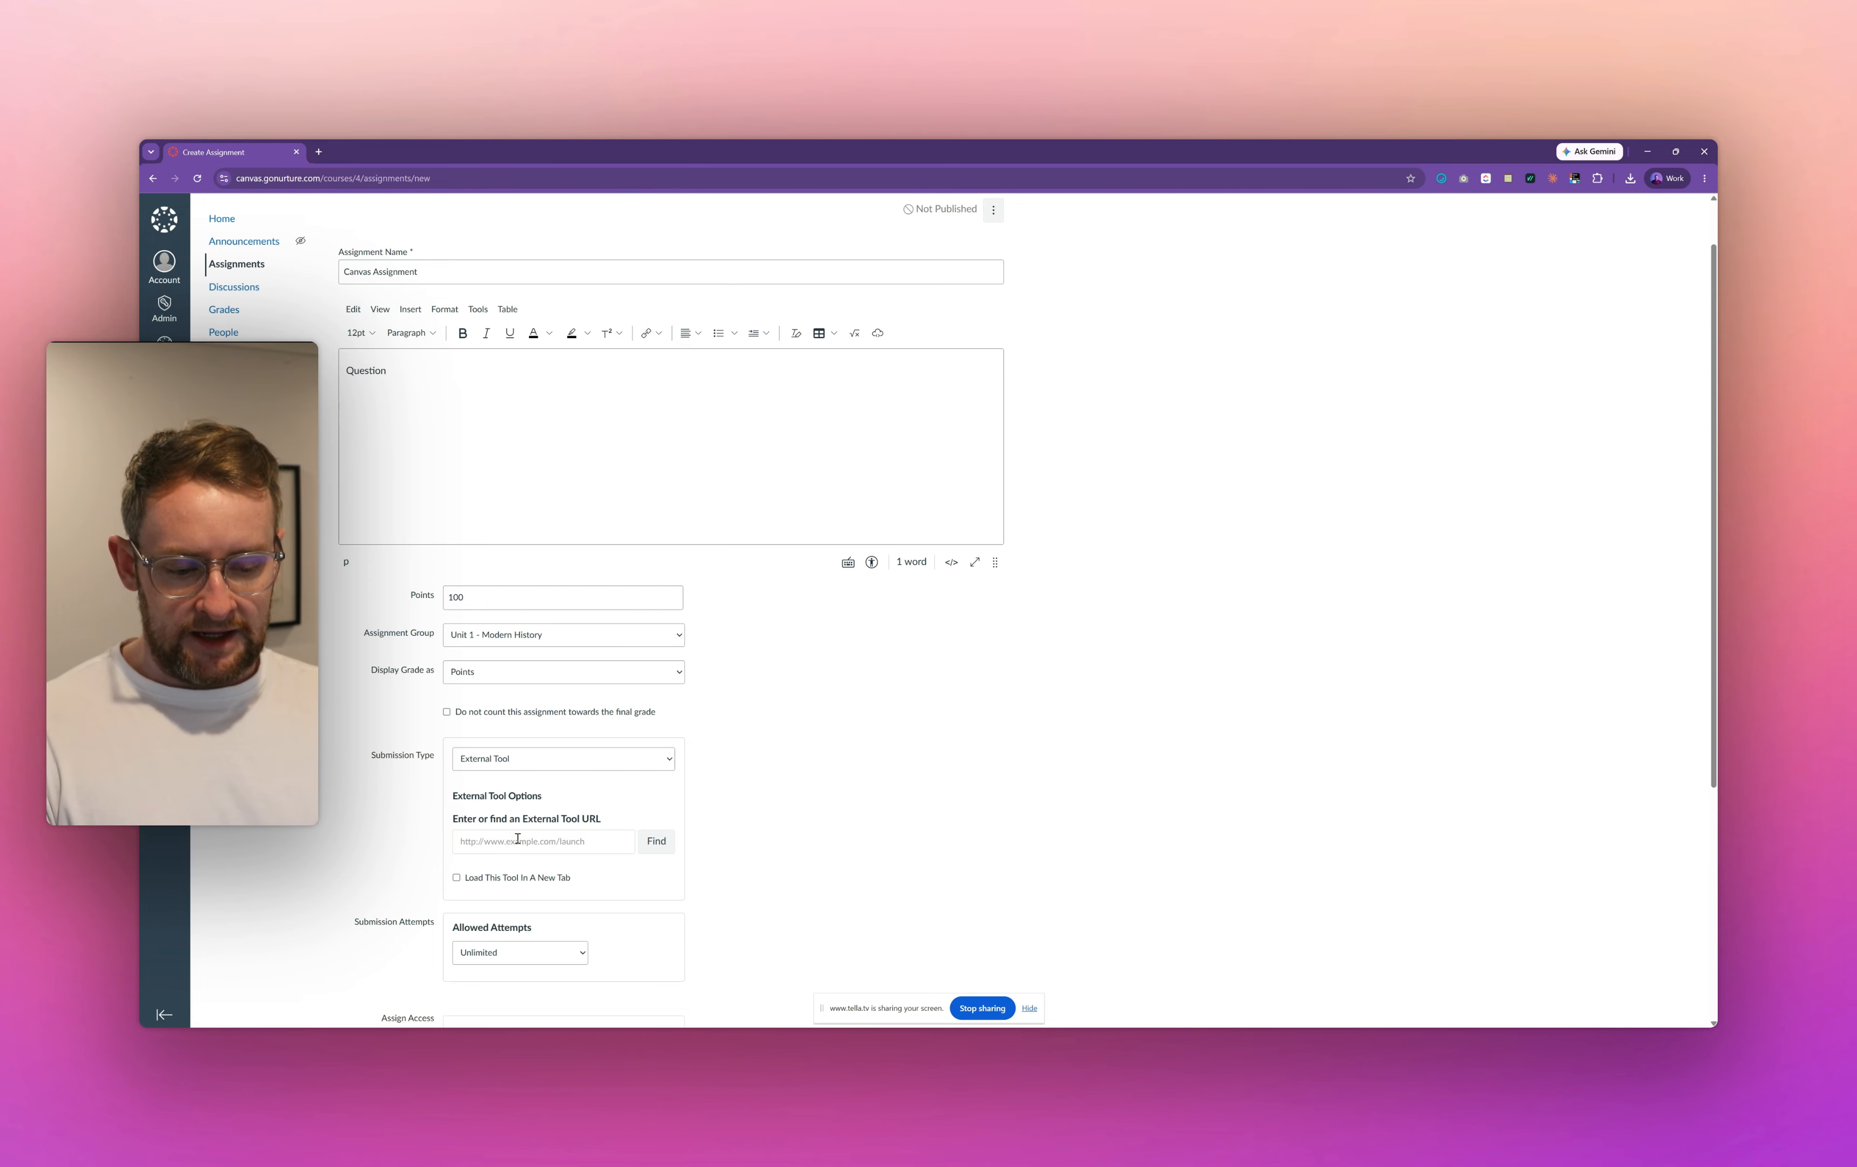
click(489, 842)
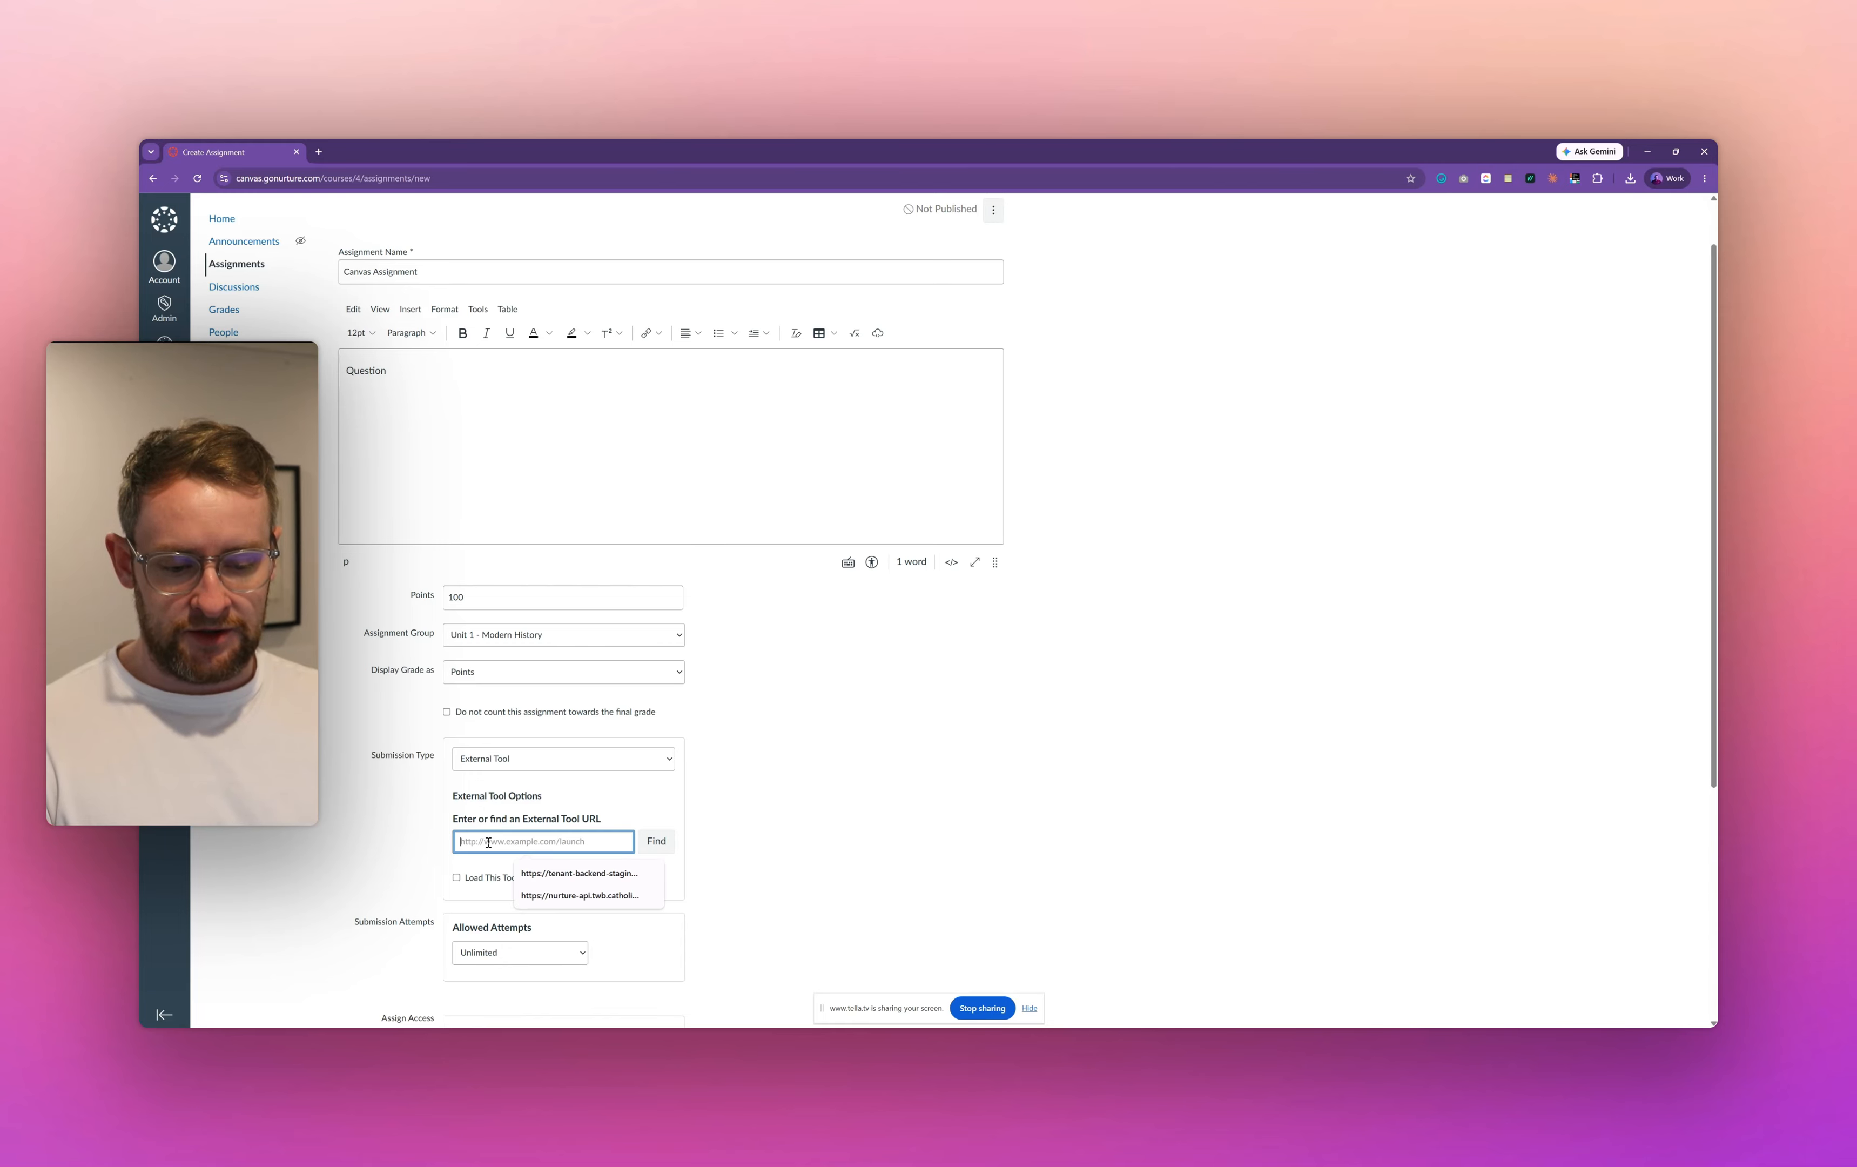
key(ctrl+v)
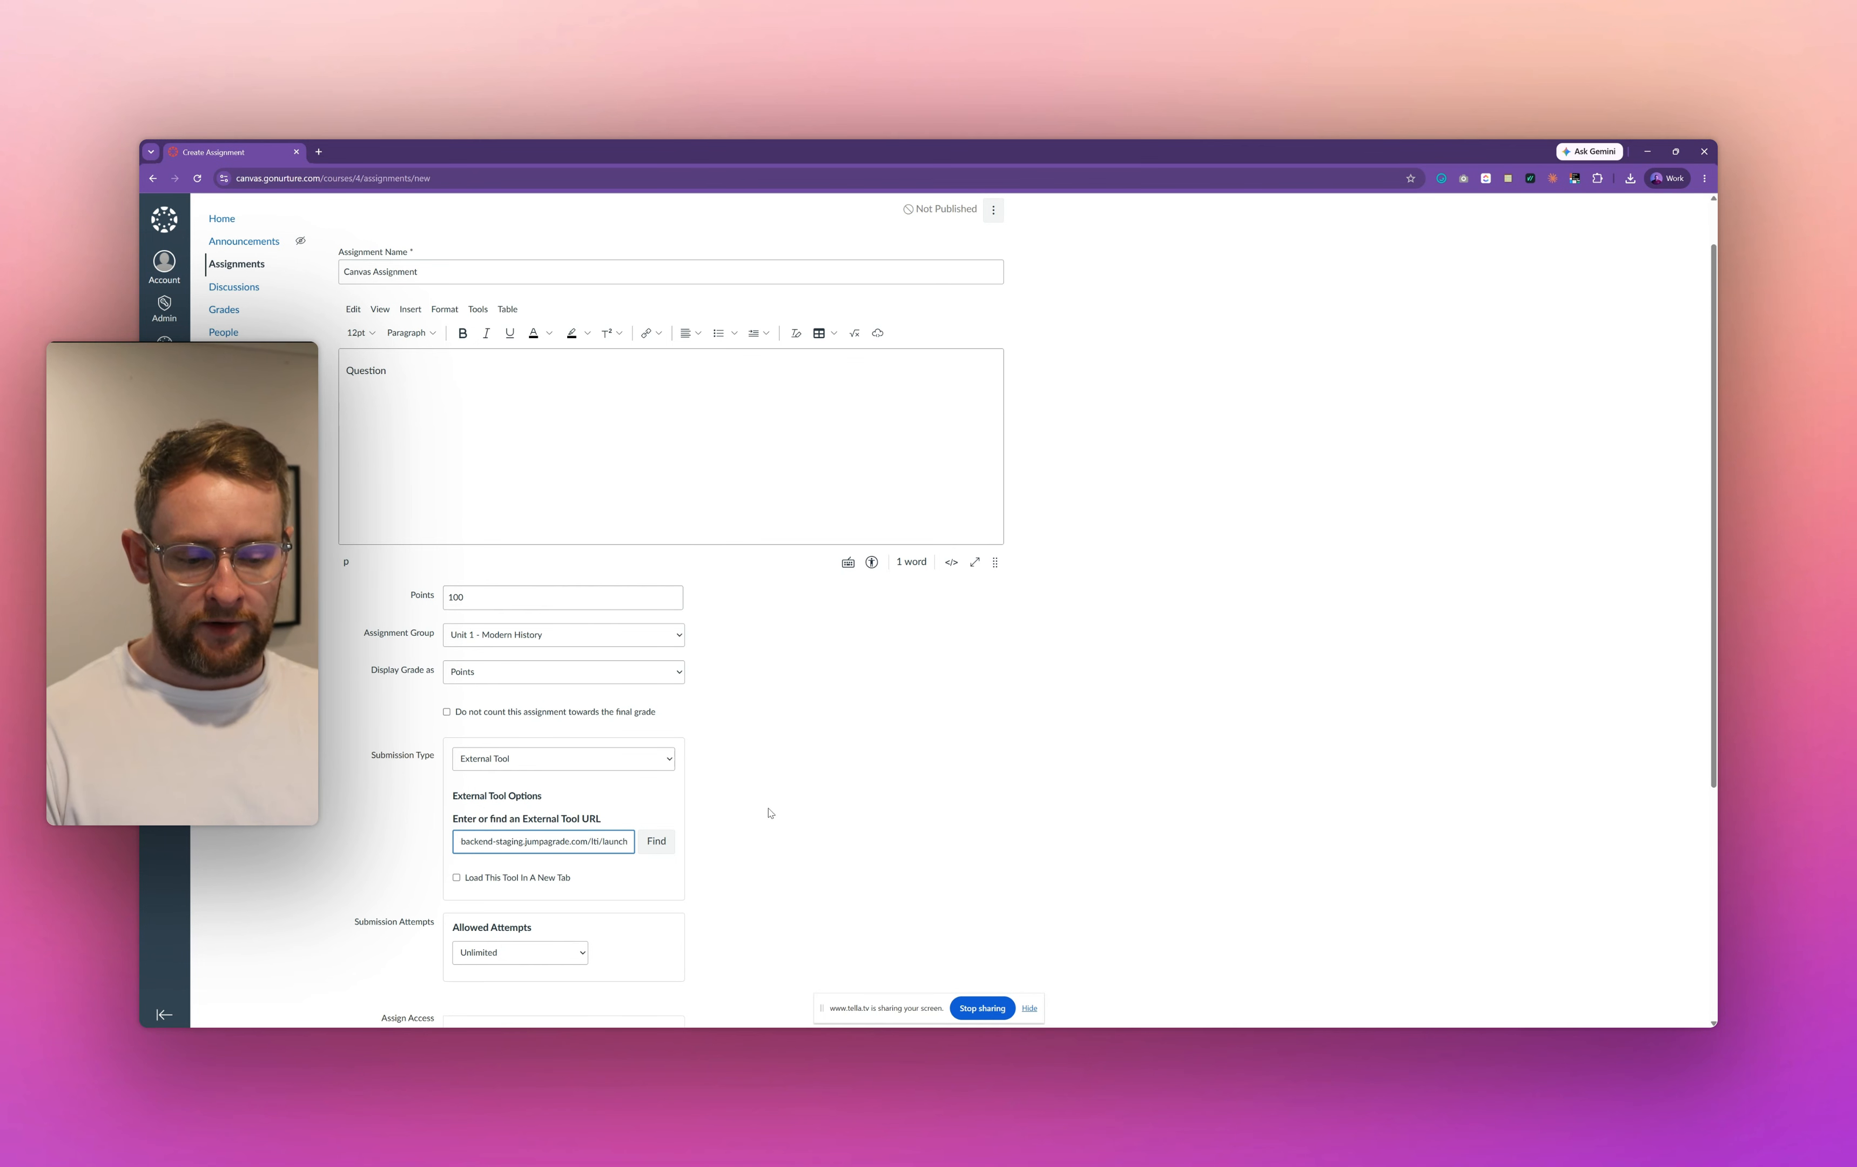
click(800, 800)
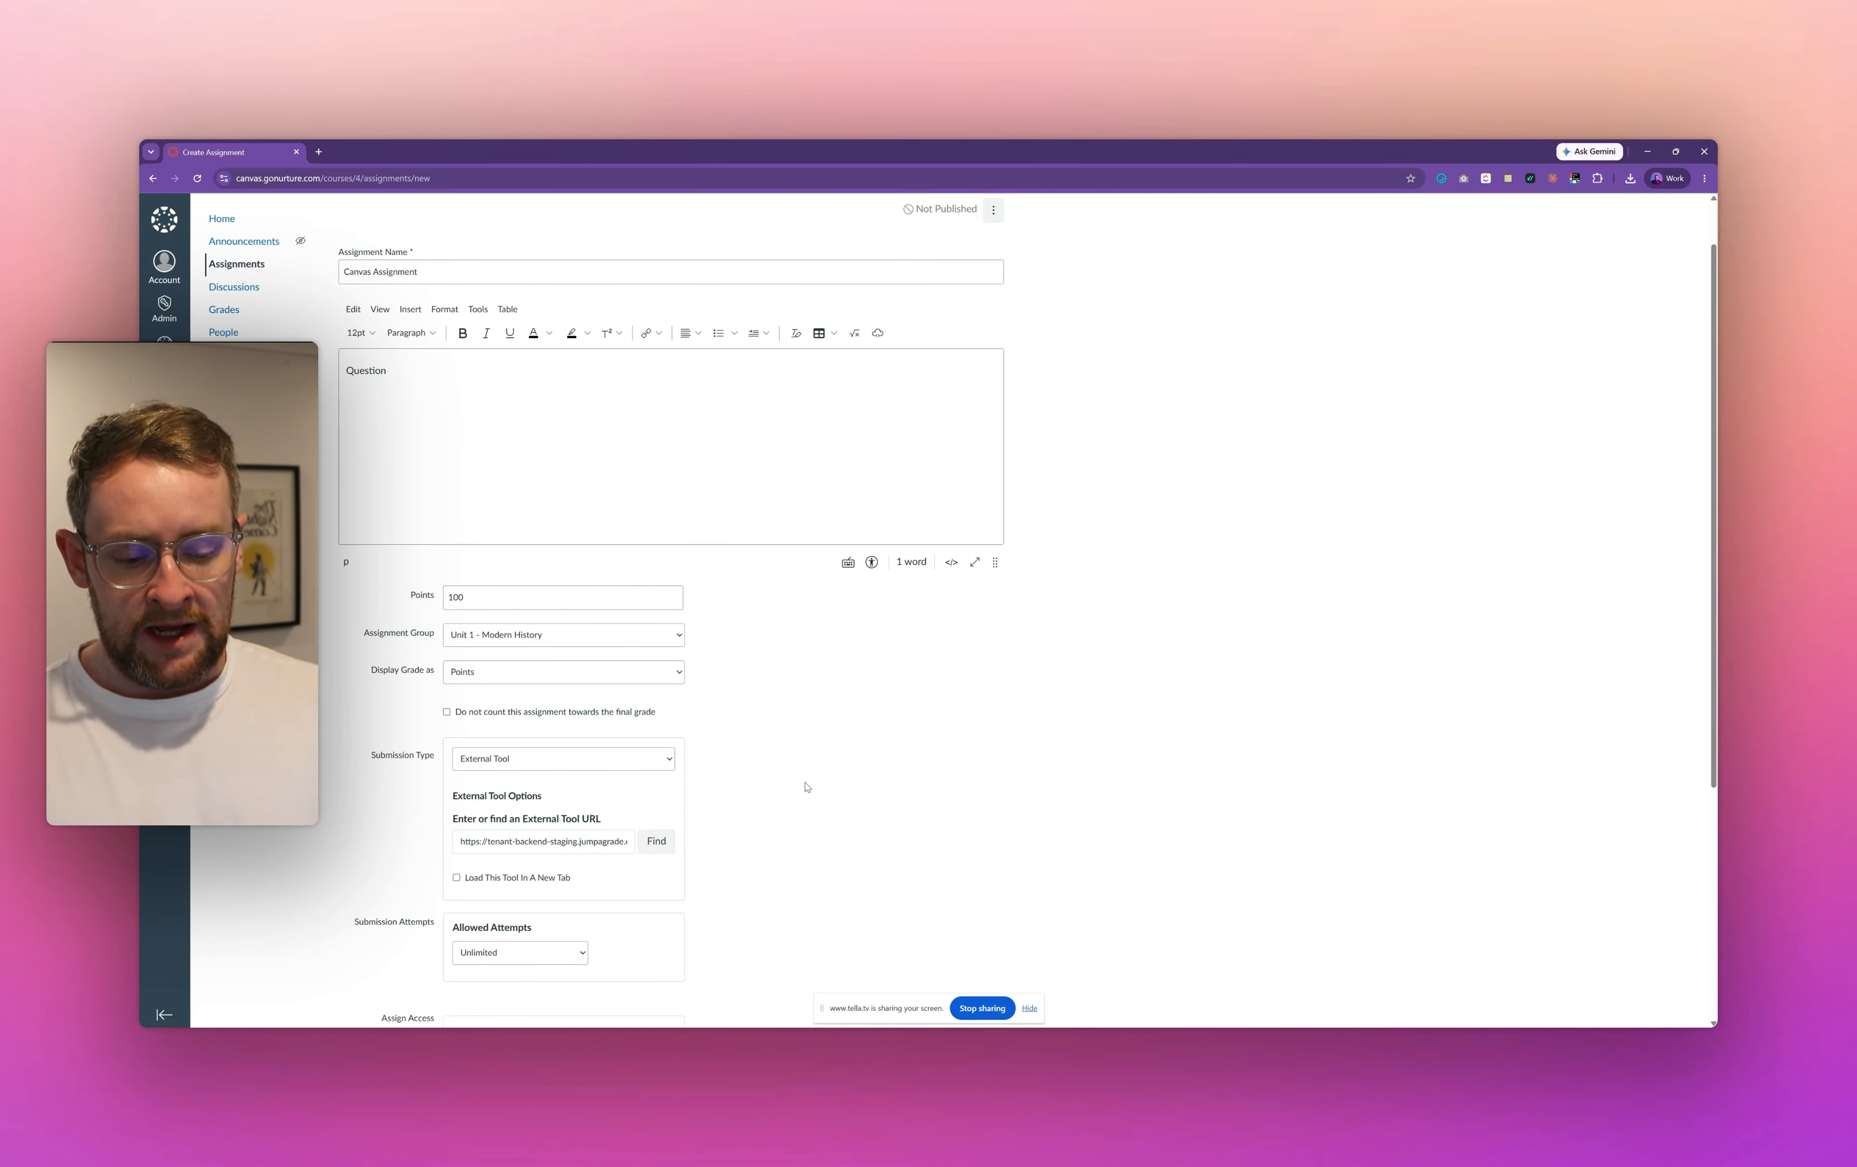
scroll(541, 845, right, 1)
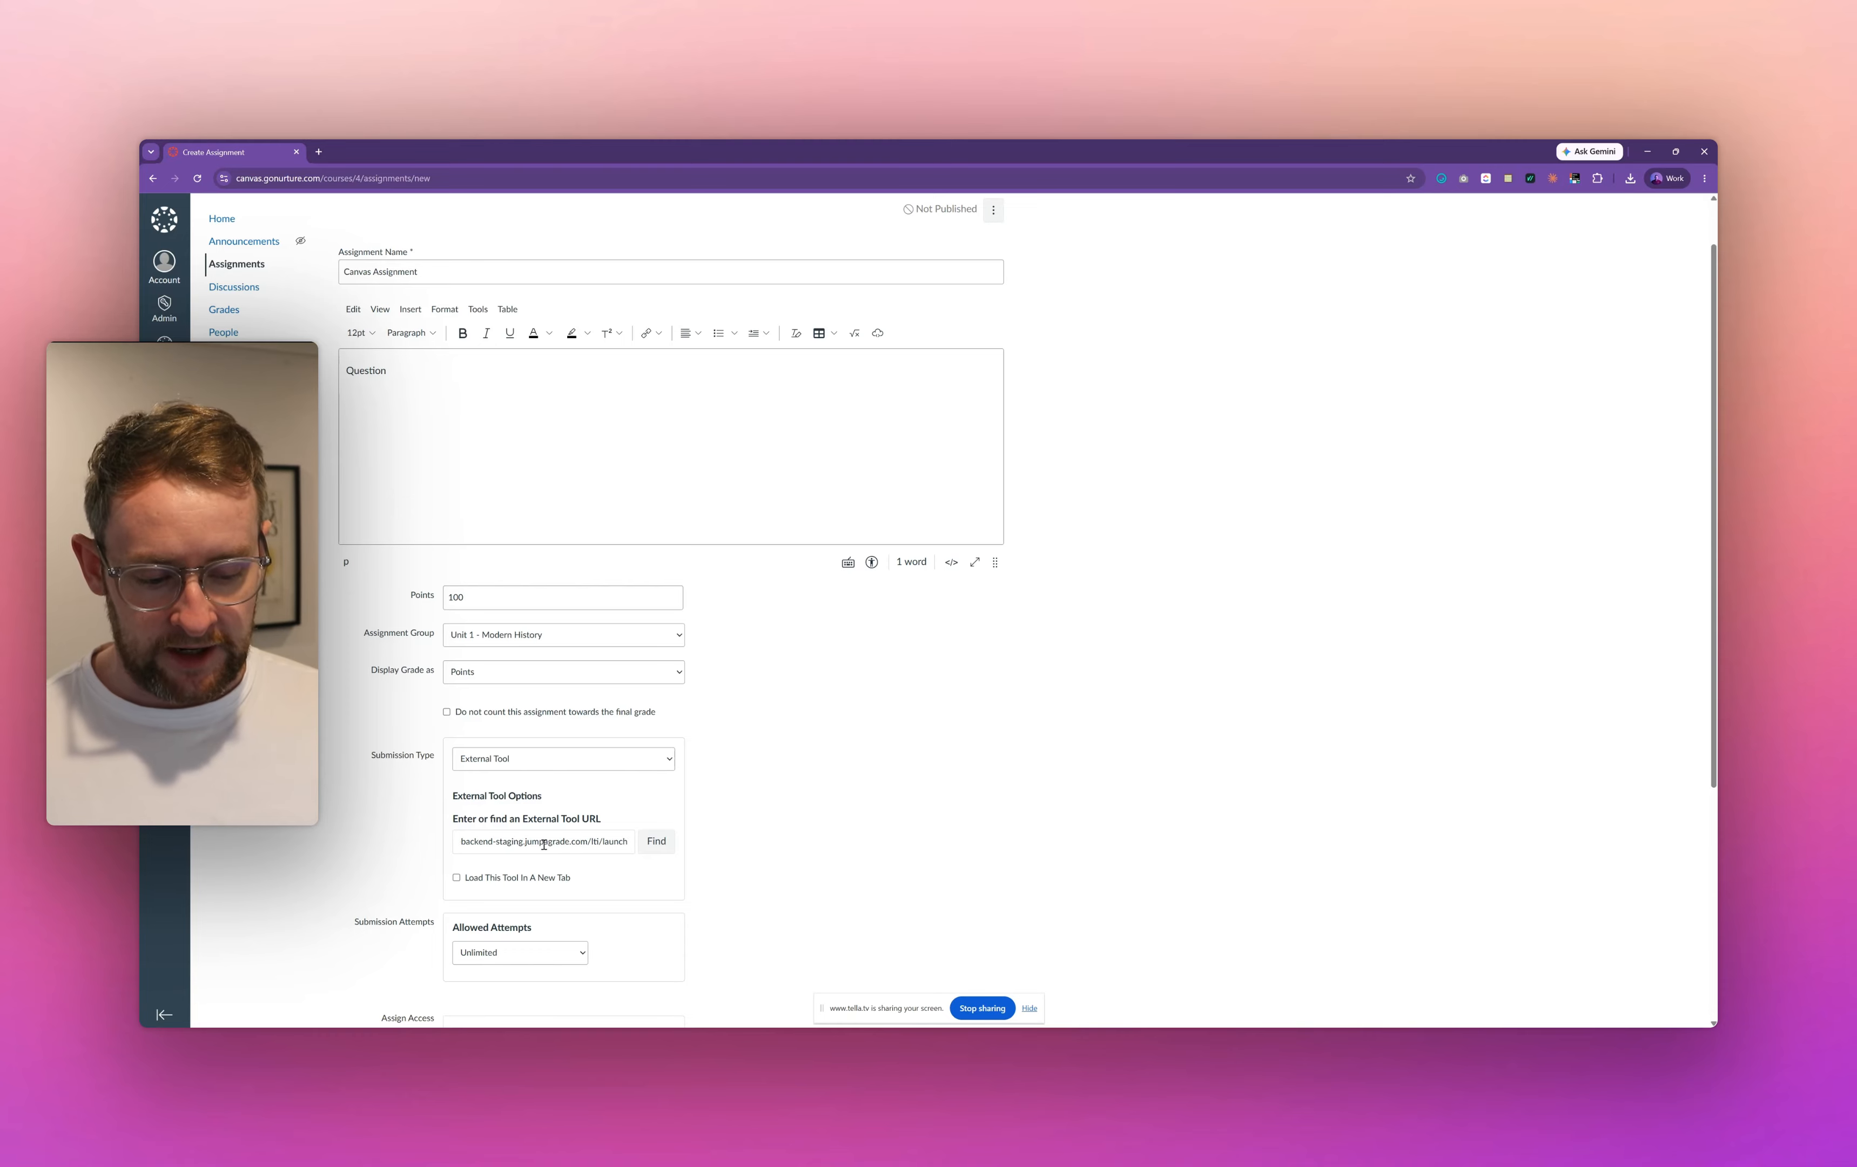
click(656, 840)
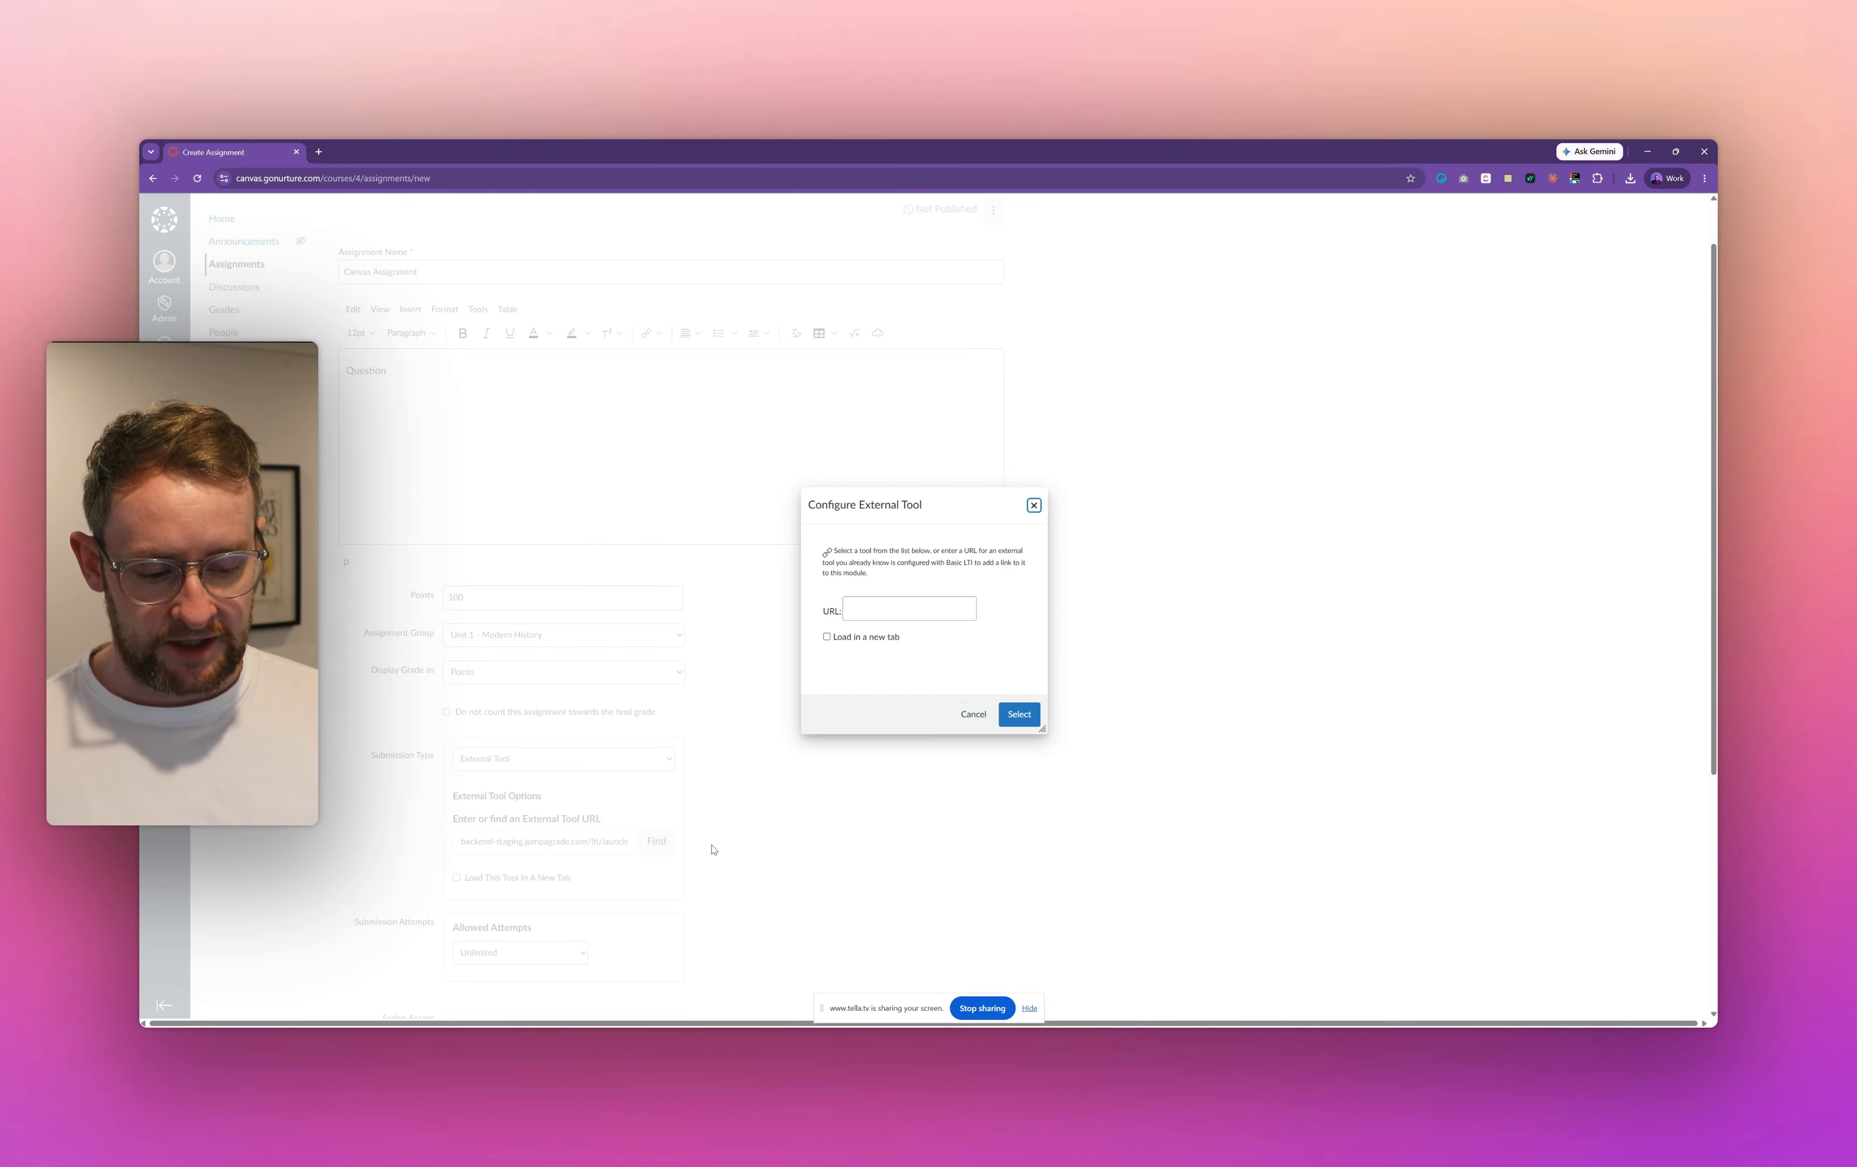
click(892, 611)
text(https://tenant-backend-staging.jumpagrade.com/lti/launch)
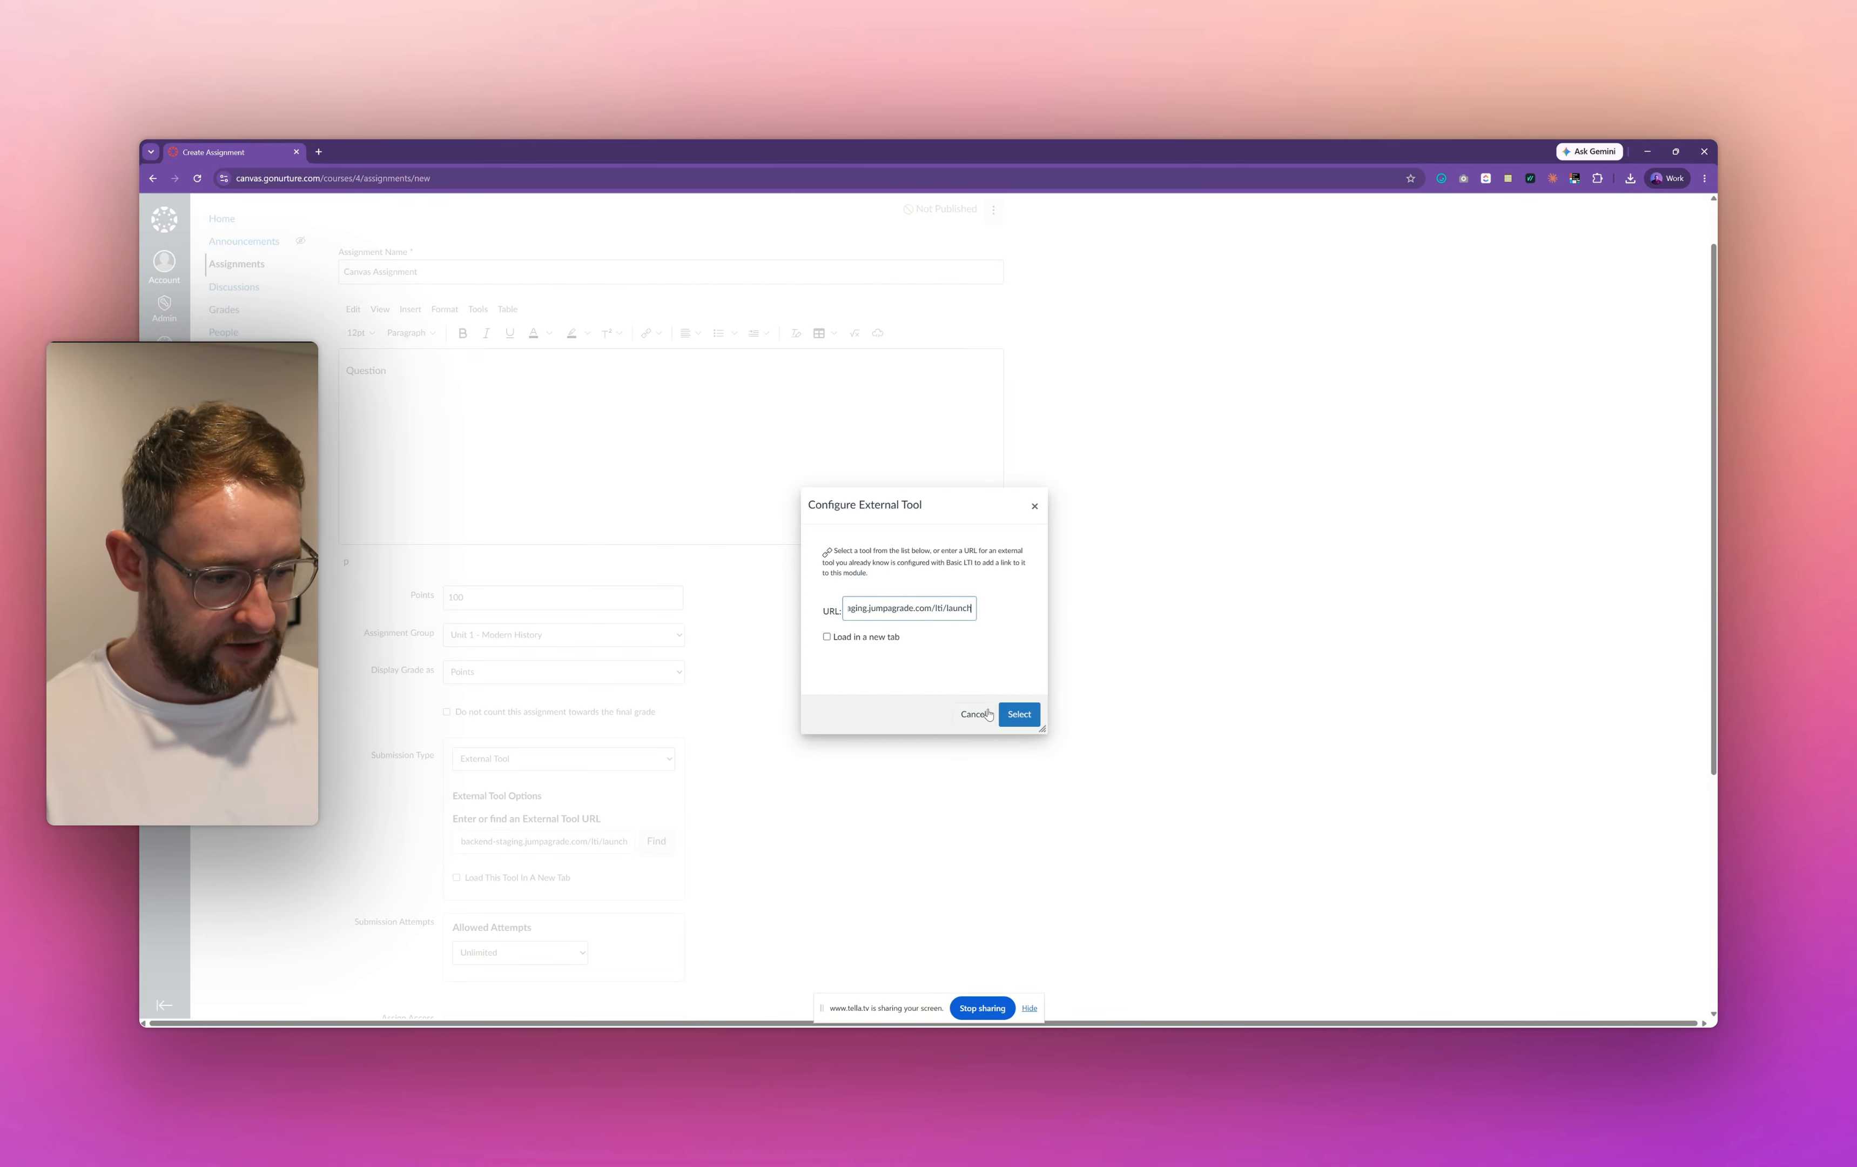
click(1018, 723)
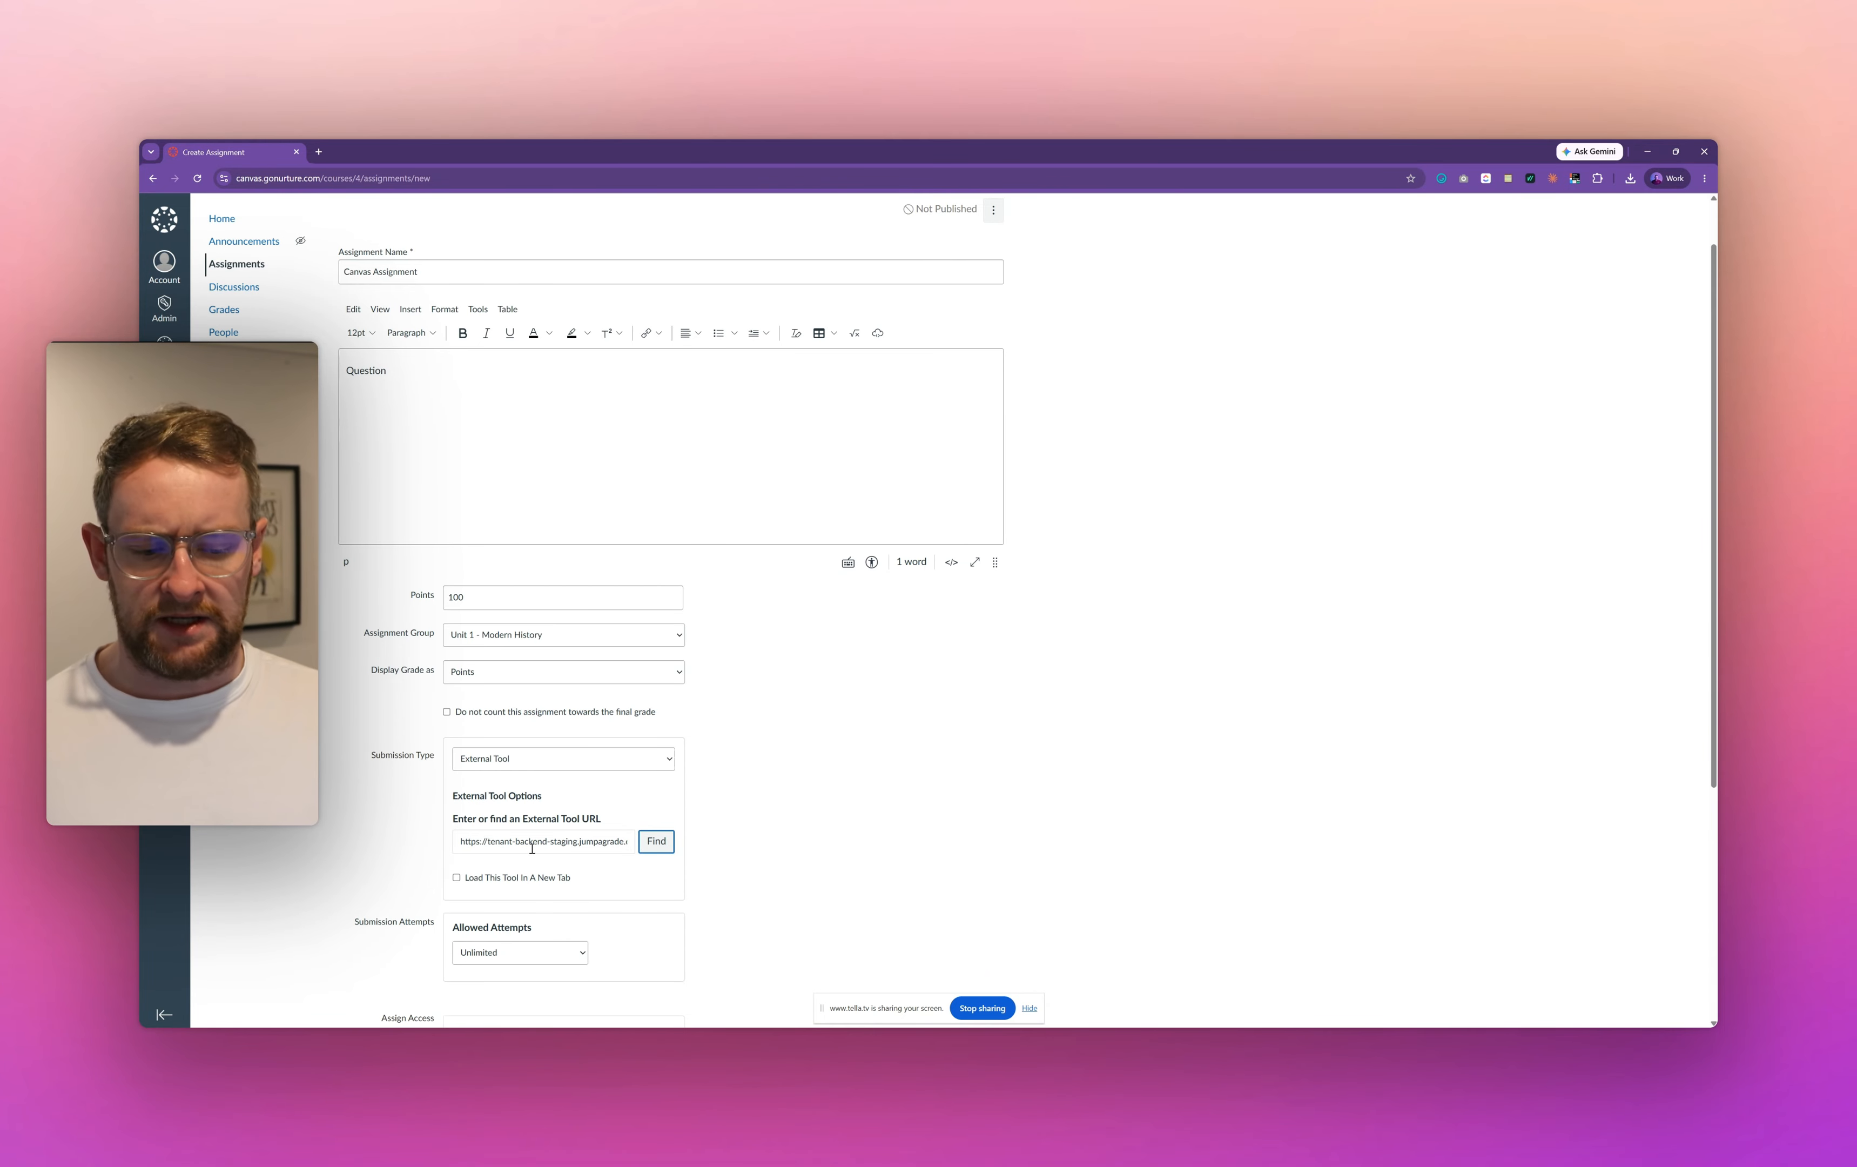
Step: Check the allowed attempts options without changing them, and save and publish the assignment
scroll(532, 848, down, 5)
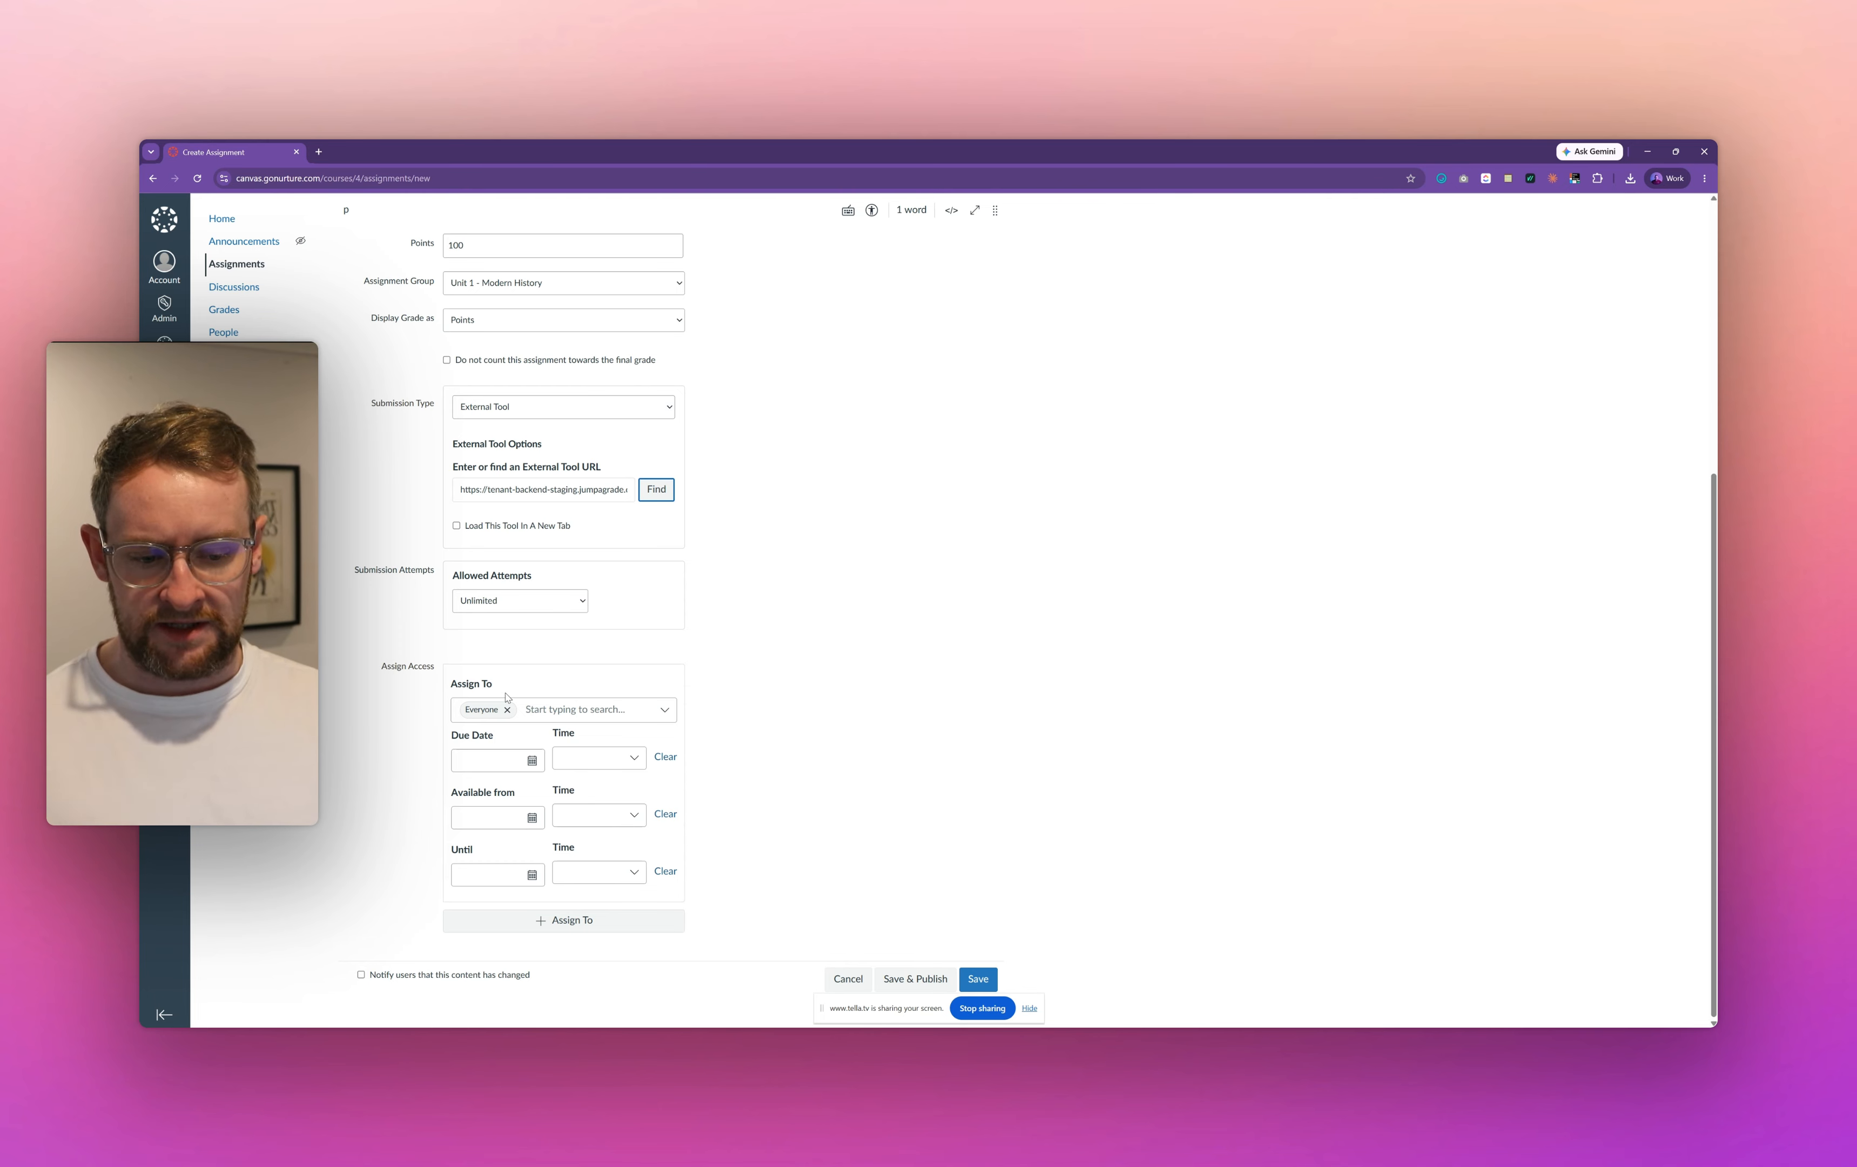
click(540, 603)
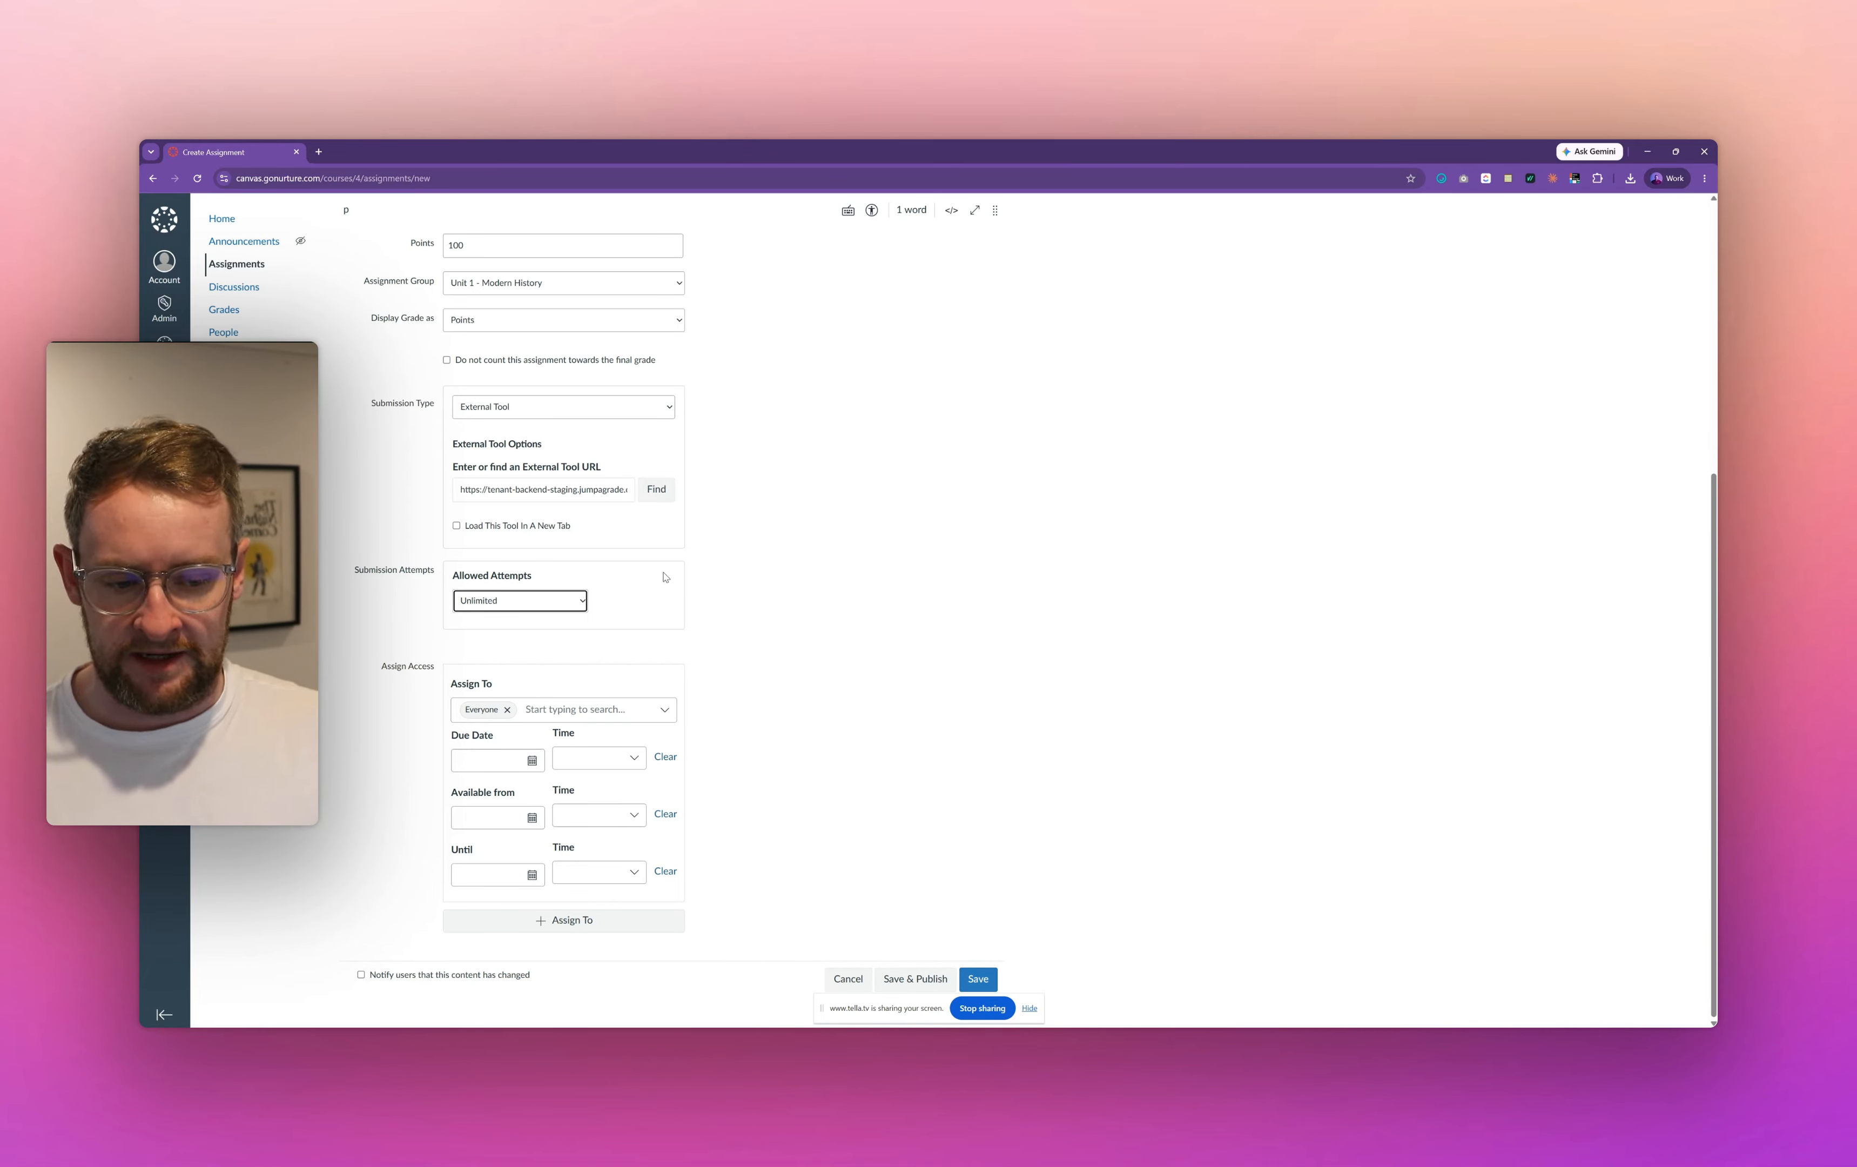
click(700, 650)
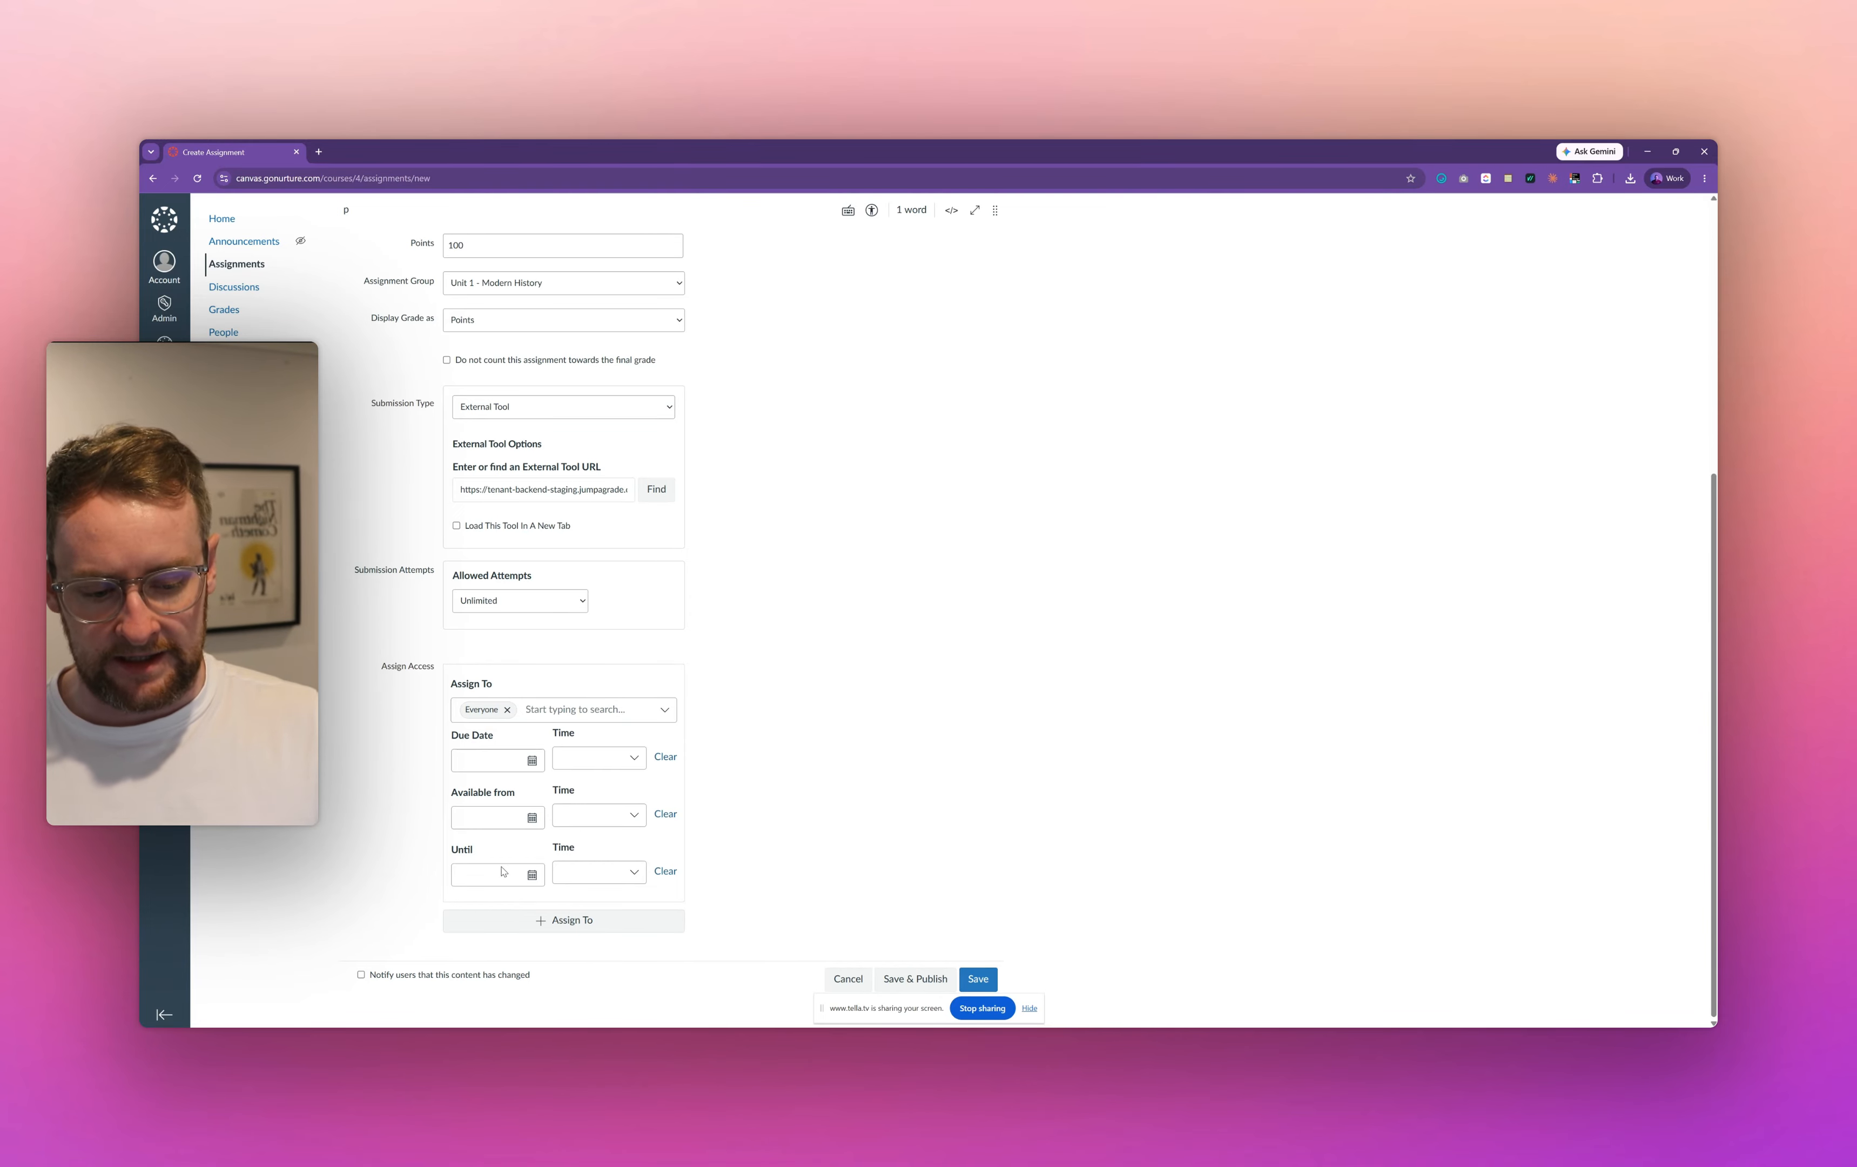
click(940, 981)
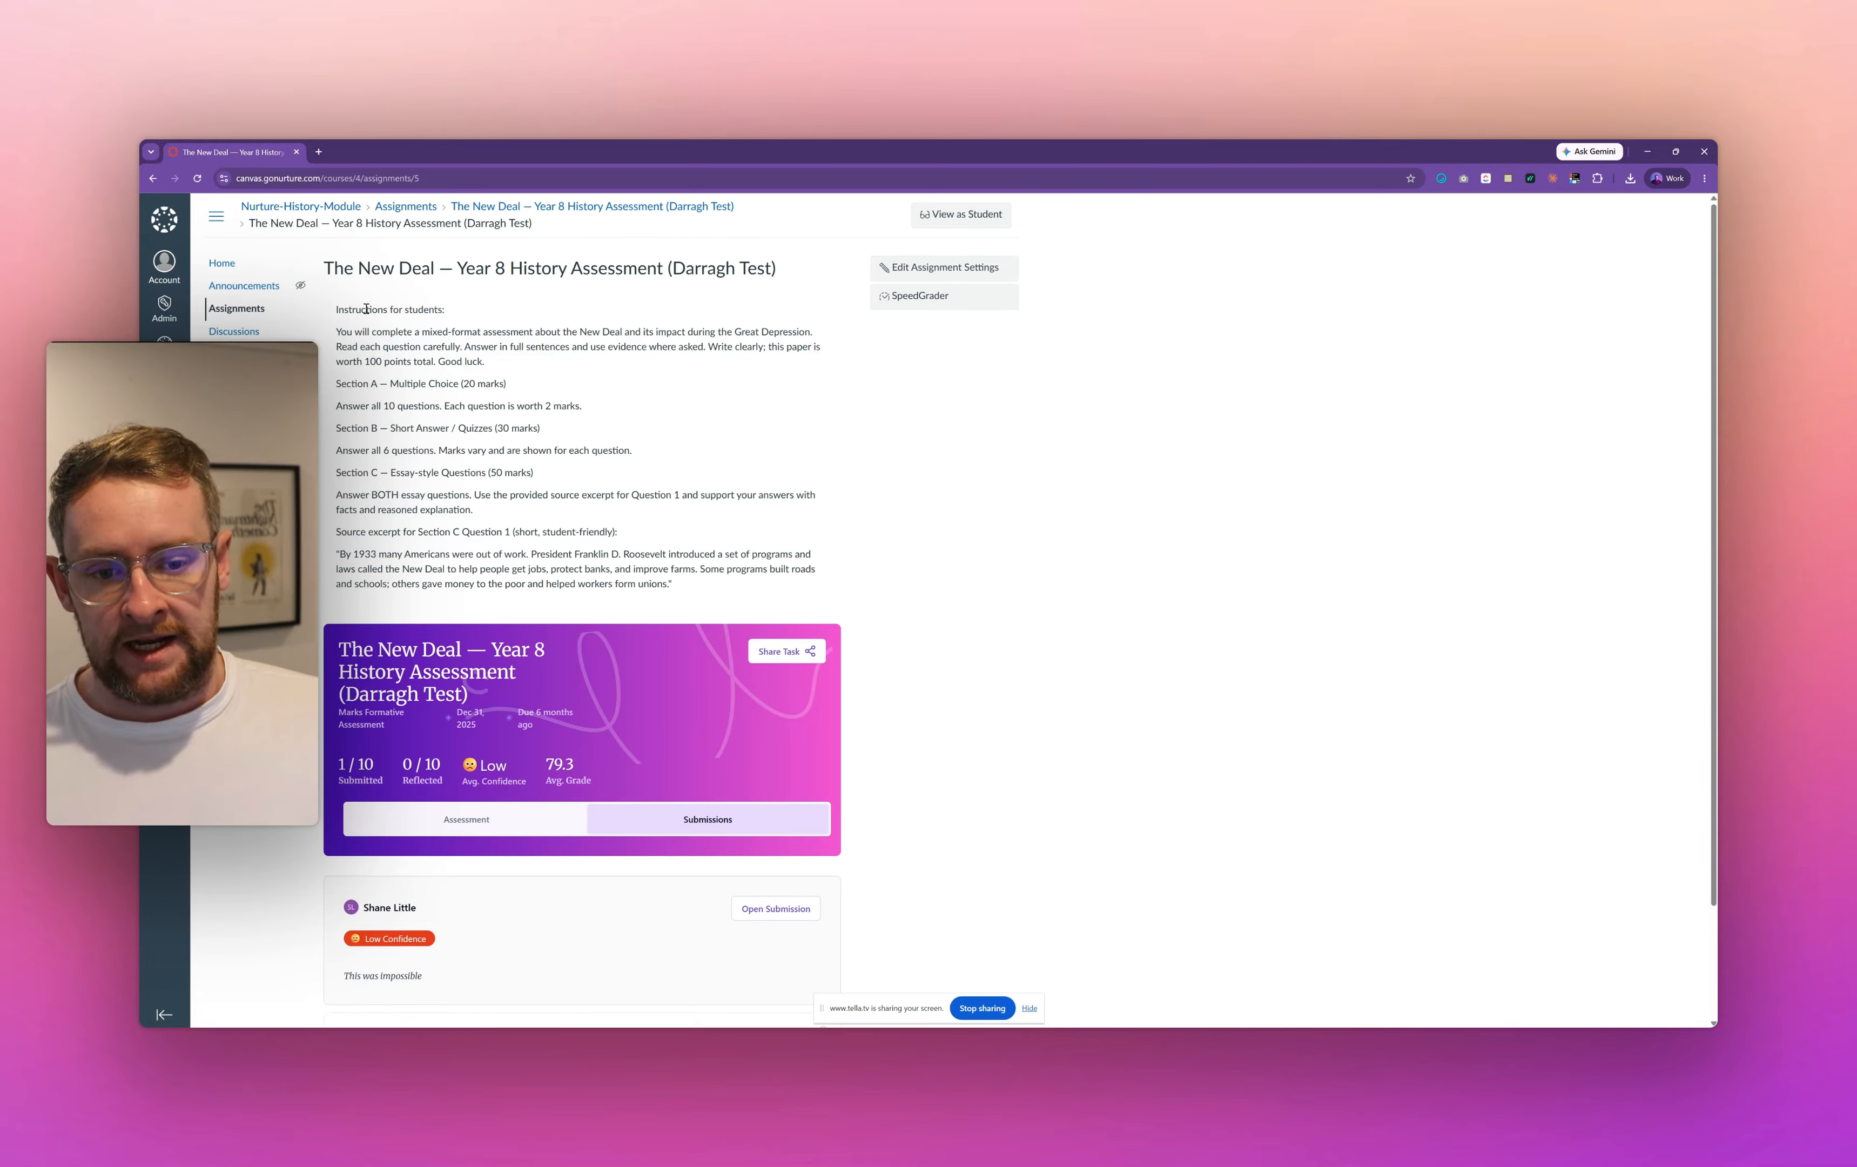
Step: Examine the New Deal Year 8 History Assessment's student instructions, embedded Nurture overview, feedback settings area, and submissions and feedback table
drag(367, 308, 561, 533)
click(488, 265)
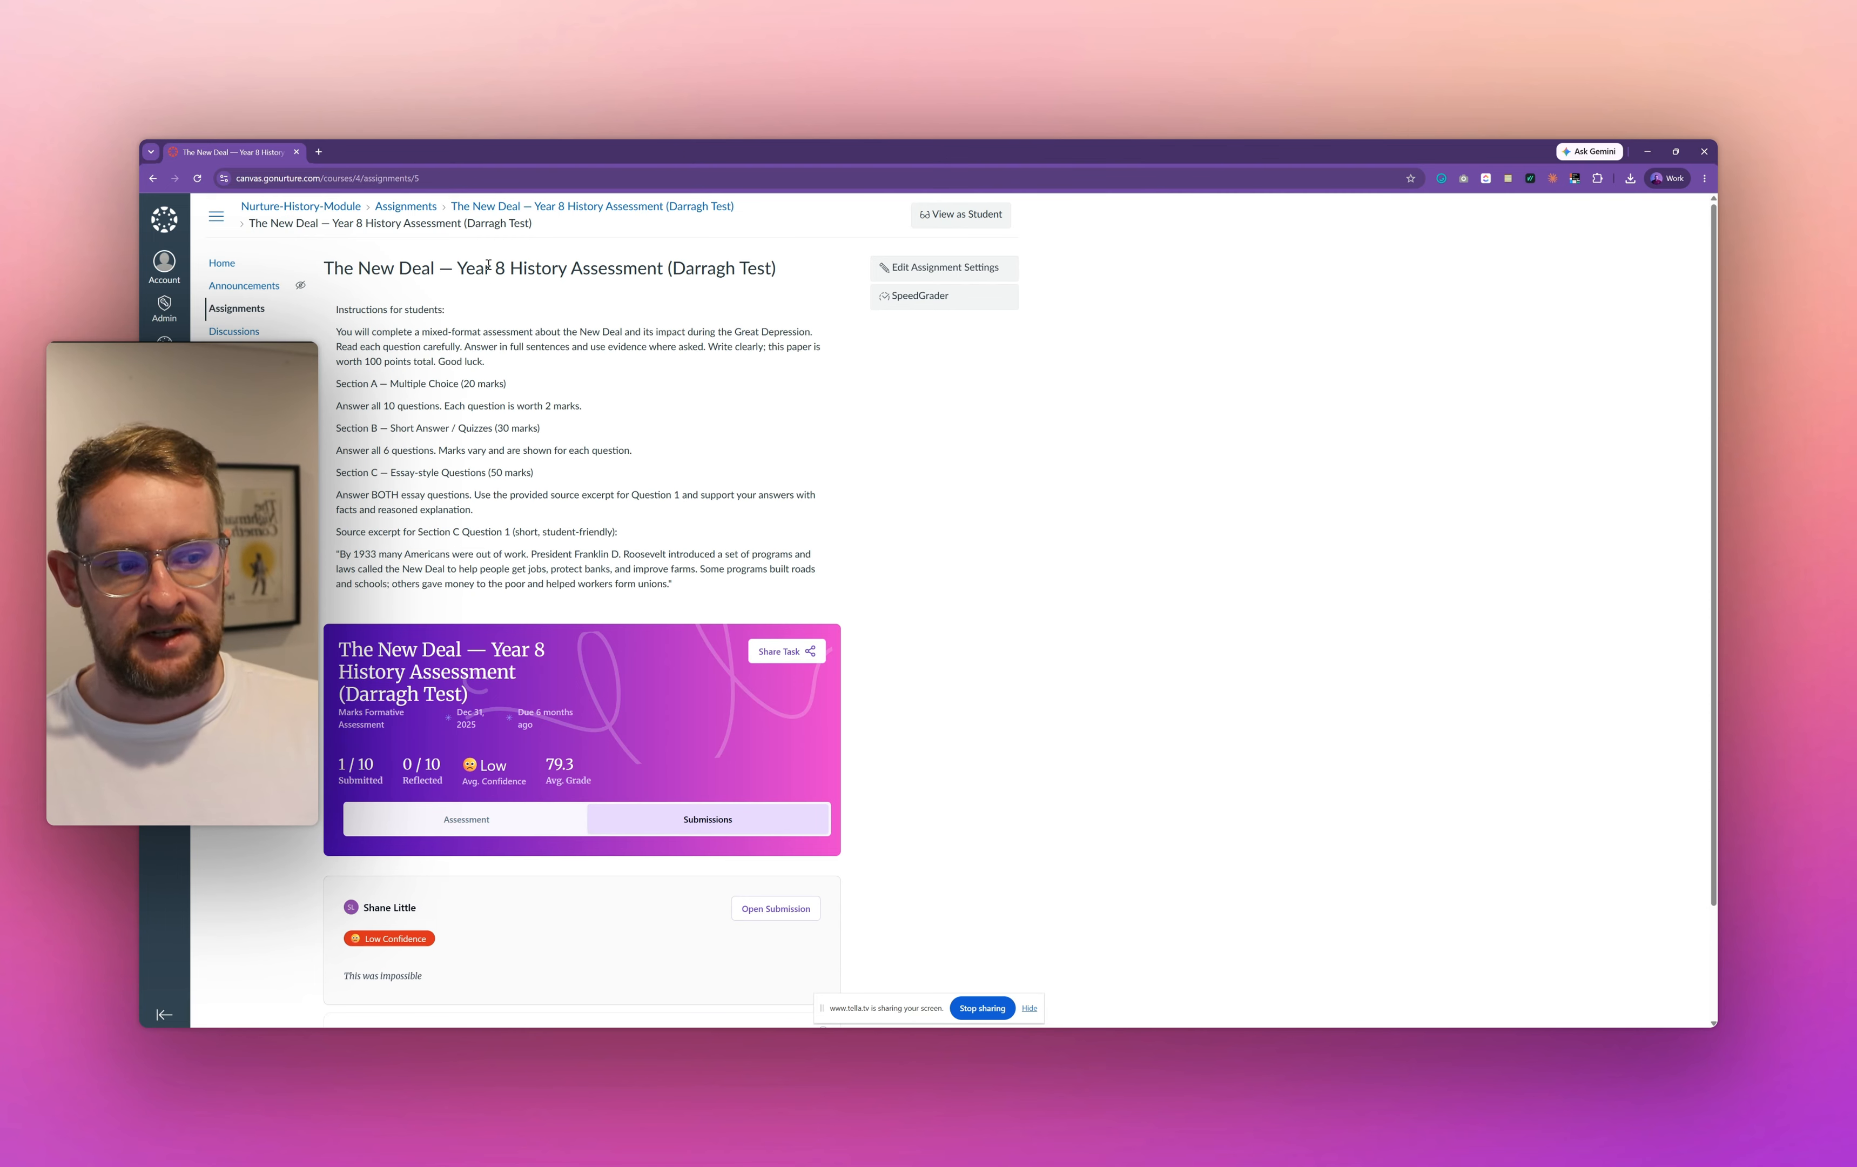
scroll(622, 417, down, 3)
scroll(426, 629, up, 1)
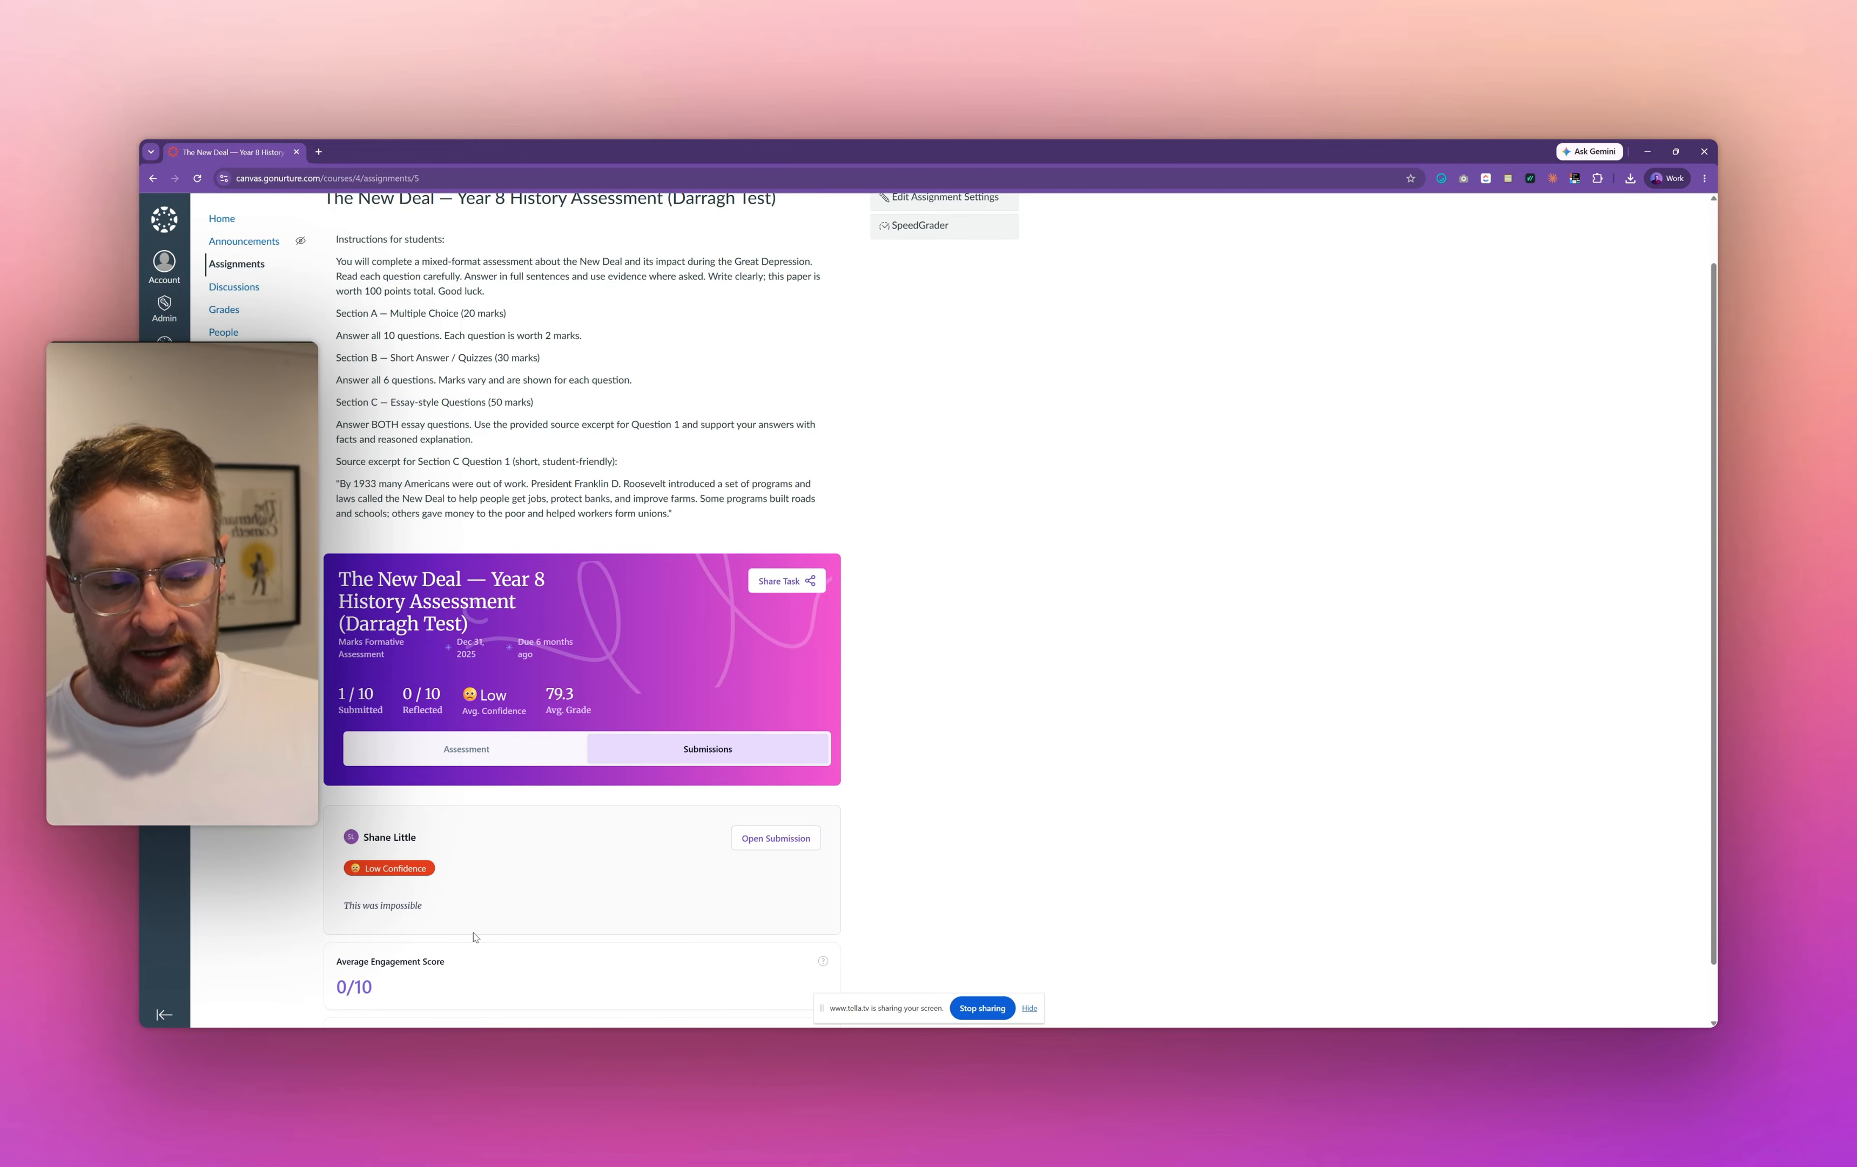
scroll(474, 937, down, 3)
scroll(558, 738, down, 10)
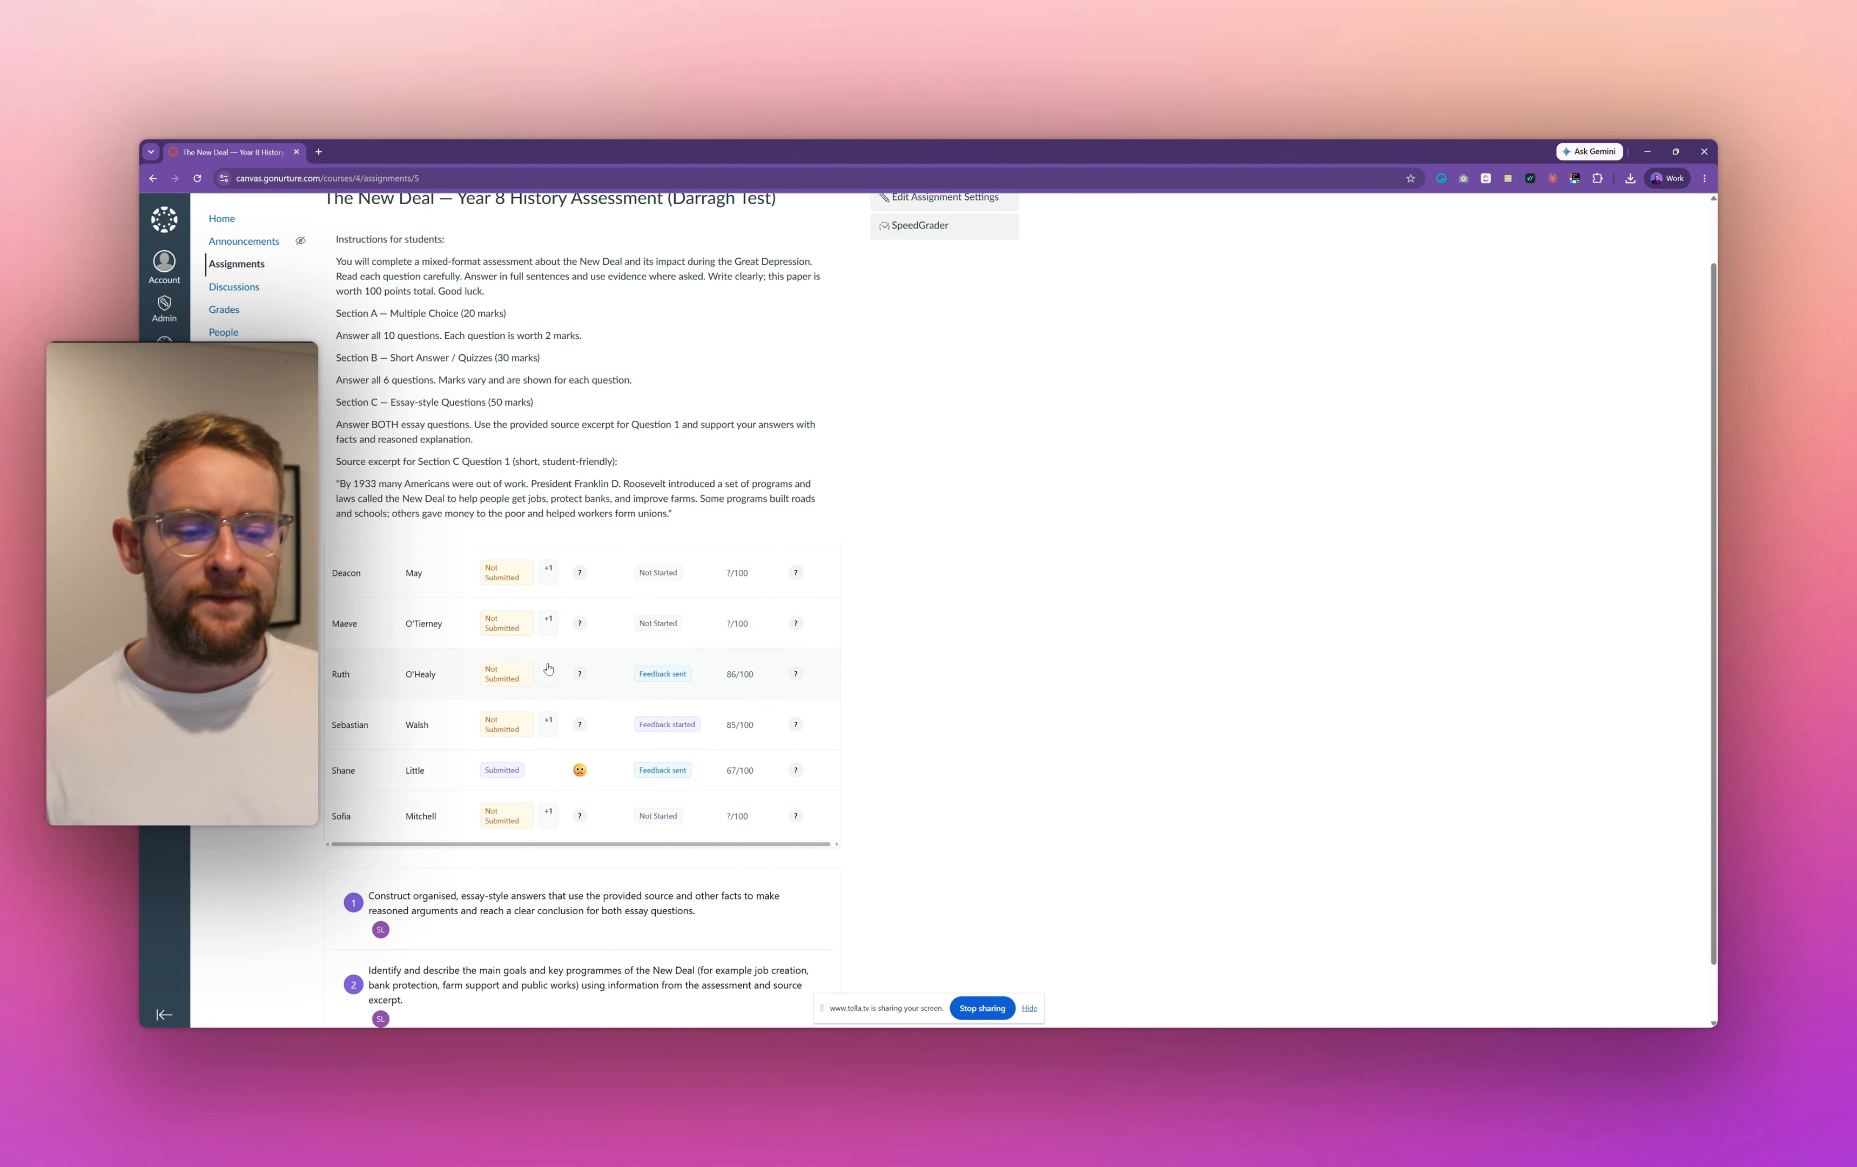
scroll(540, 695, up, 8)
scroll(542, 715, down, 8)
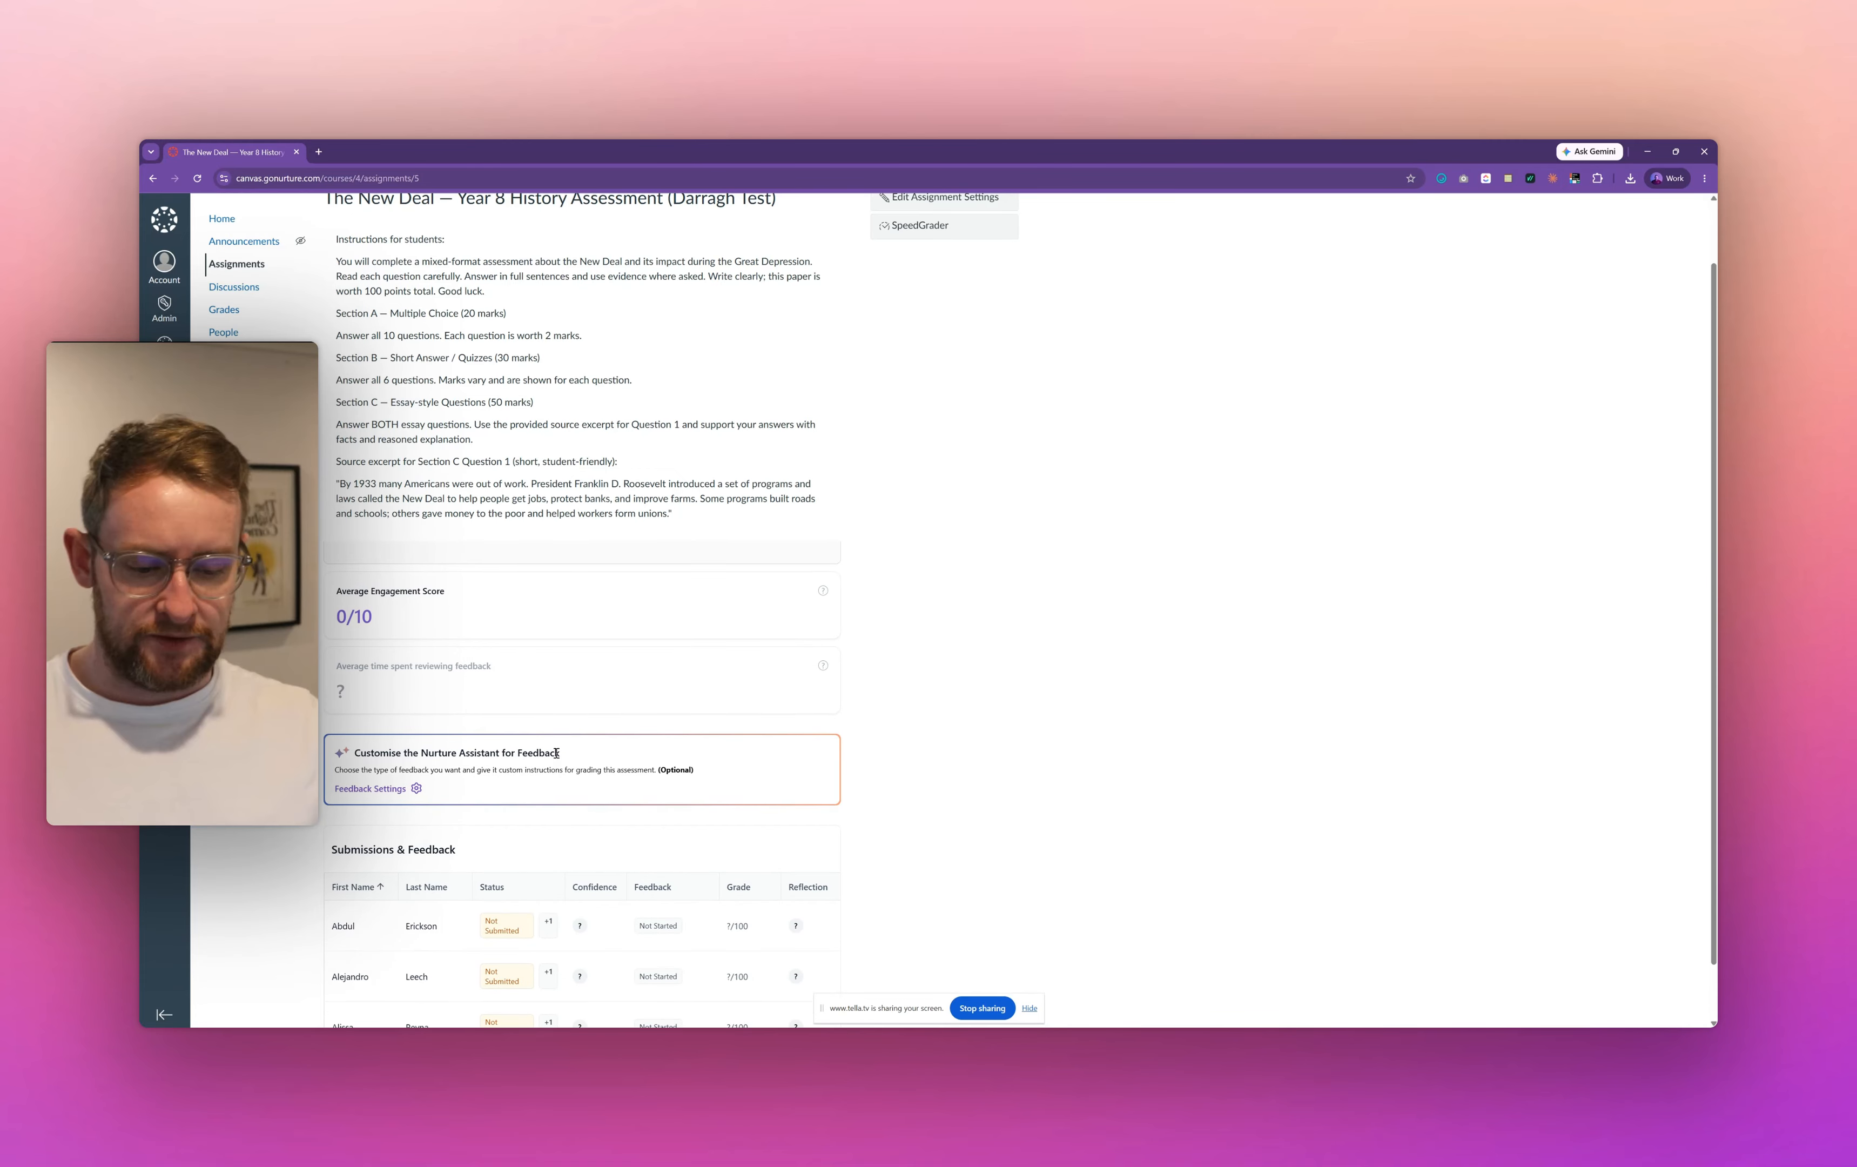
scroll(562, 749, down, 2)
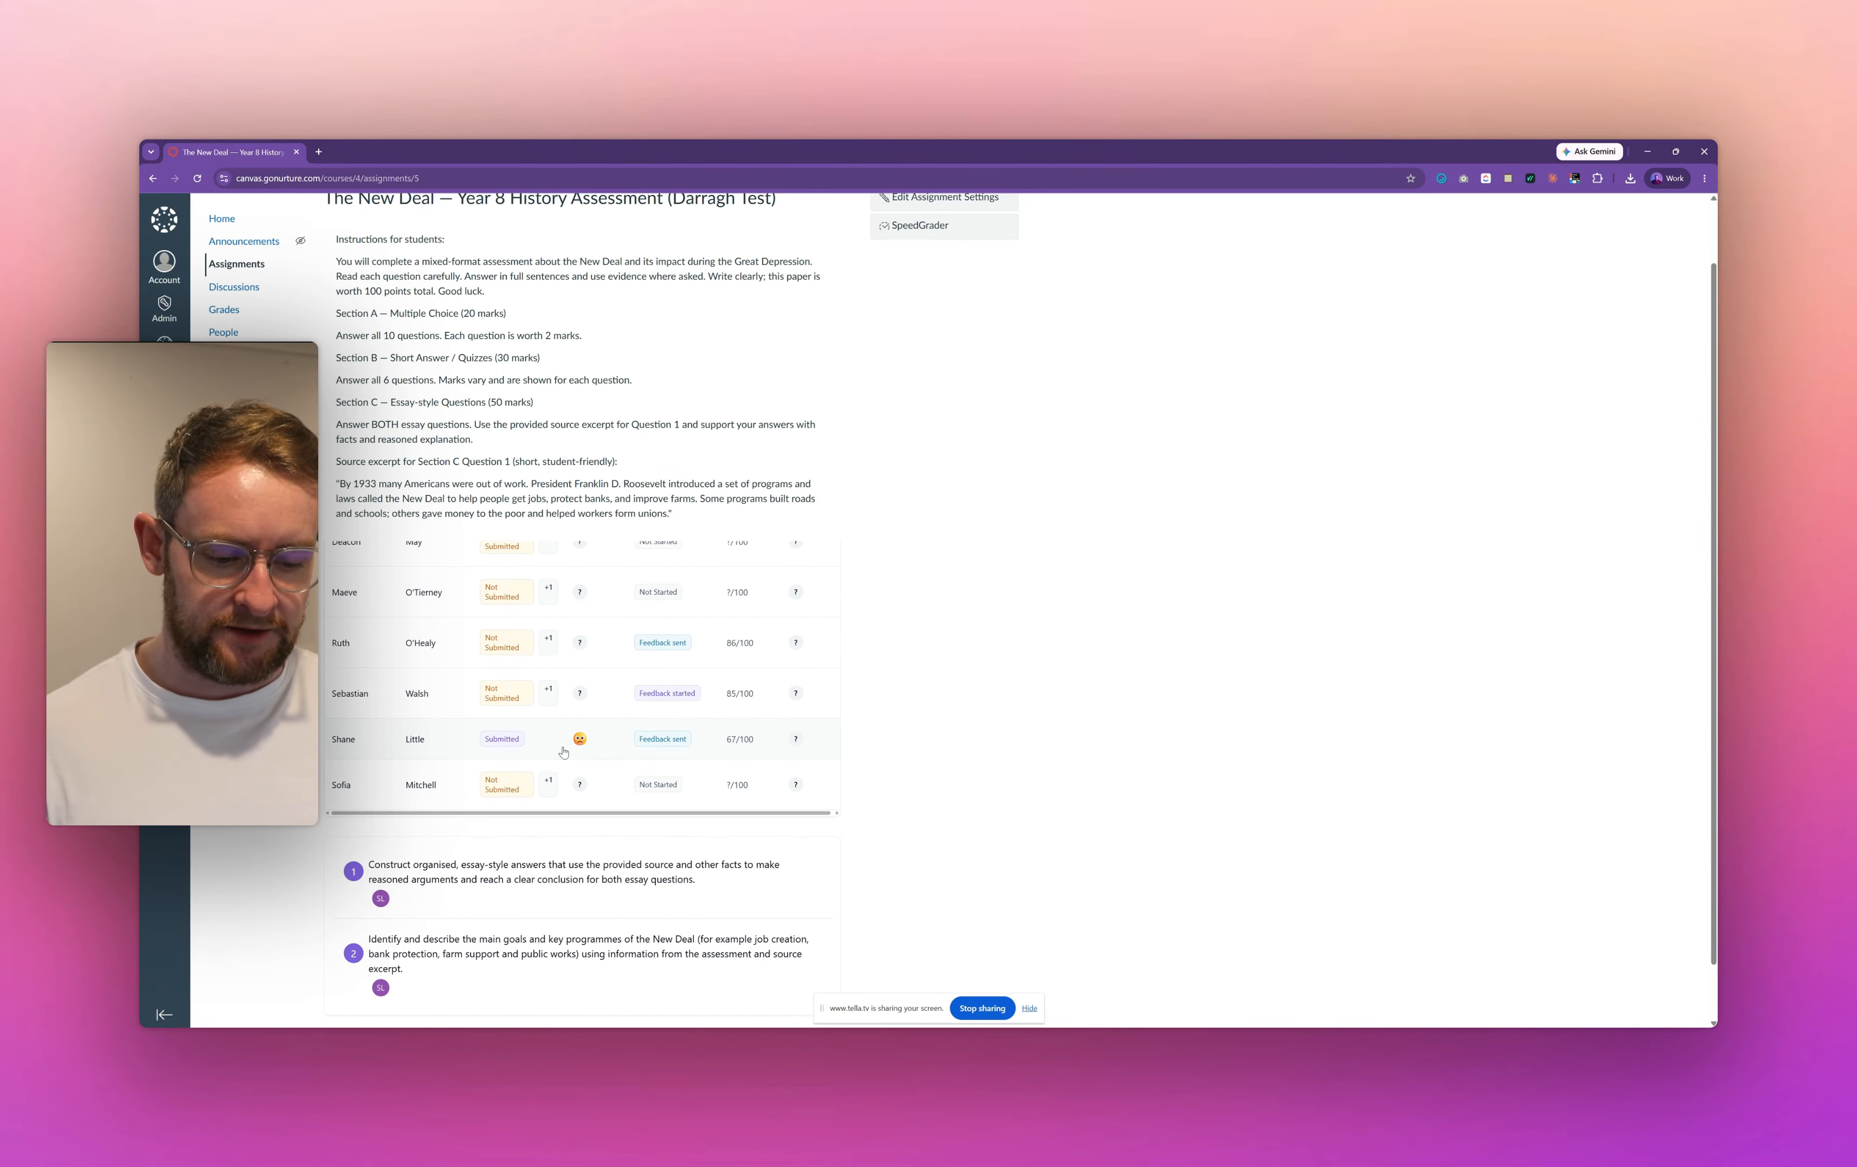
scroll(565, 737, up, 10)
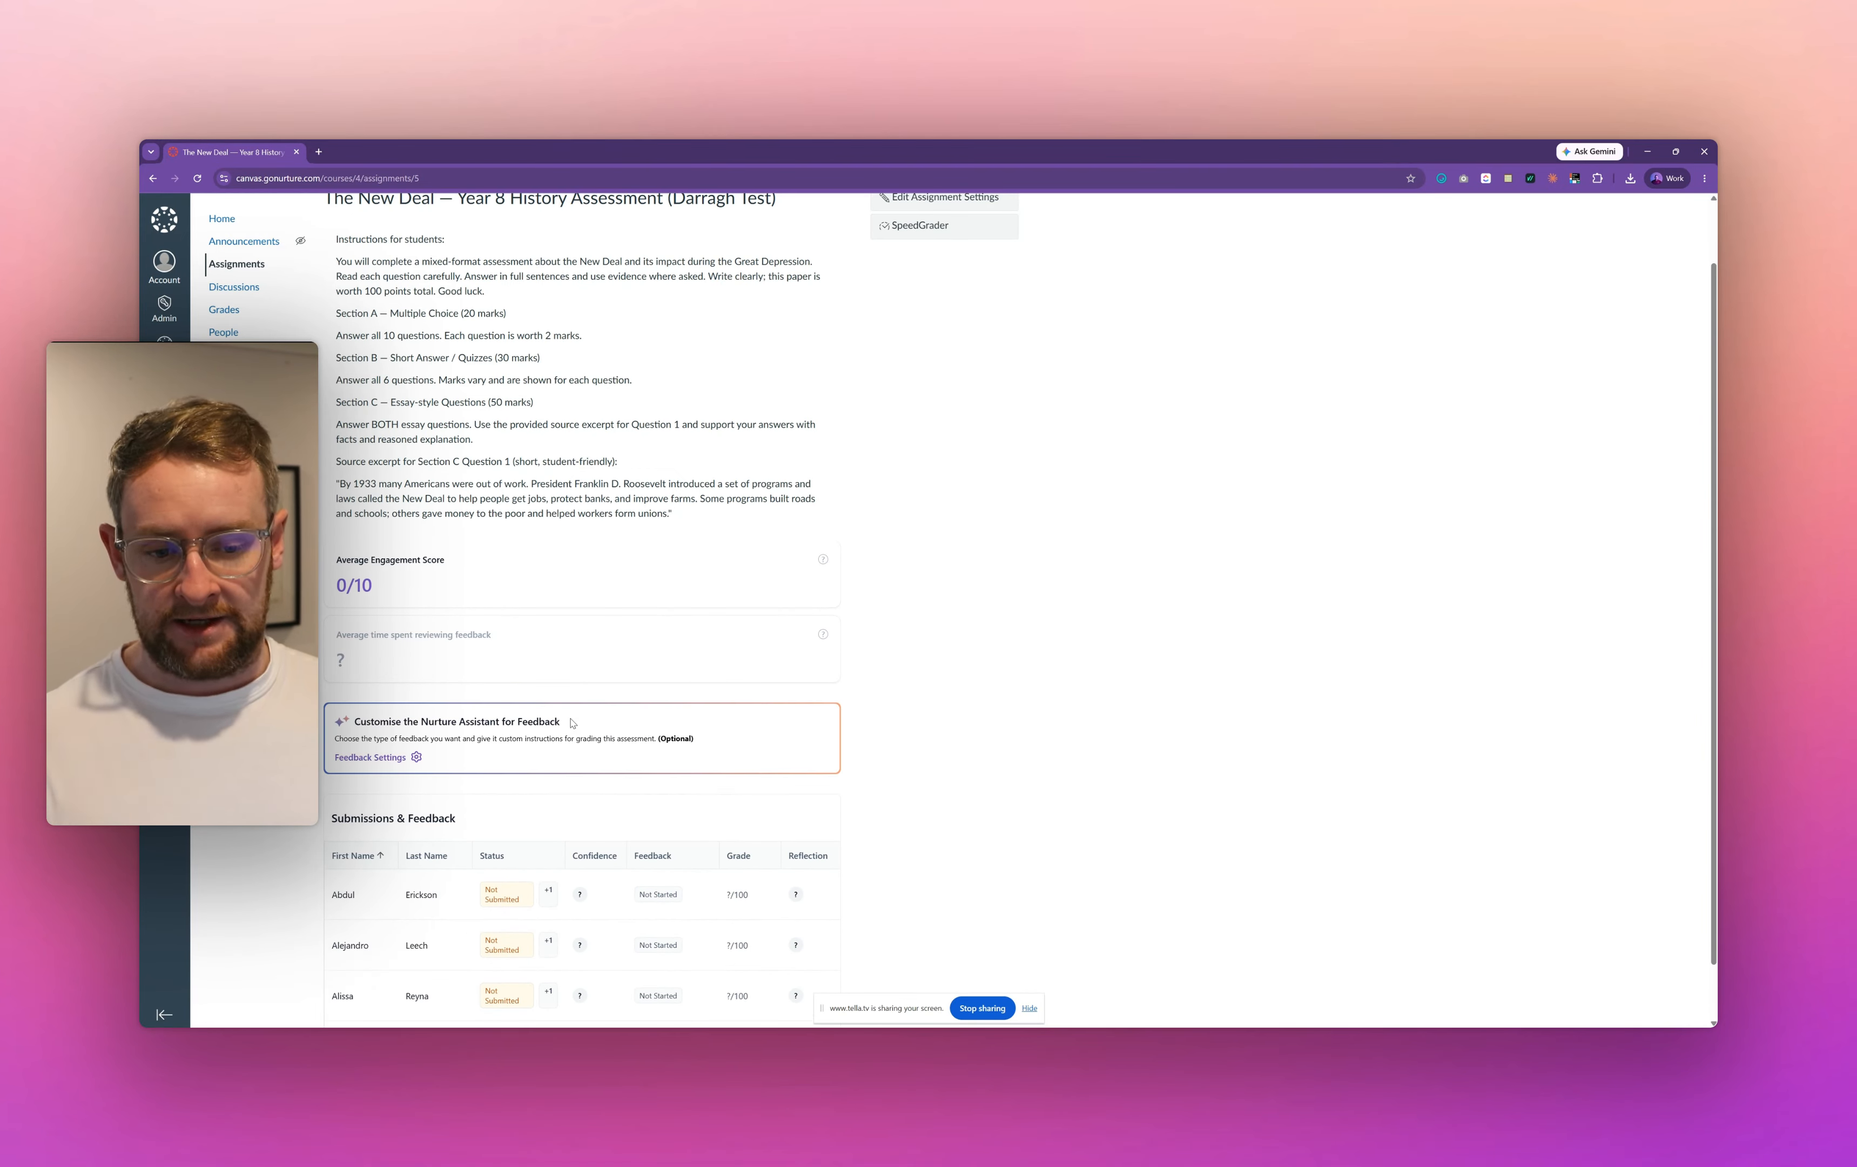
scroll(568, 724, up, 2)
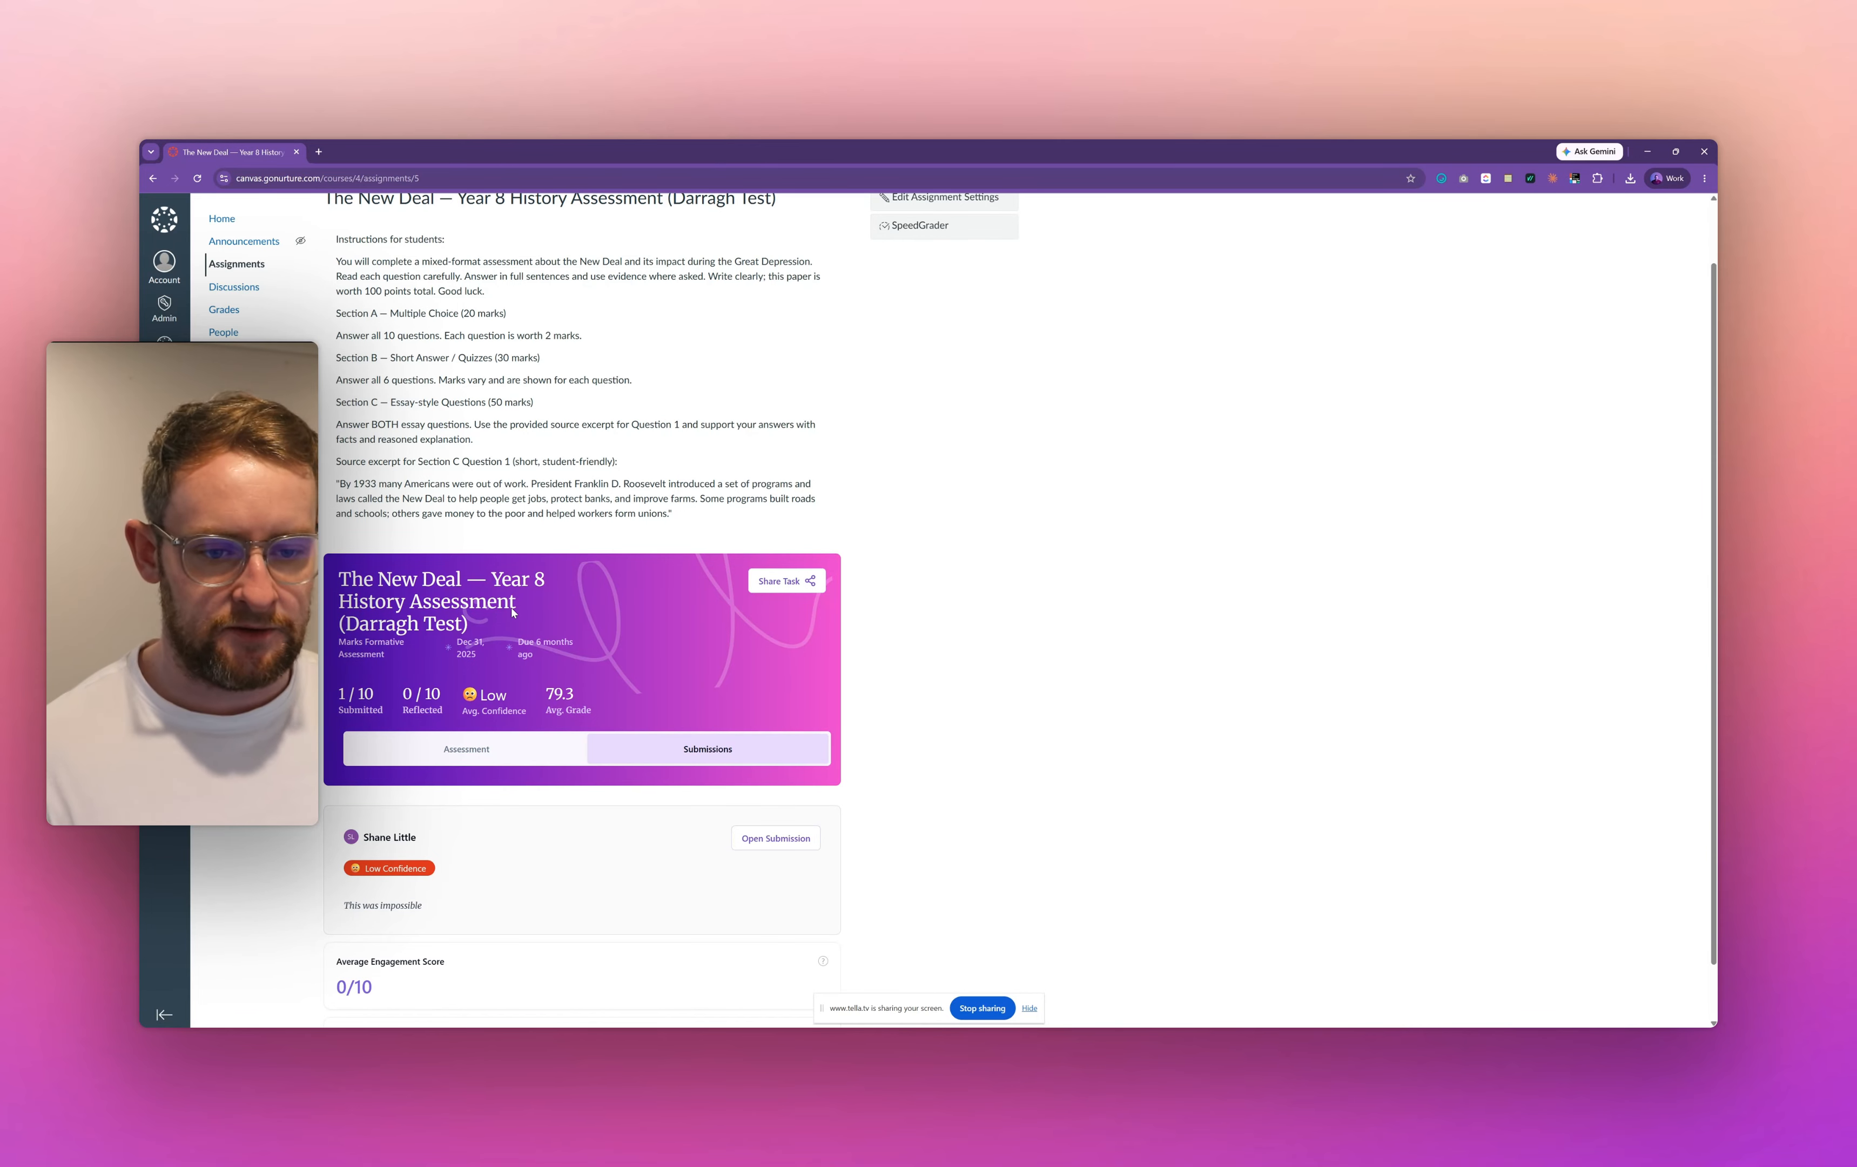
scroll(555, 497, up, 1)
scroll(555, 497, up, 1)
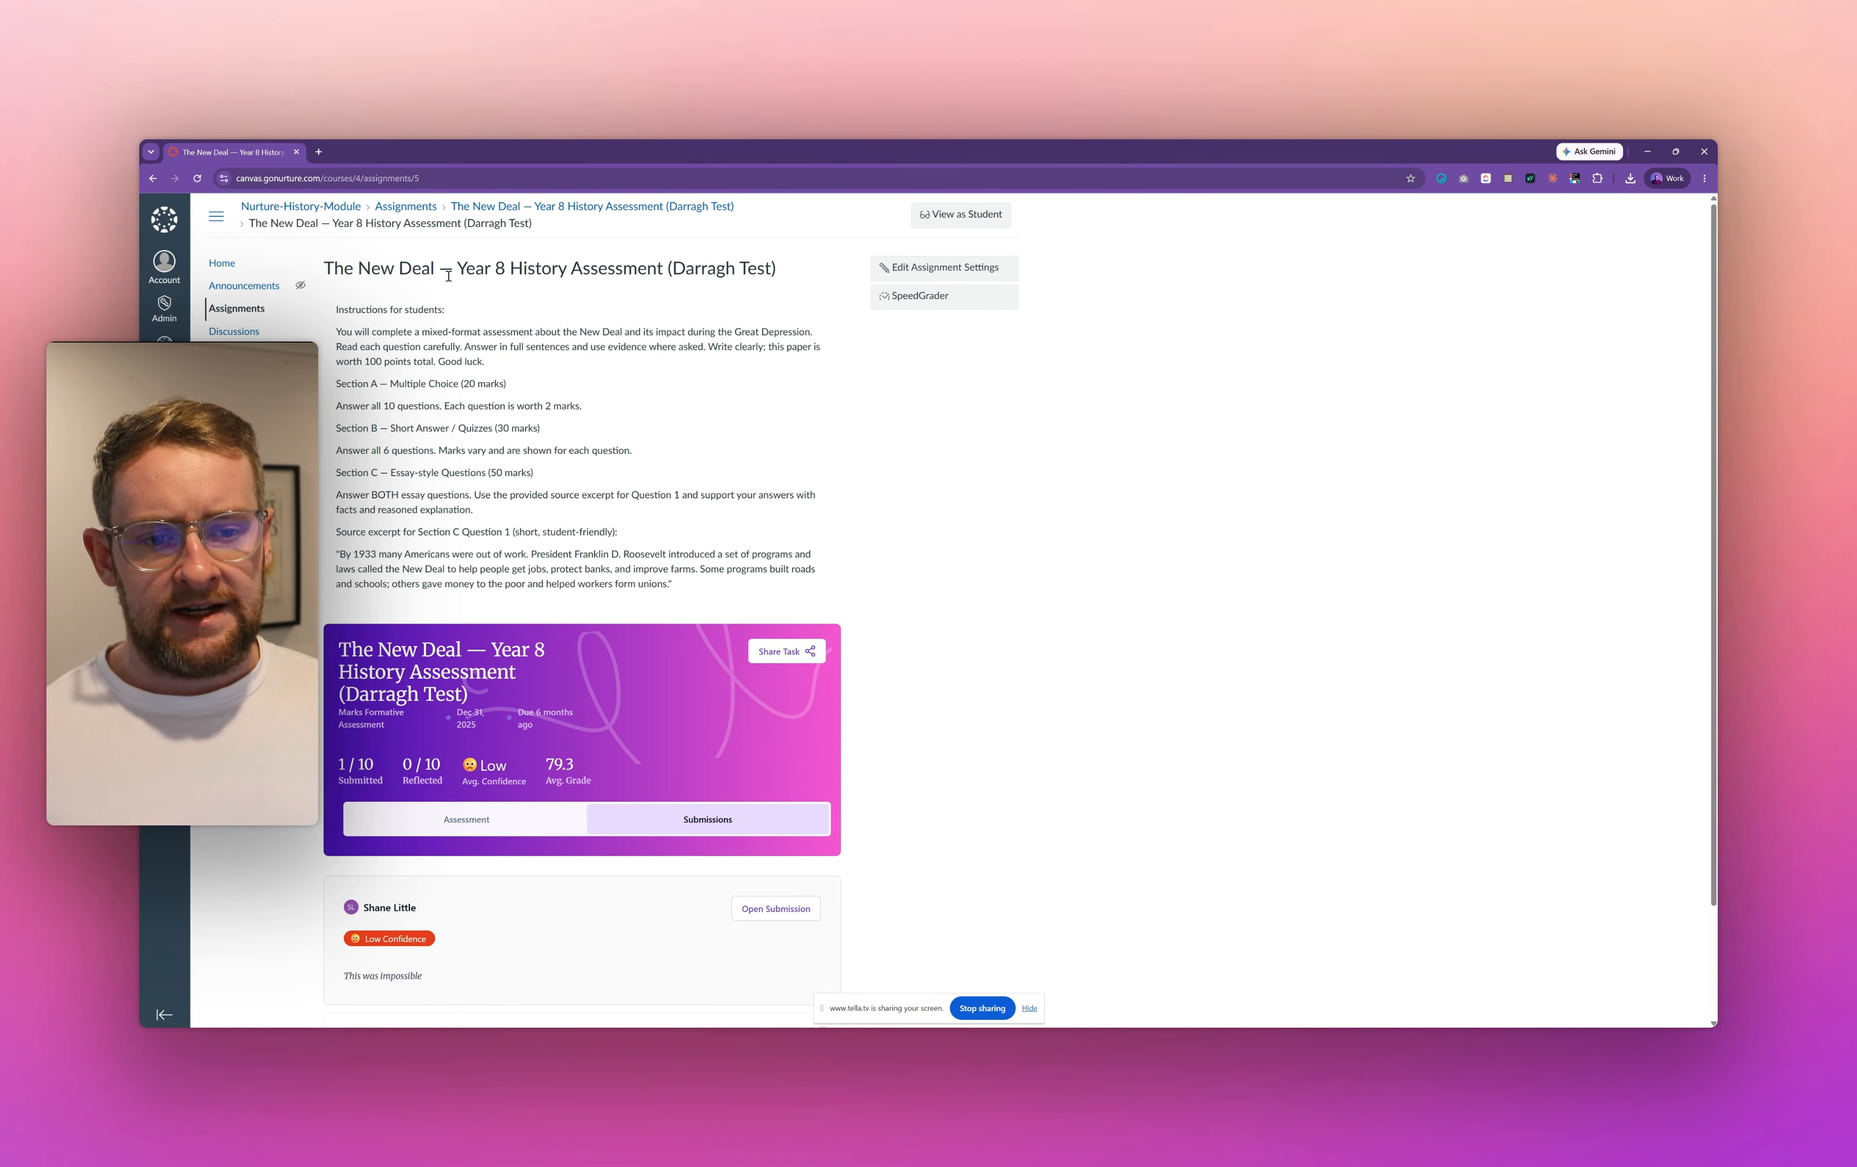
Step: Return to the course's assignments list and open the creation of a Nurture assignment
click(417, 213)
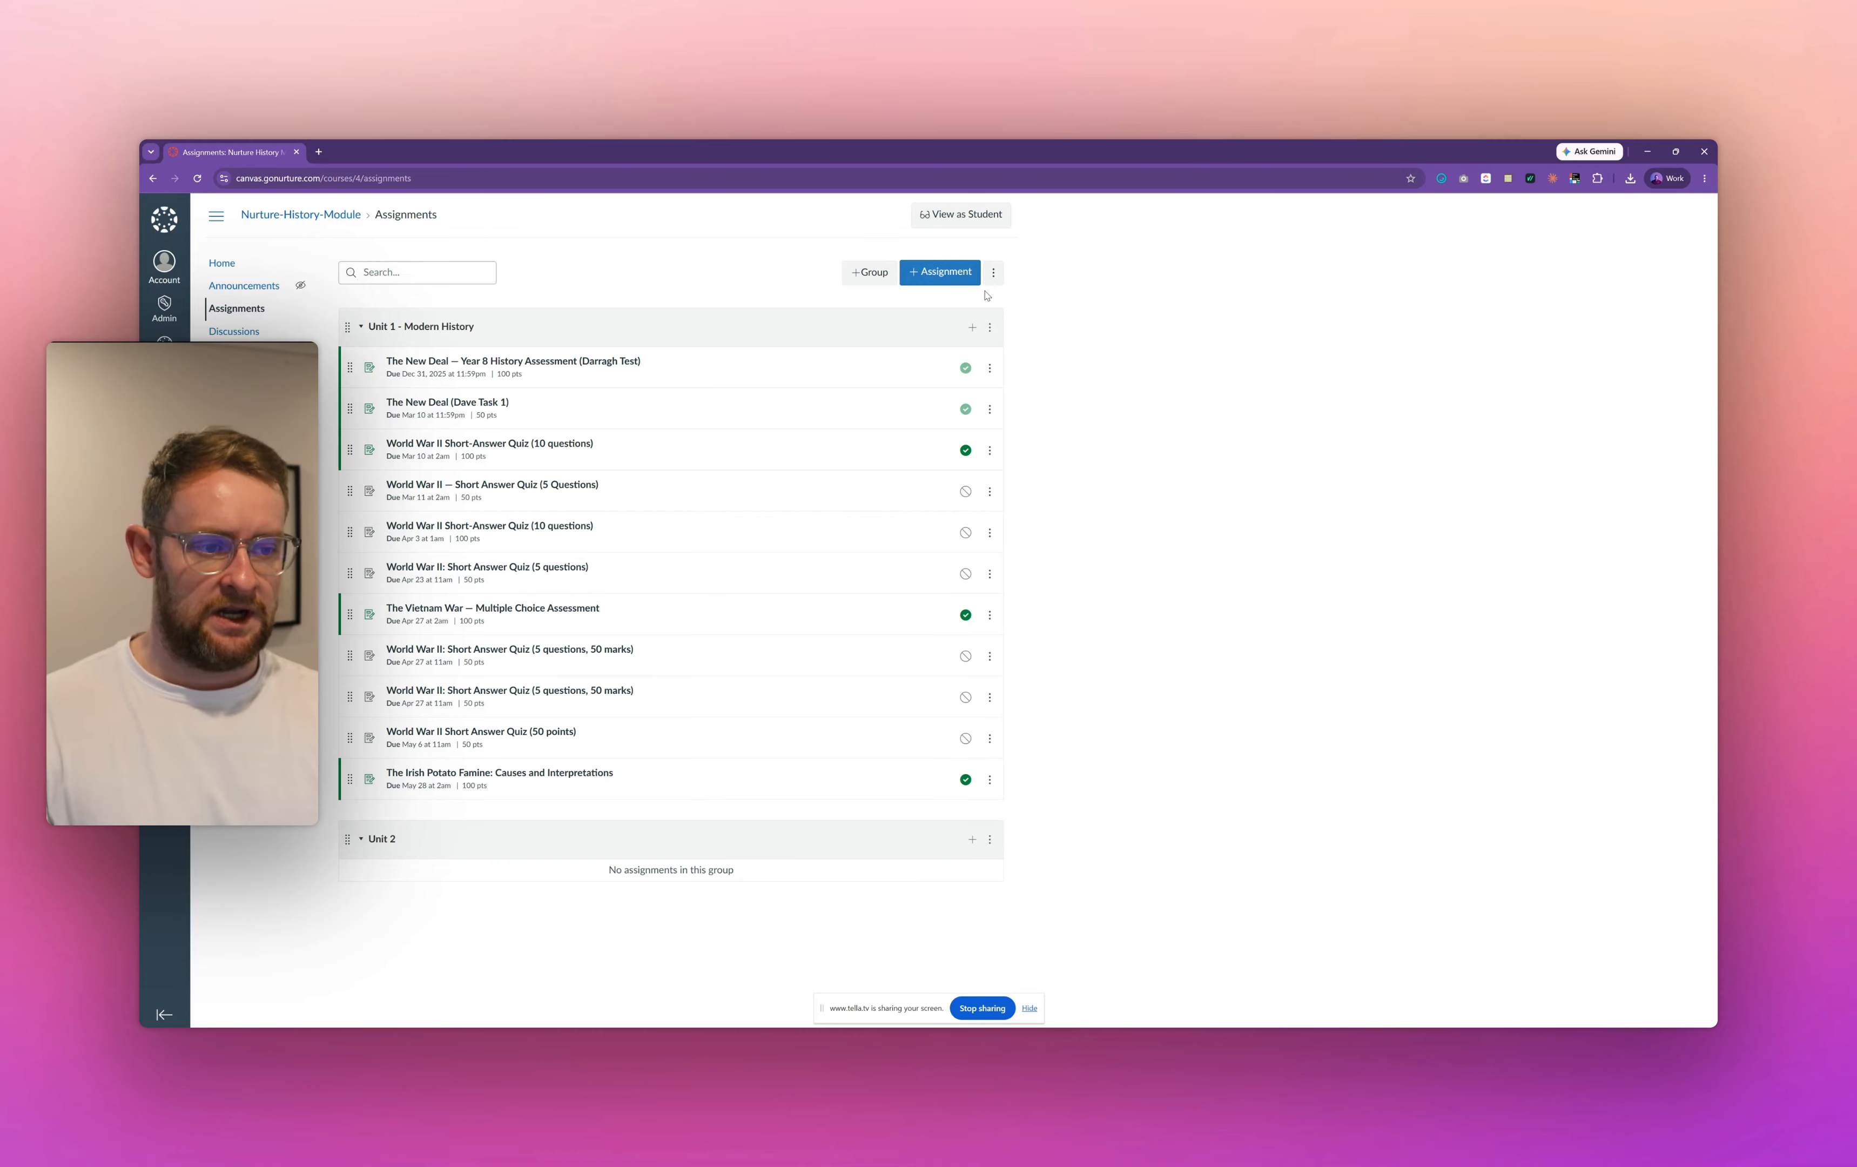
click(995, 275)
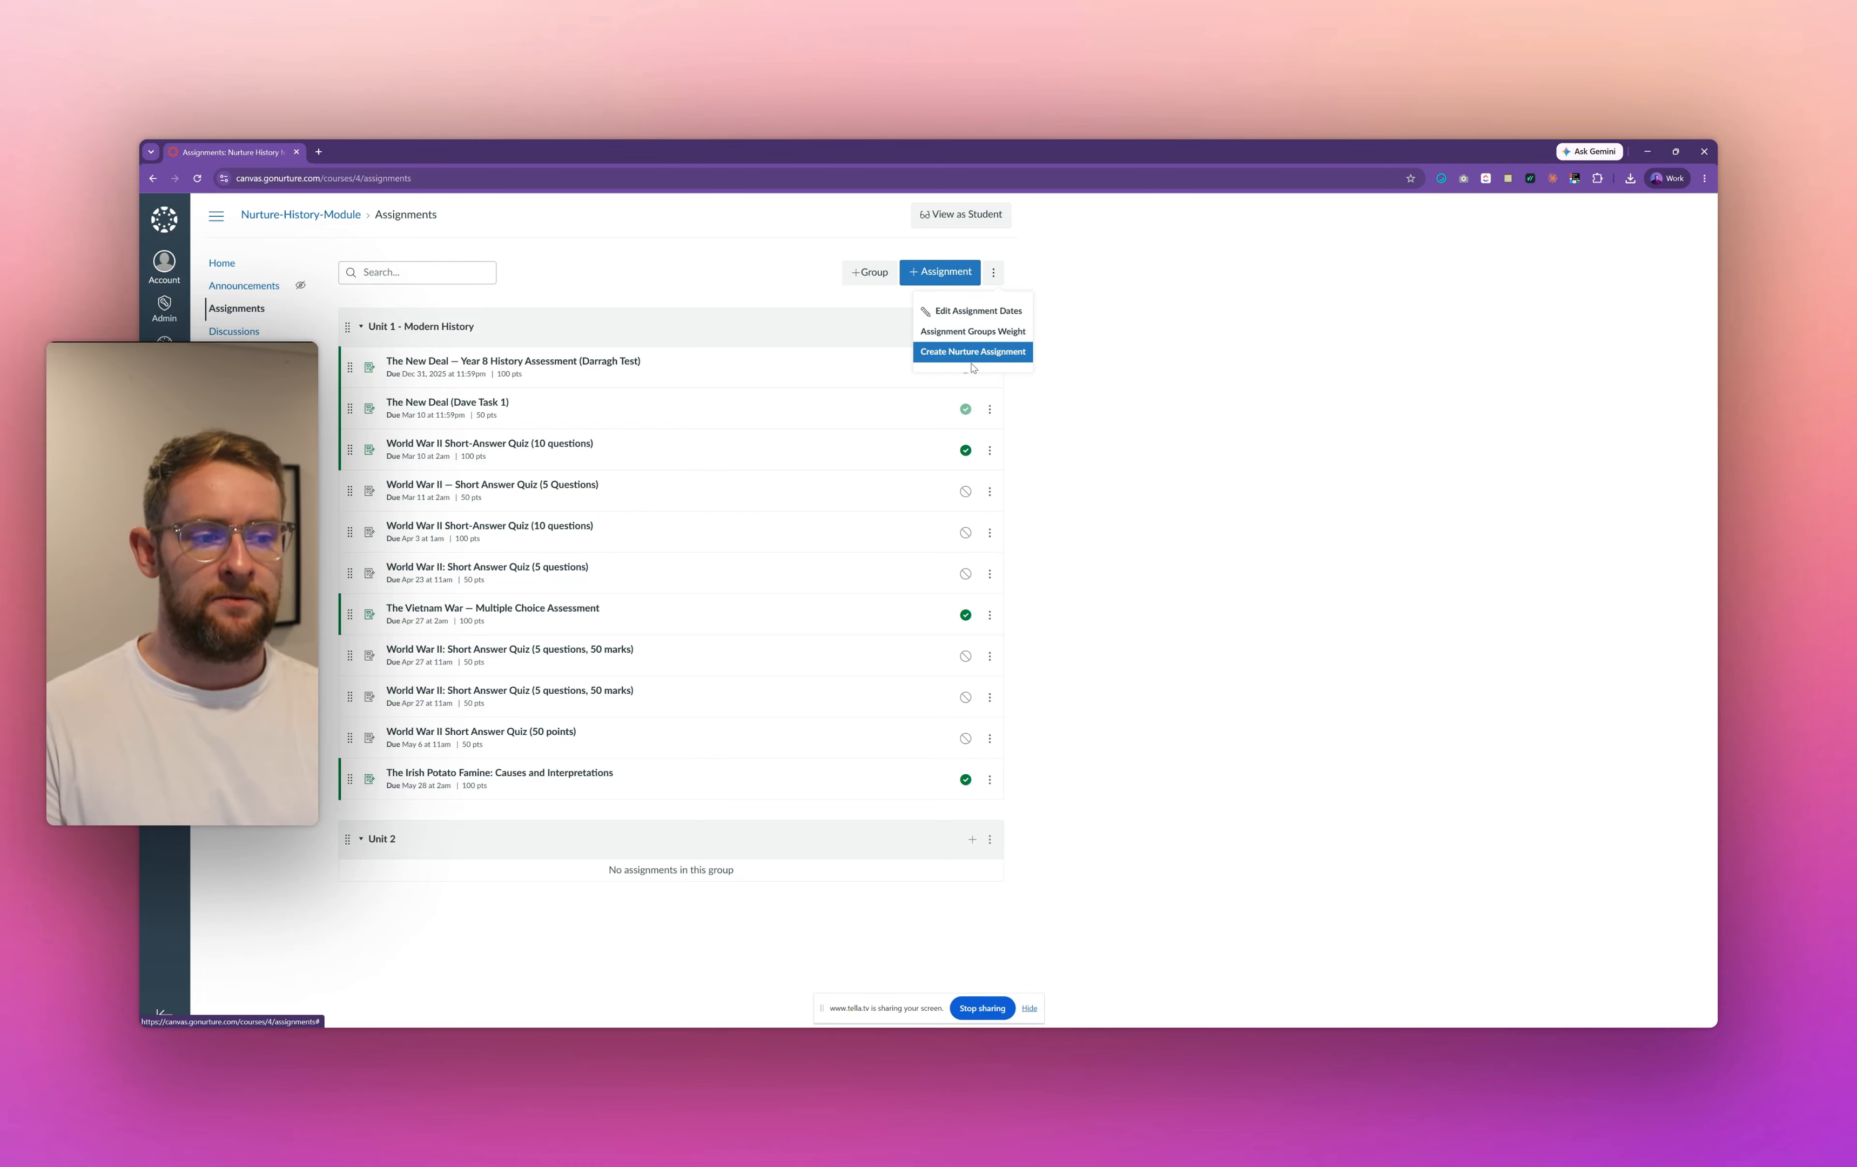
click(955, 357)
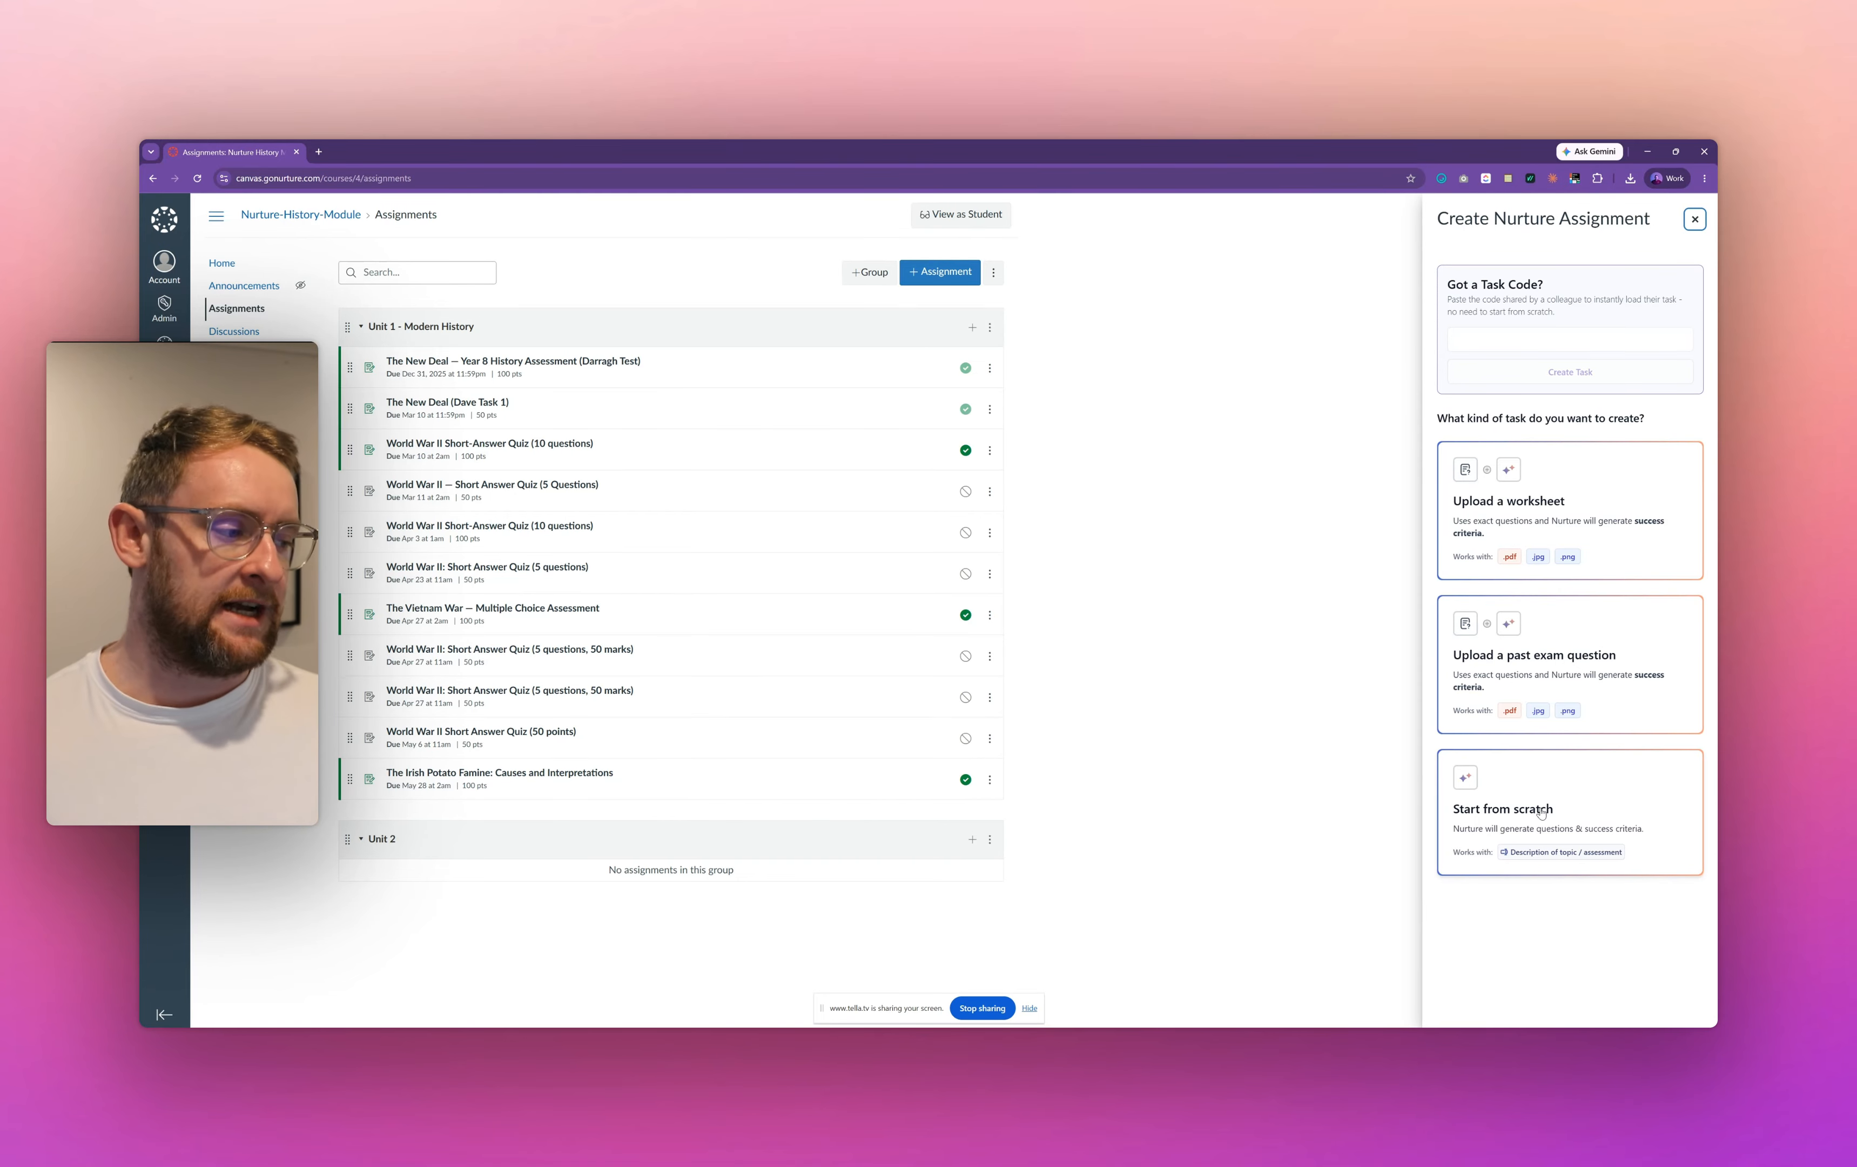
Step: Start a Nurture task from scratch and describe the assessment topic as "World War Two"
click(1534, 337)
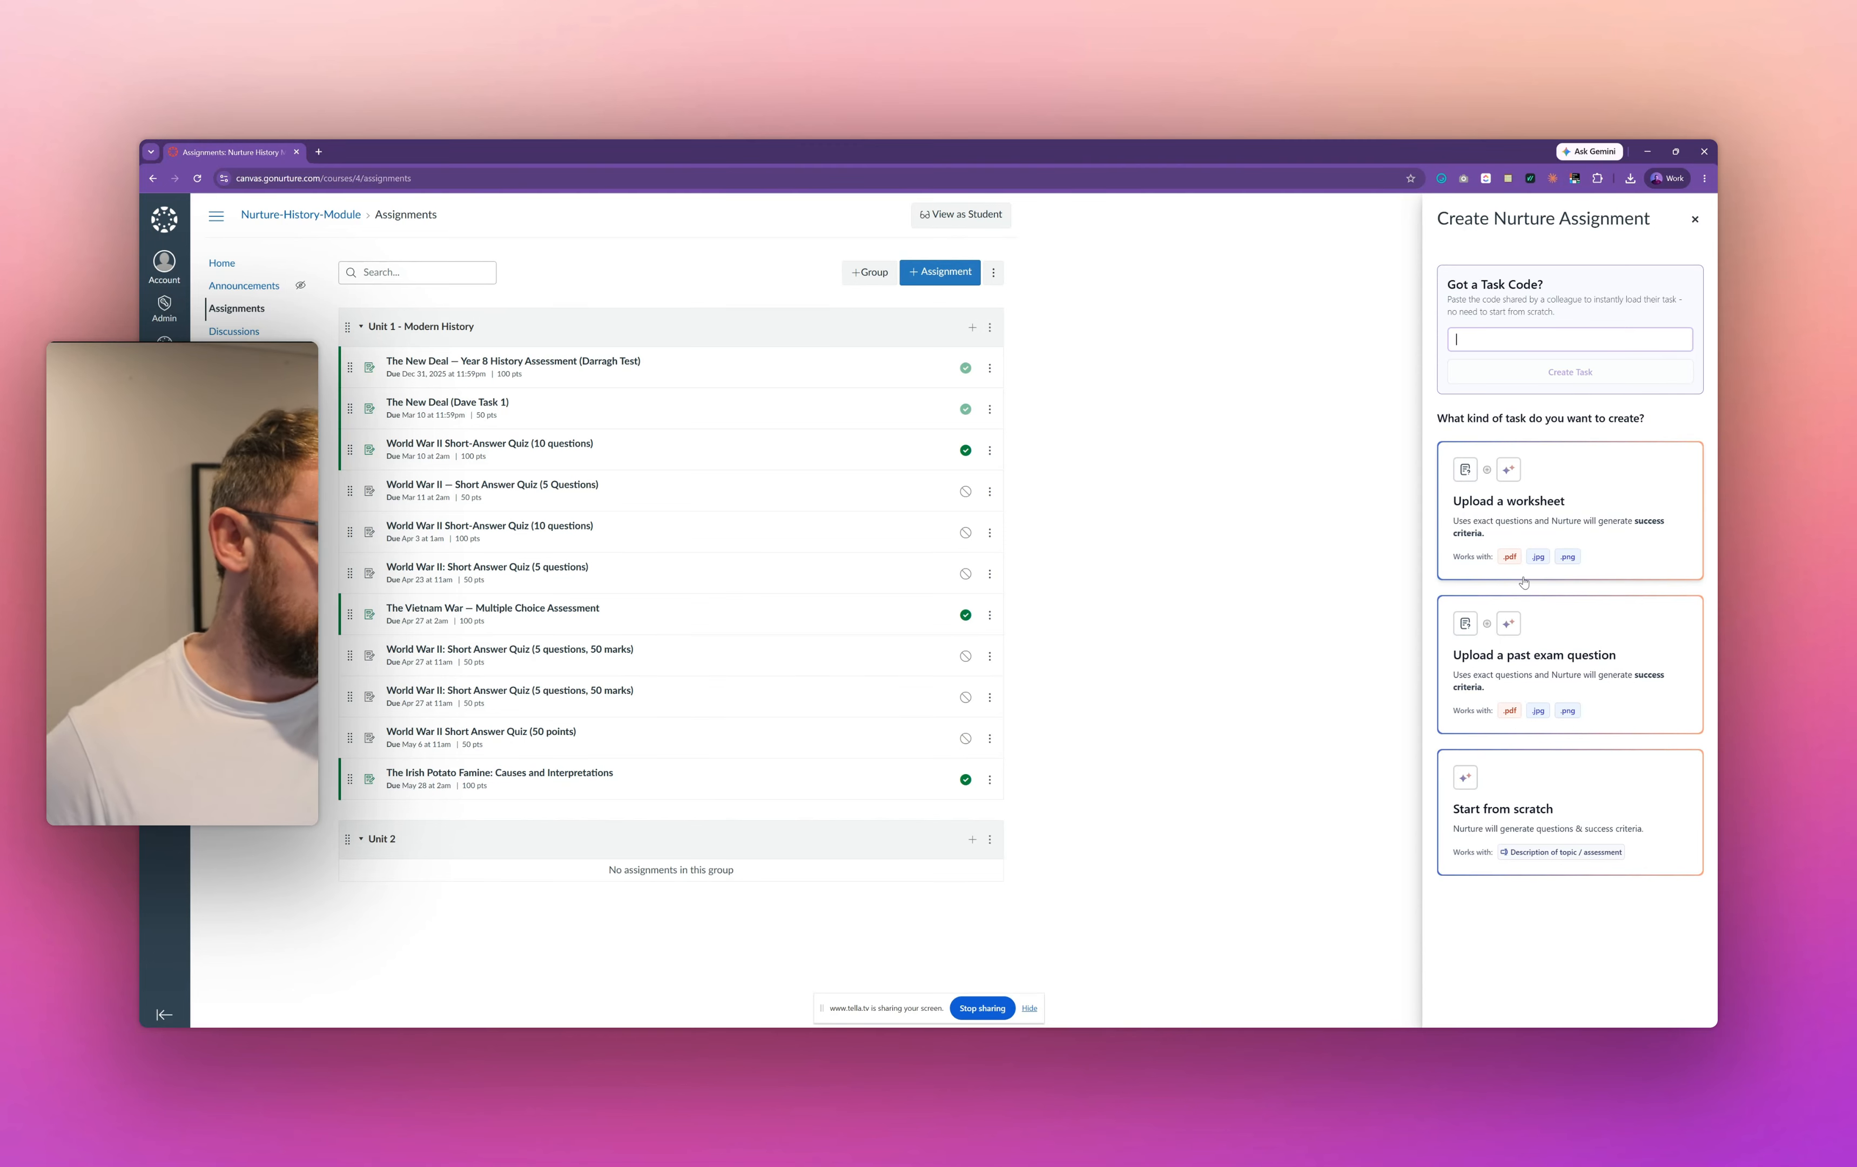
click(1529, 824)
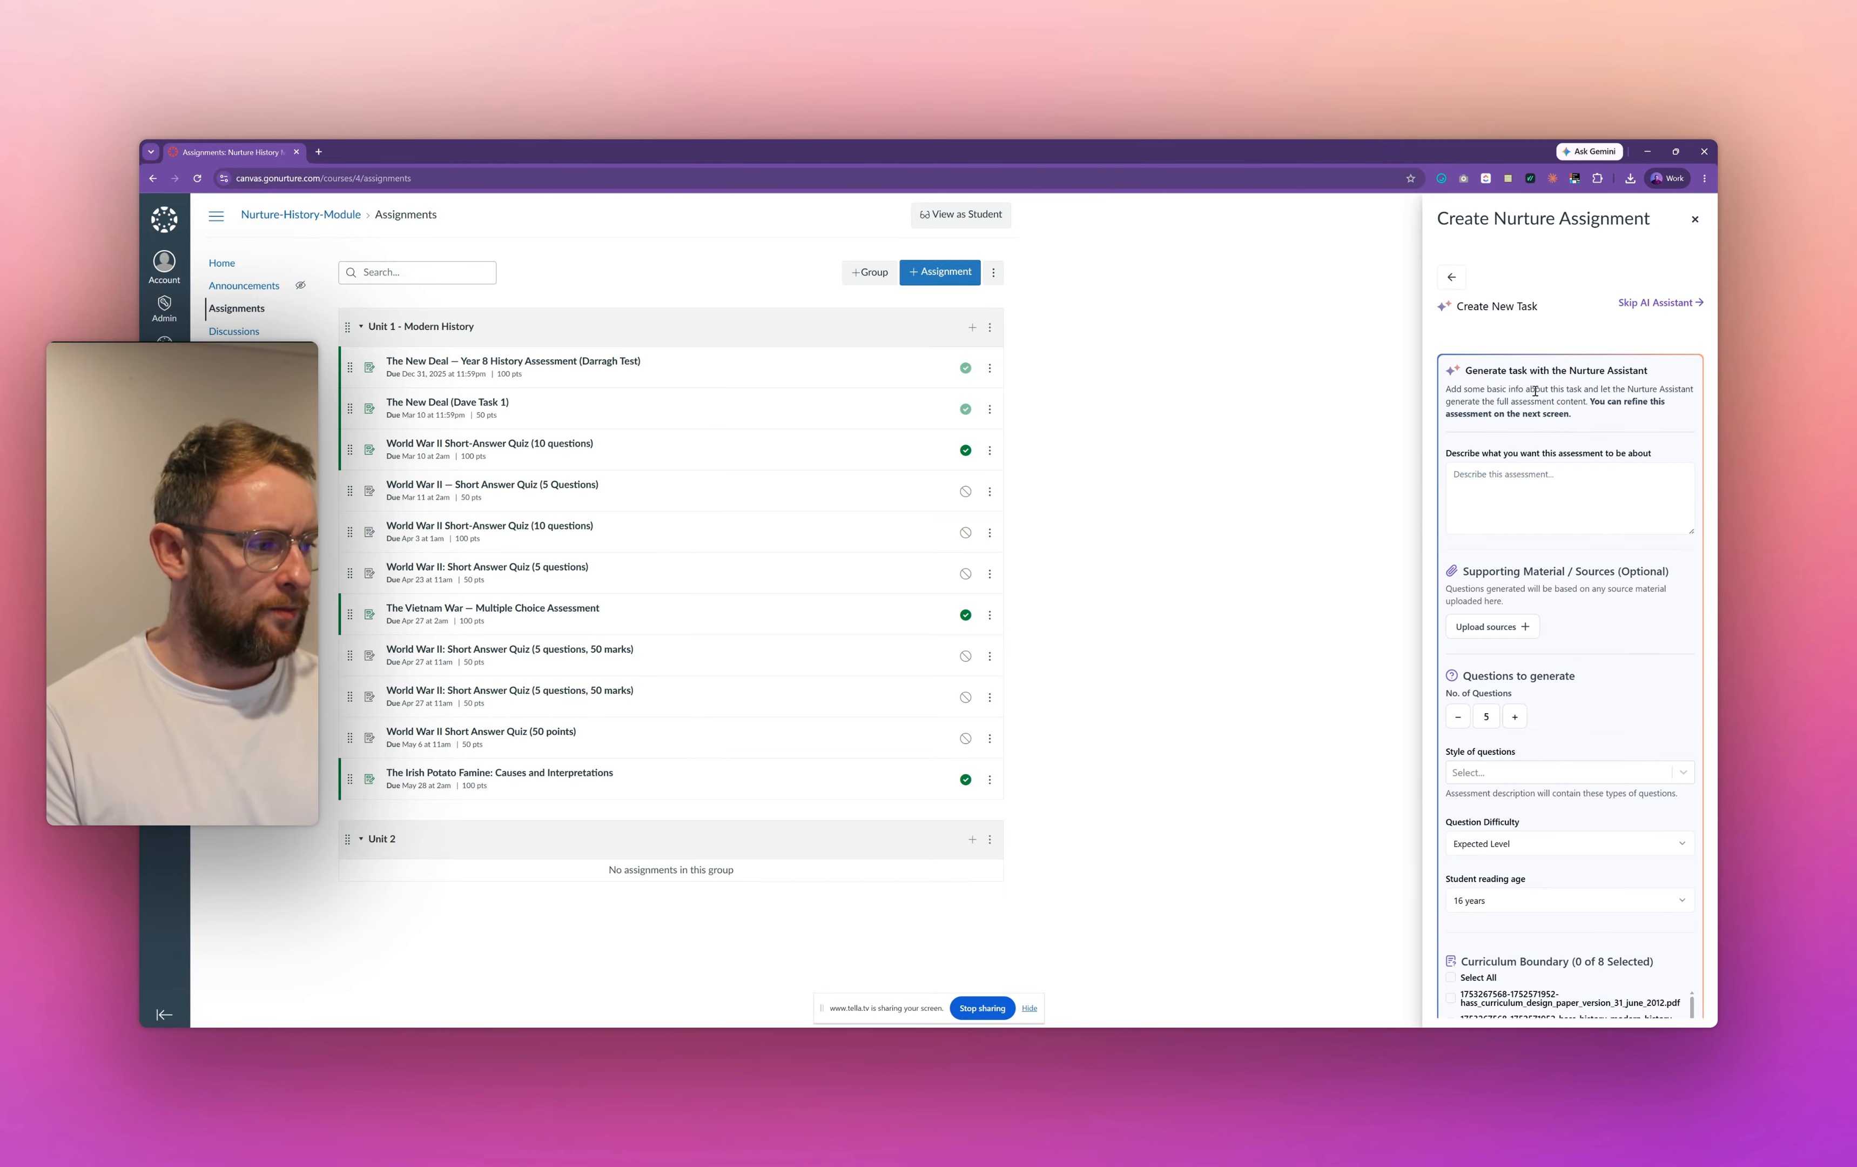
click(1501, 507)
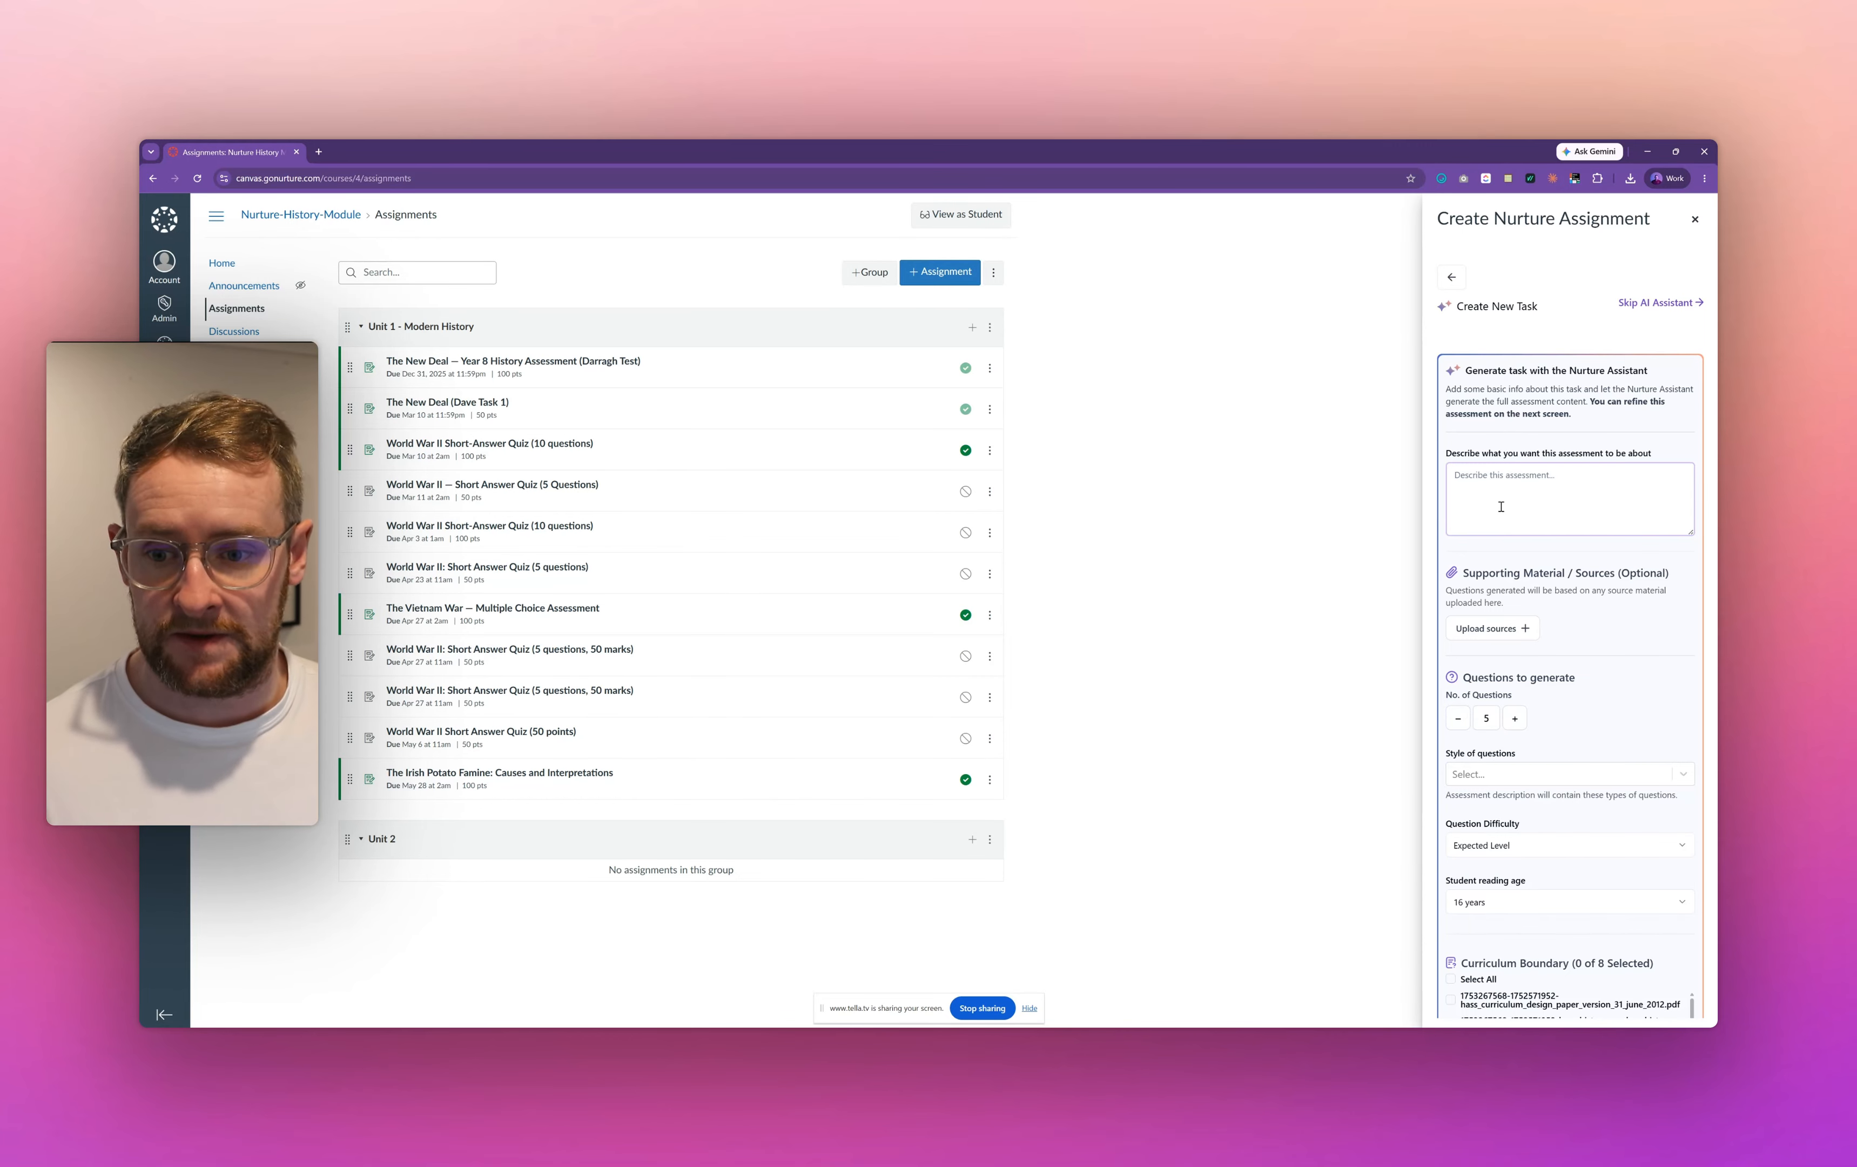
text(World)
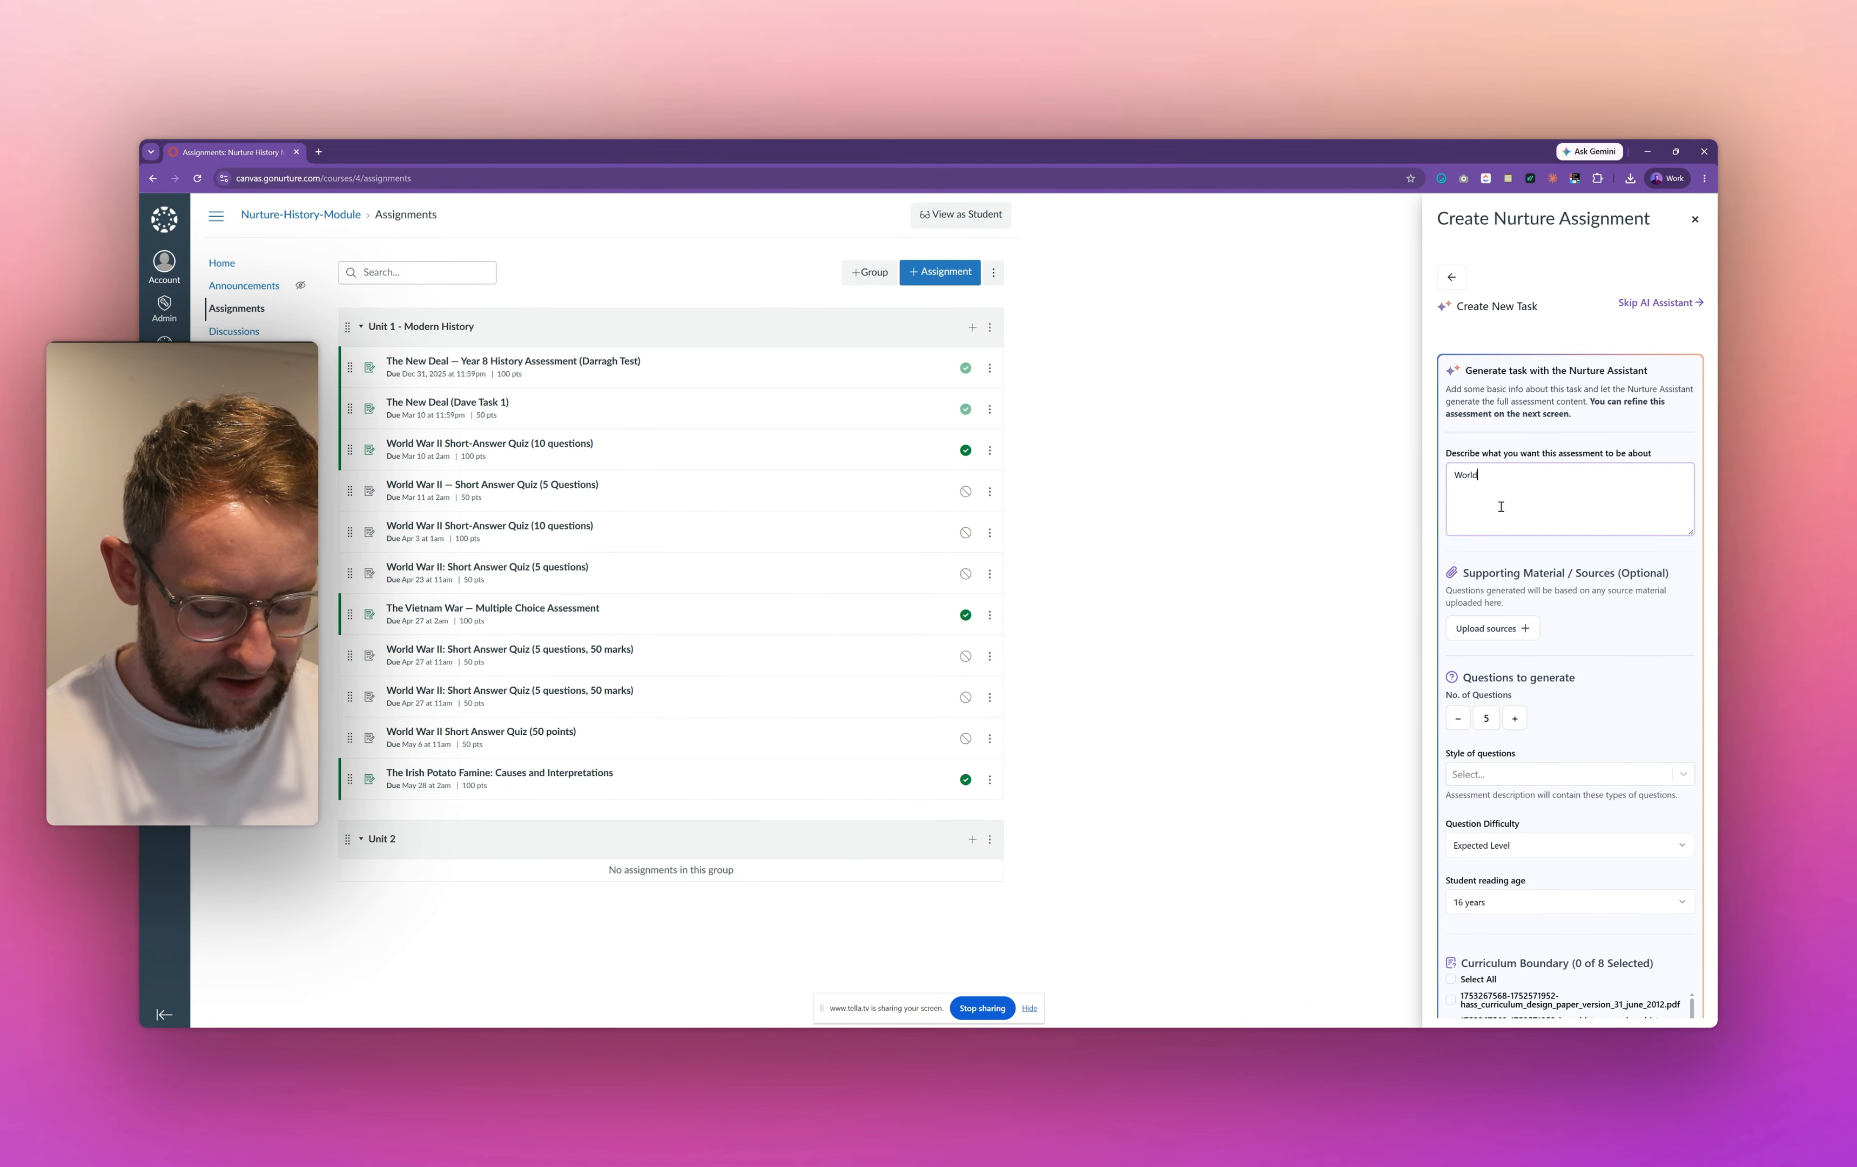
text( War Two)
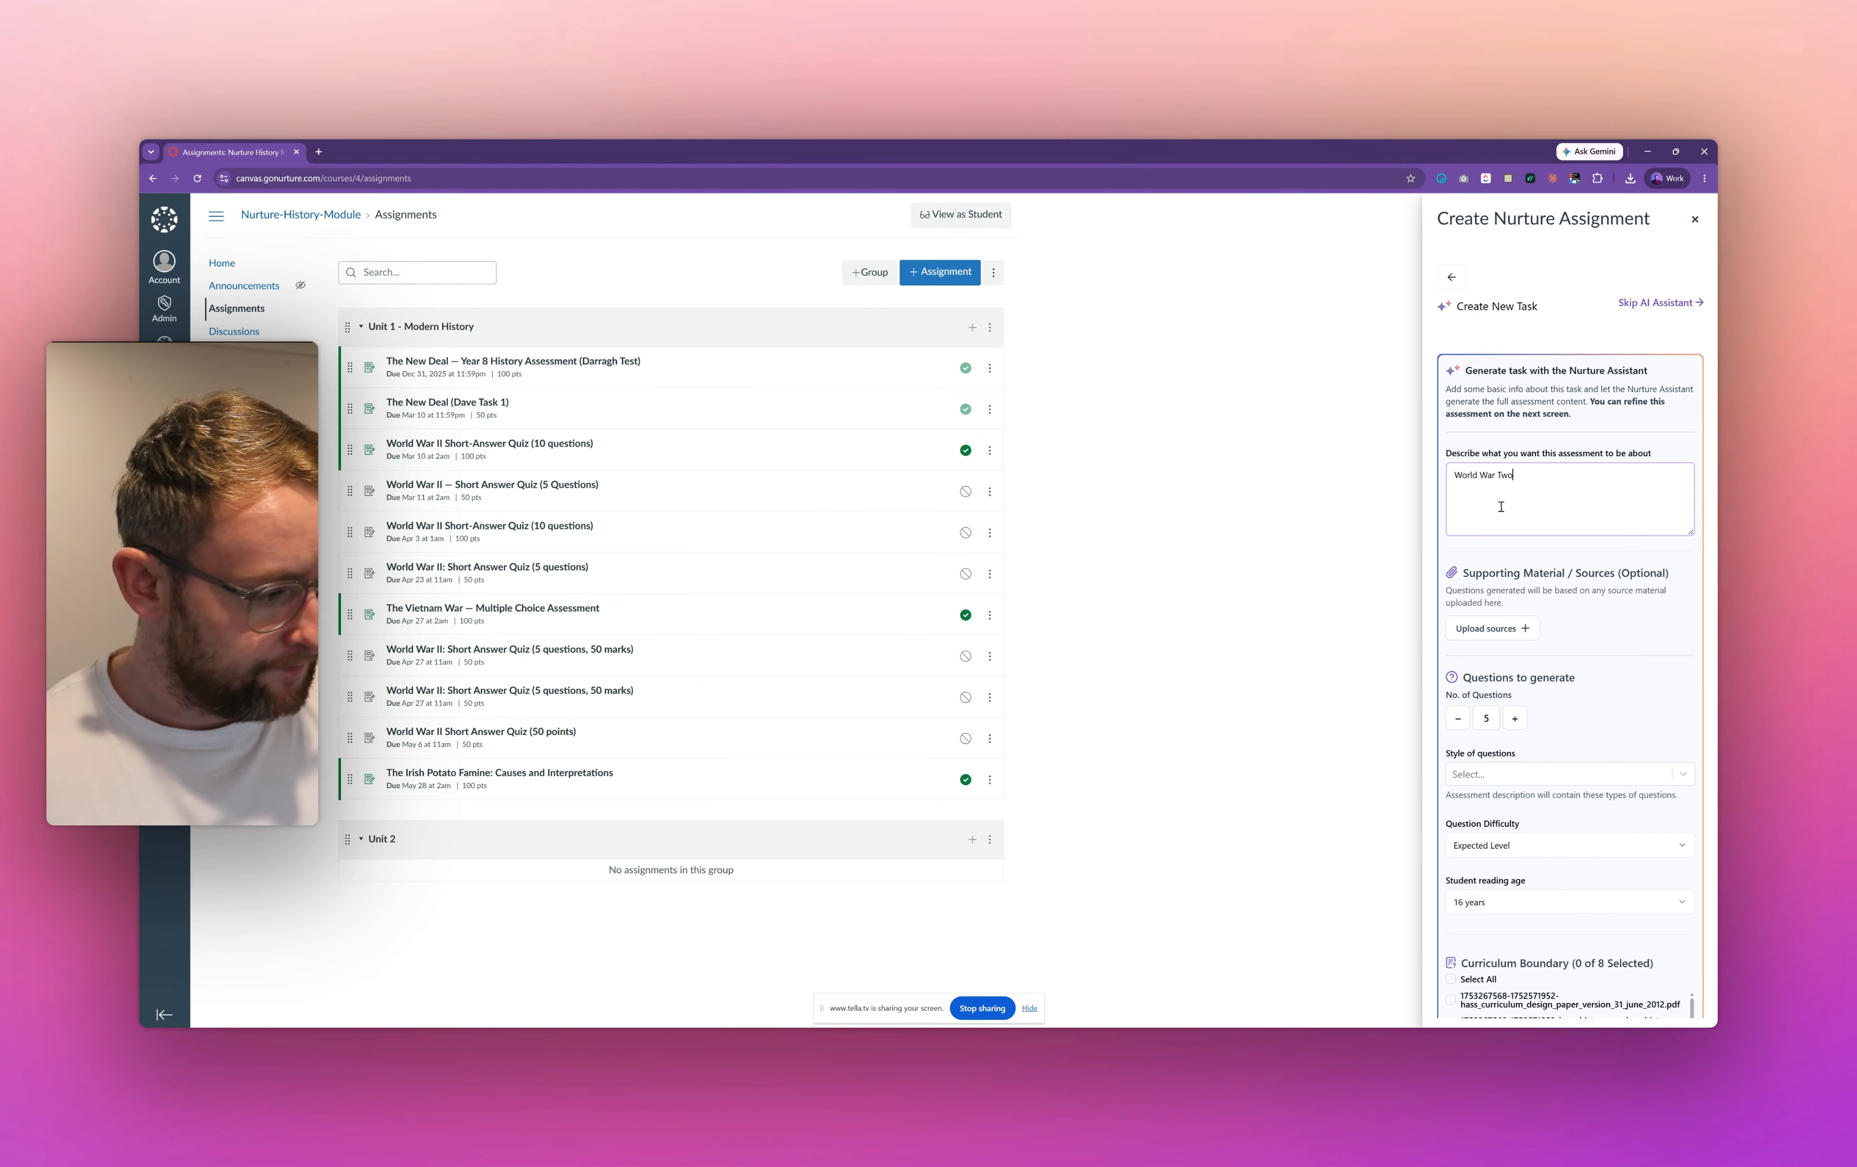
click(1585, 607)
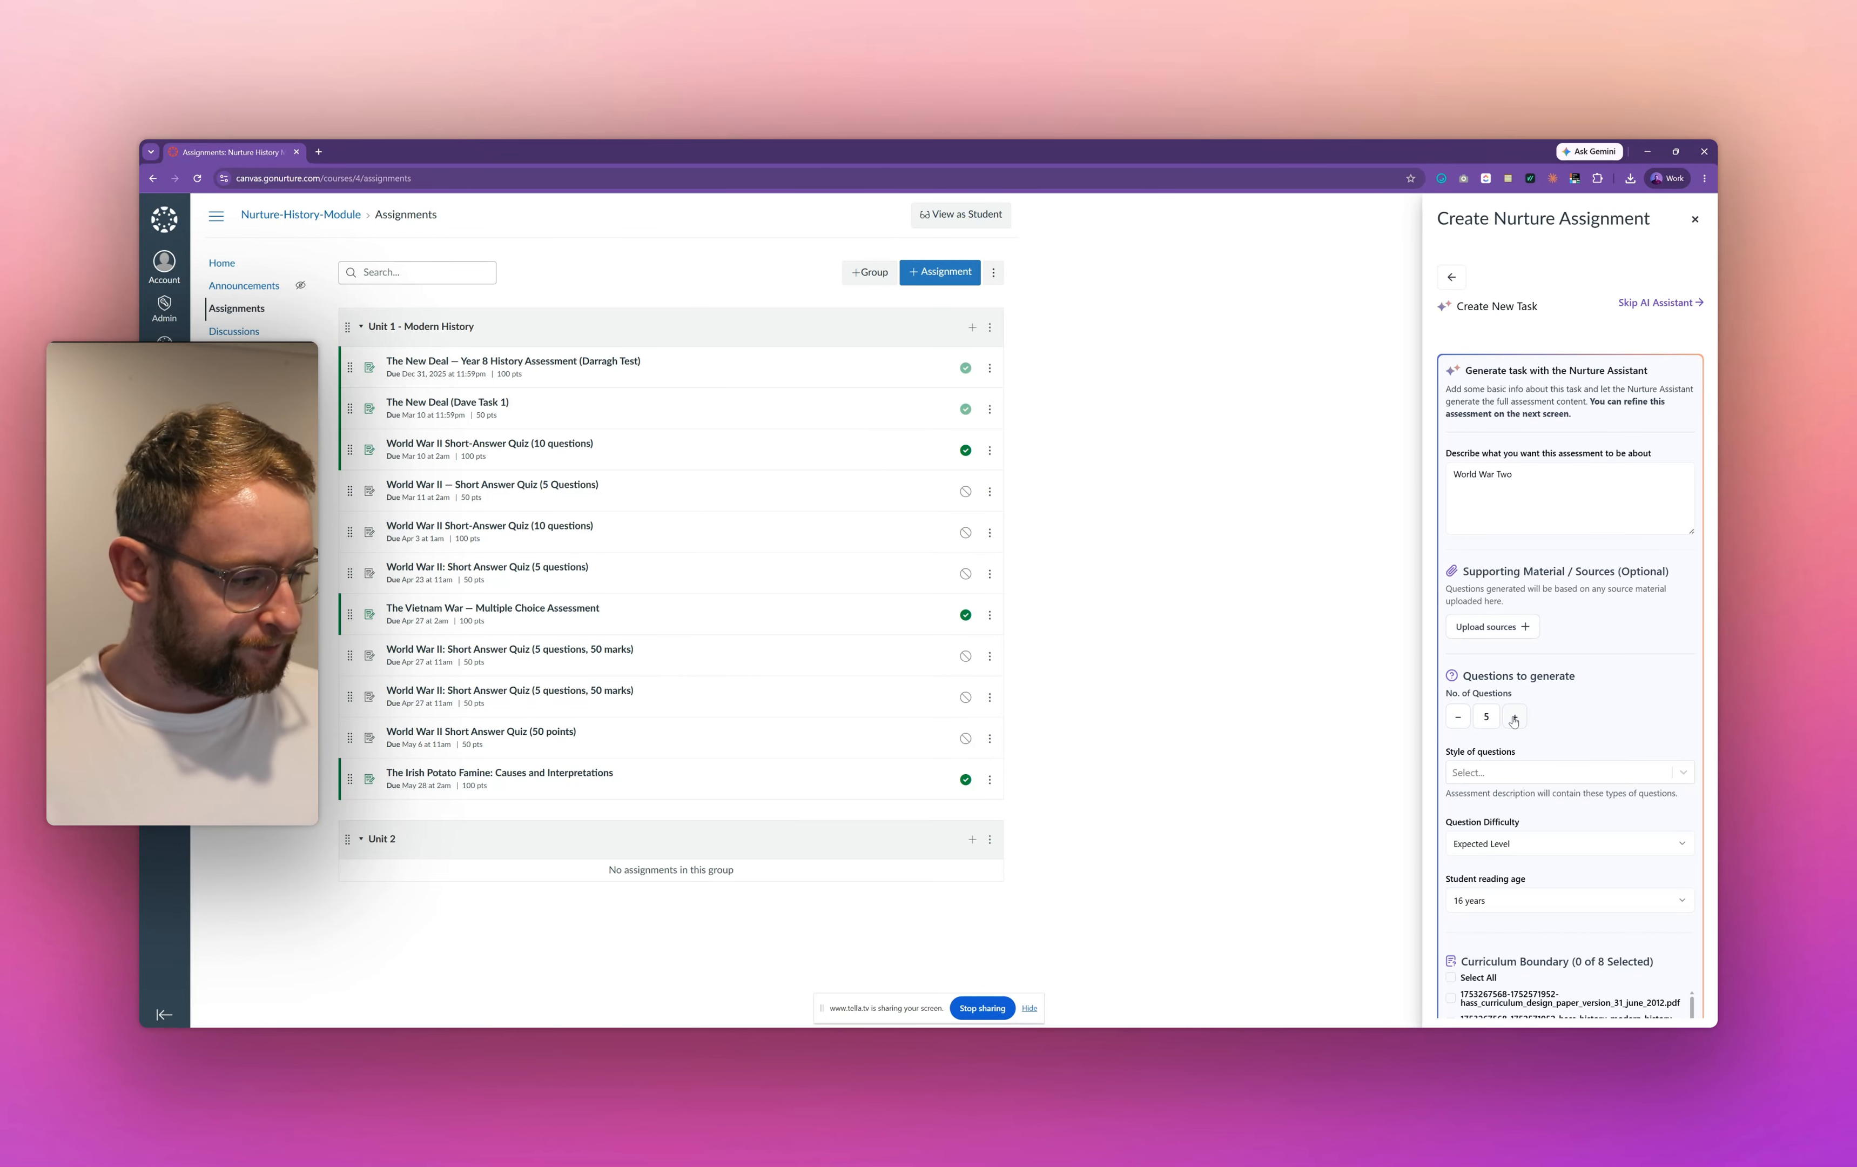
Step: Choose Essay Style Question and Quizzes / Short Answer Questions as the styles of questions to generate
scroll(1516, 668, down, 2)
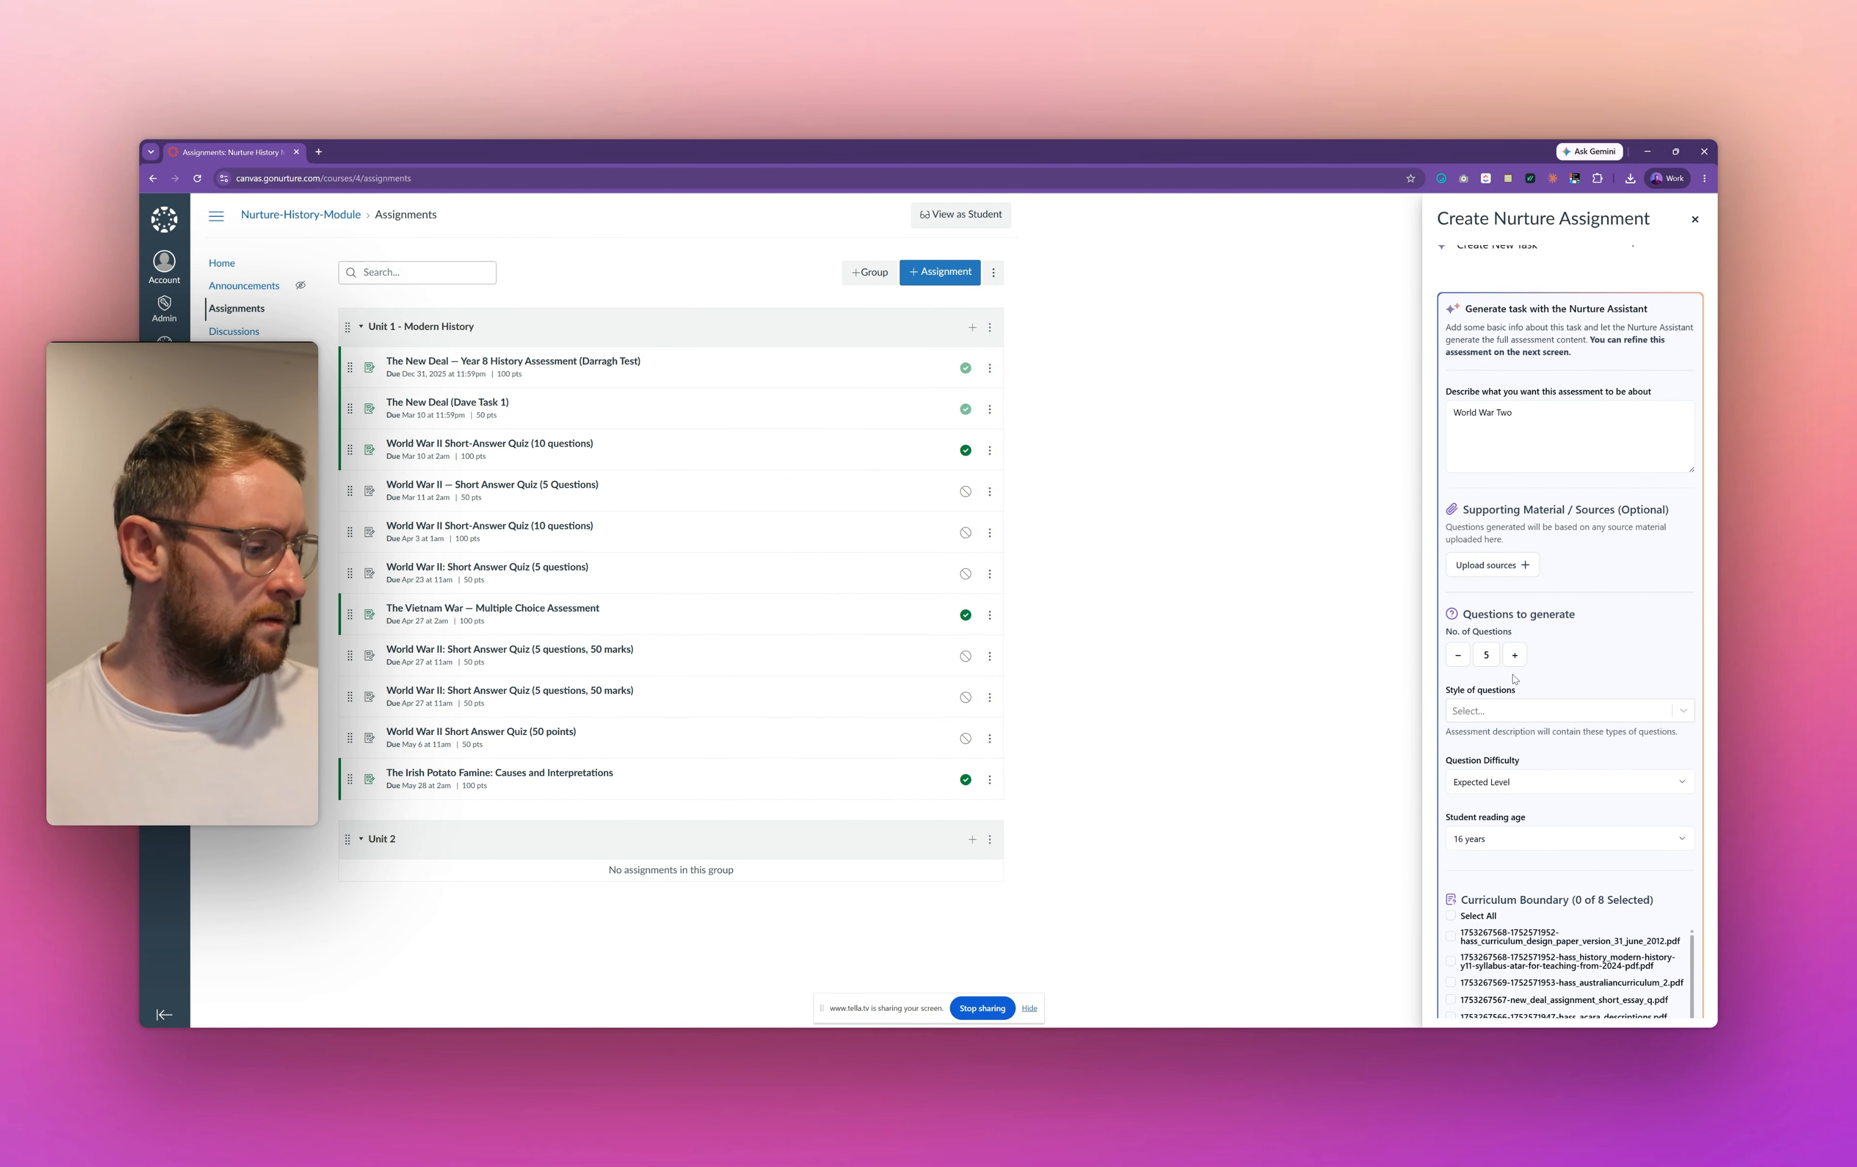
click(1500, 709)
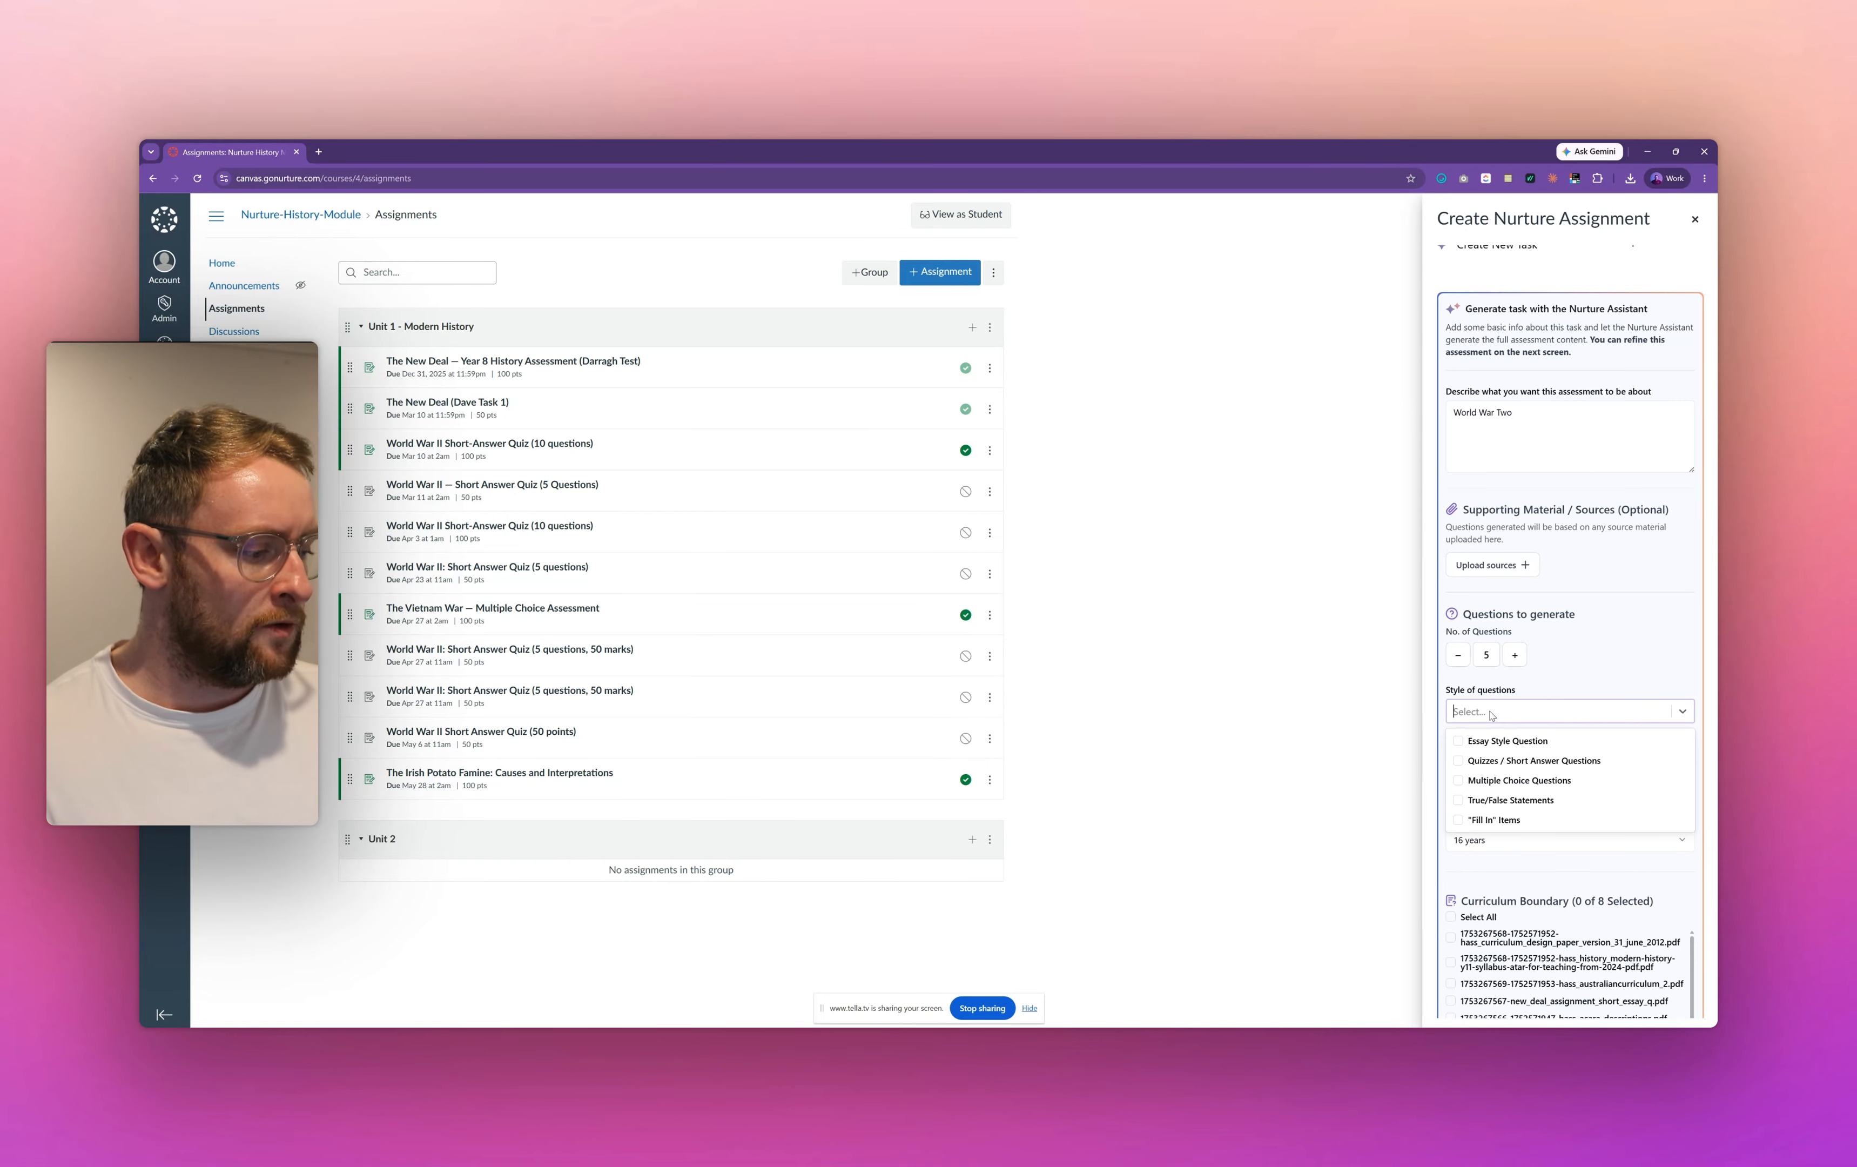
click(1458, 741)
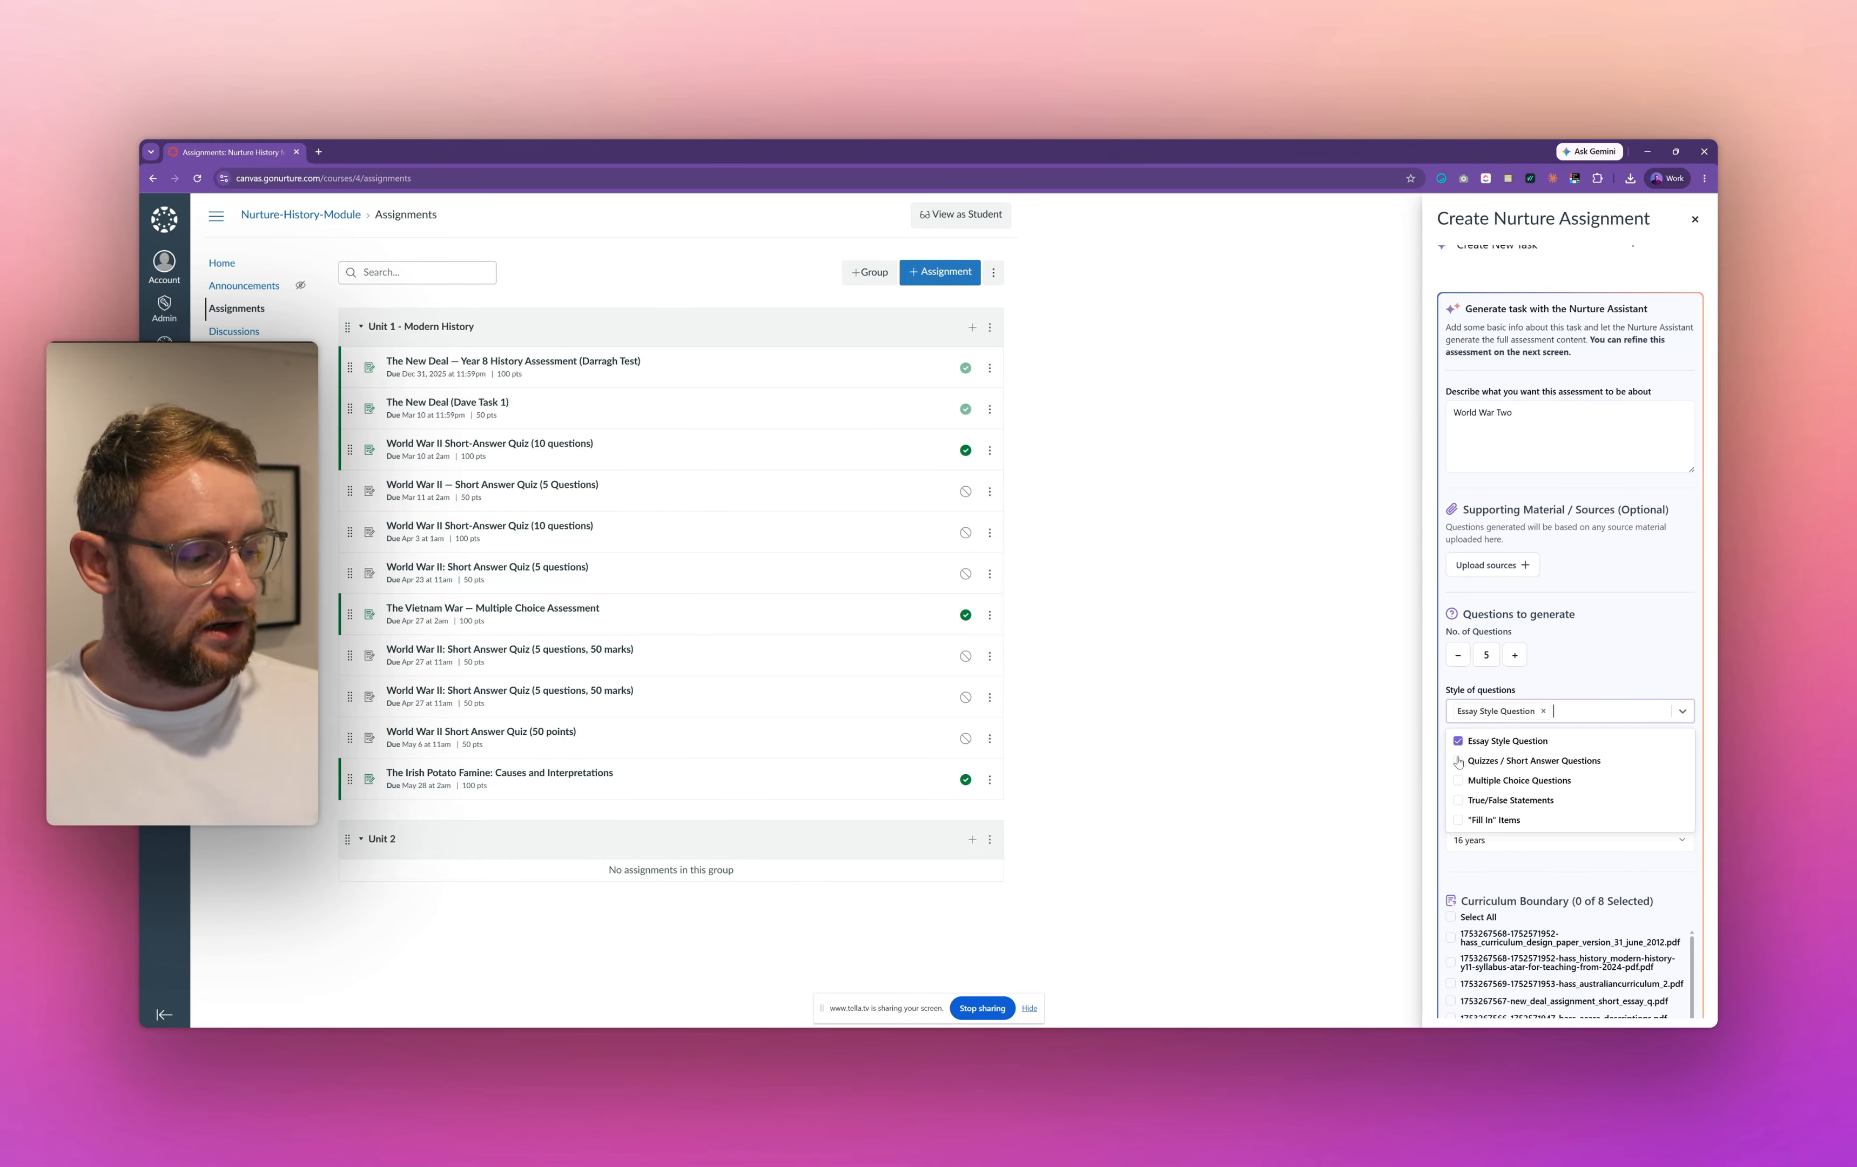
click(1458, 762)
click(1547, 679)
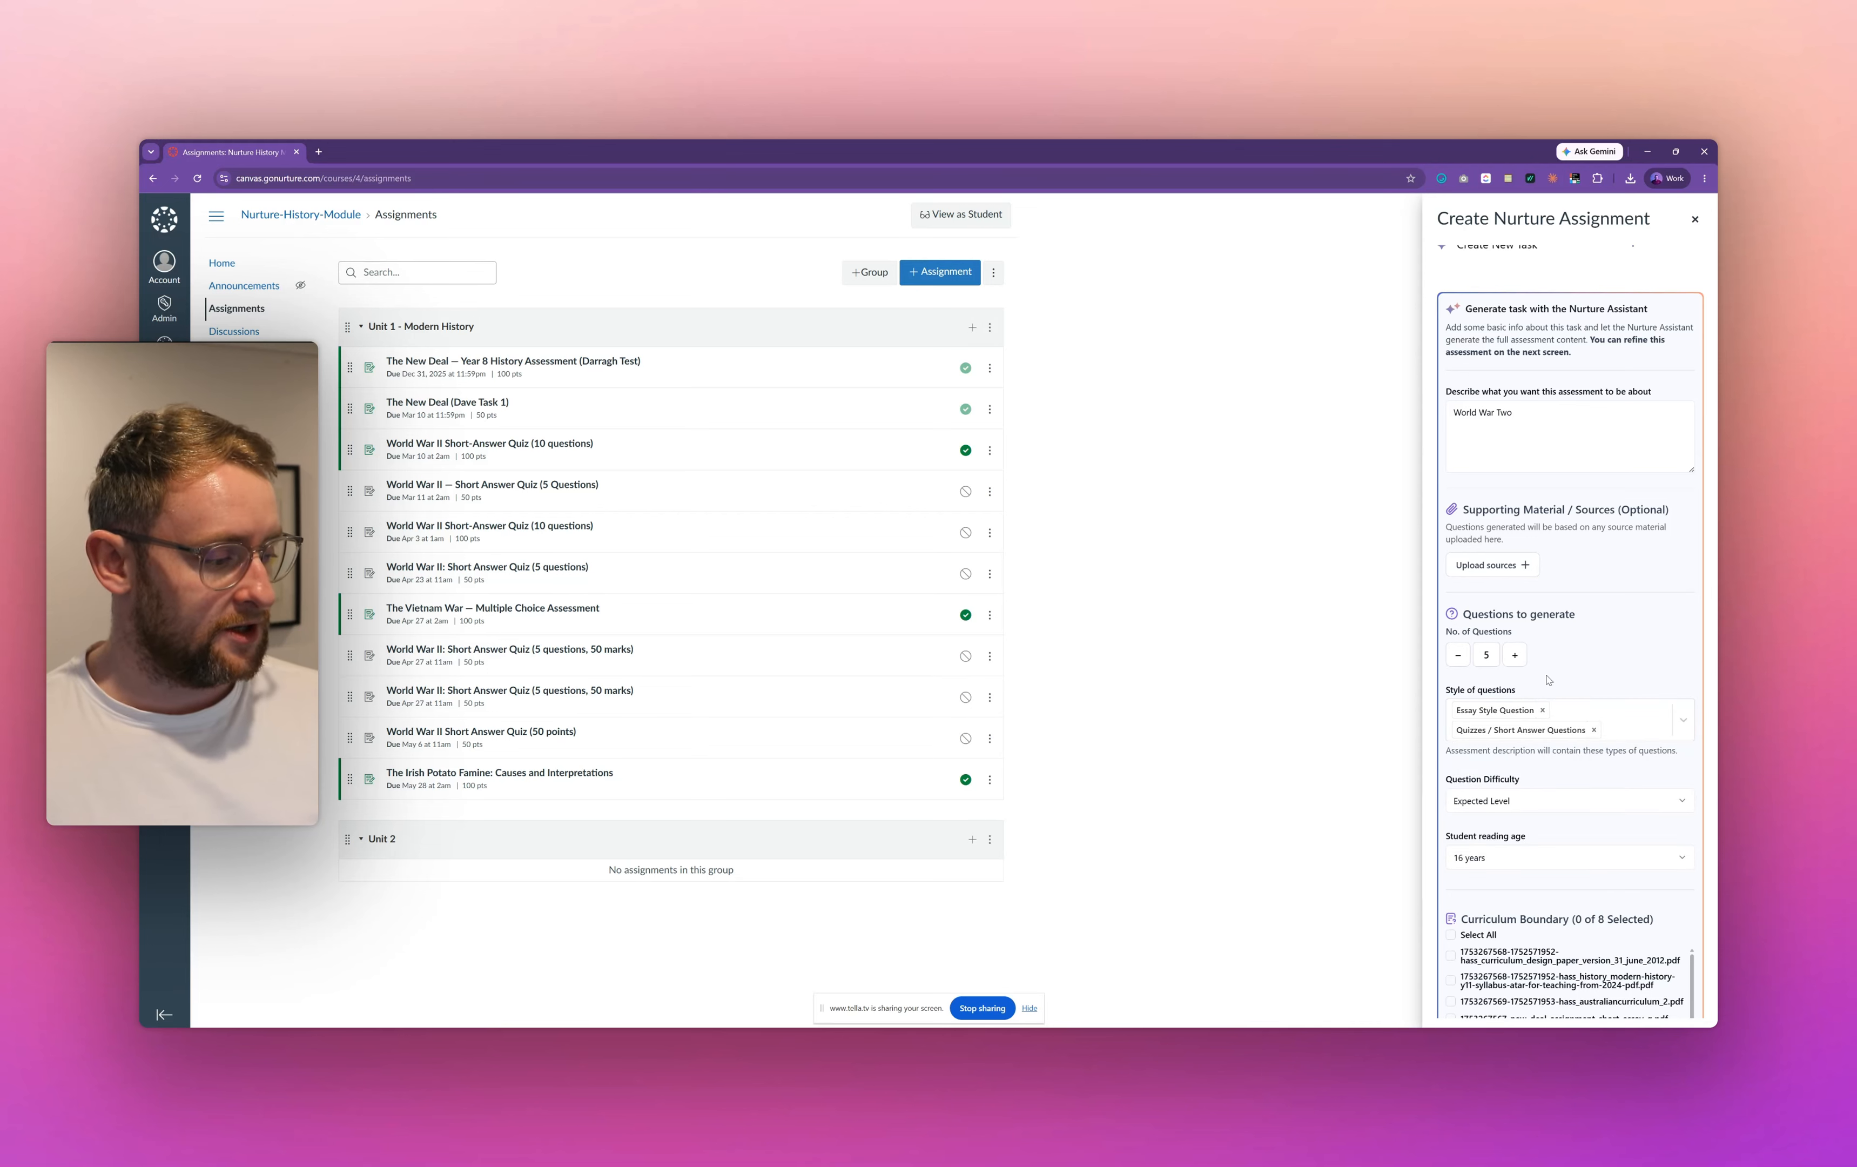
Step: Check the question difficulty options, keeping Expected Level, and set the student reading age to 13 years
scroll(1550, 640, down, 3)
click(1556, 616)
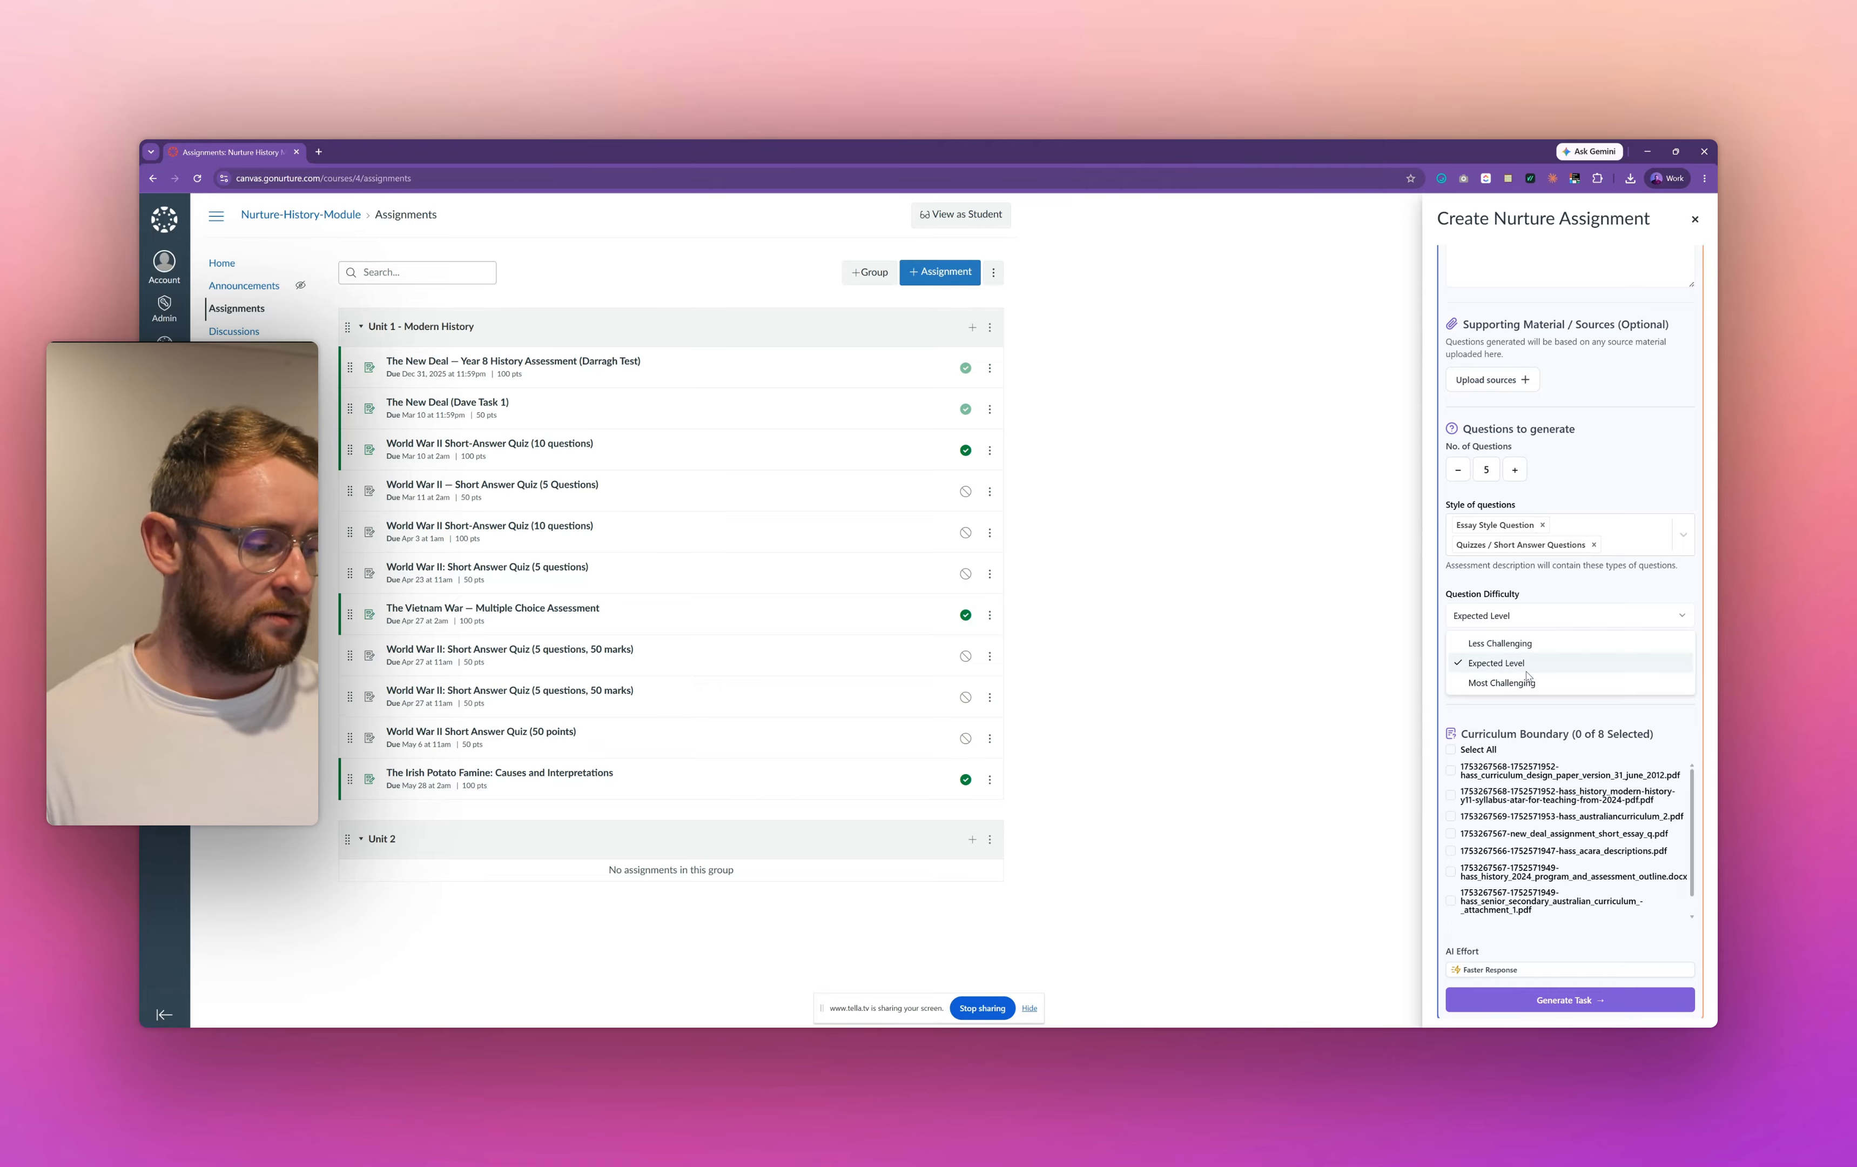
click(1529, 712)
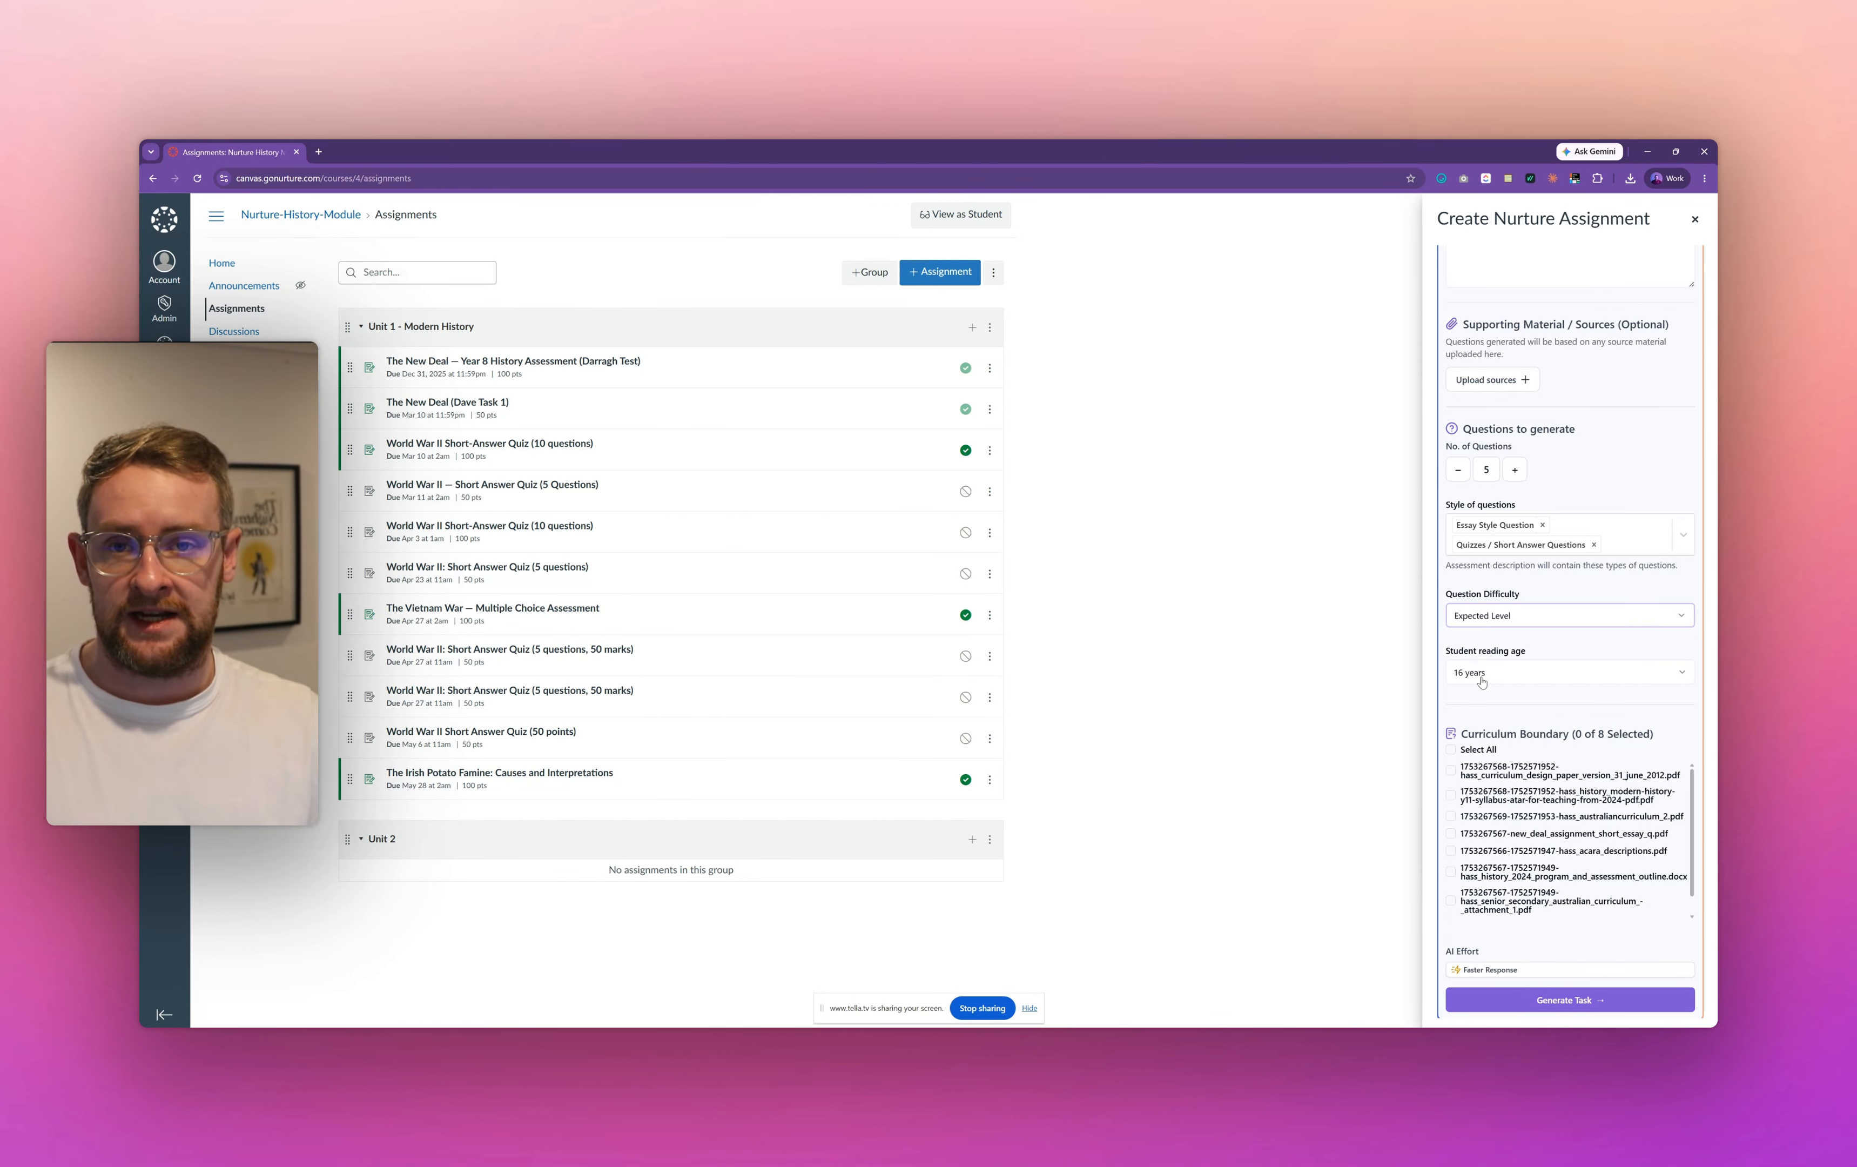
click(1504, 677)
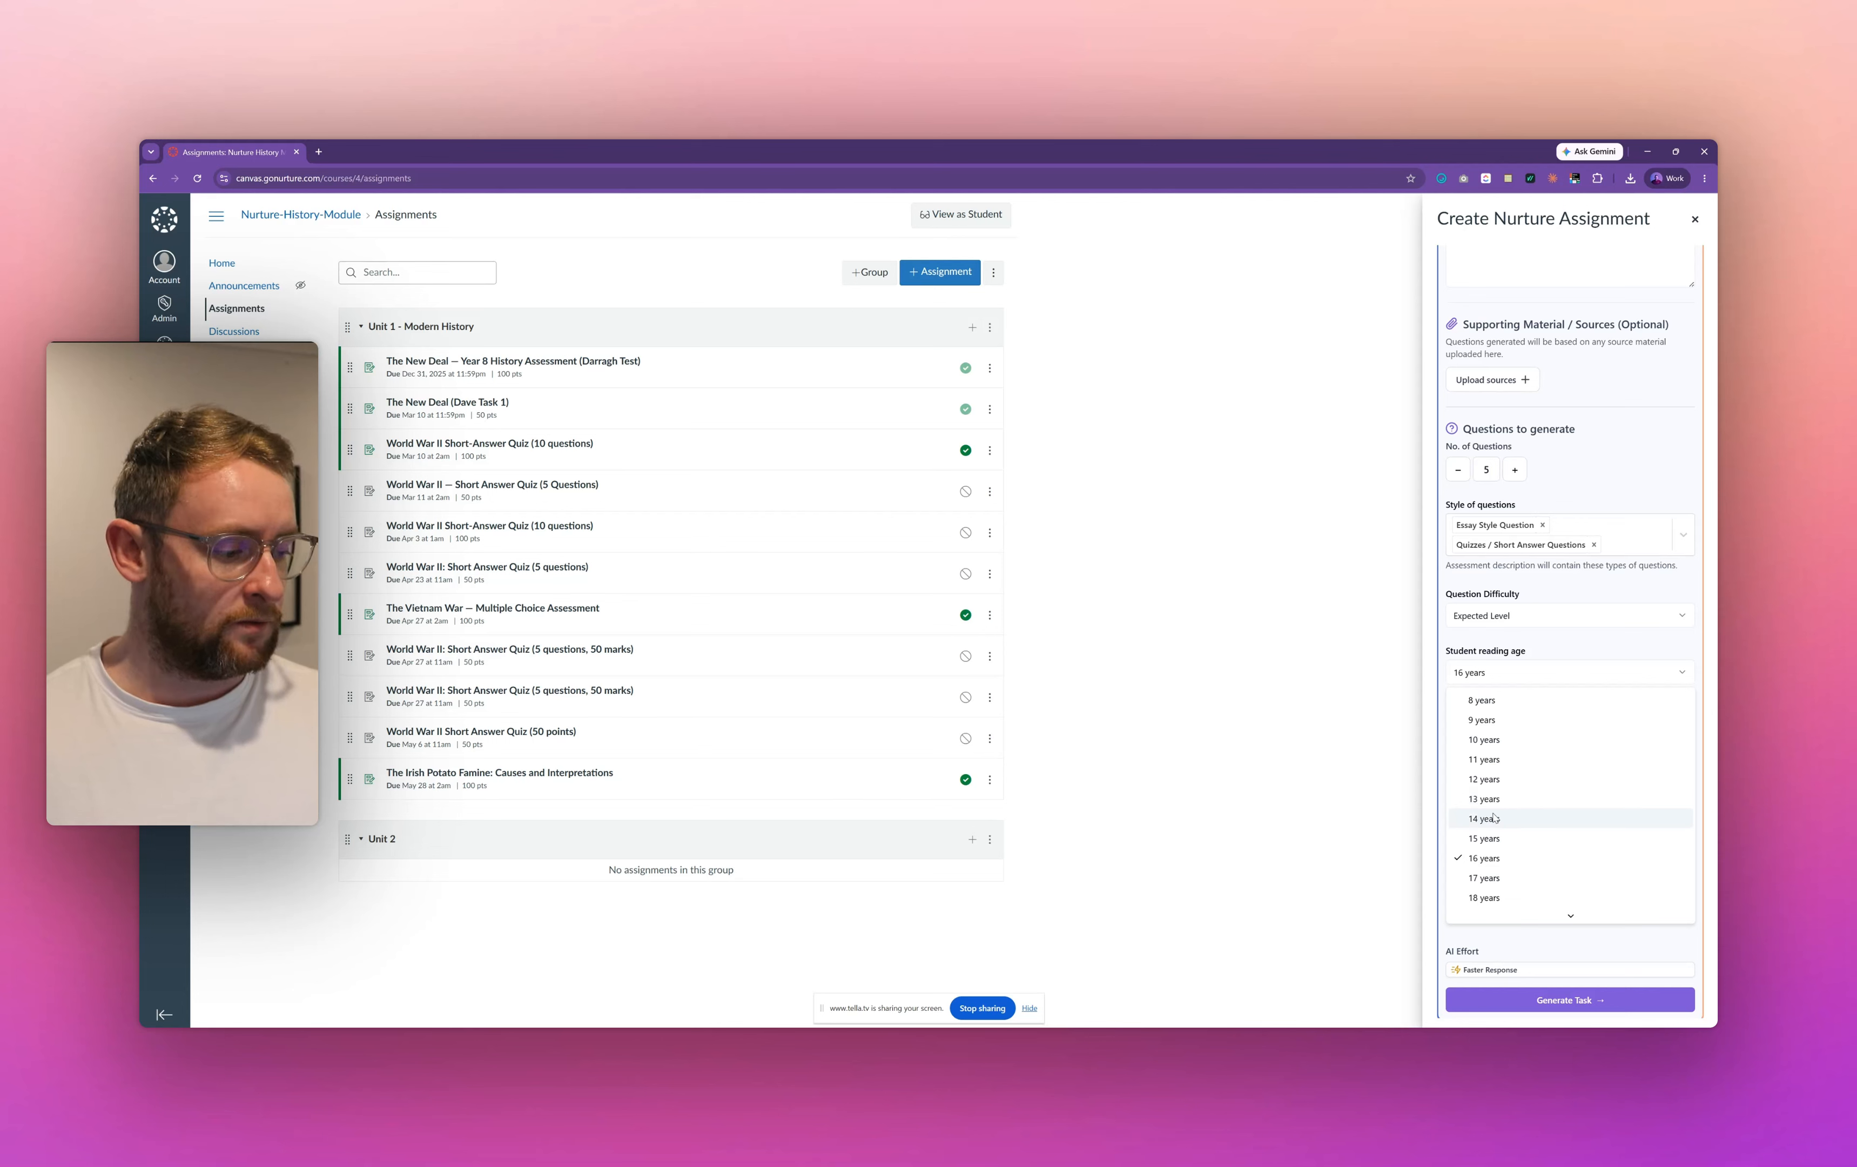
click(1492, 800)
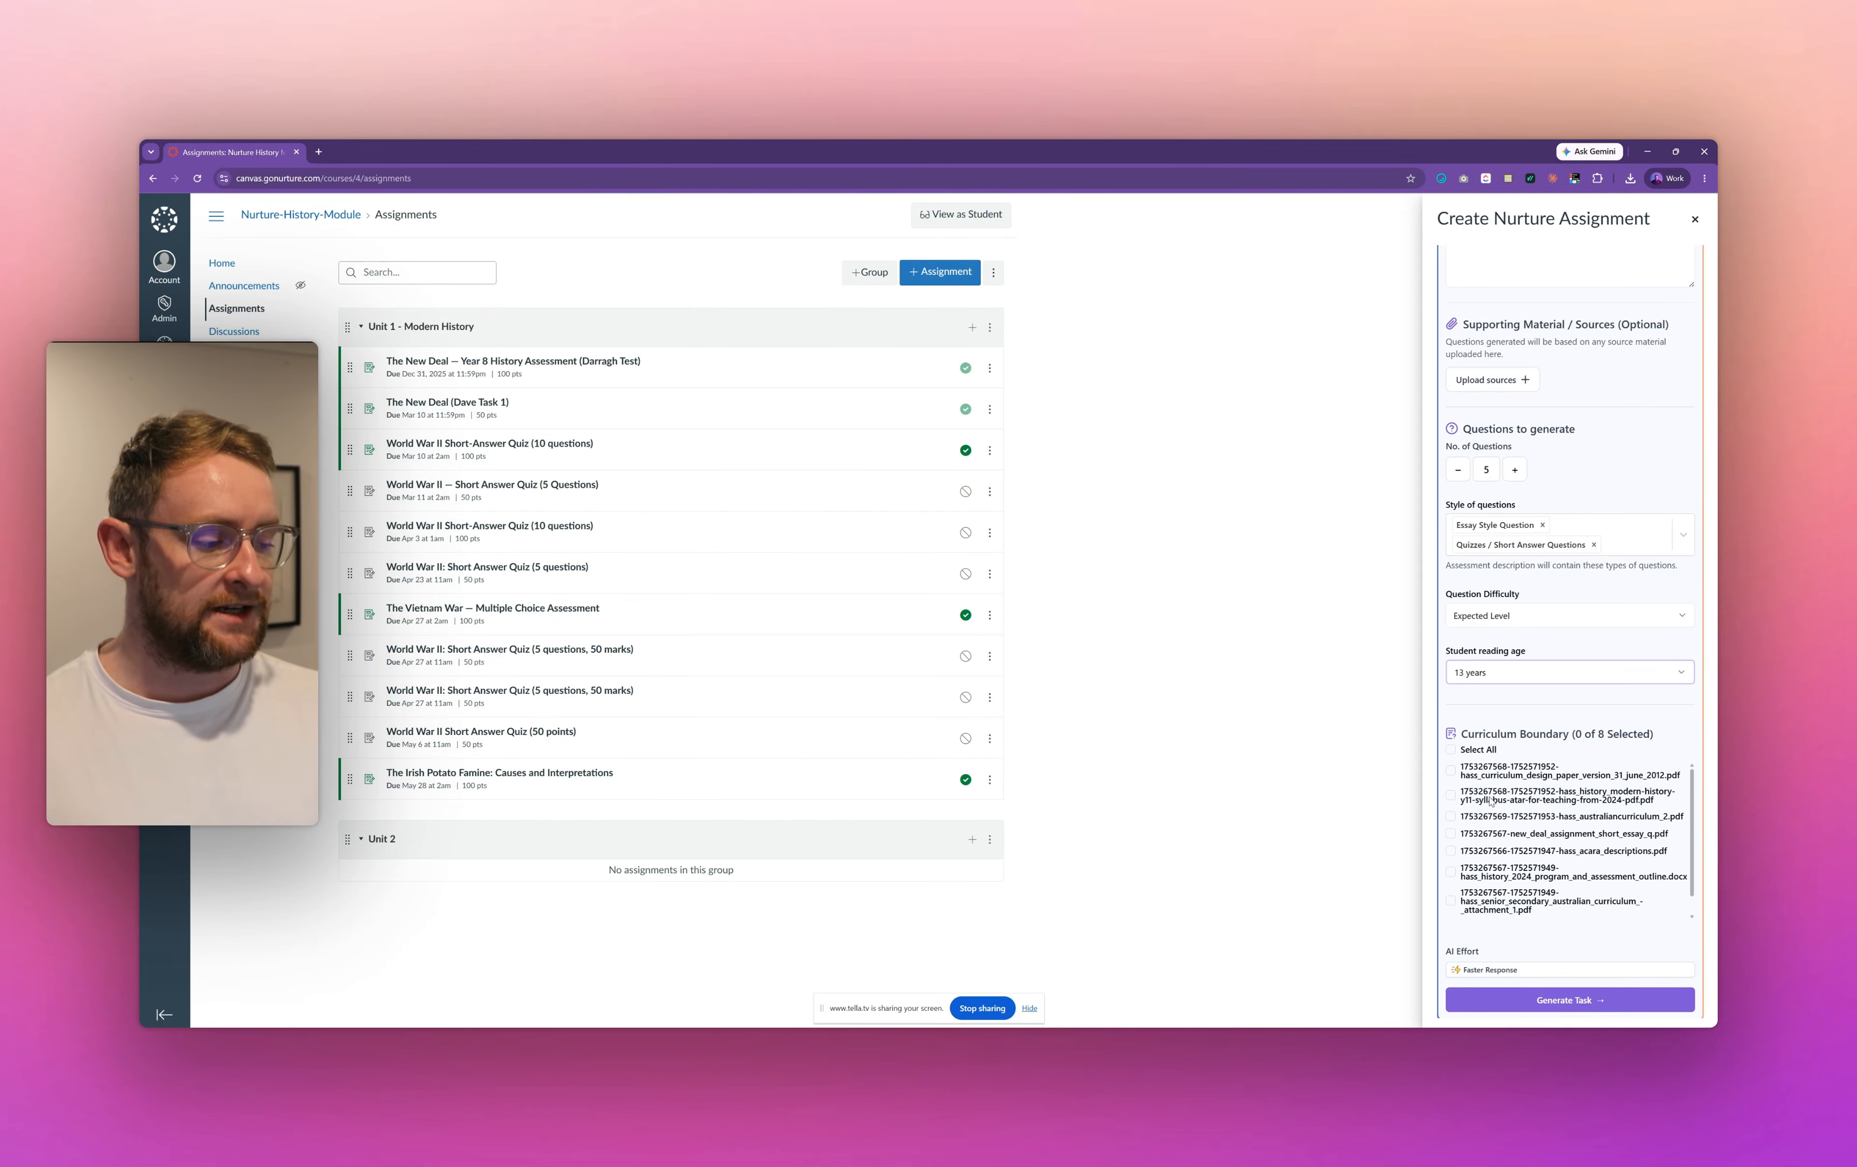
Step: Select the hass_australiancurriculum_2.pdf and the hass_history_modern-history-y11-syllabus-atar-for-teaching-from-2024 PDF as the curriculum boundary
scroll(1492, 802, down, 3)
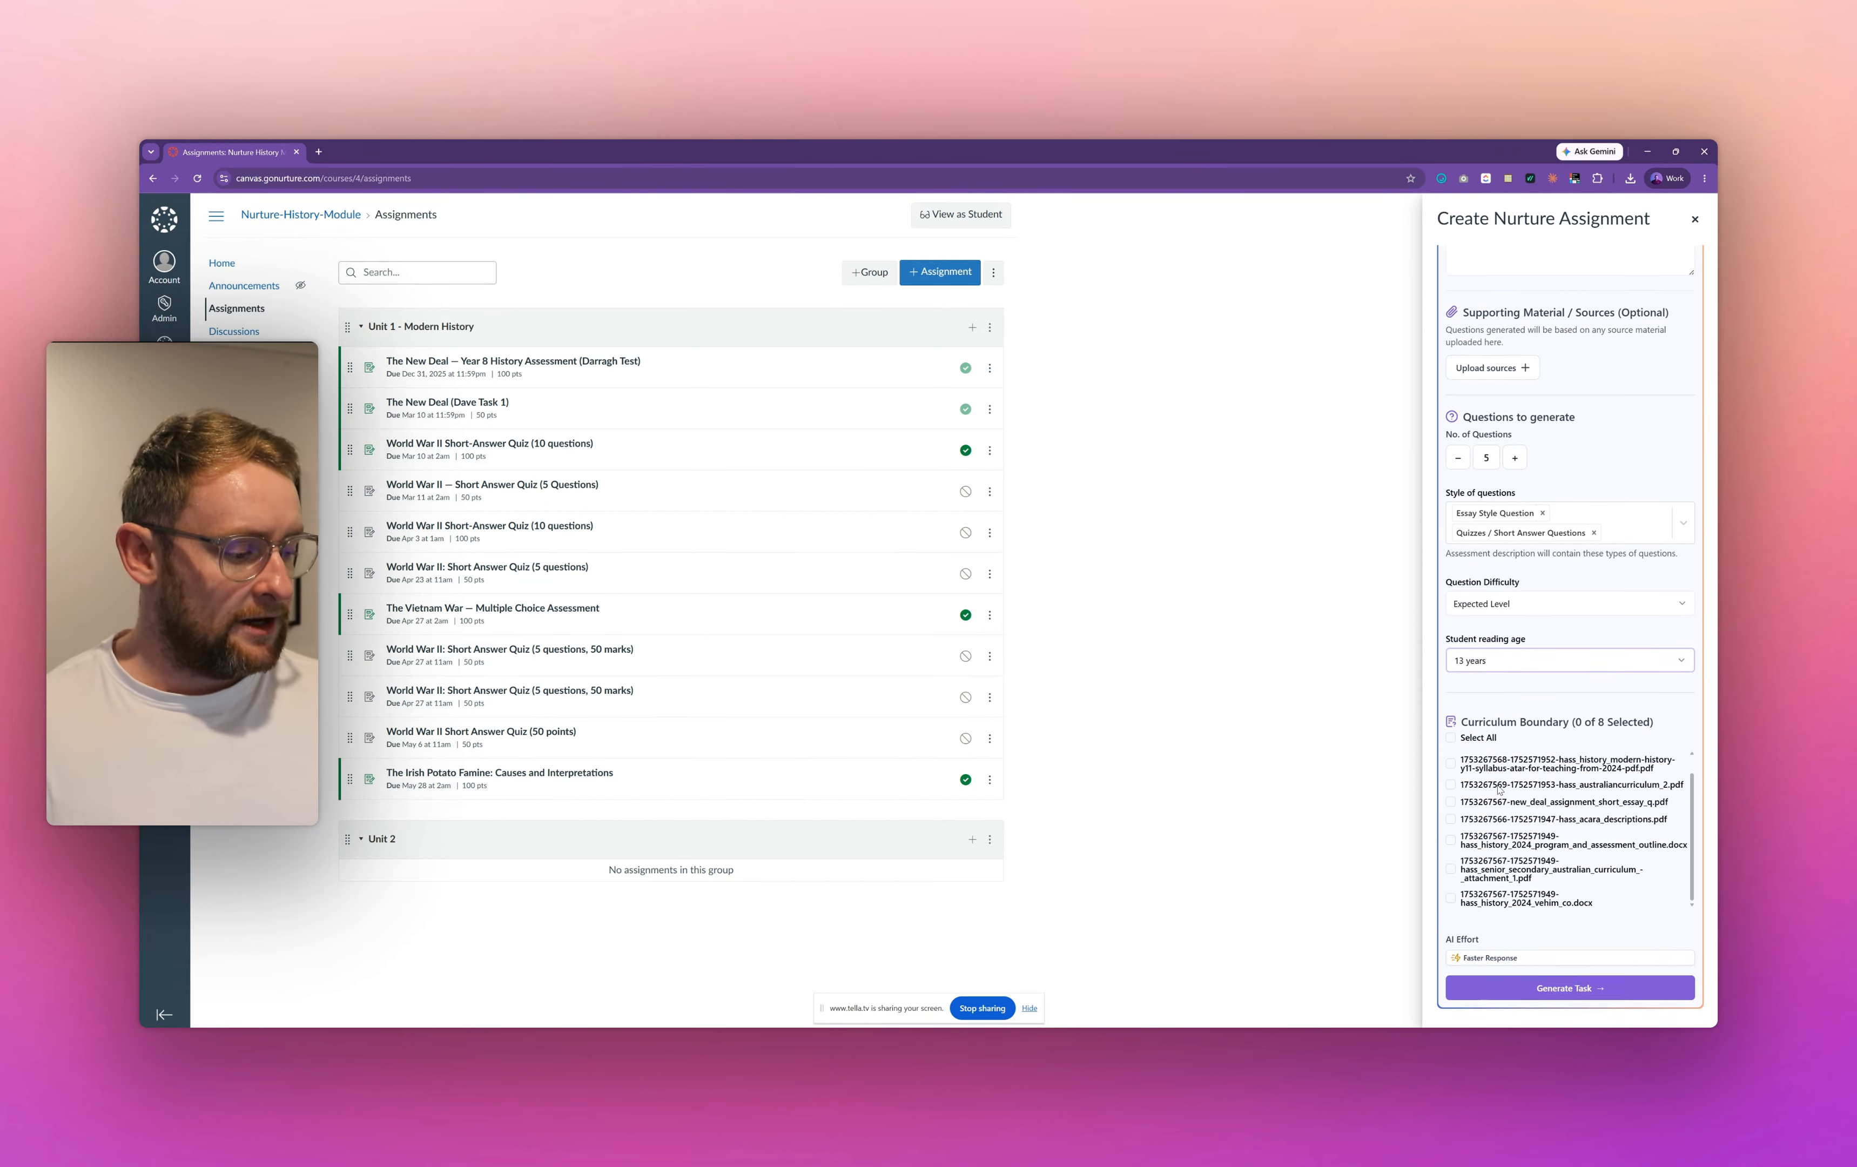
scroll(1504, 825, up, 1)
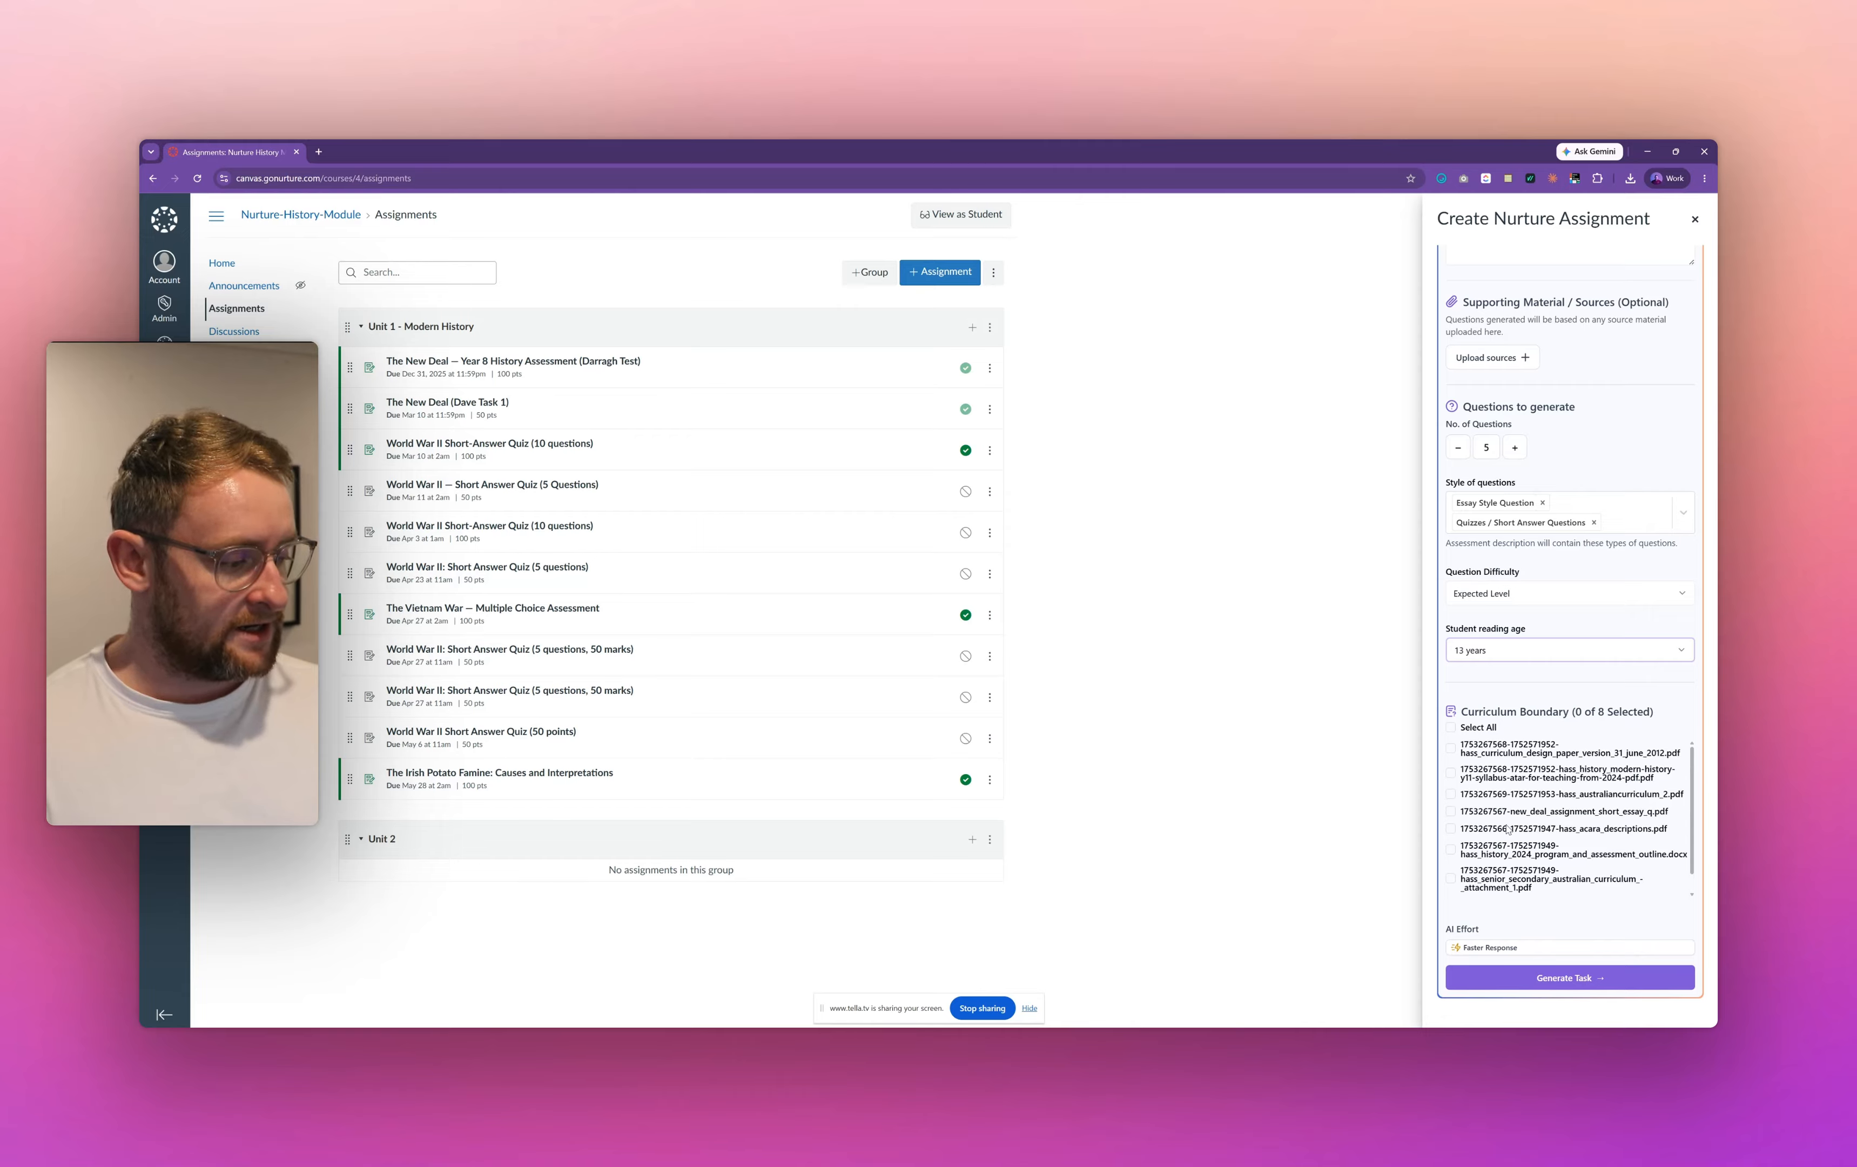
click(1472, 794)
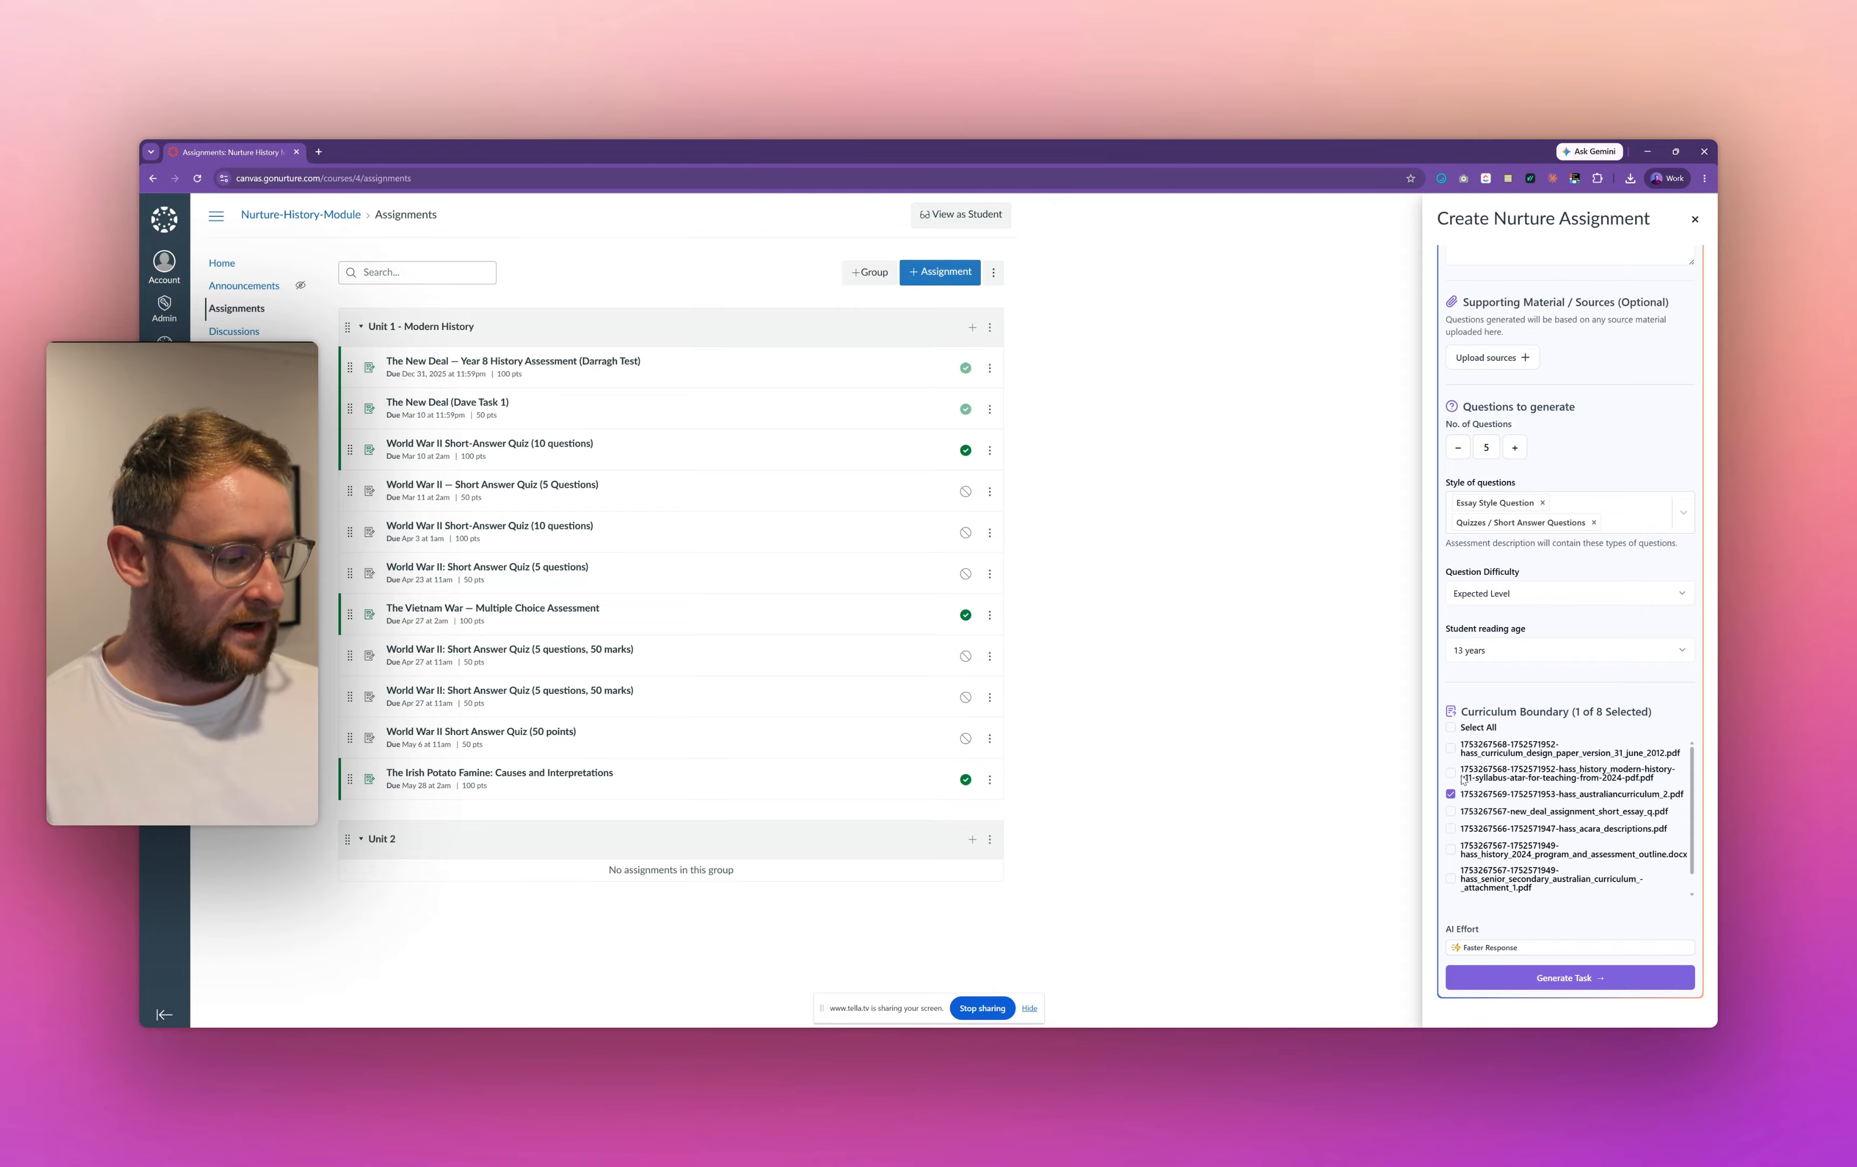
click(1452, 774)
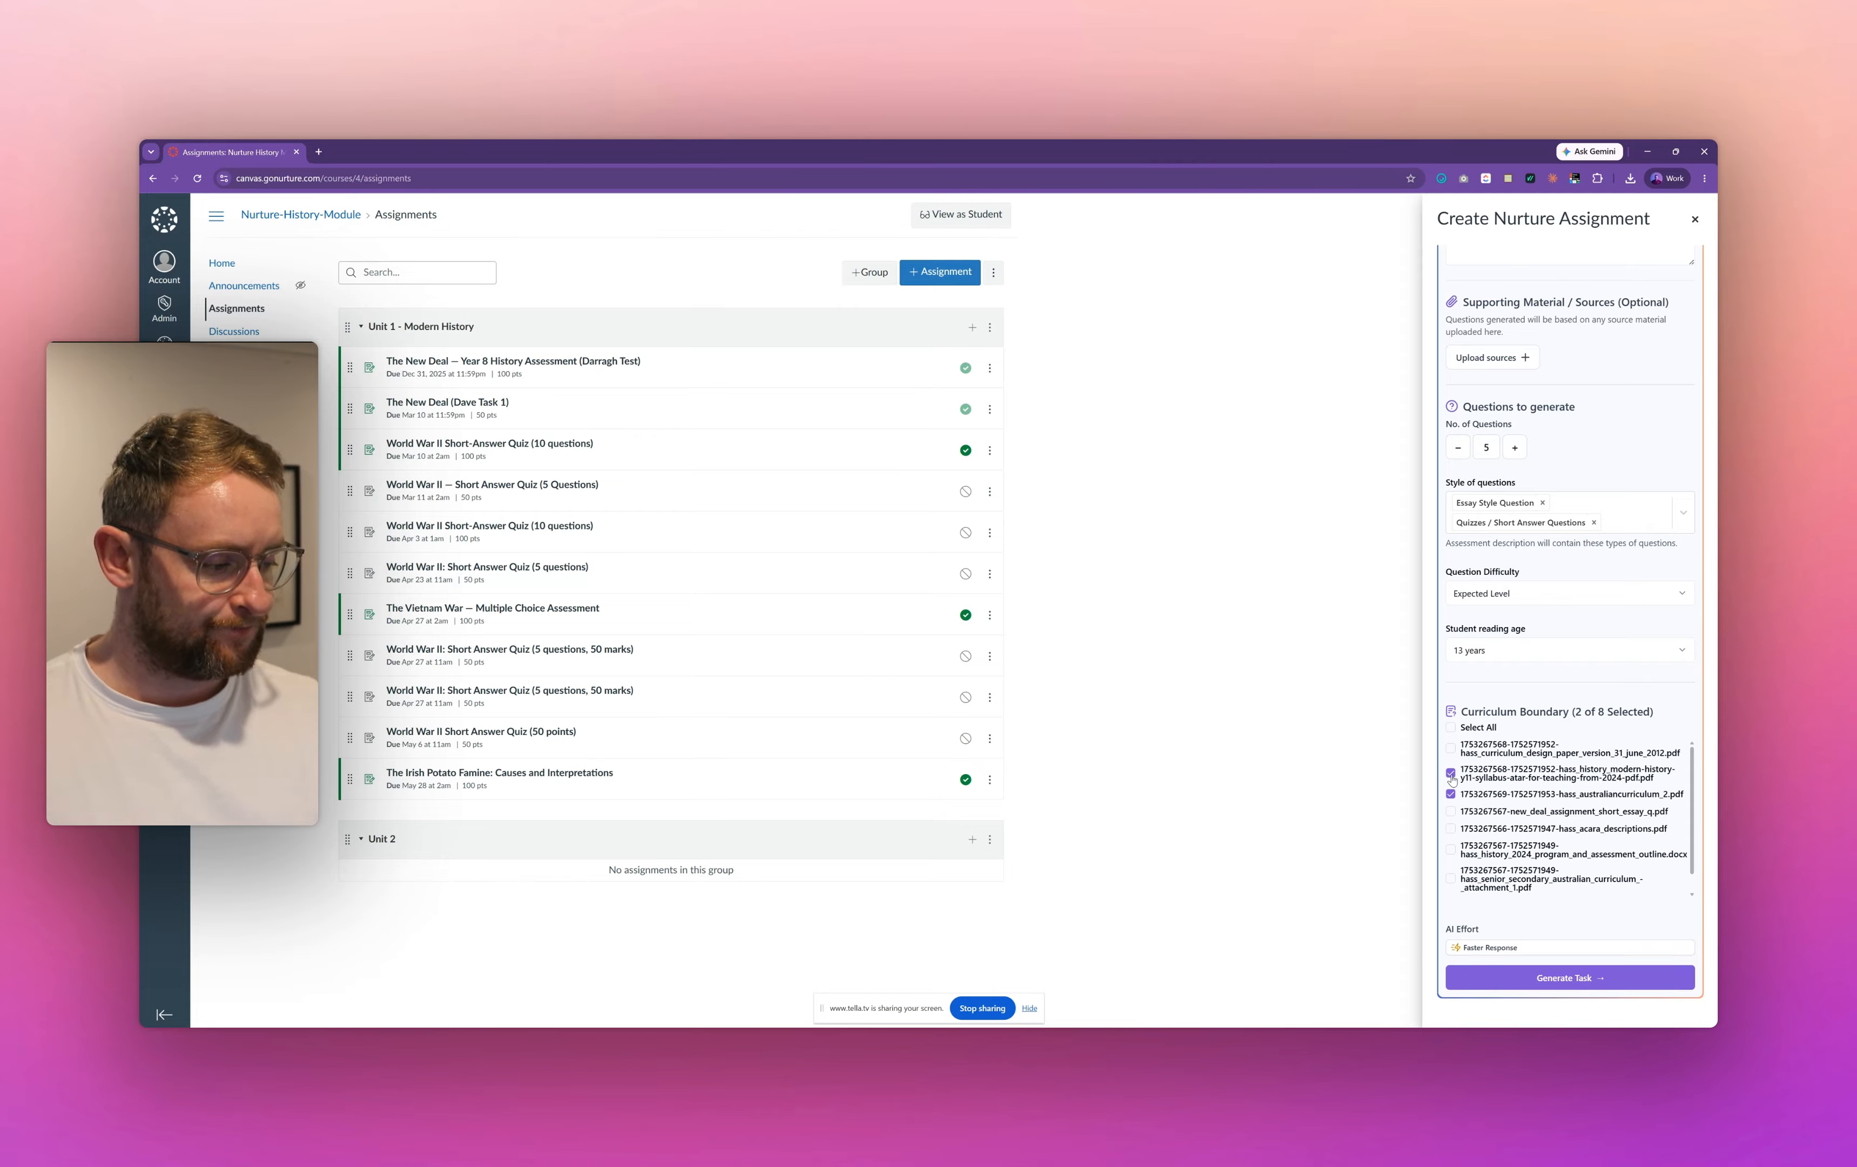
Step: Set the AI effort to Thinking Response and generate the World War Two task
scroll(1475, 794, down, 1)
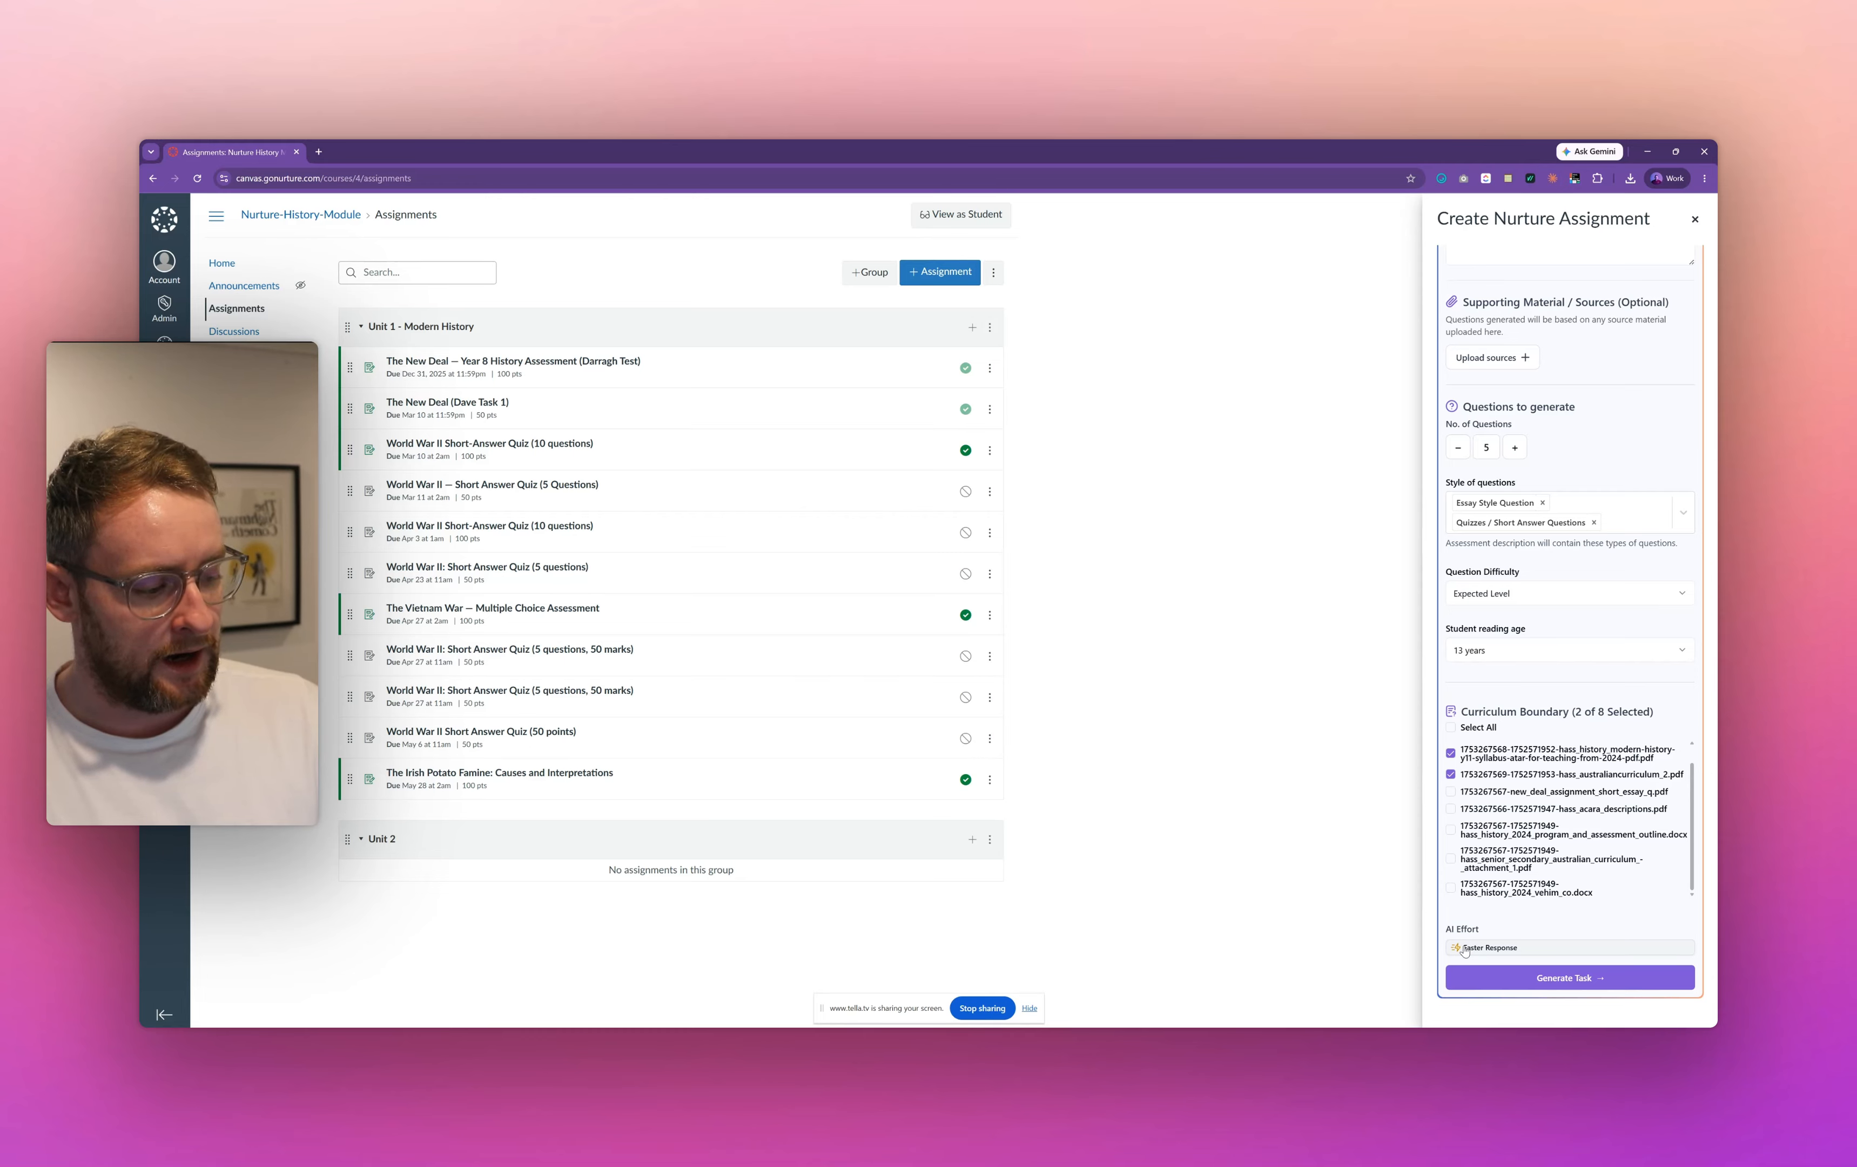
click(1465, 952)
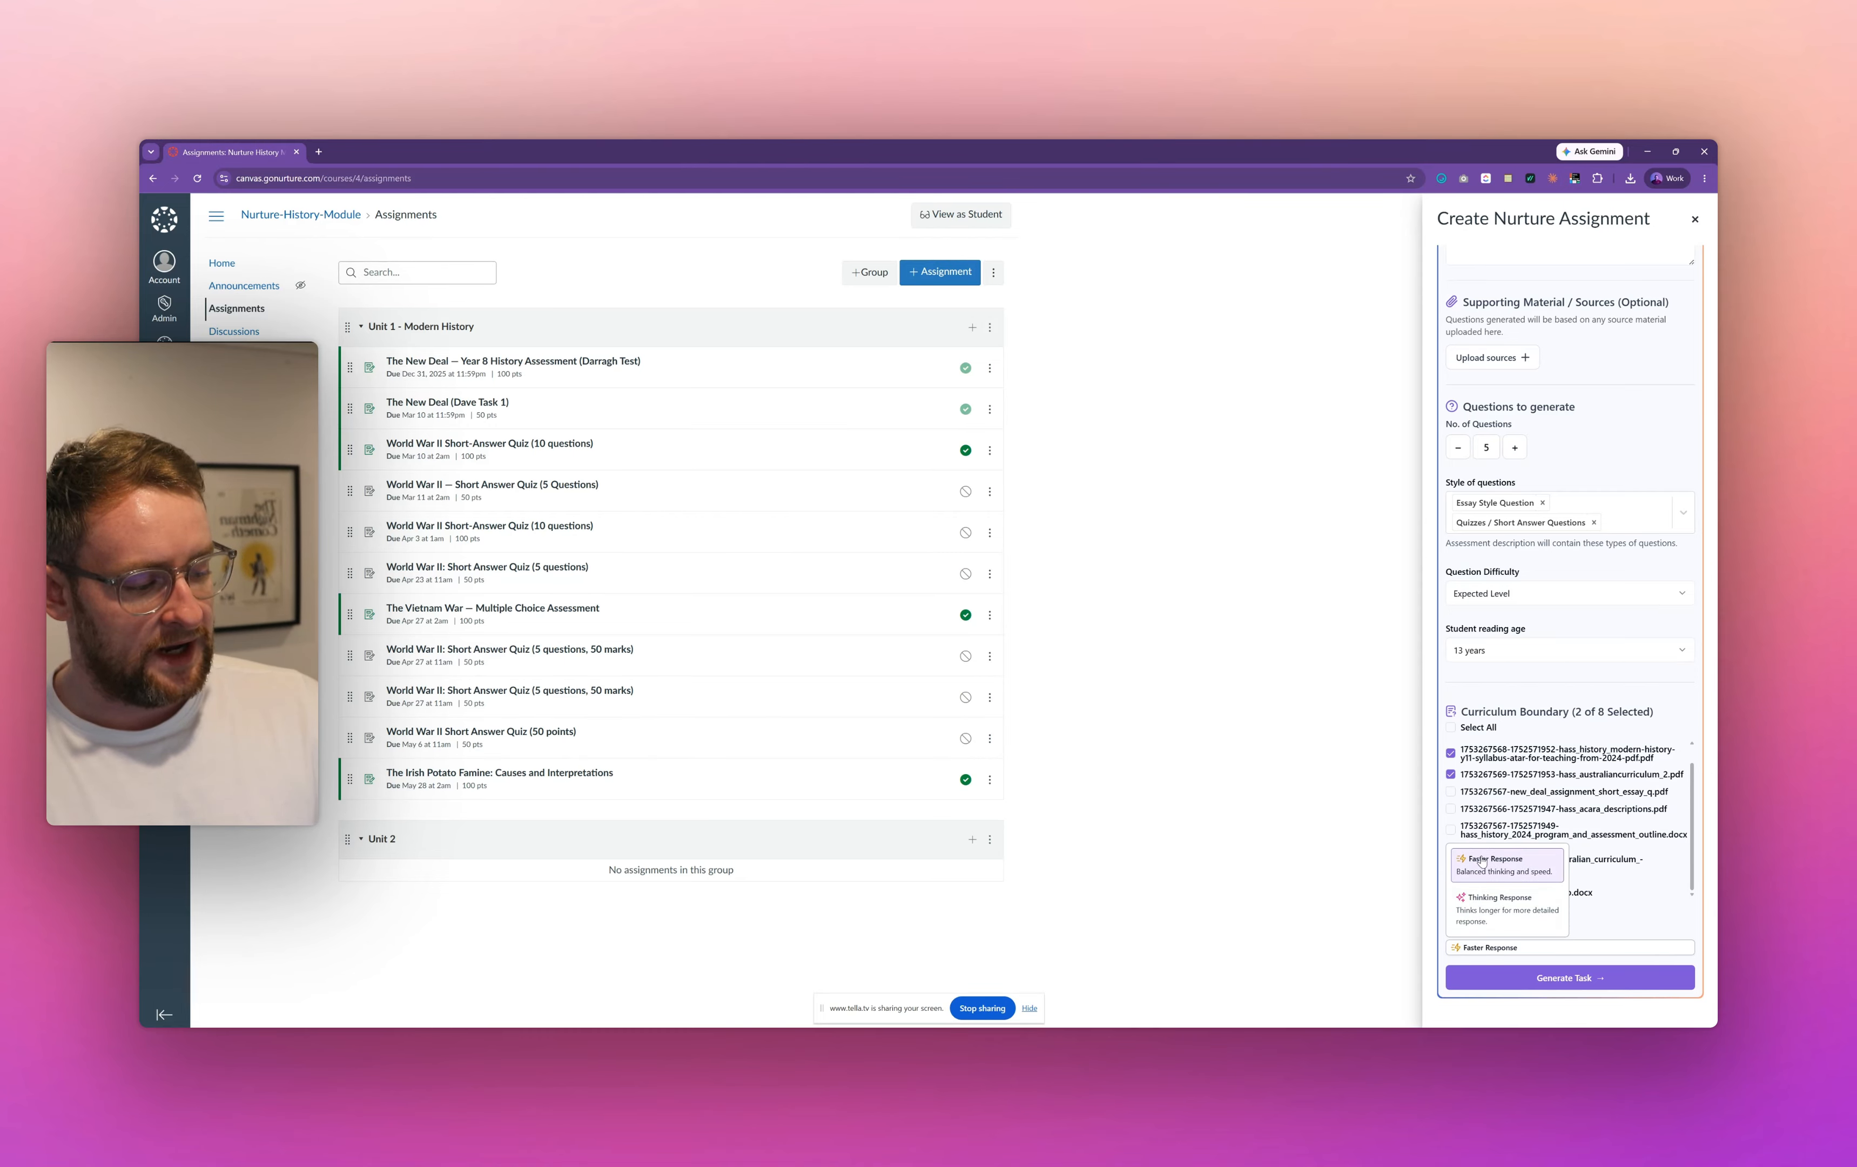
click(1510, 910)
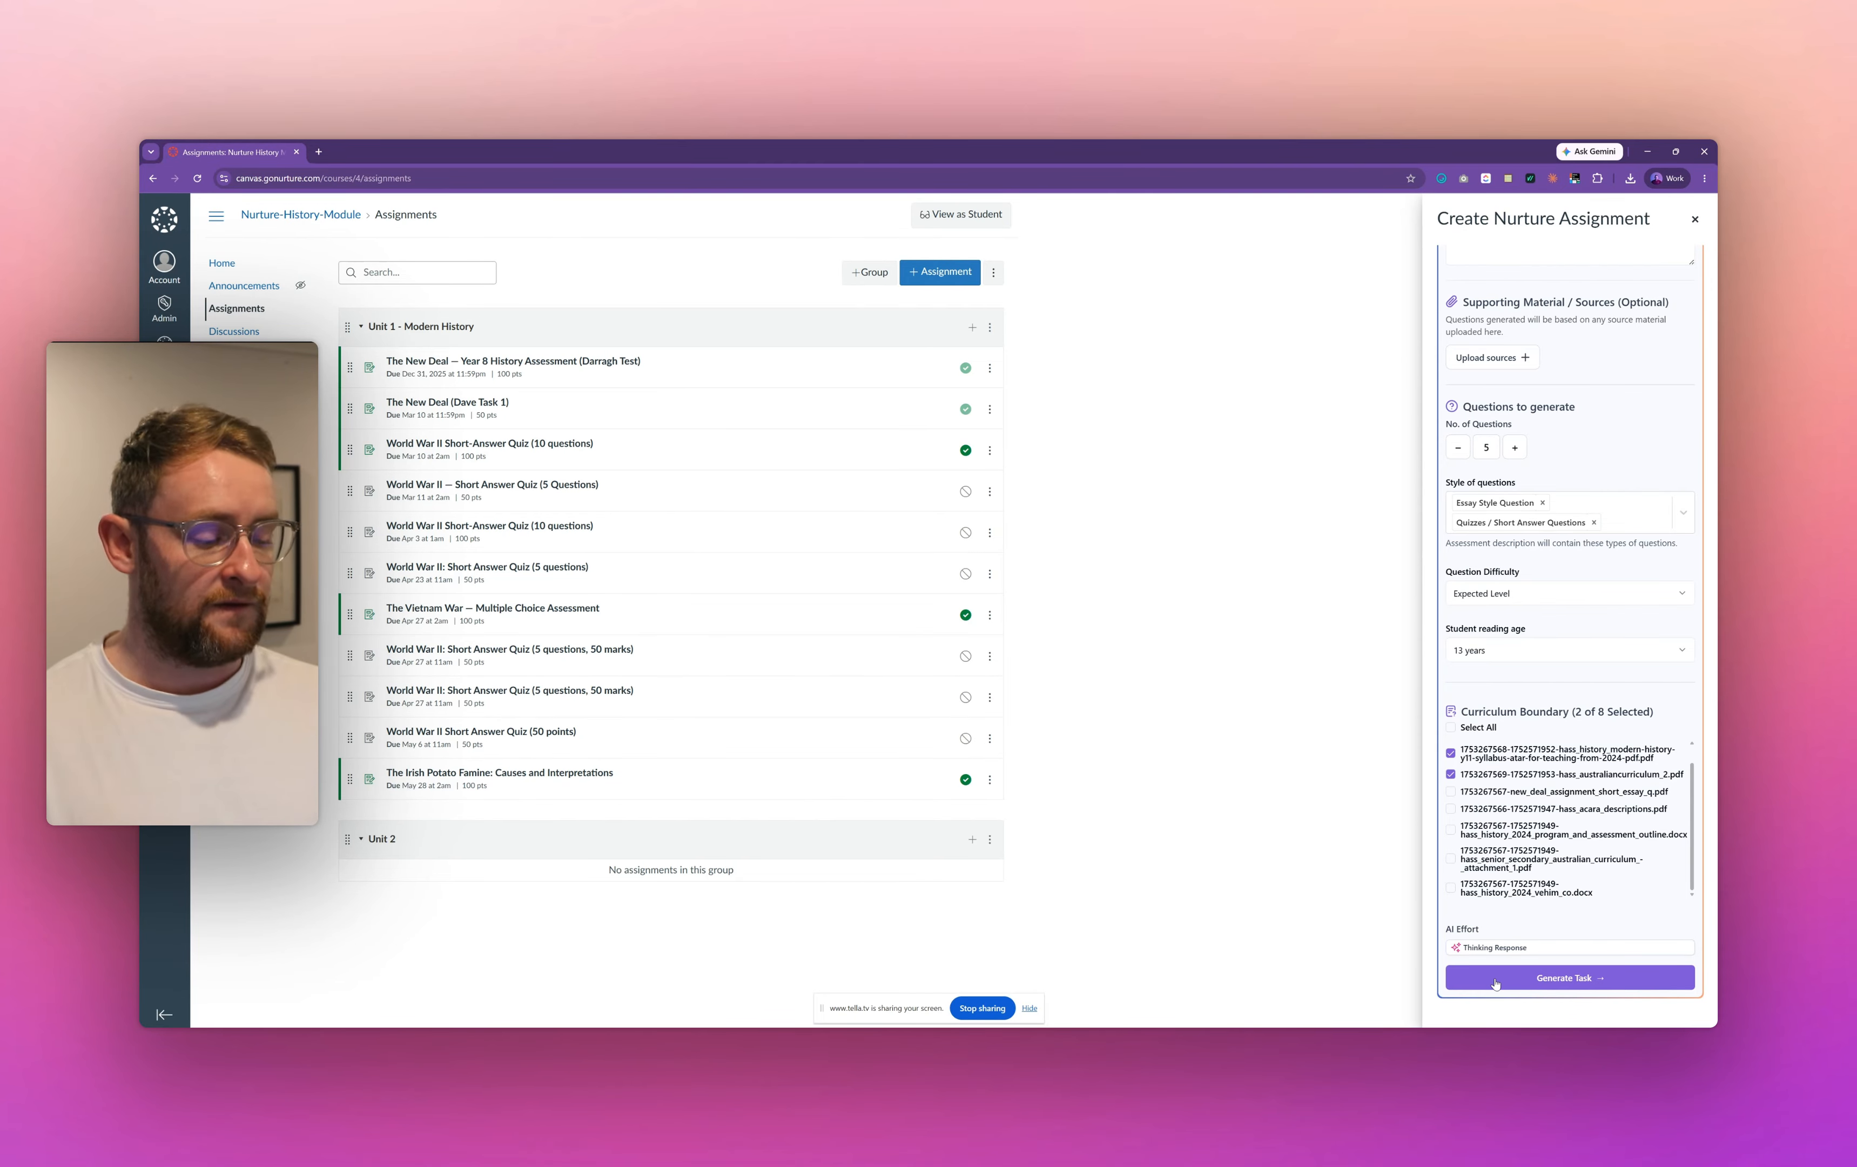
mouse_move(1507, 1026)
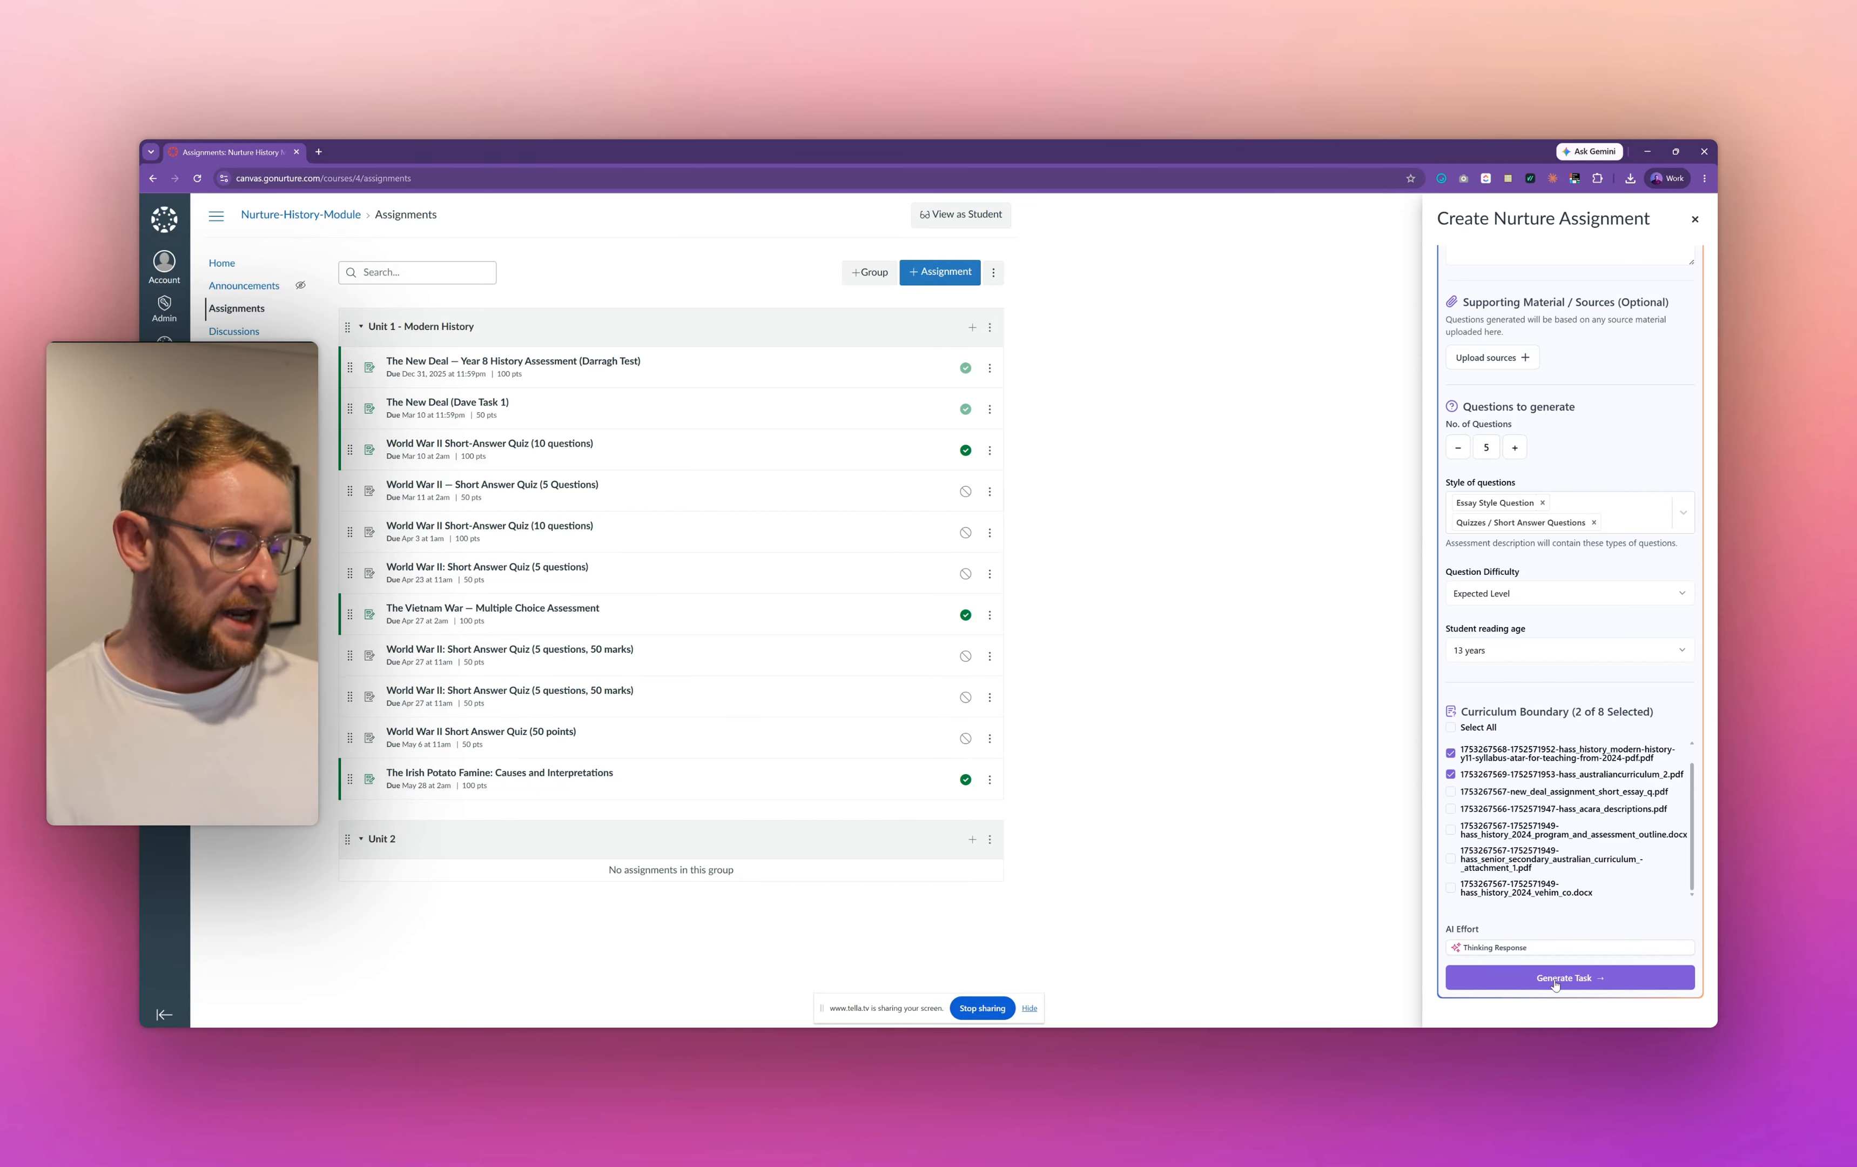
scroll(1542, 698, up, 3)
scroll(1557, 690, down, 3)
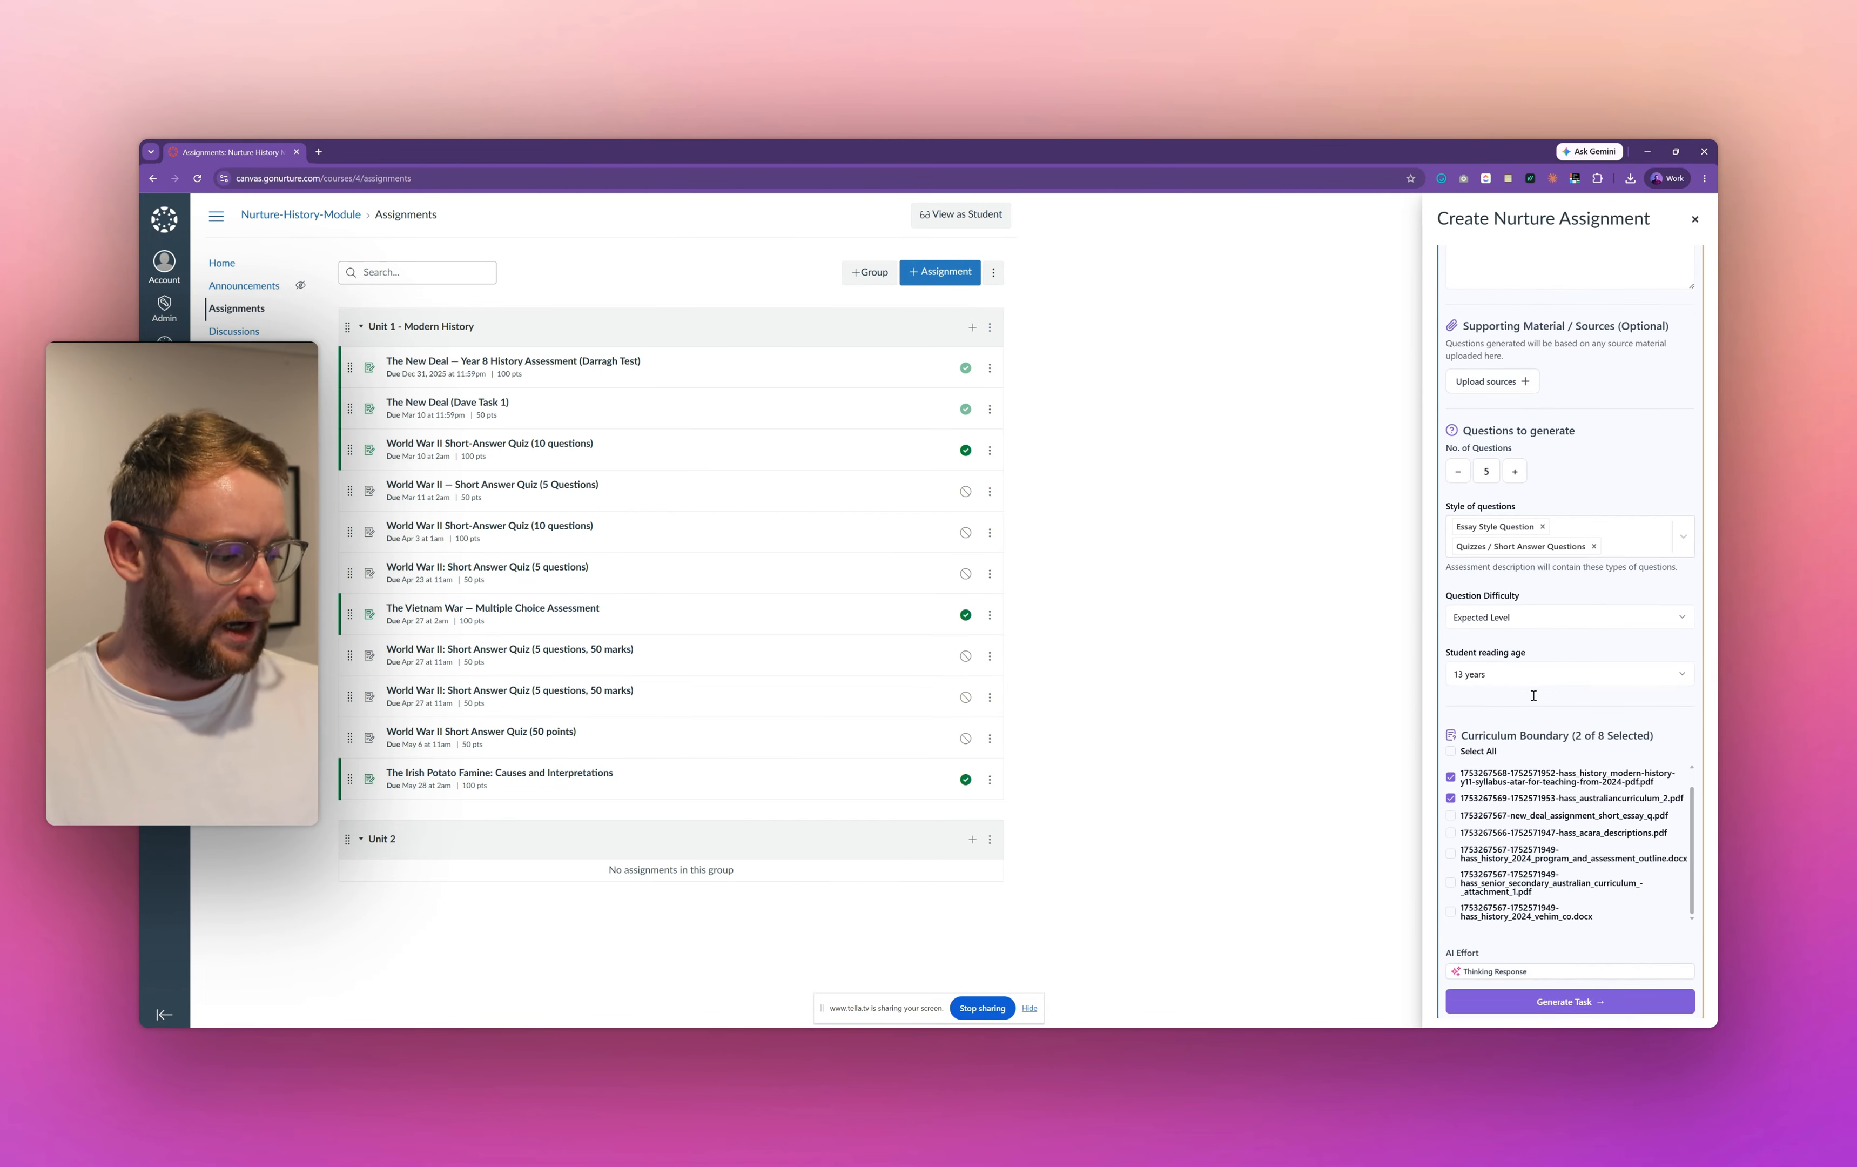
click(1571, 982)
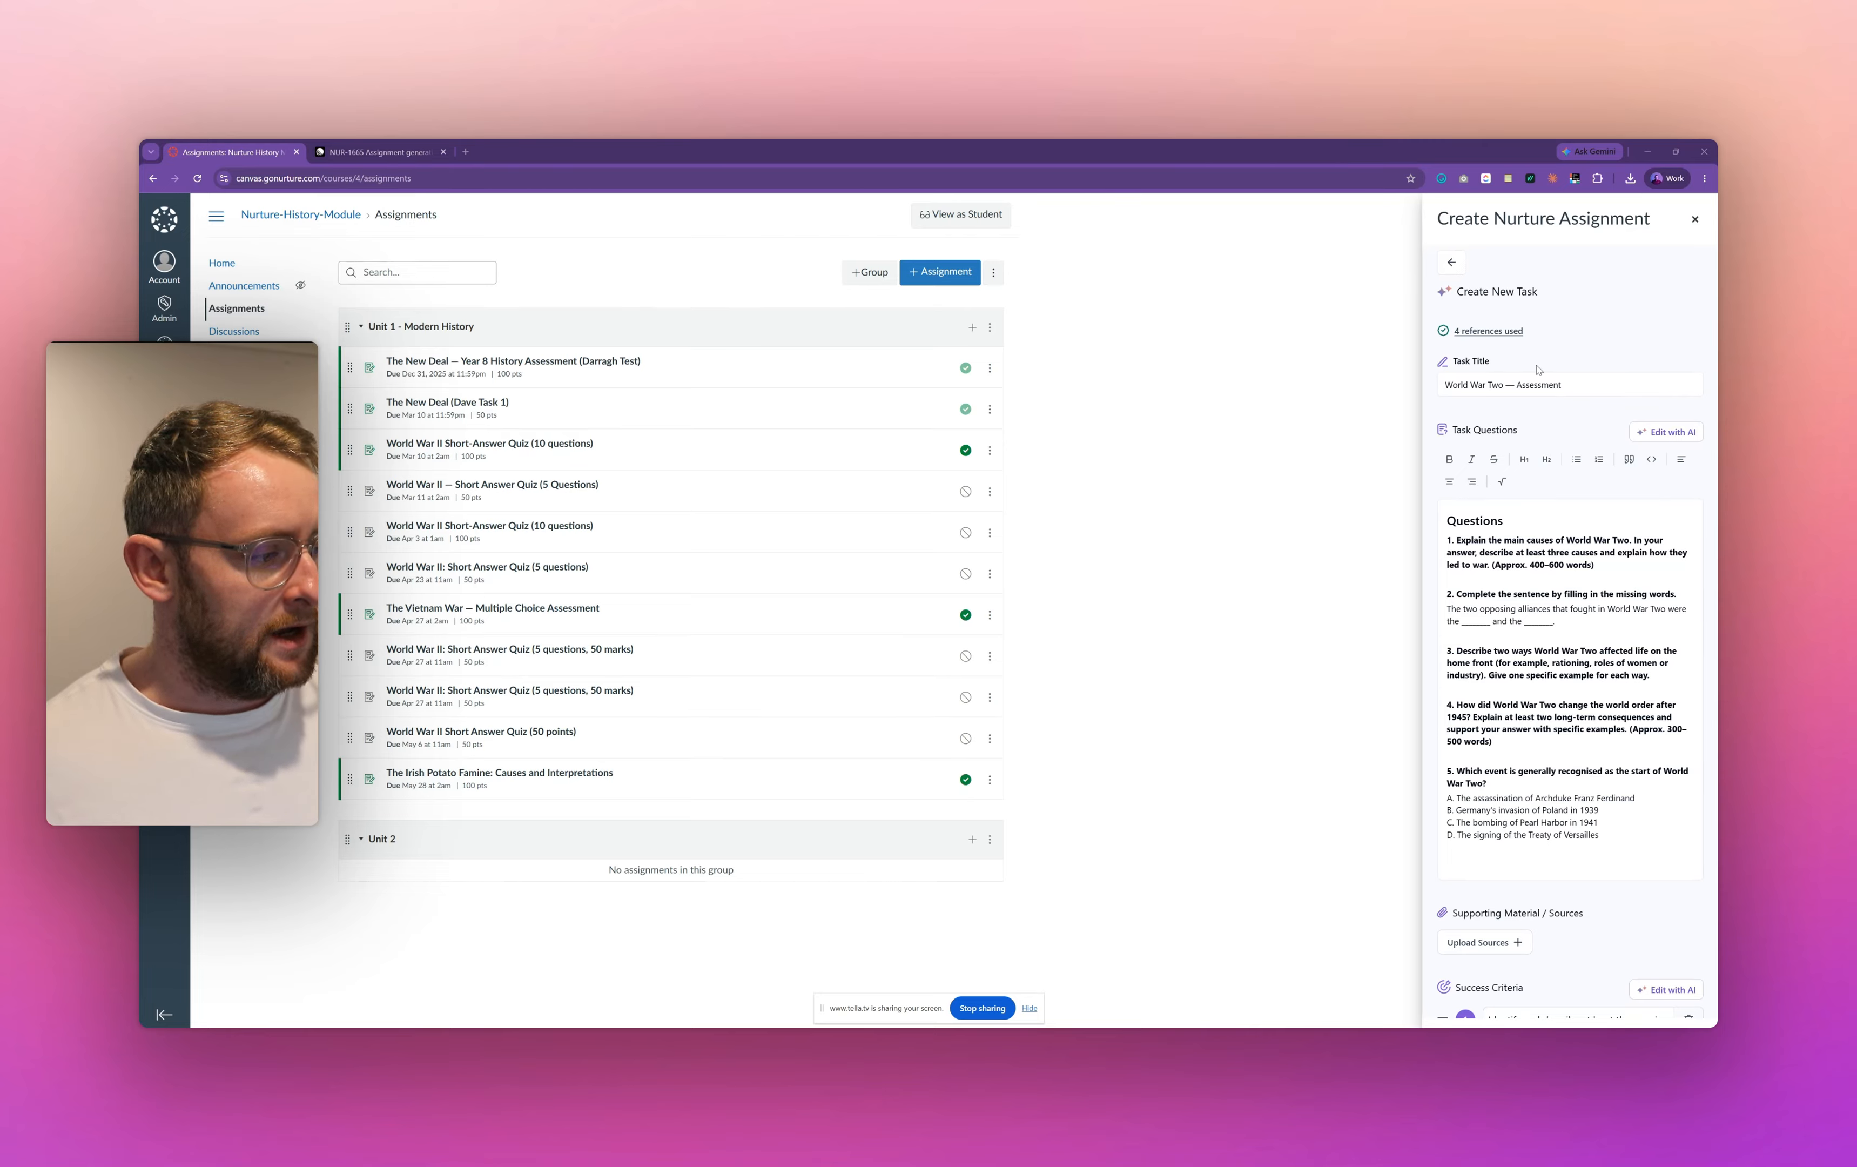
Step: Look over the generated task and review the list of references used for its questions and success criteria
scroll(1534, 386, down, 3)
scroll(1528, 549, down, 5)
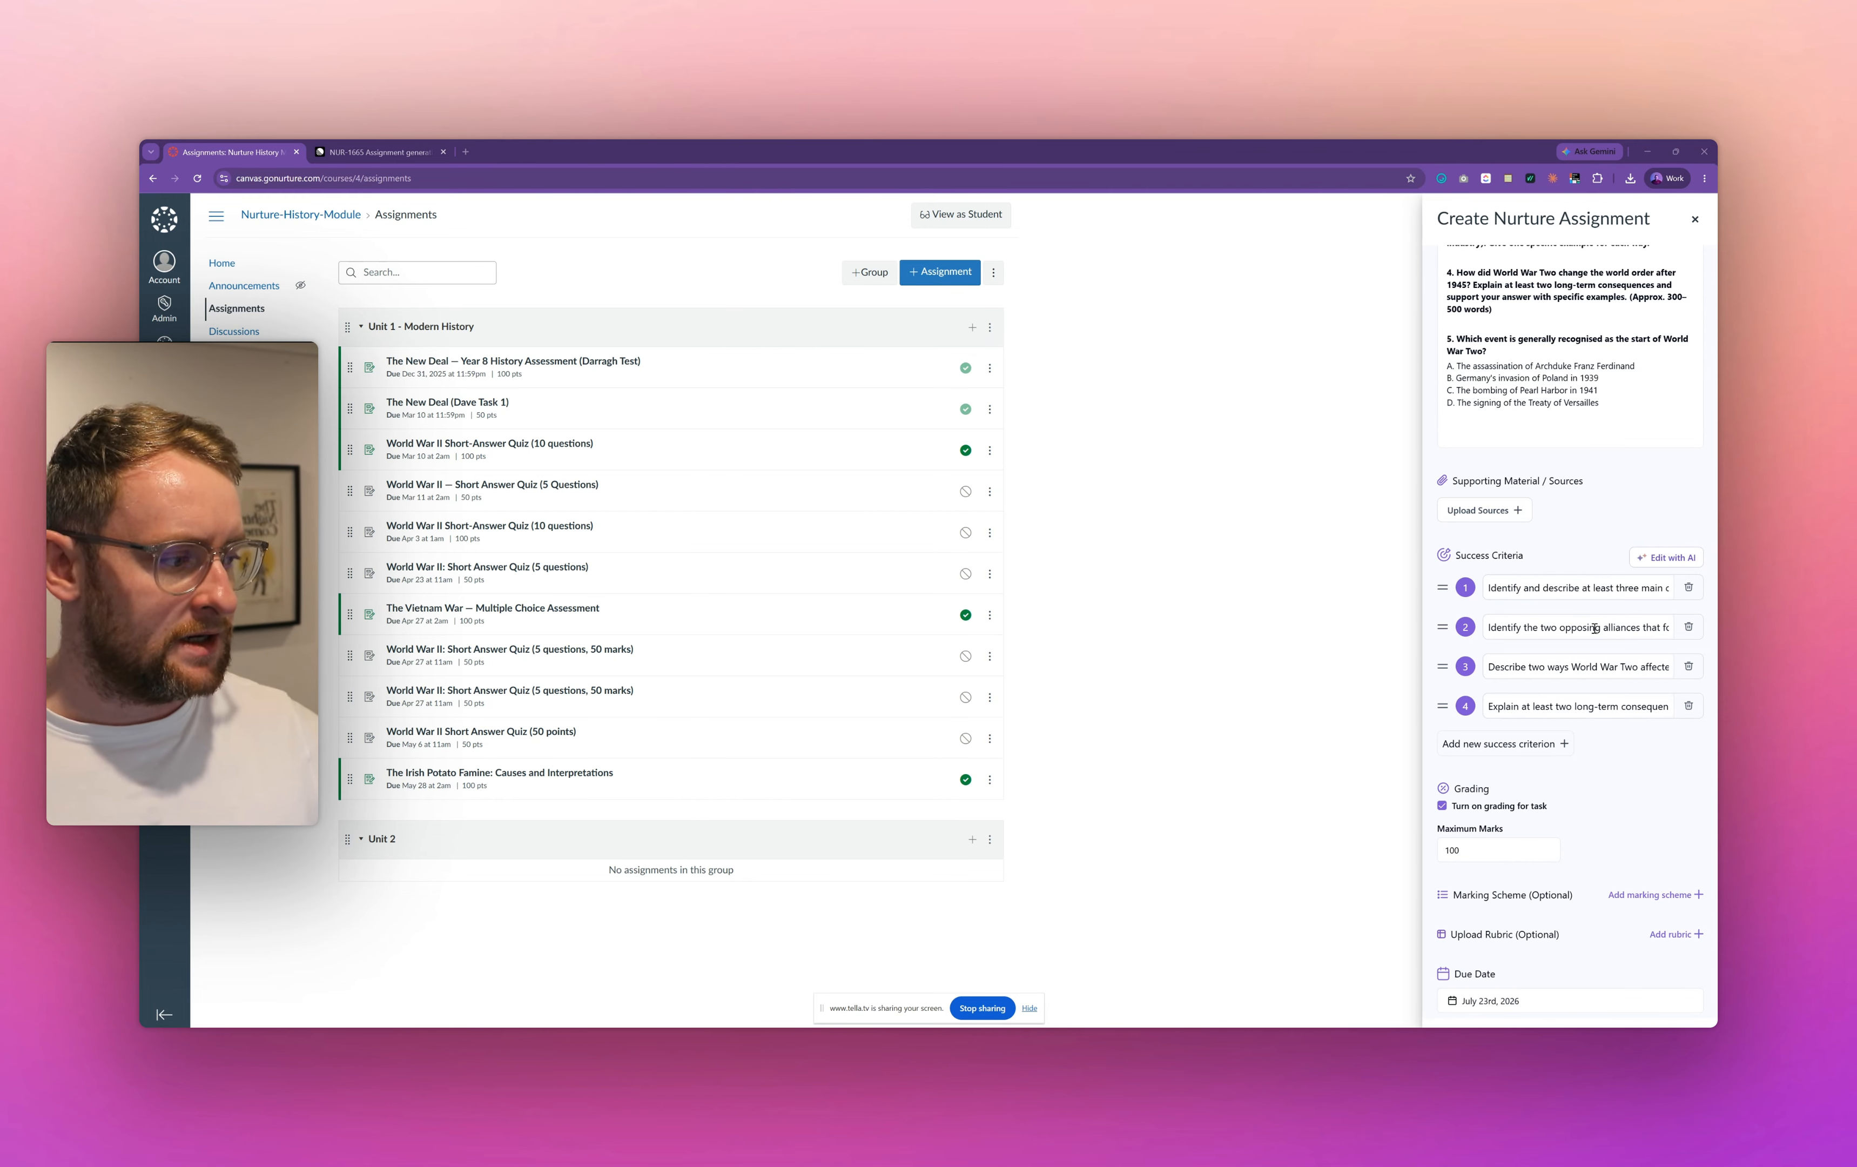
scroll(1594, 628, up, 8)
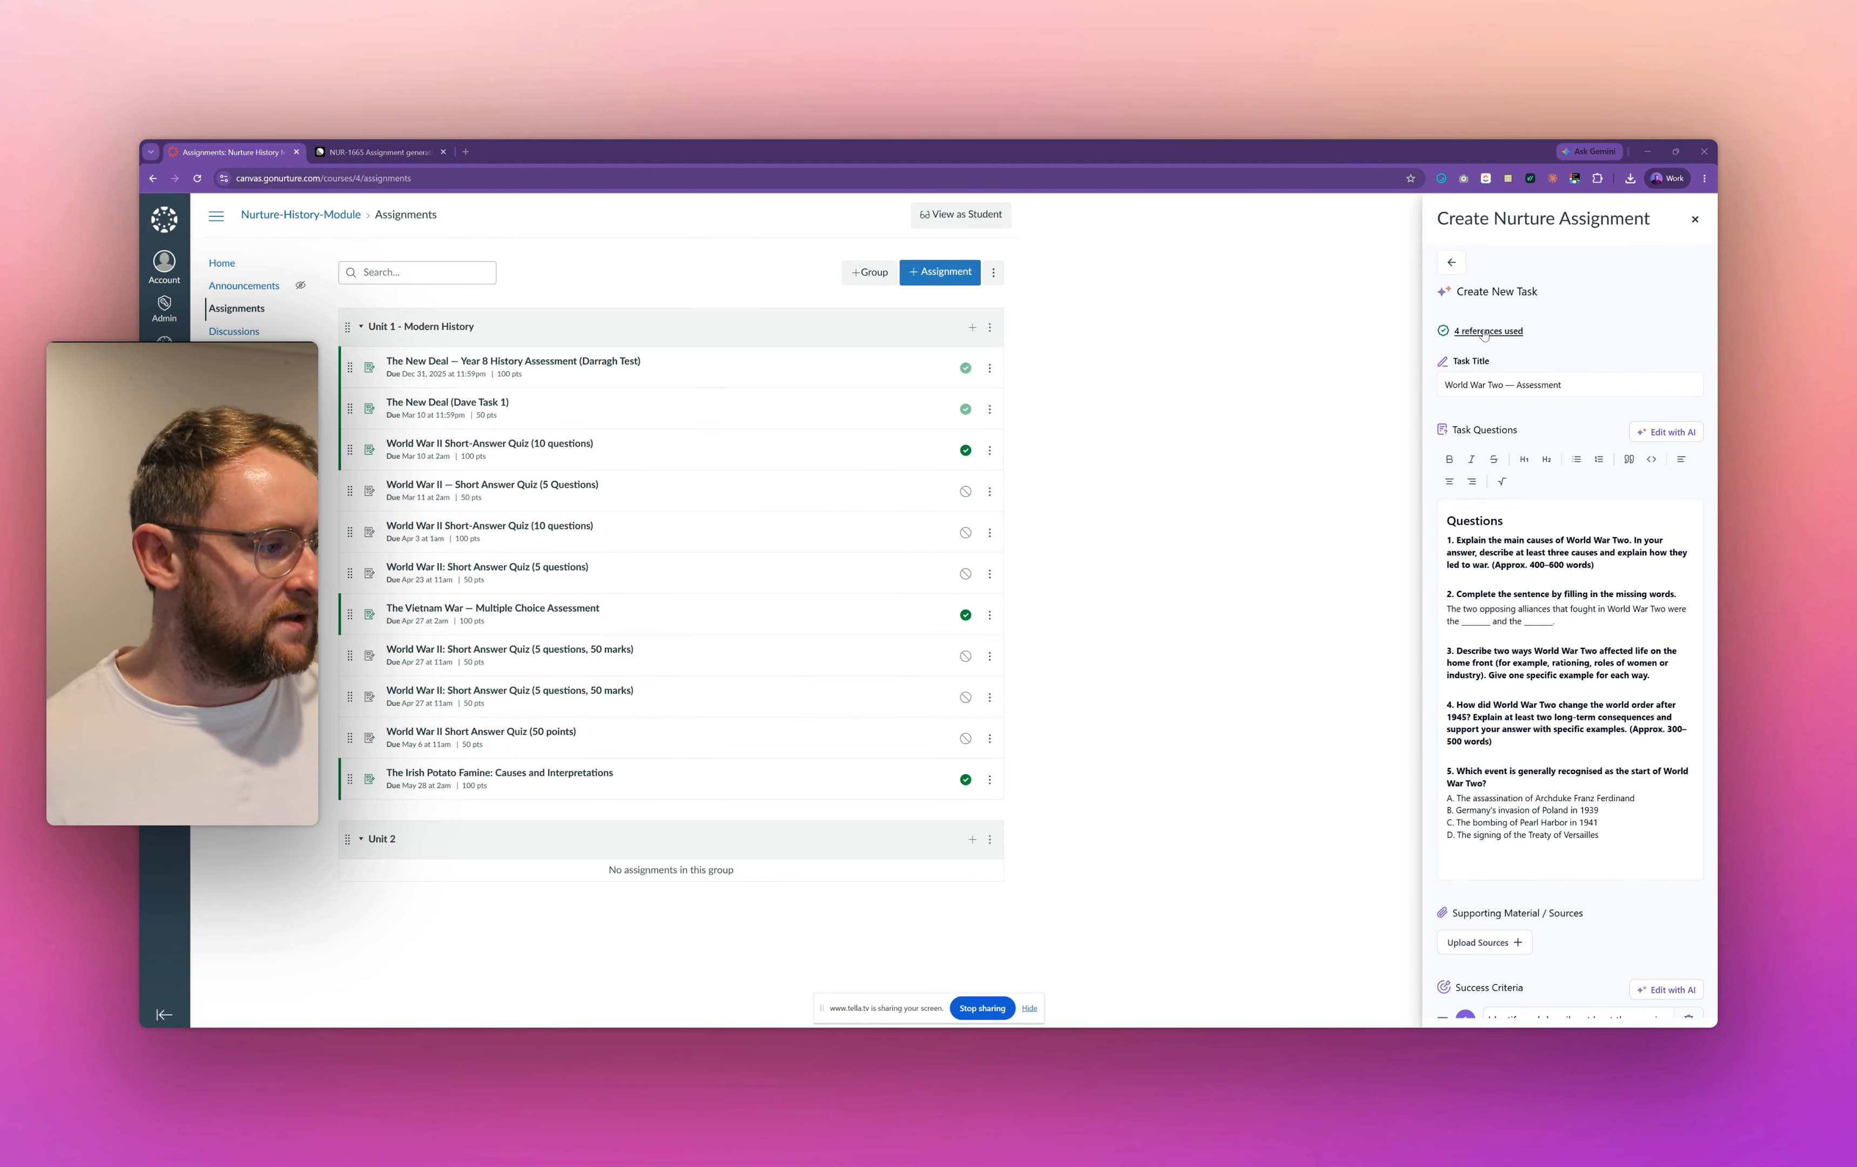
click(1485, 333)
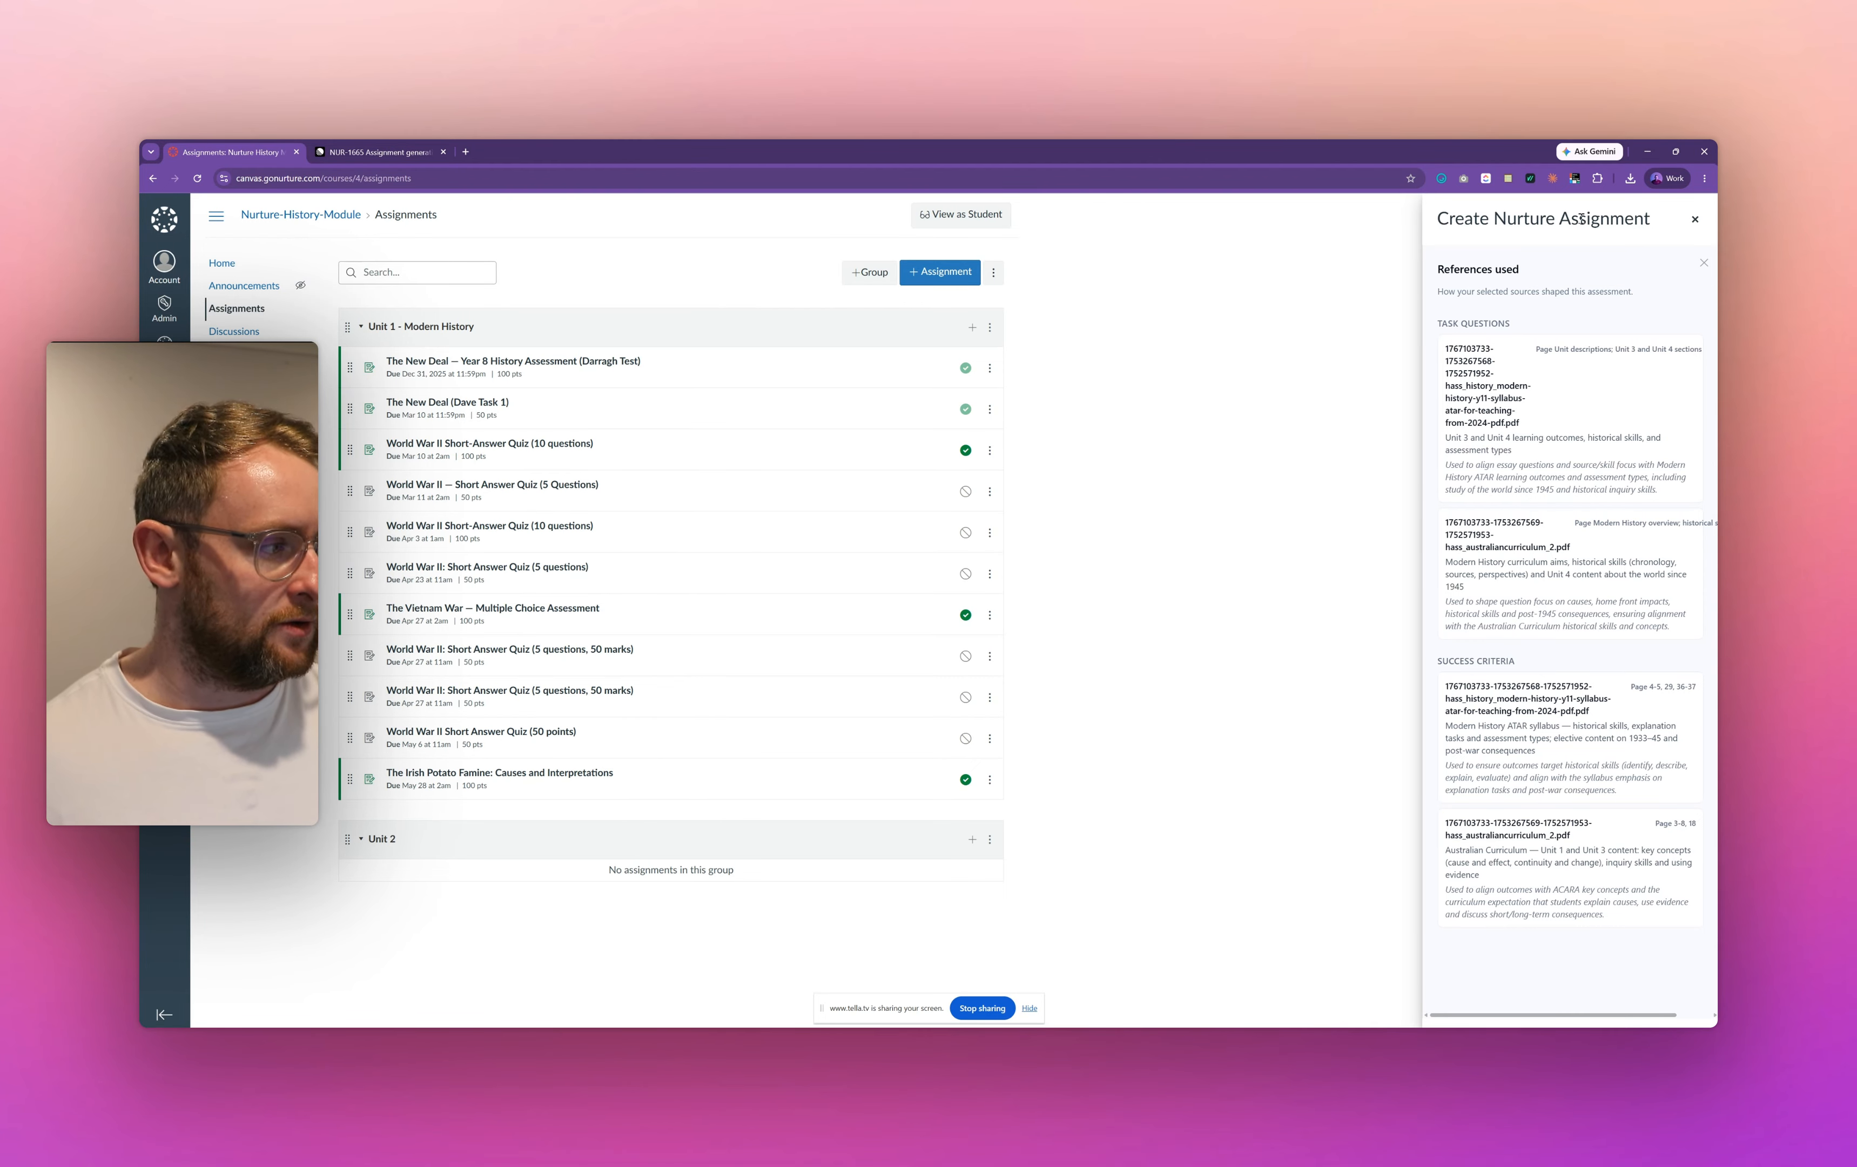
click(1703, 264)
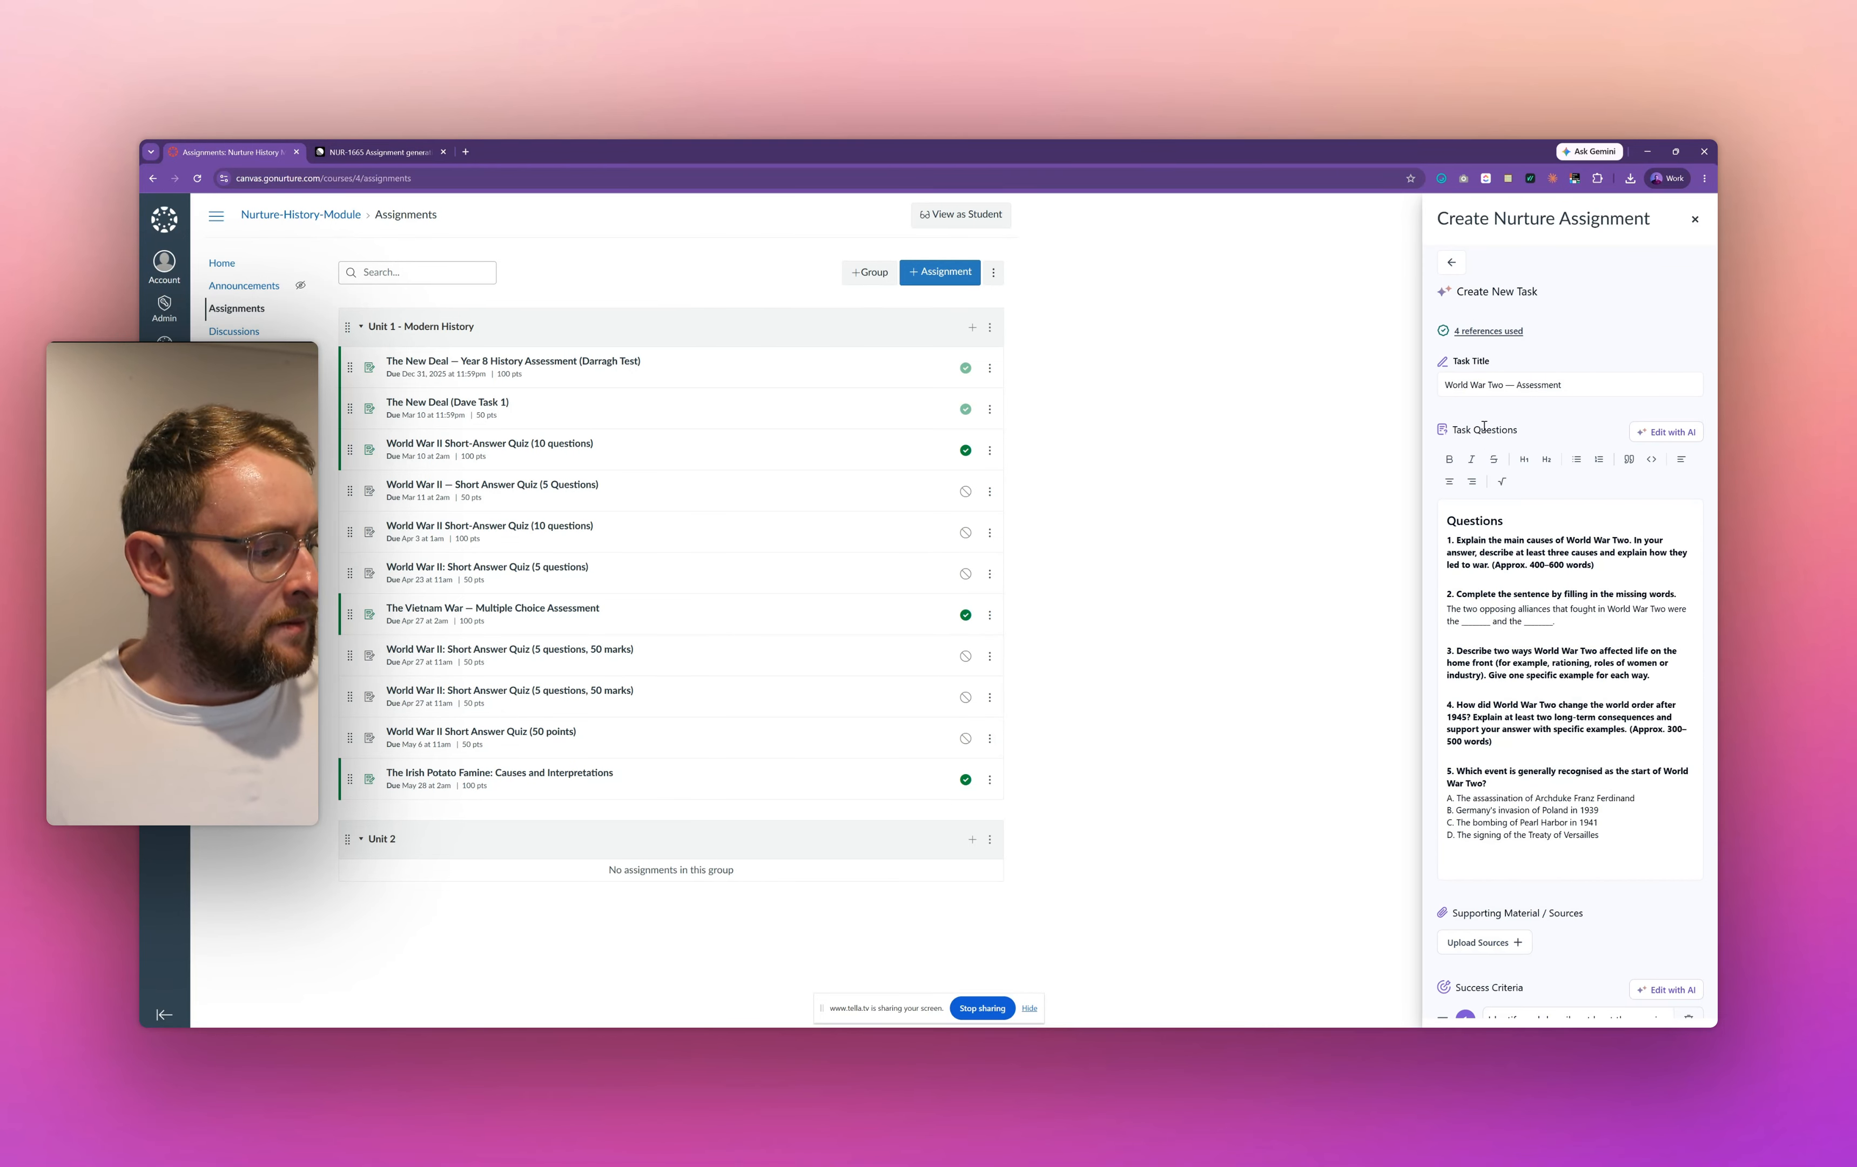
Step: Examine the generated task's questions, success criteria, grading, marking scheme, rubric, due date and feedback customisation sections
scroll(1484, 427, down, 1)
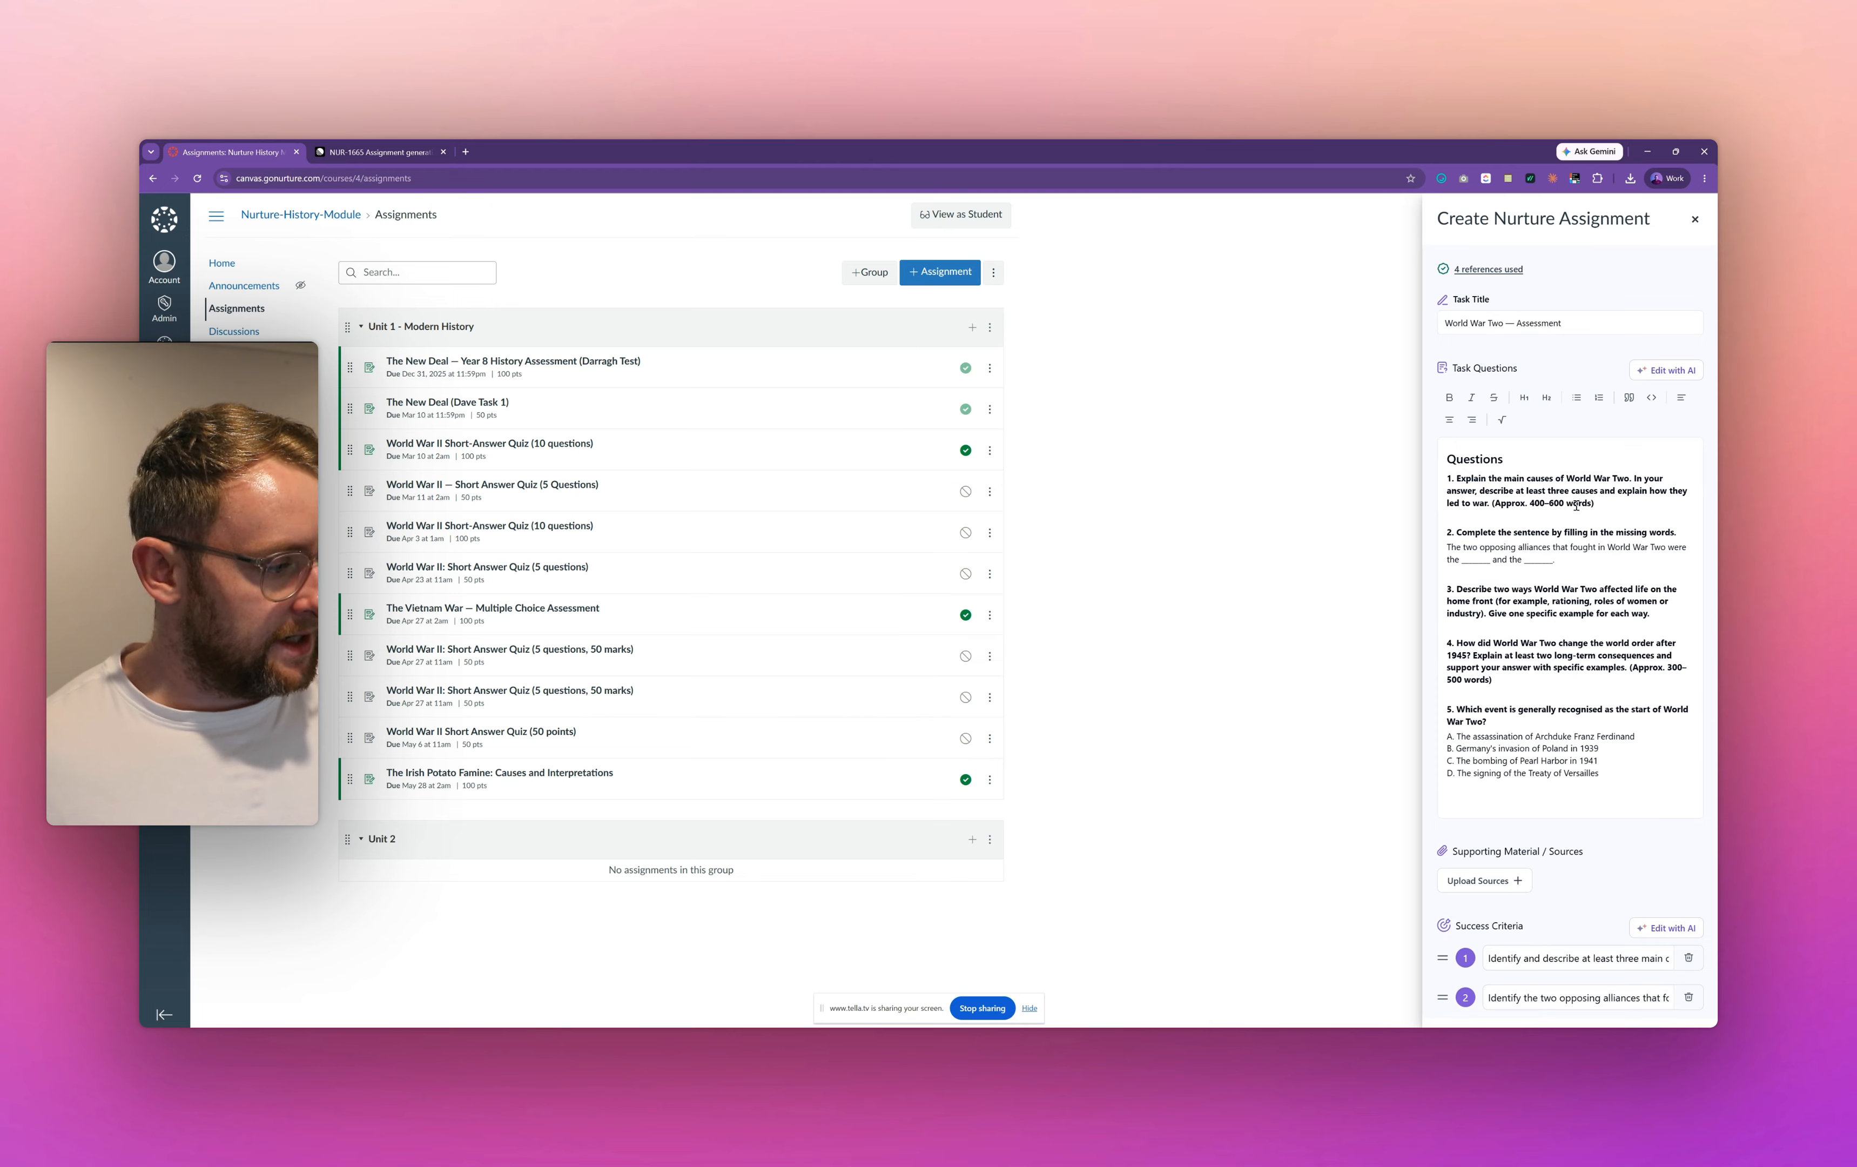
drag(1611, 505, 1451, 491)
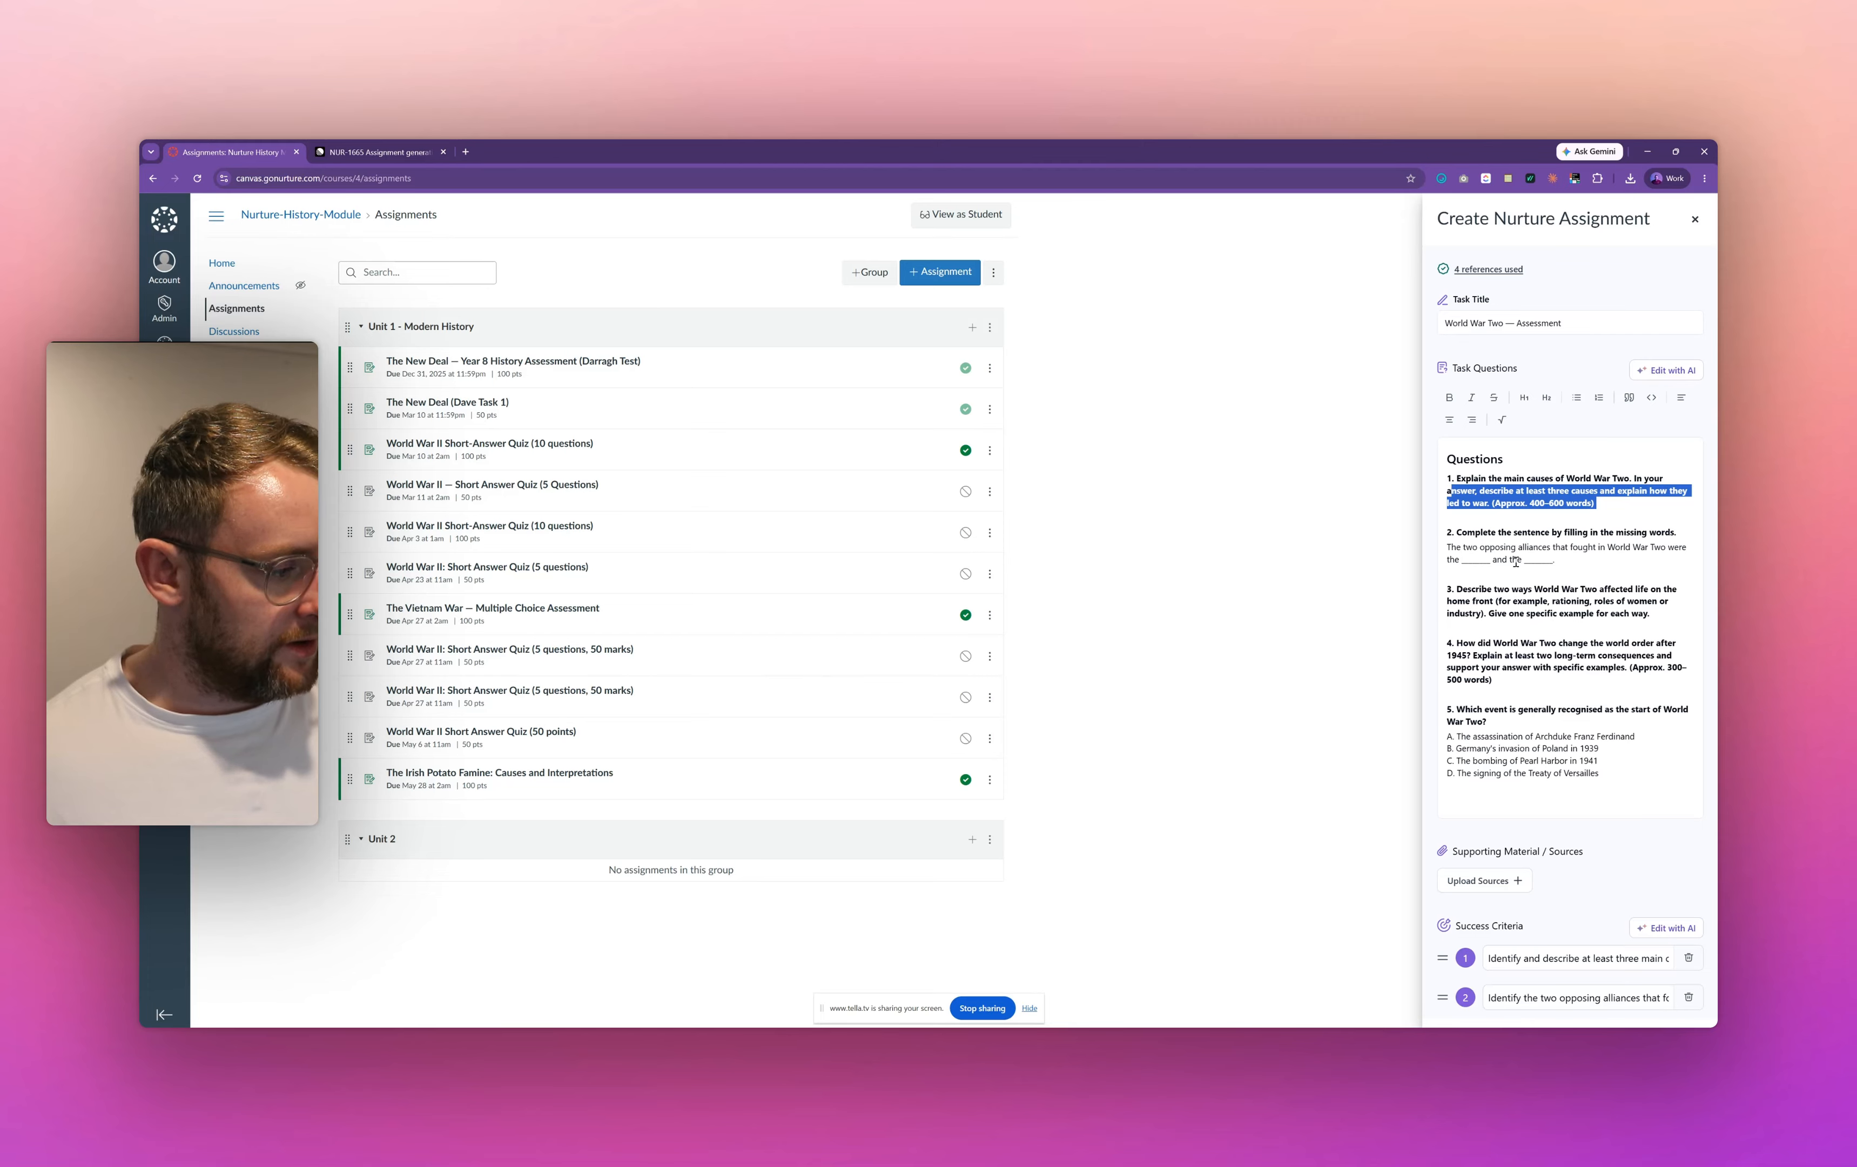
scroll(1515, 561, down, 1)
click(1634, 564)
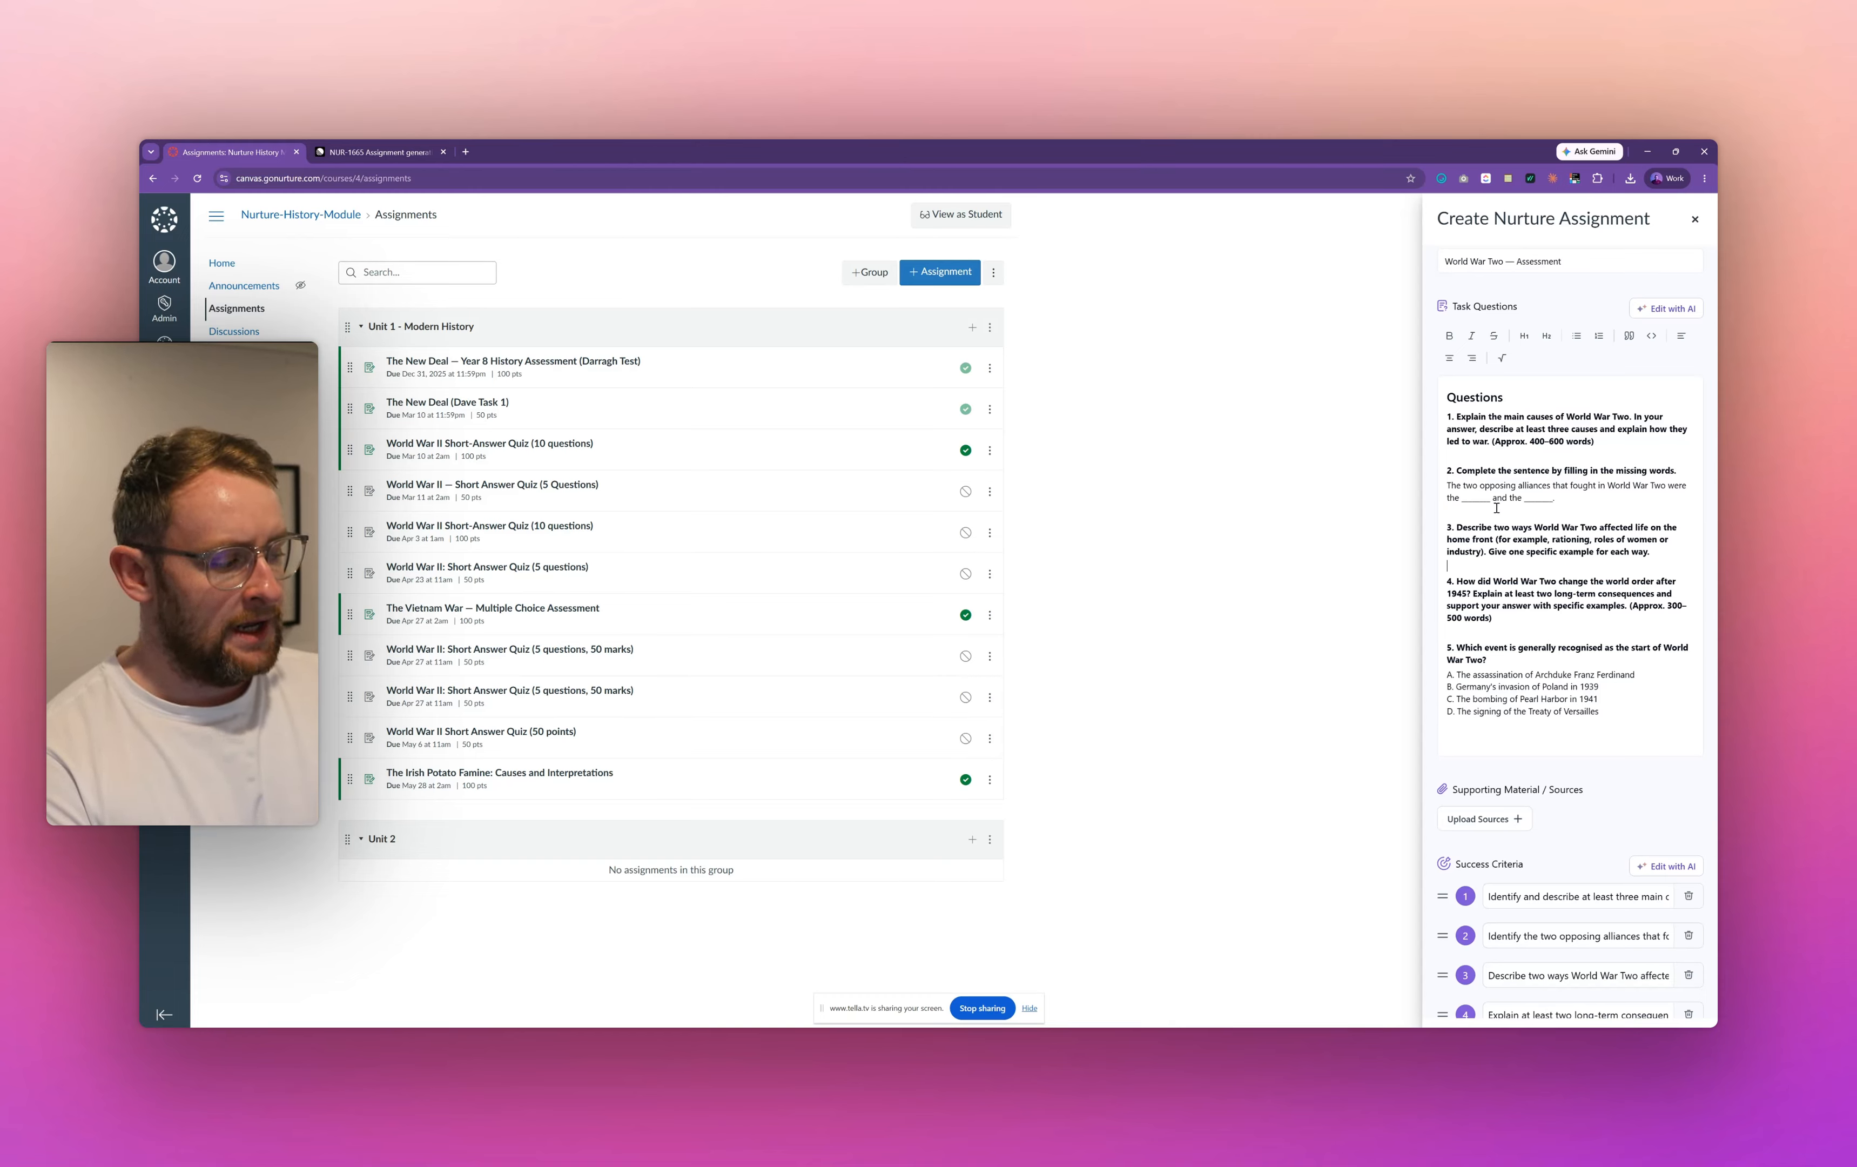
scroll(1496, 507, down, 6)
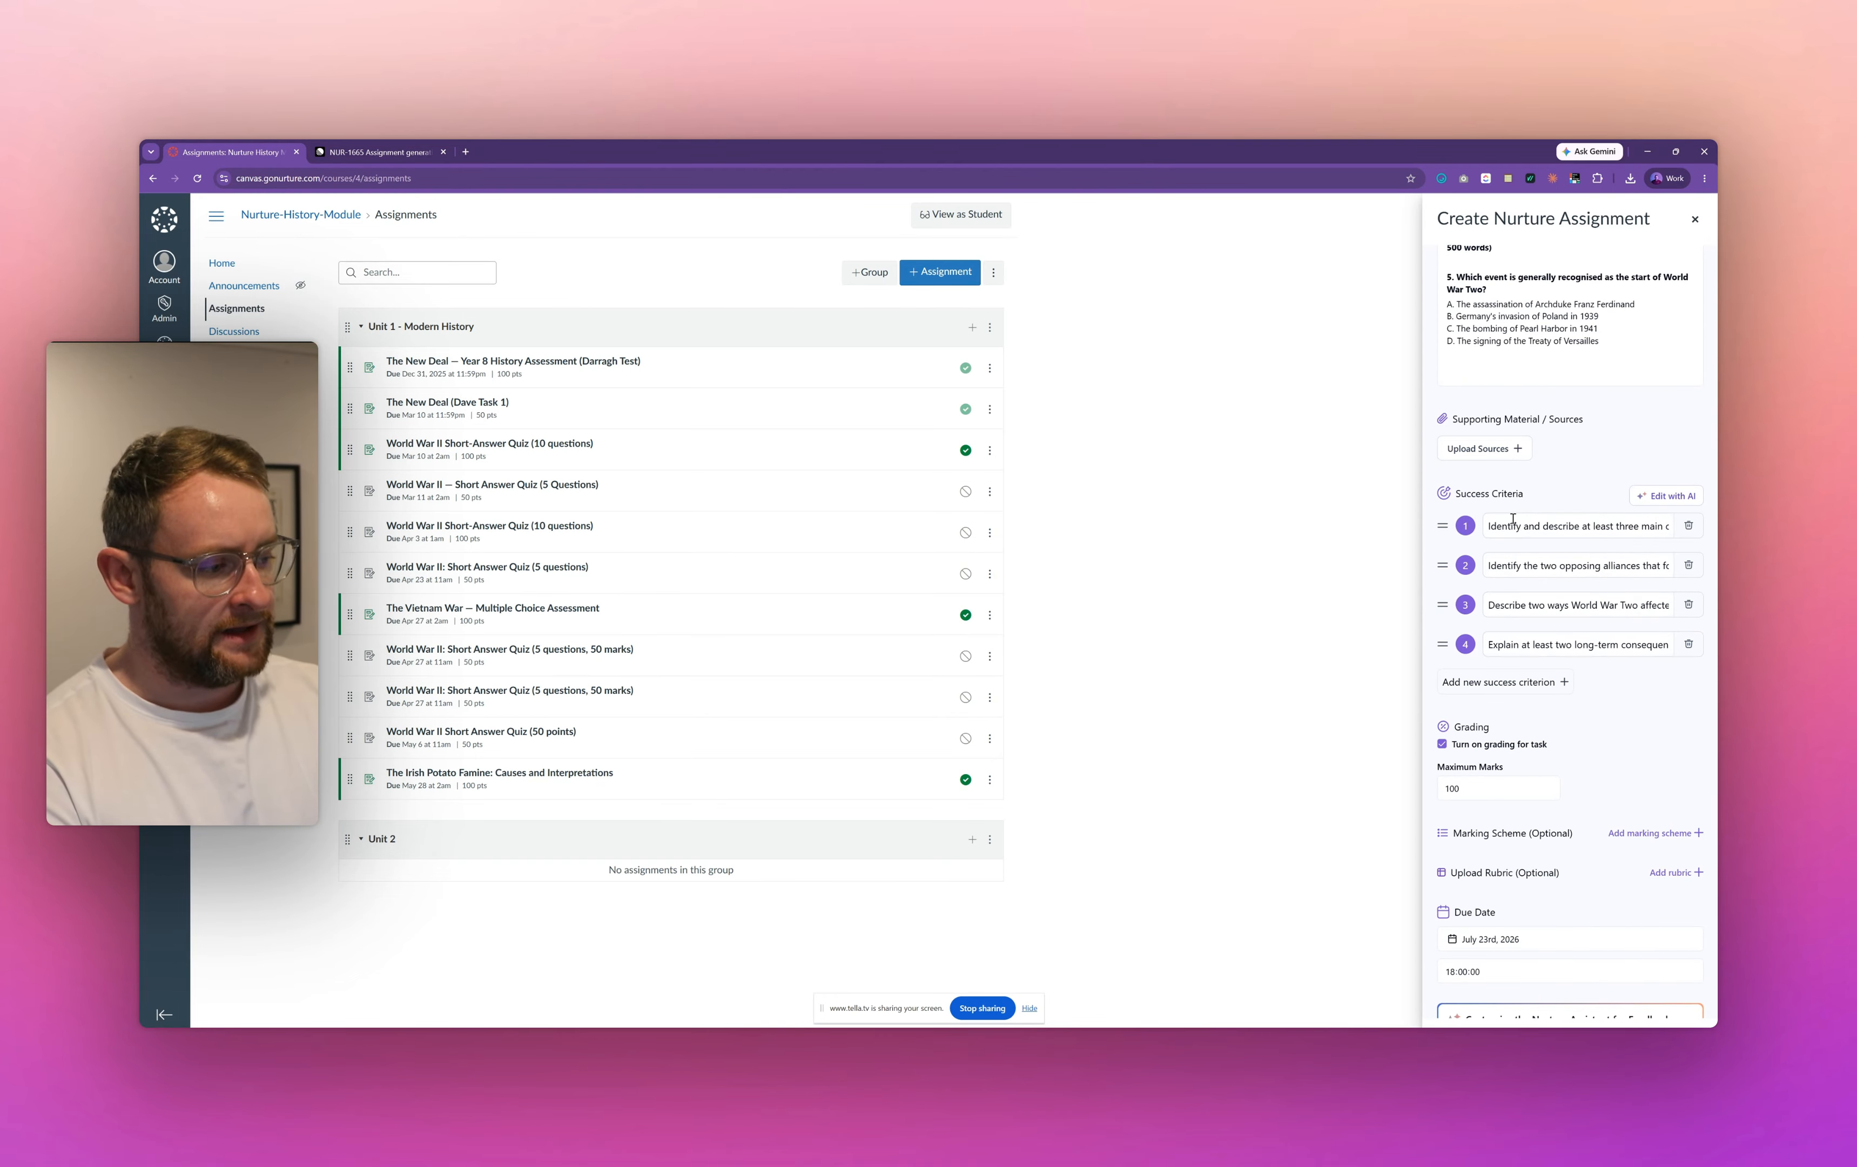
drag(1515, 531, 1588, 534)
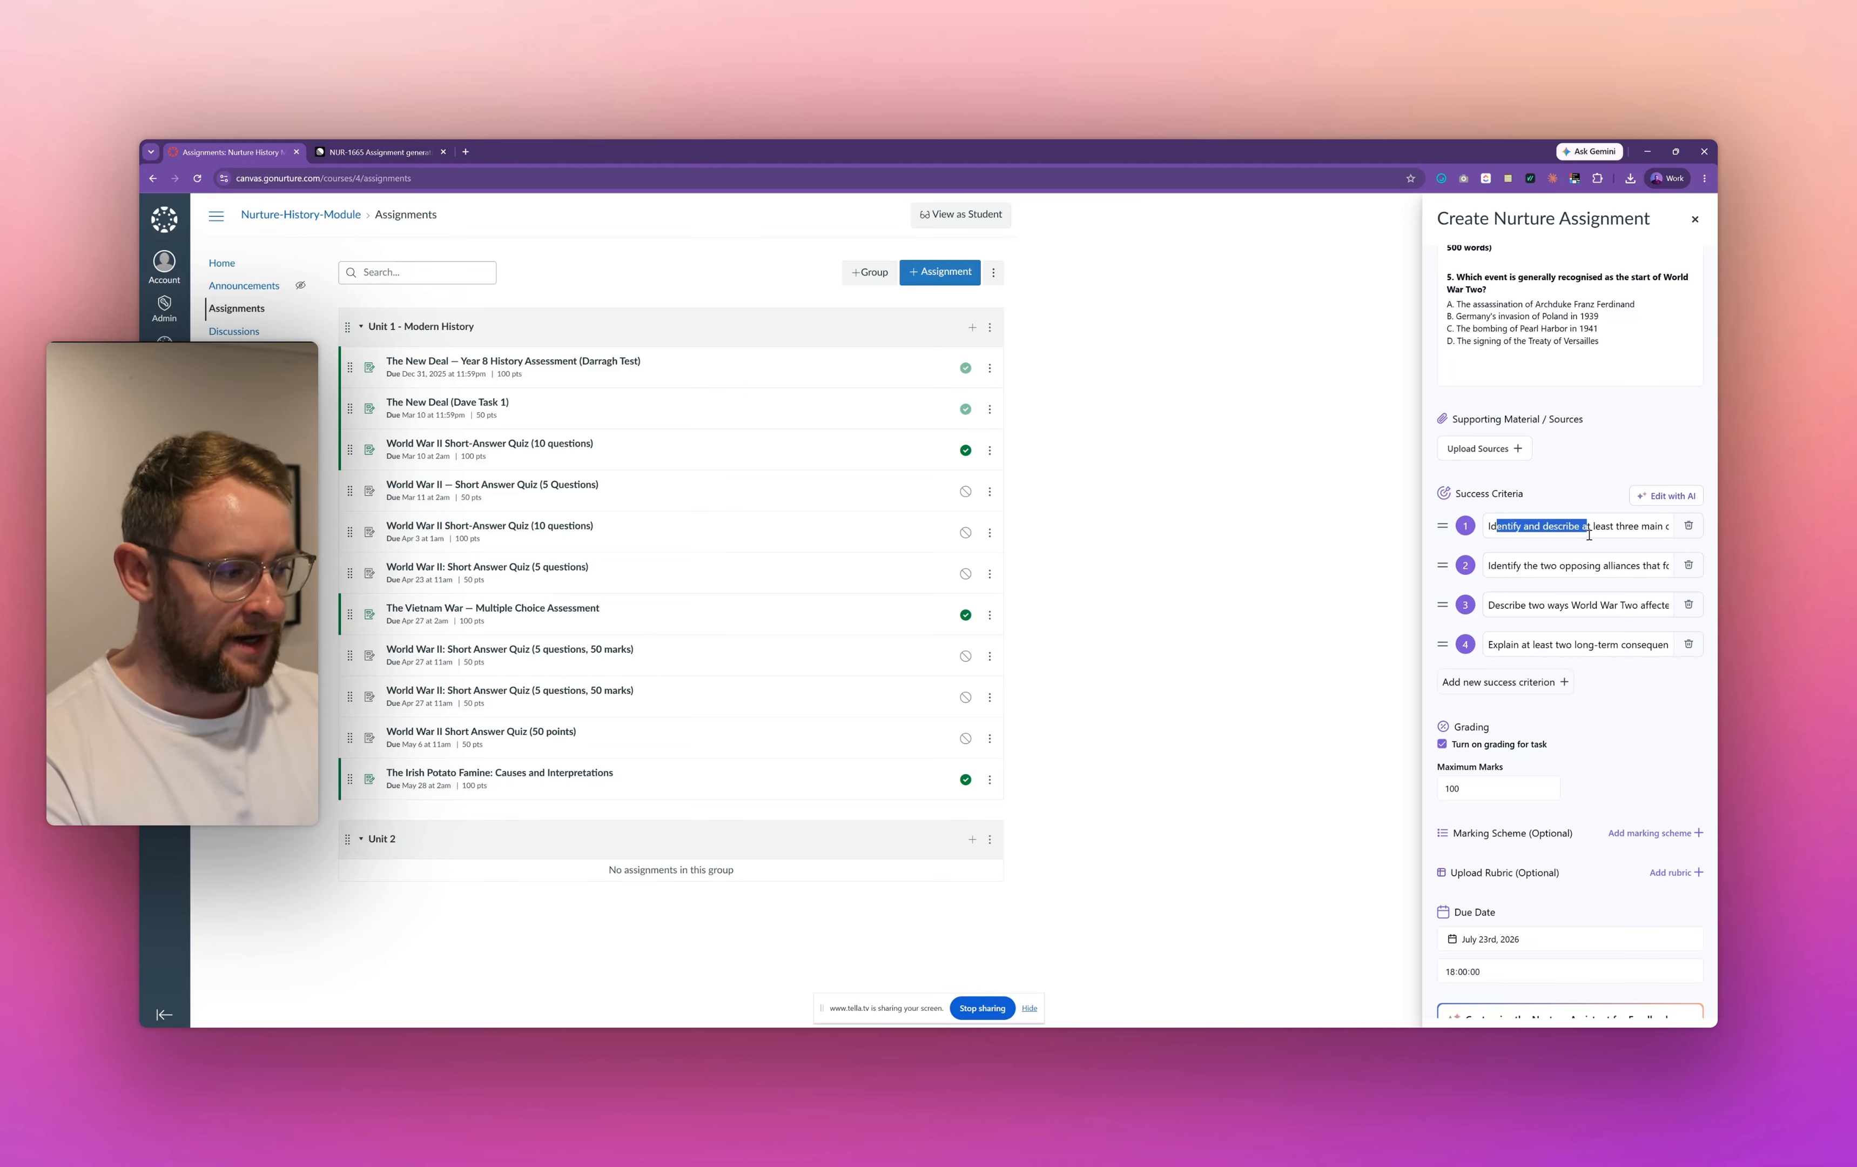
click(1513, 548)
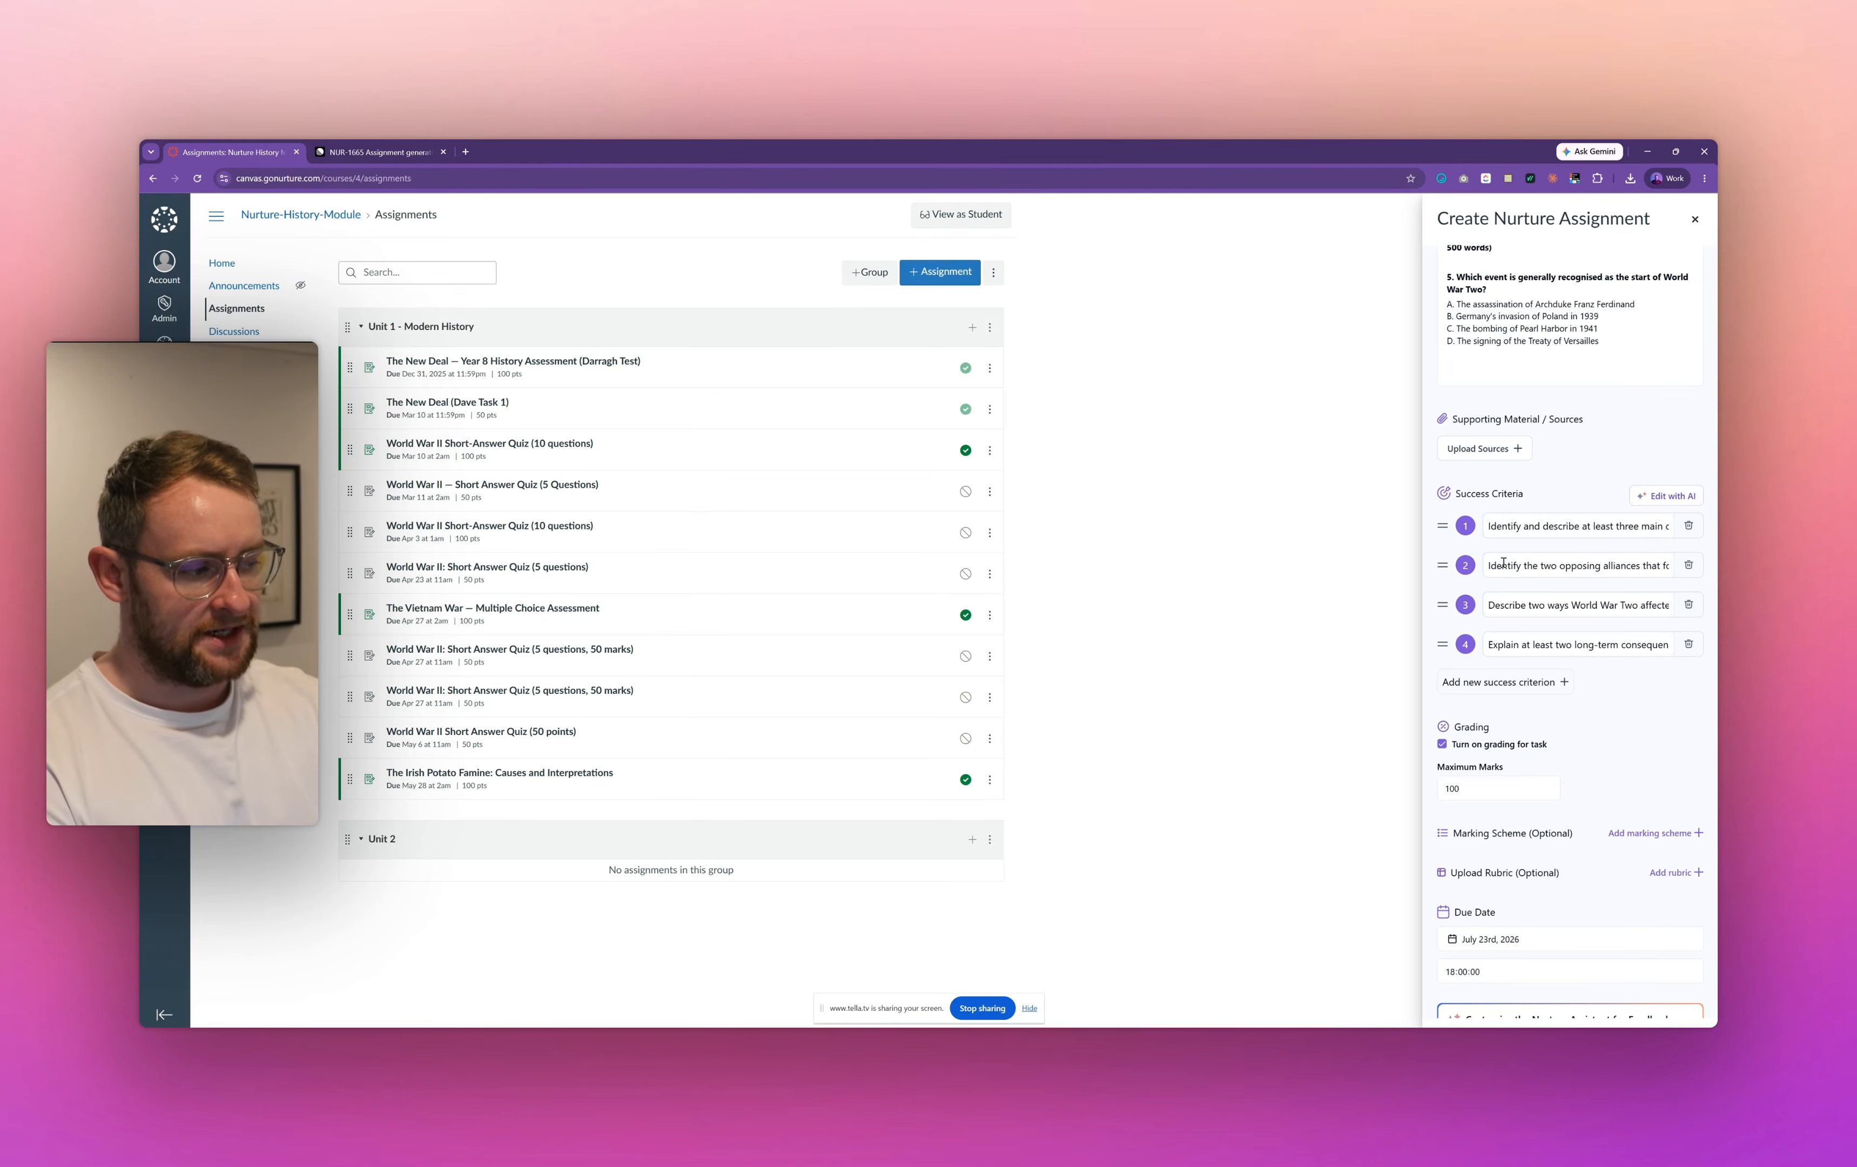
scroll(1523, 557, down, 1)
scroll(1523, 556, down, 2)
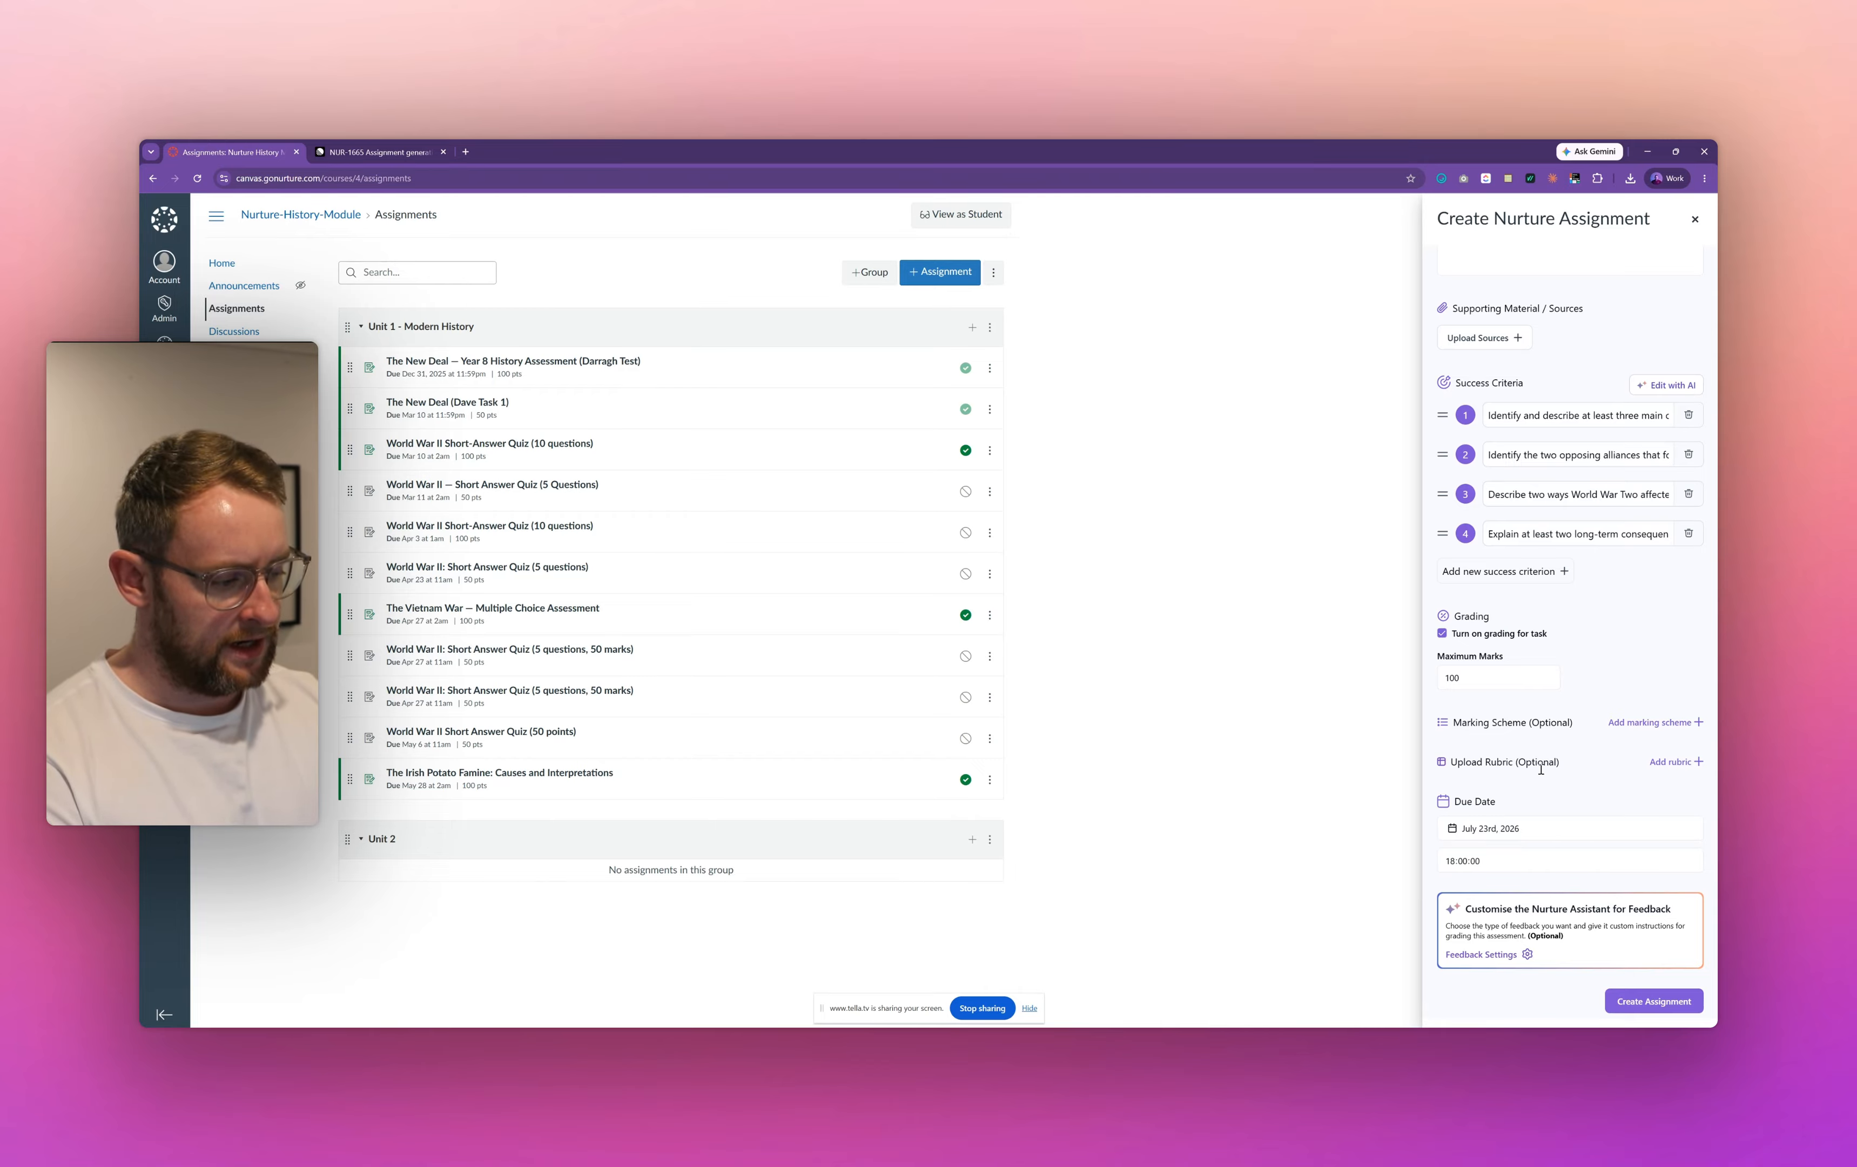
Step: Refine the World War Two task questions with AI using the "Simplify the language" suggestion and save the revised questions
scroll(1523, 849, up, 6)
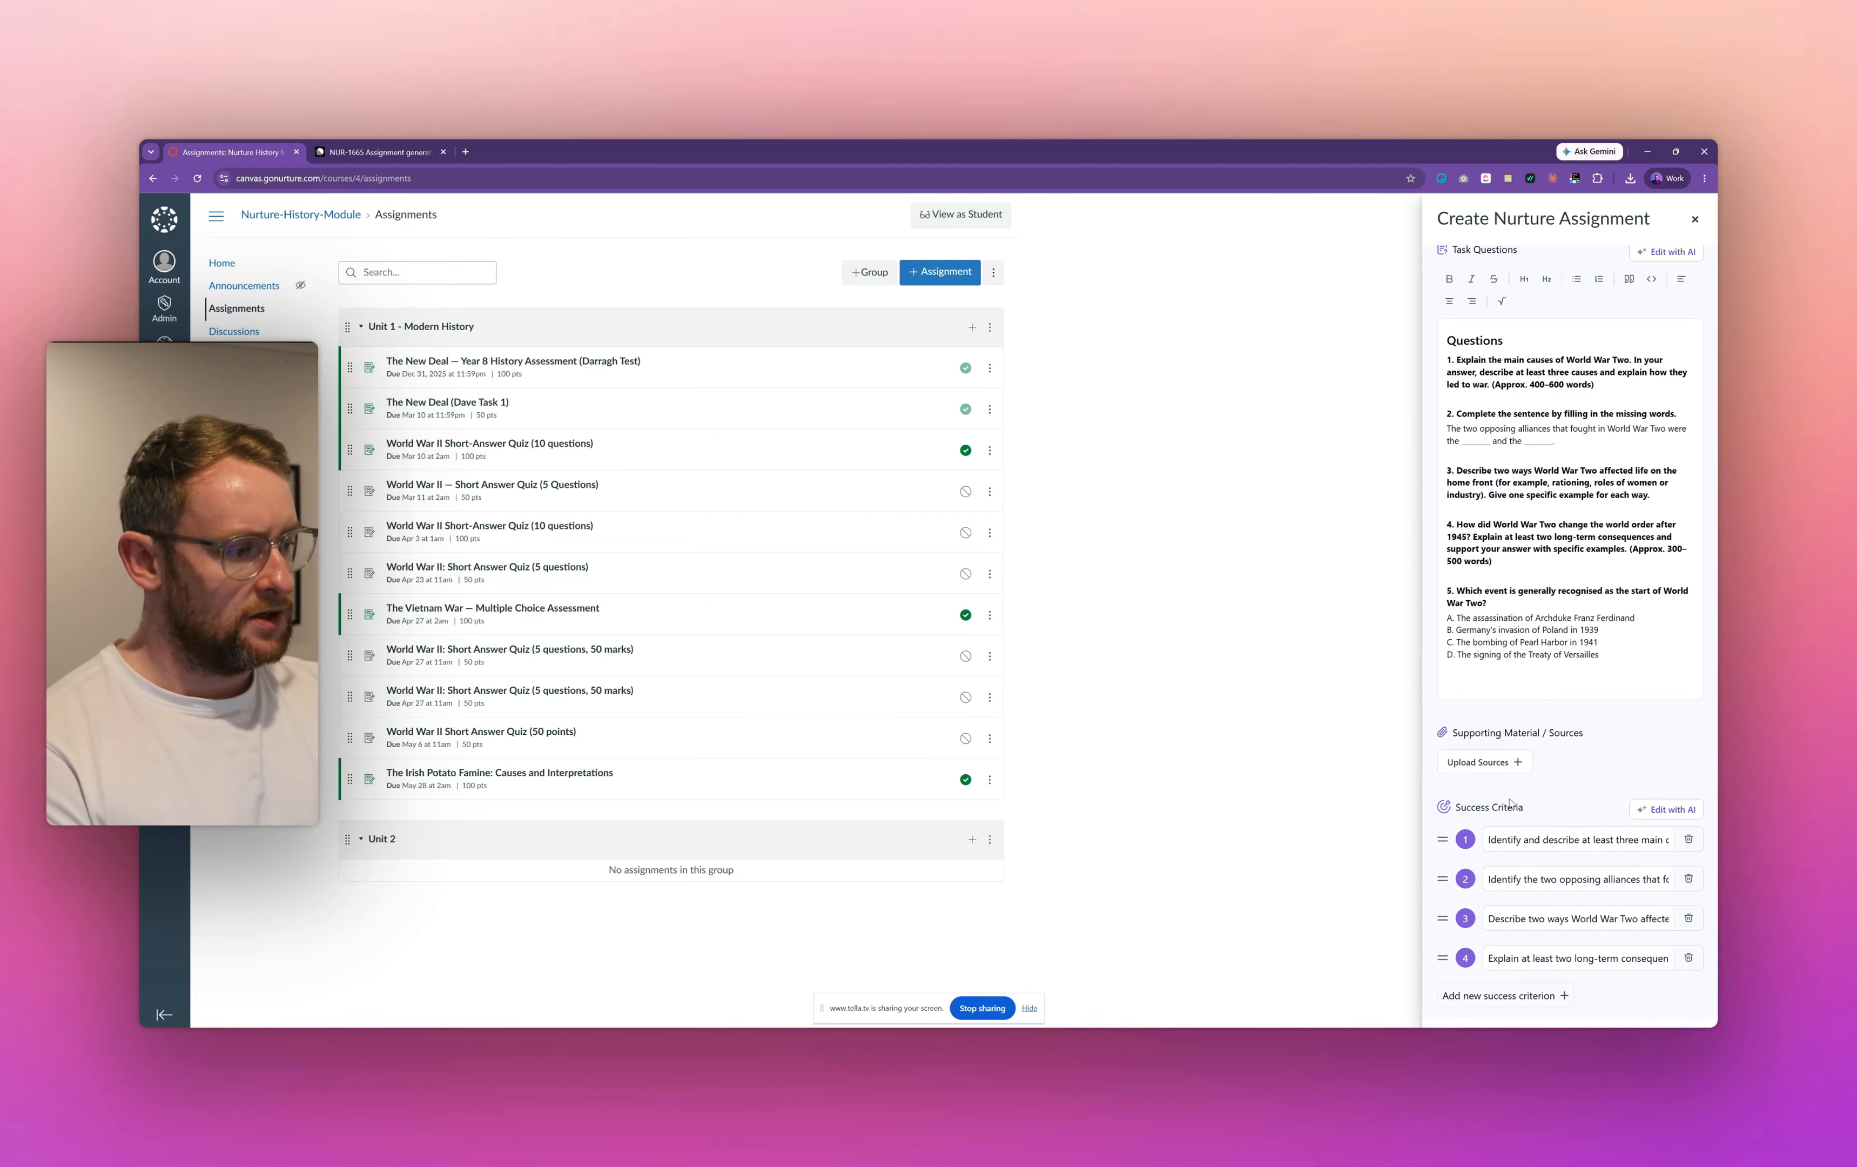
scroll(1617, 767, up, 2)
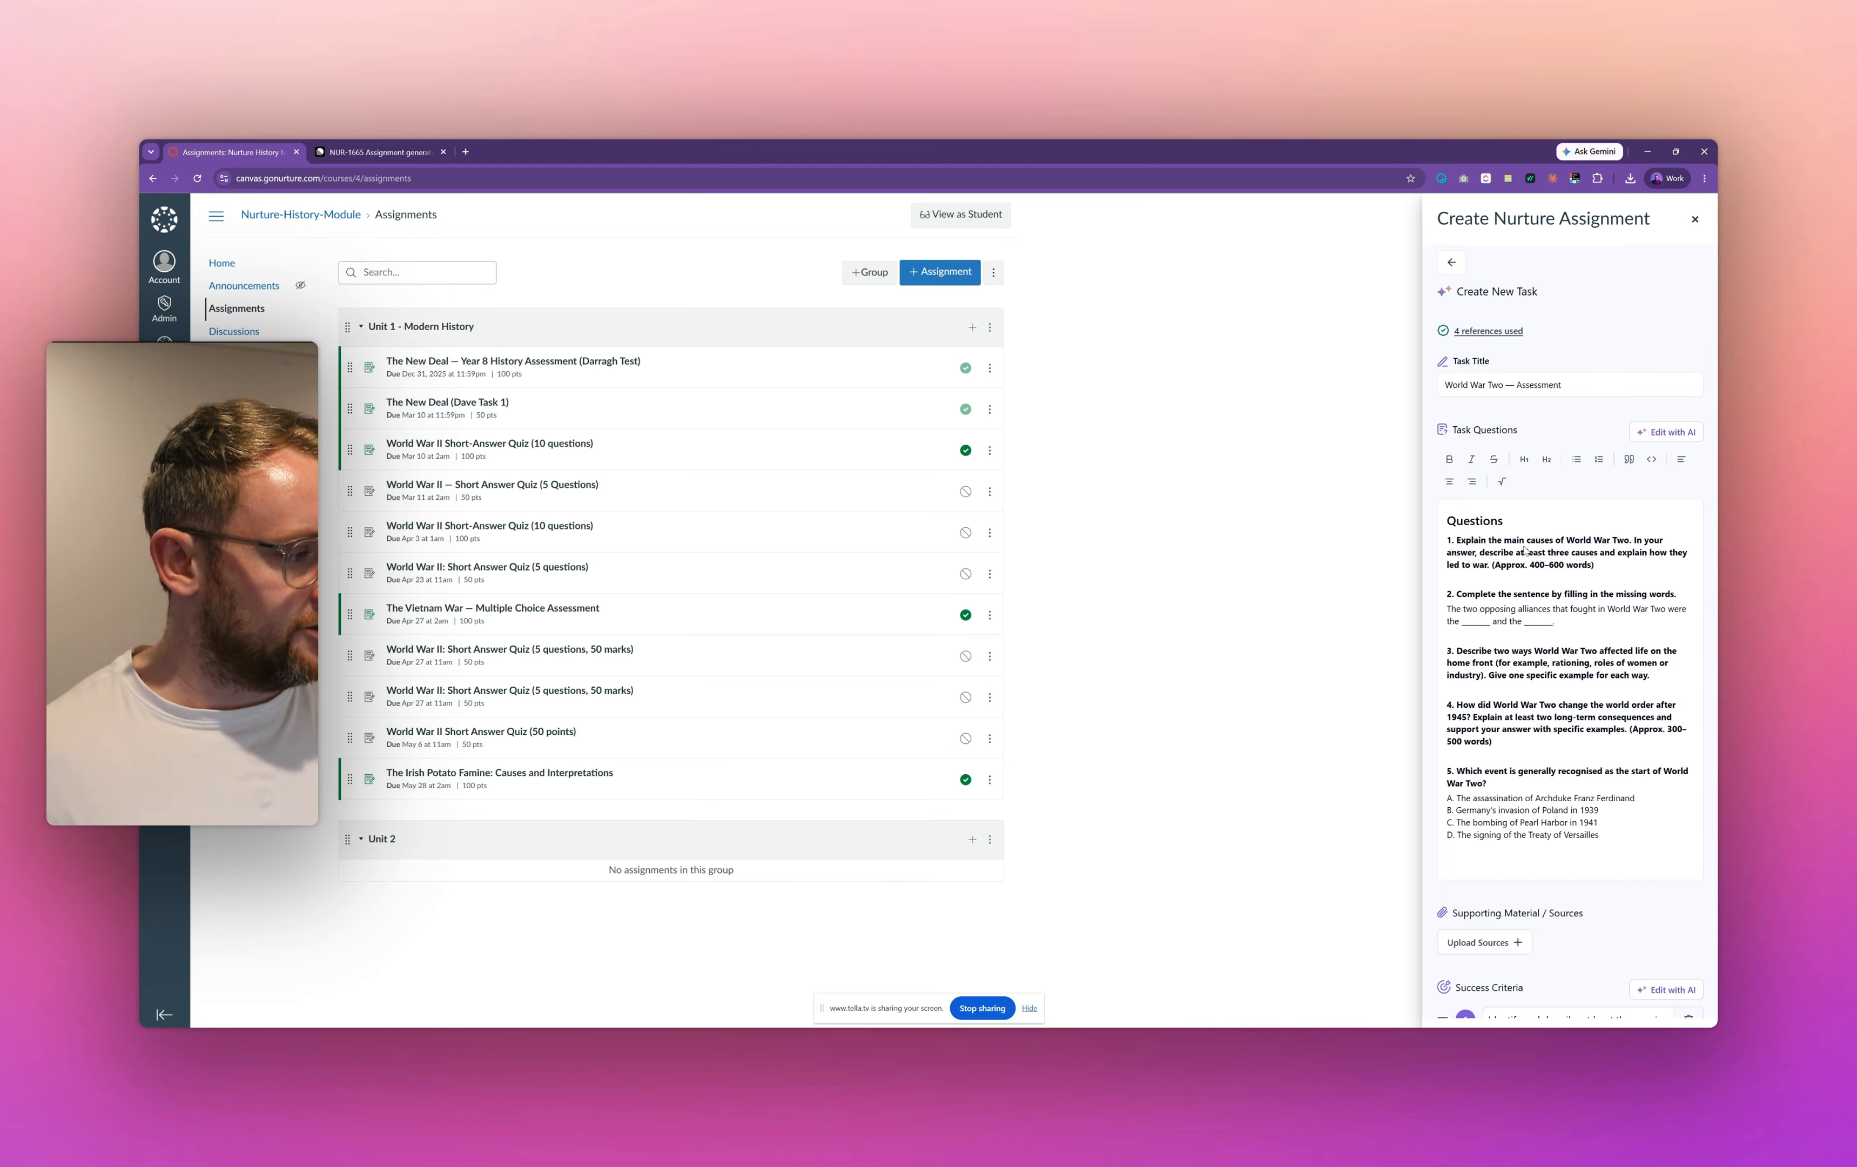
scroll(1650, 438, down, 1)
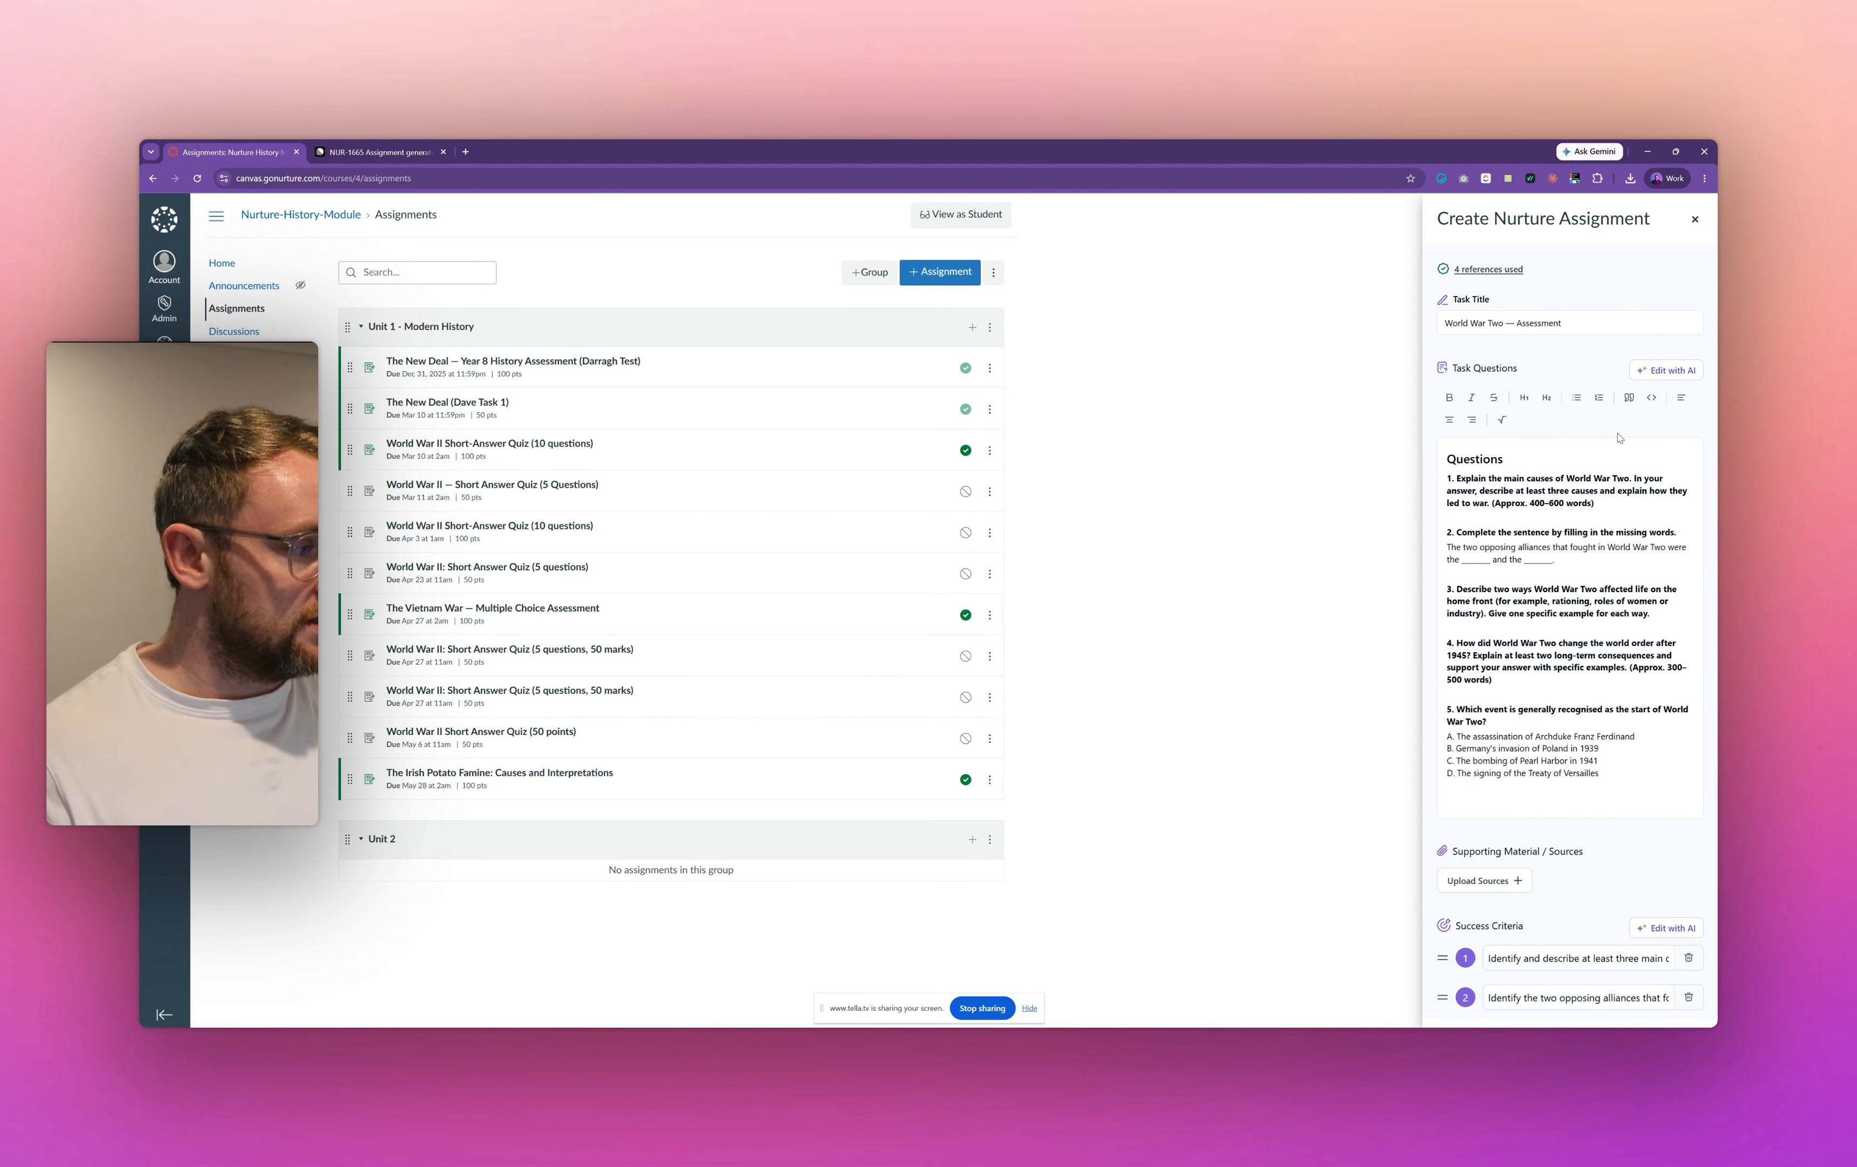
scroll(1523, 450, down, 2)
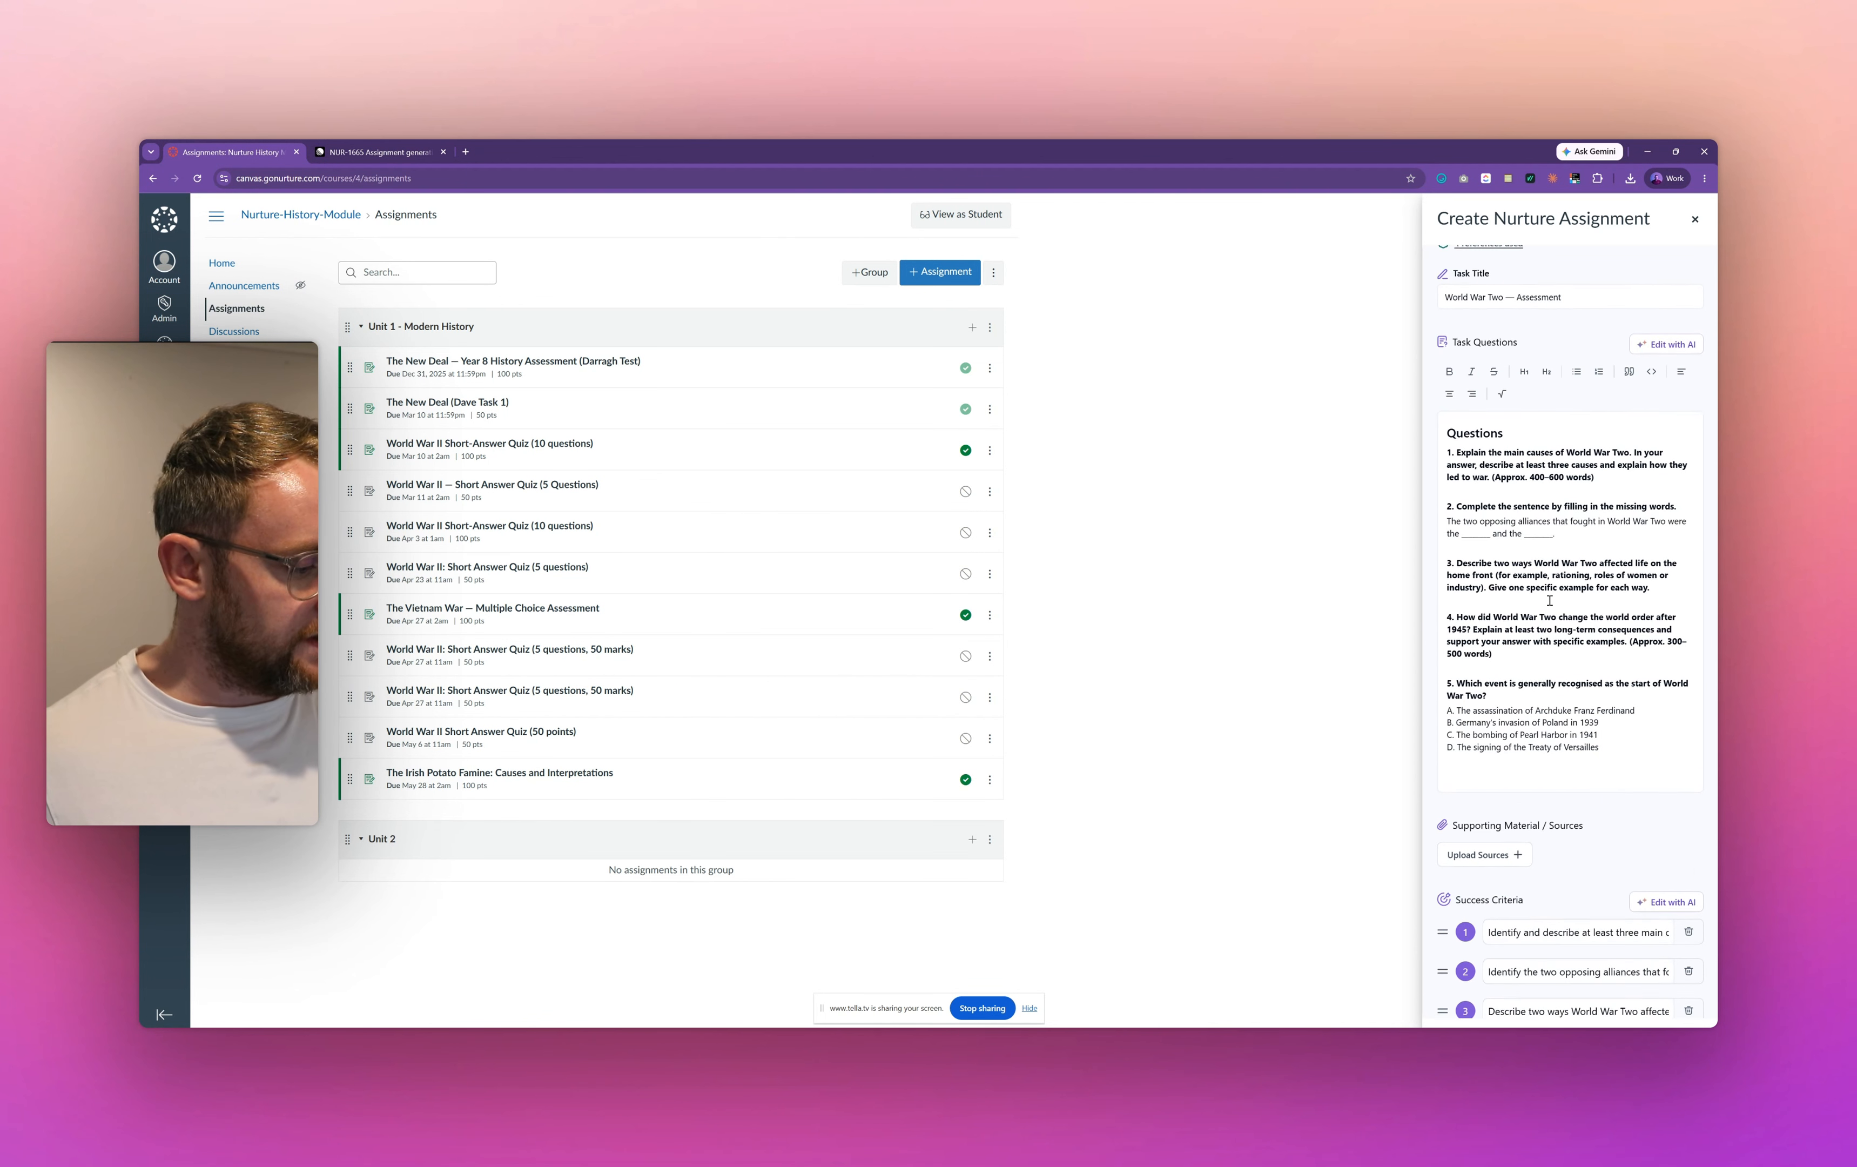
scroll(1645, 806, down, 3)
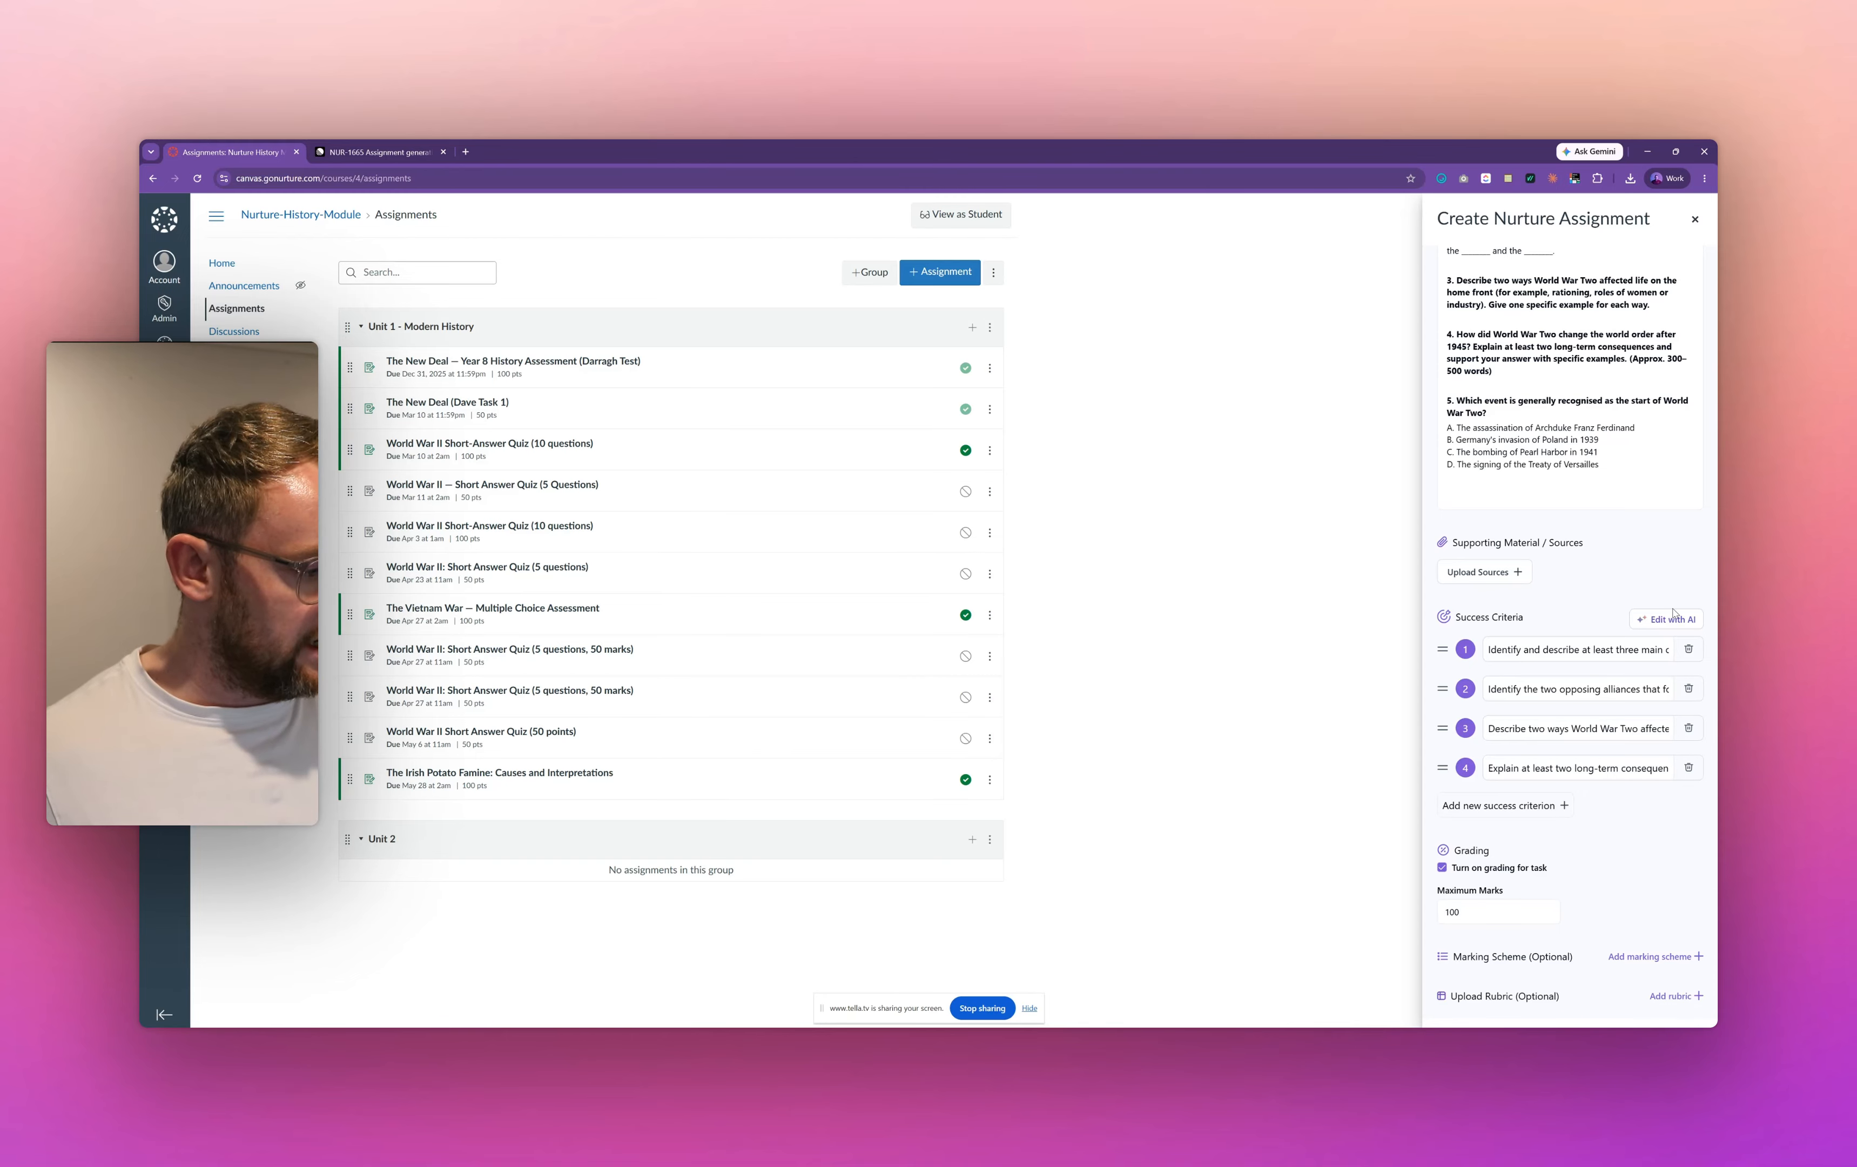
scroll(1663, 623, down, 3)
scroll(1658, 463, up, 8)
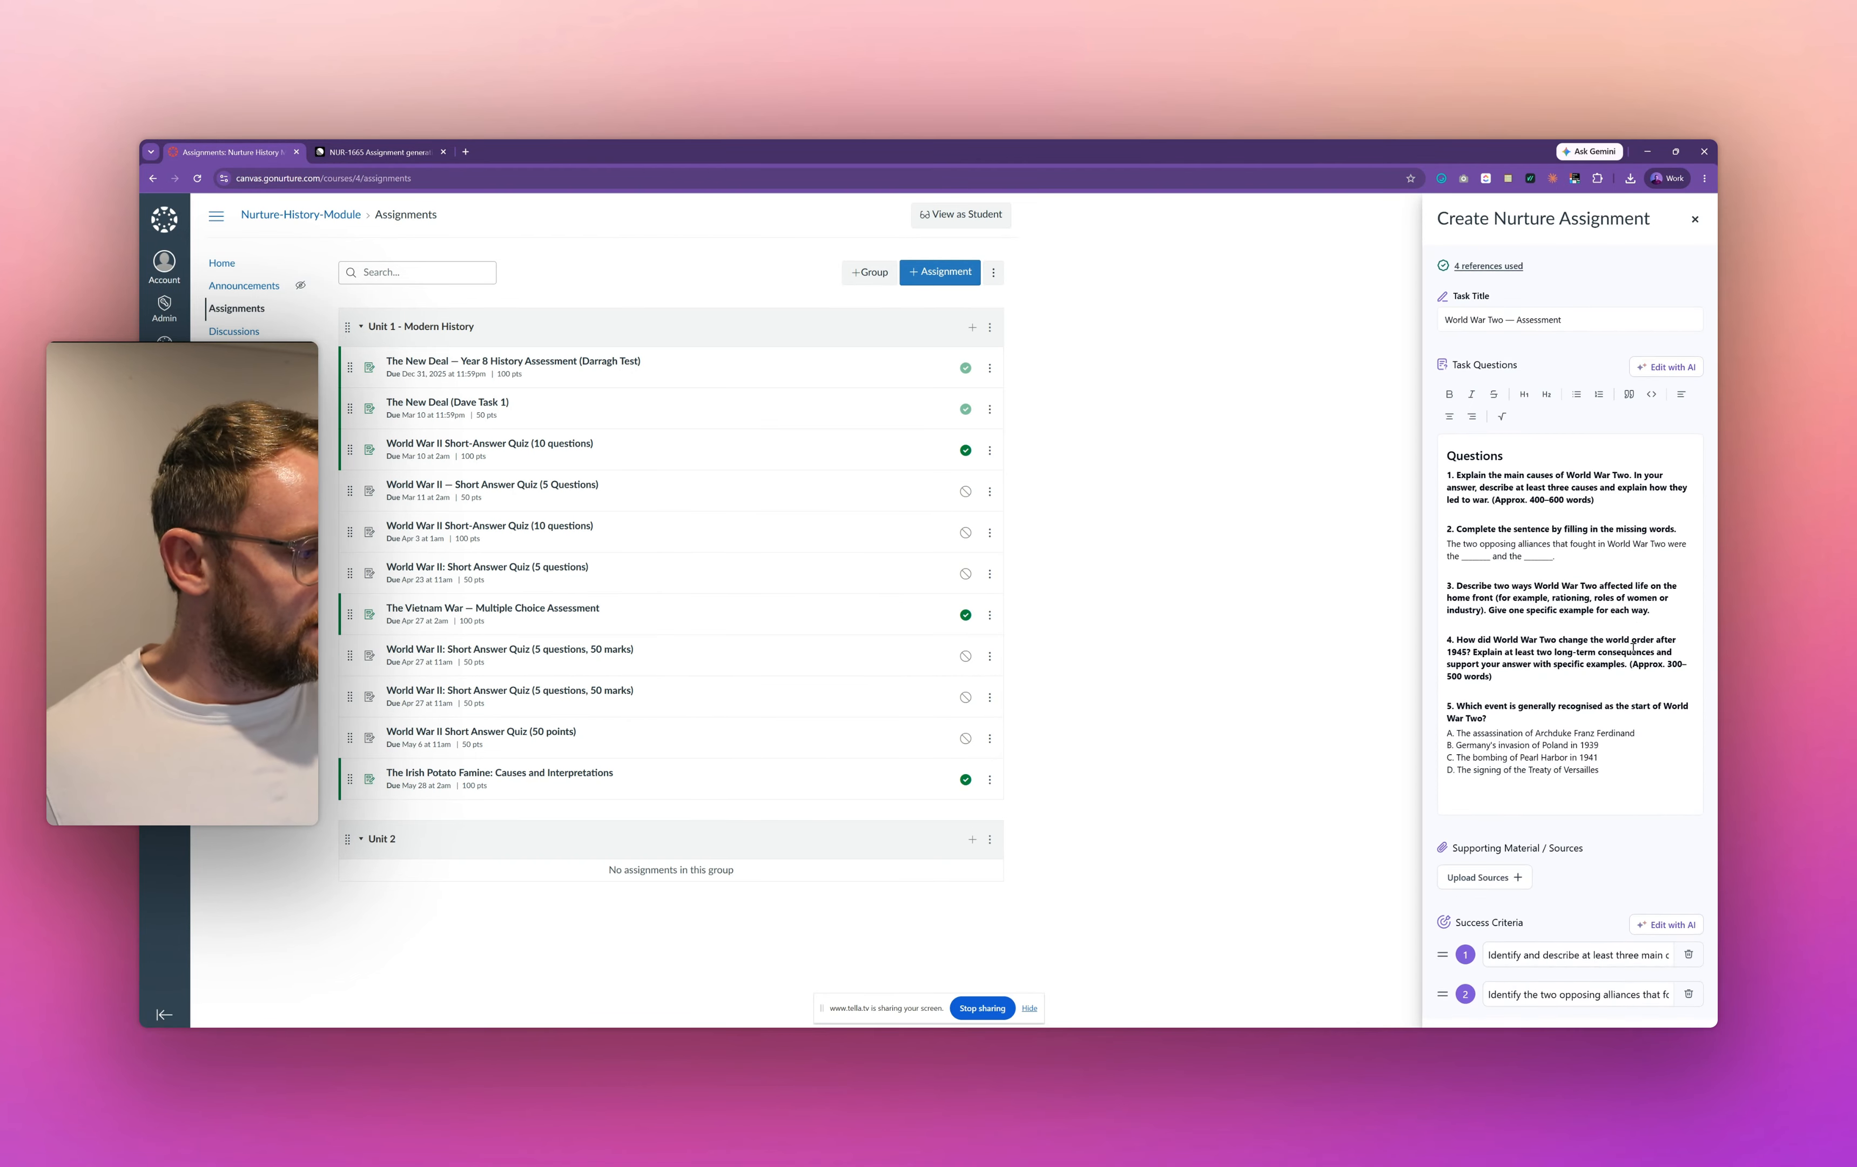
click(1664, 377)
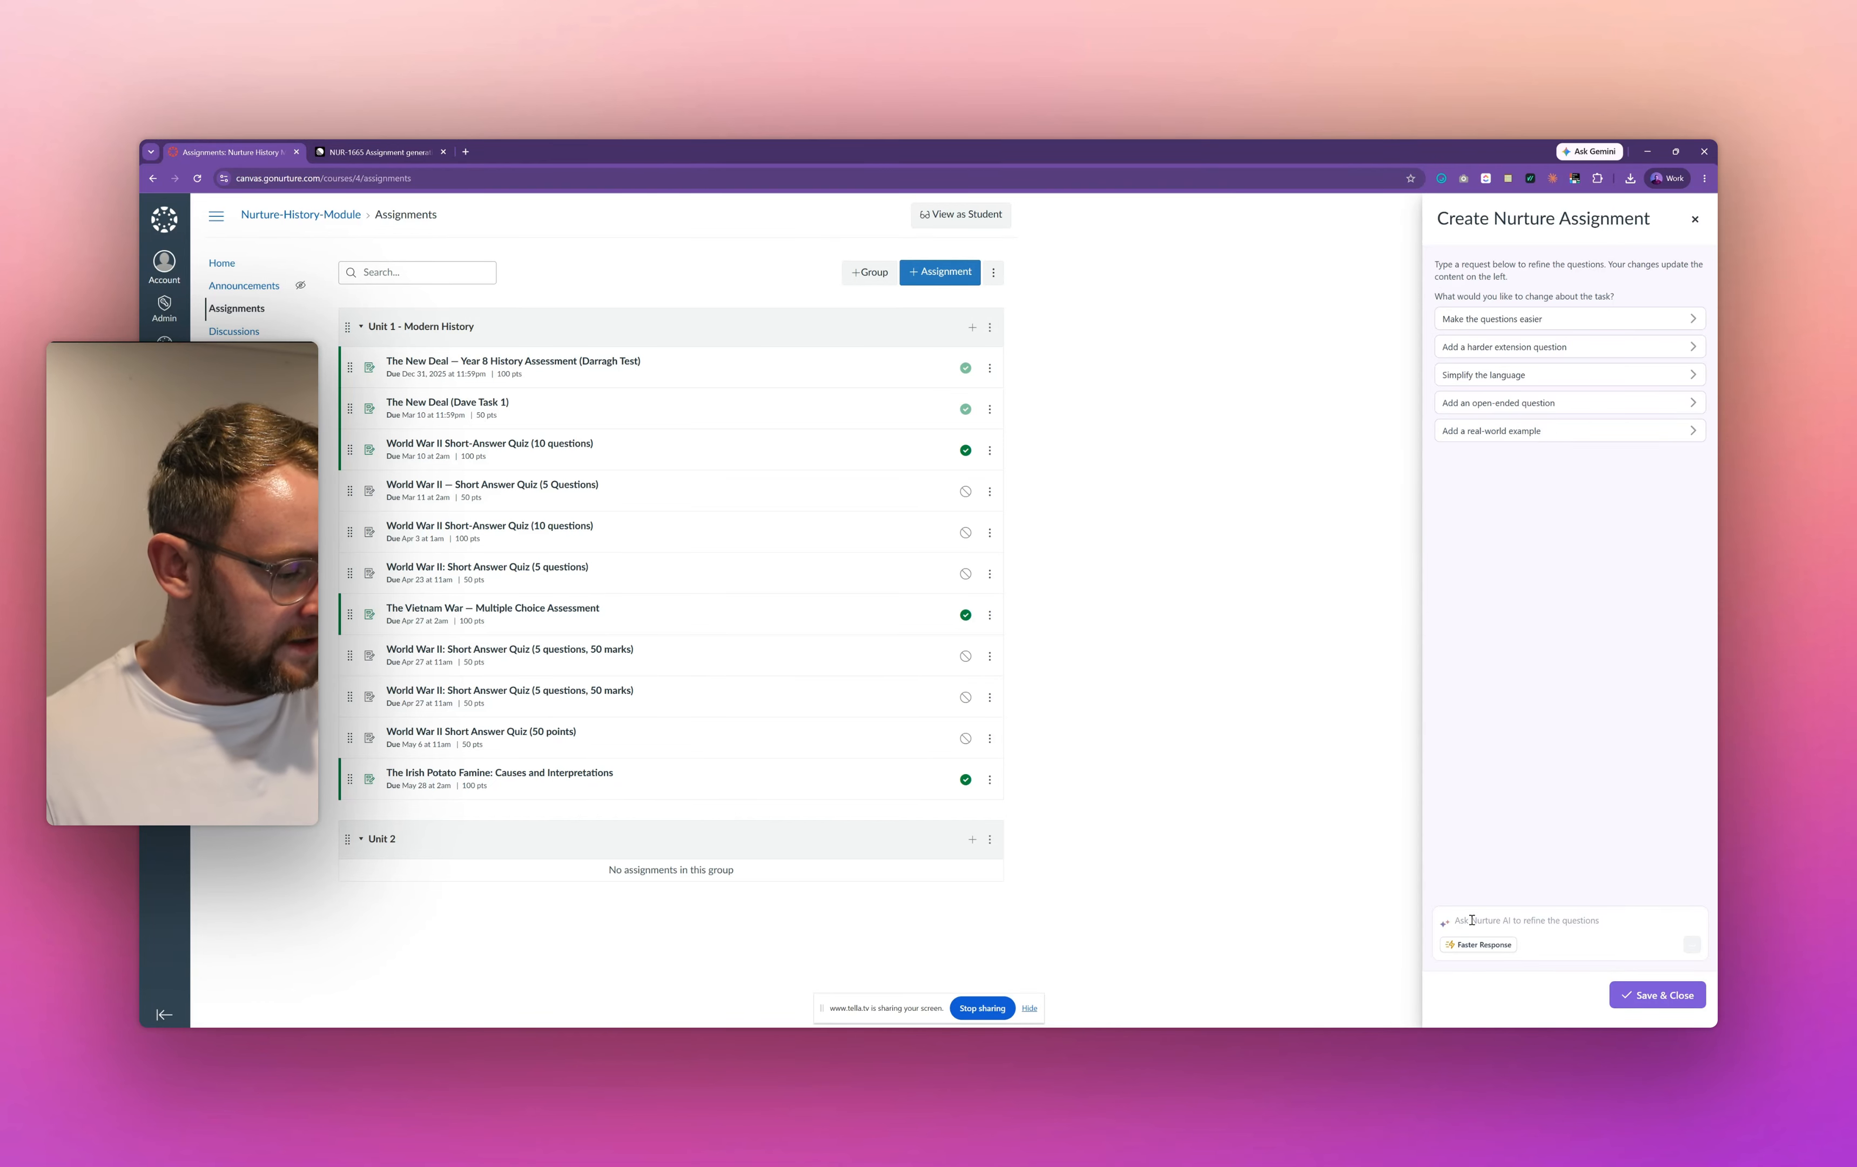
click(1543, 383)
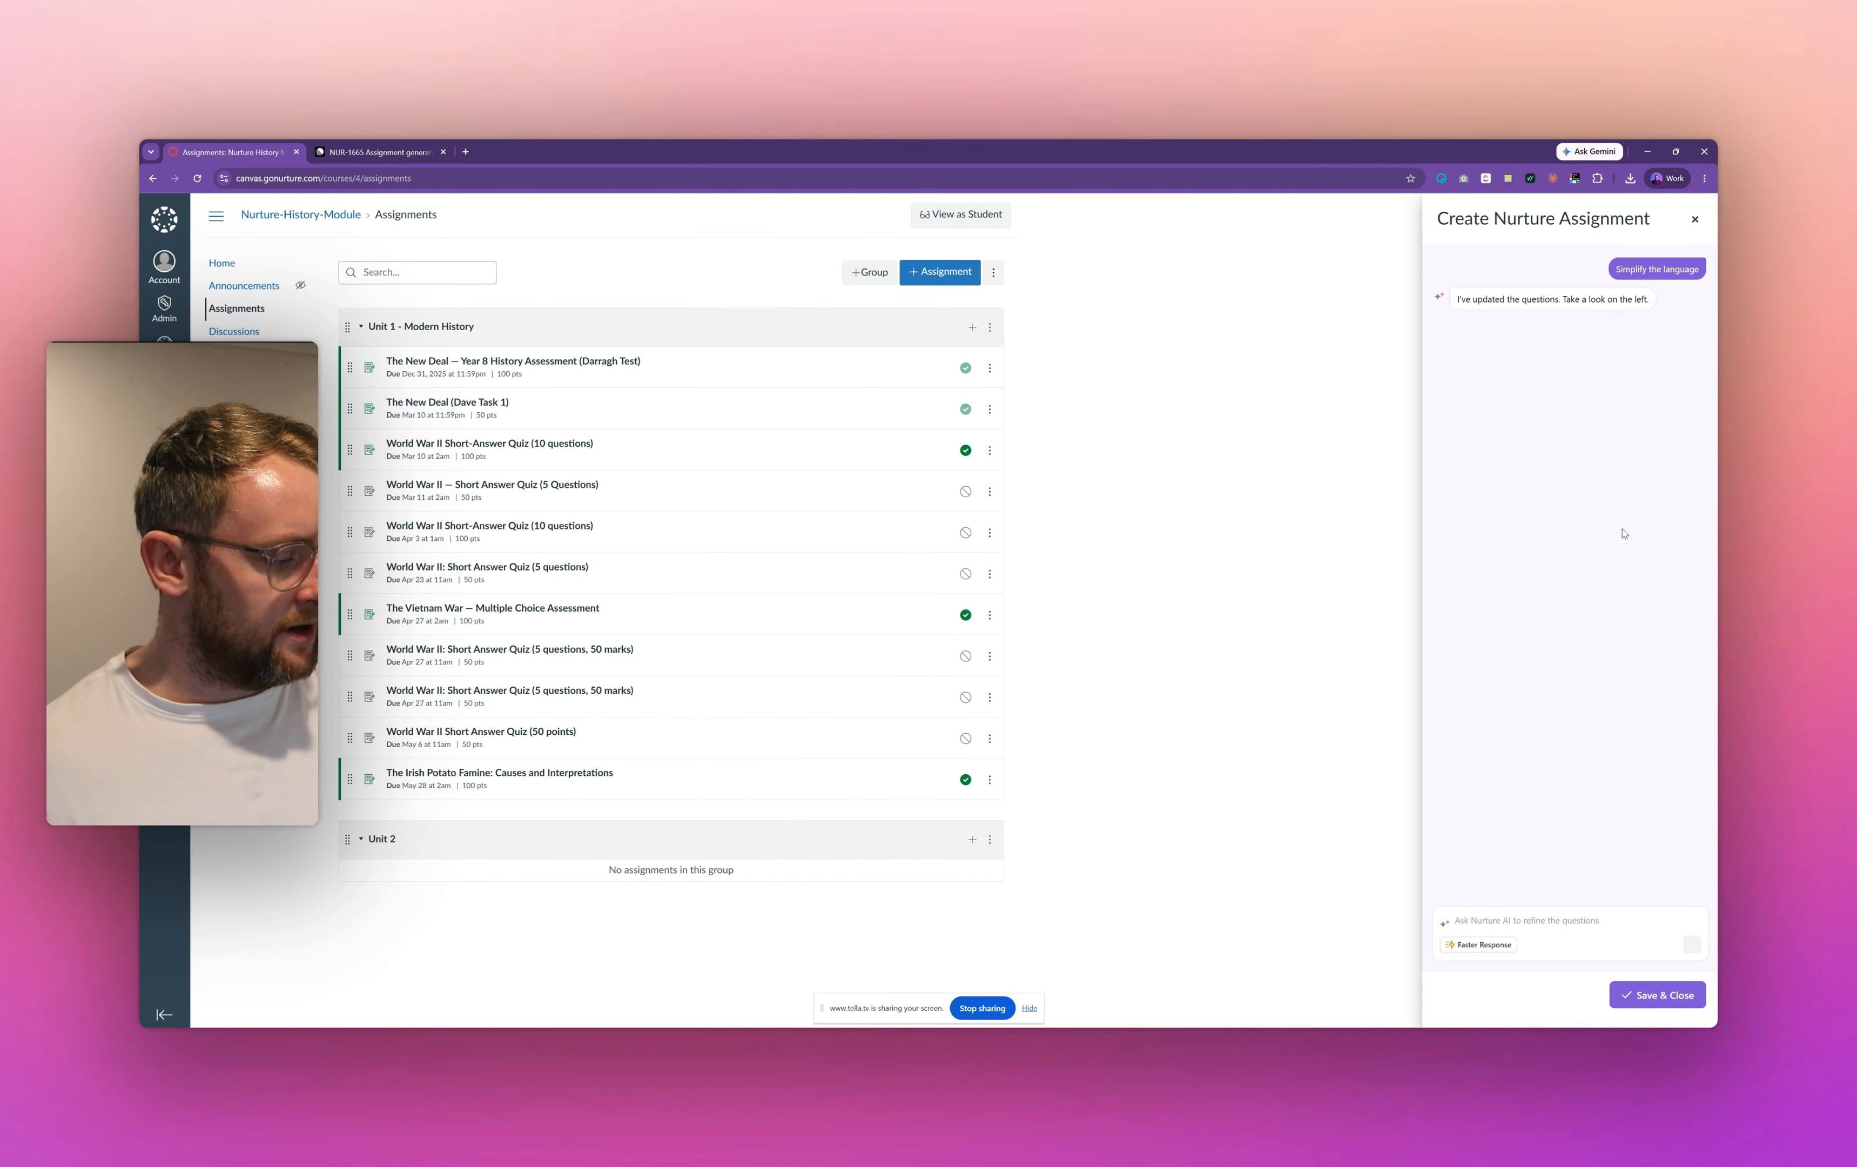
click(1635, 994)
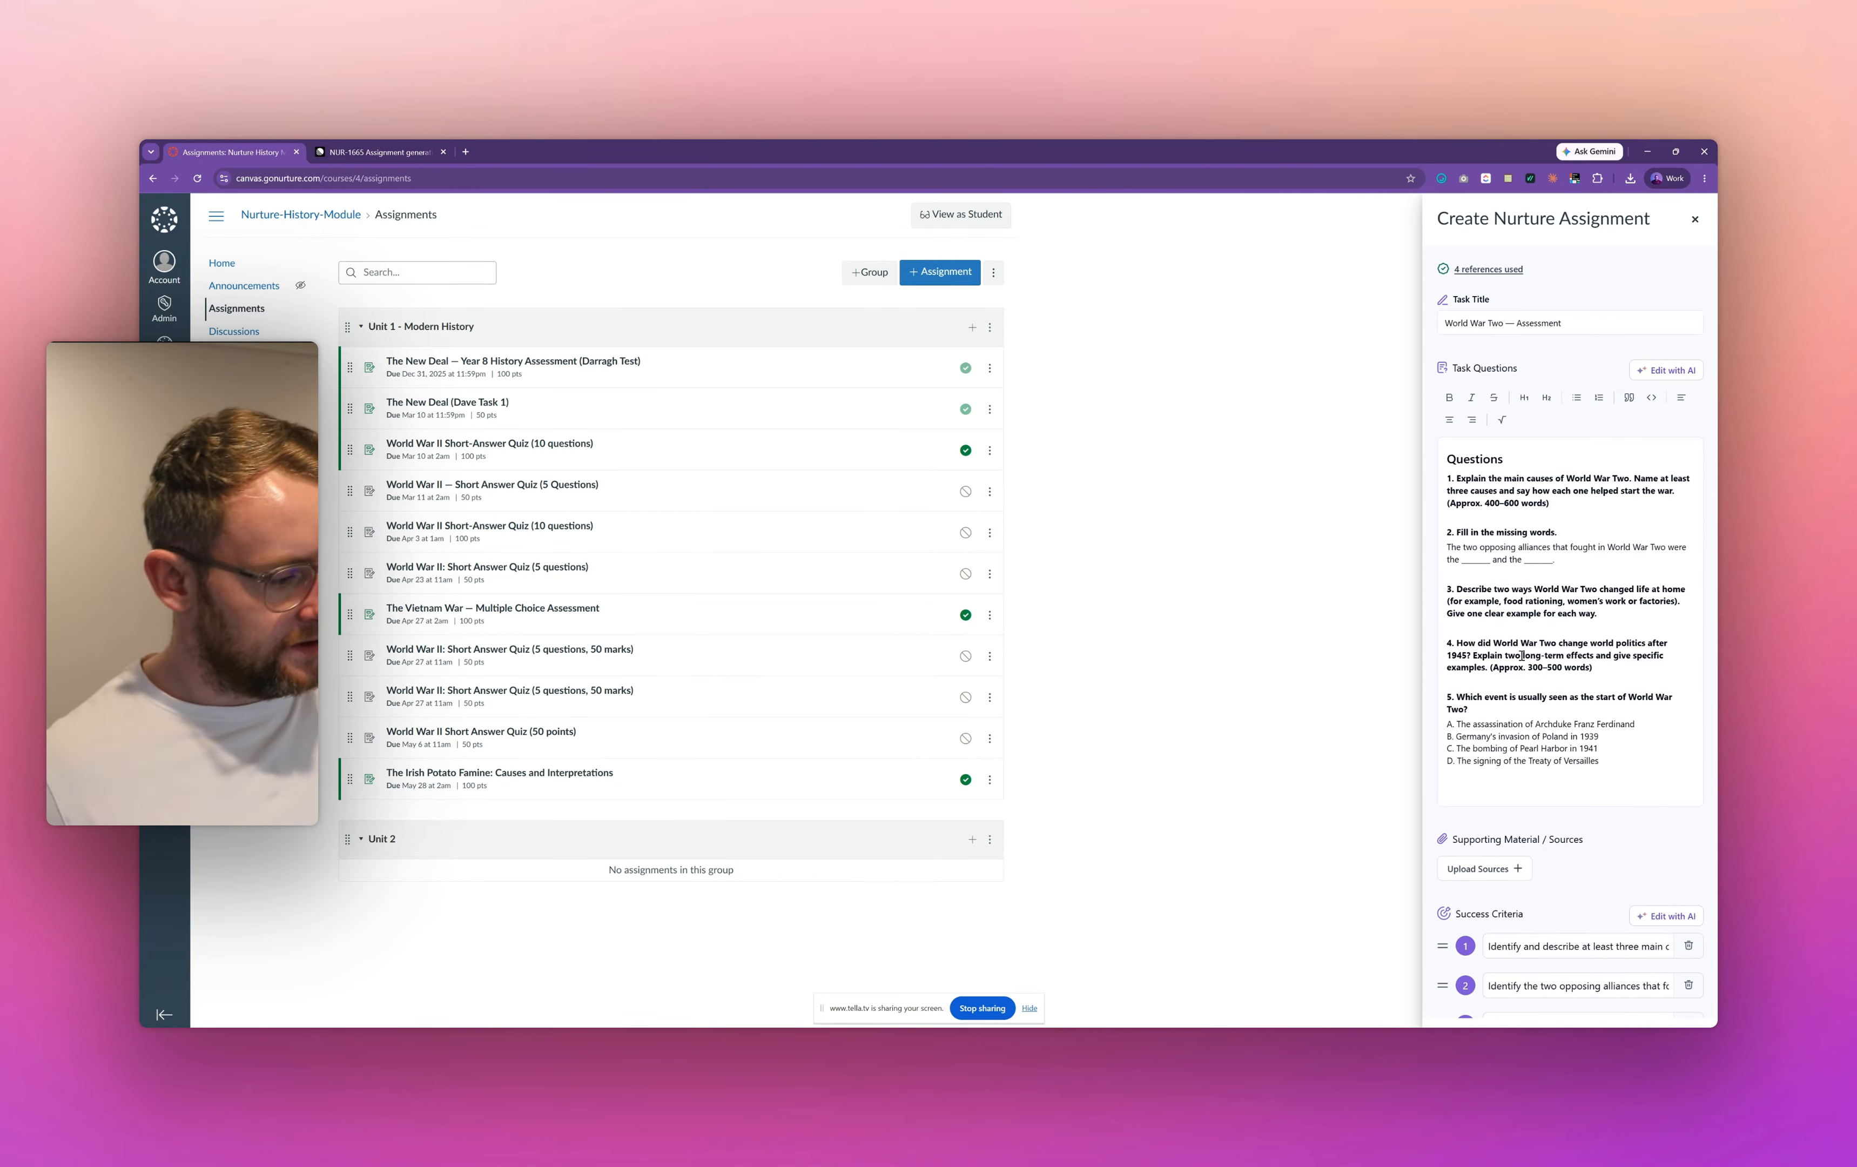
Step: View the AI refinement suggestions for the success criteria and close the editor without requesting a change
scroll(1513, 610, down, 3)
scroll(1557, 664, down, 1)
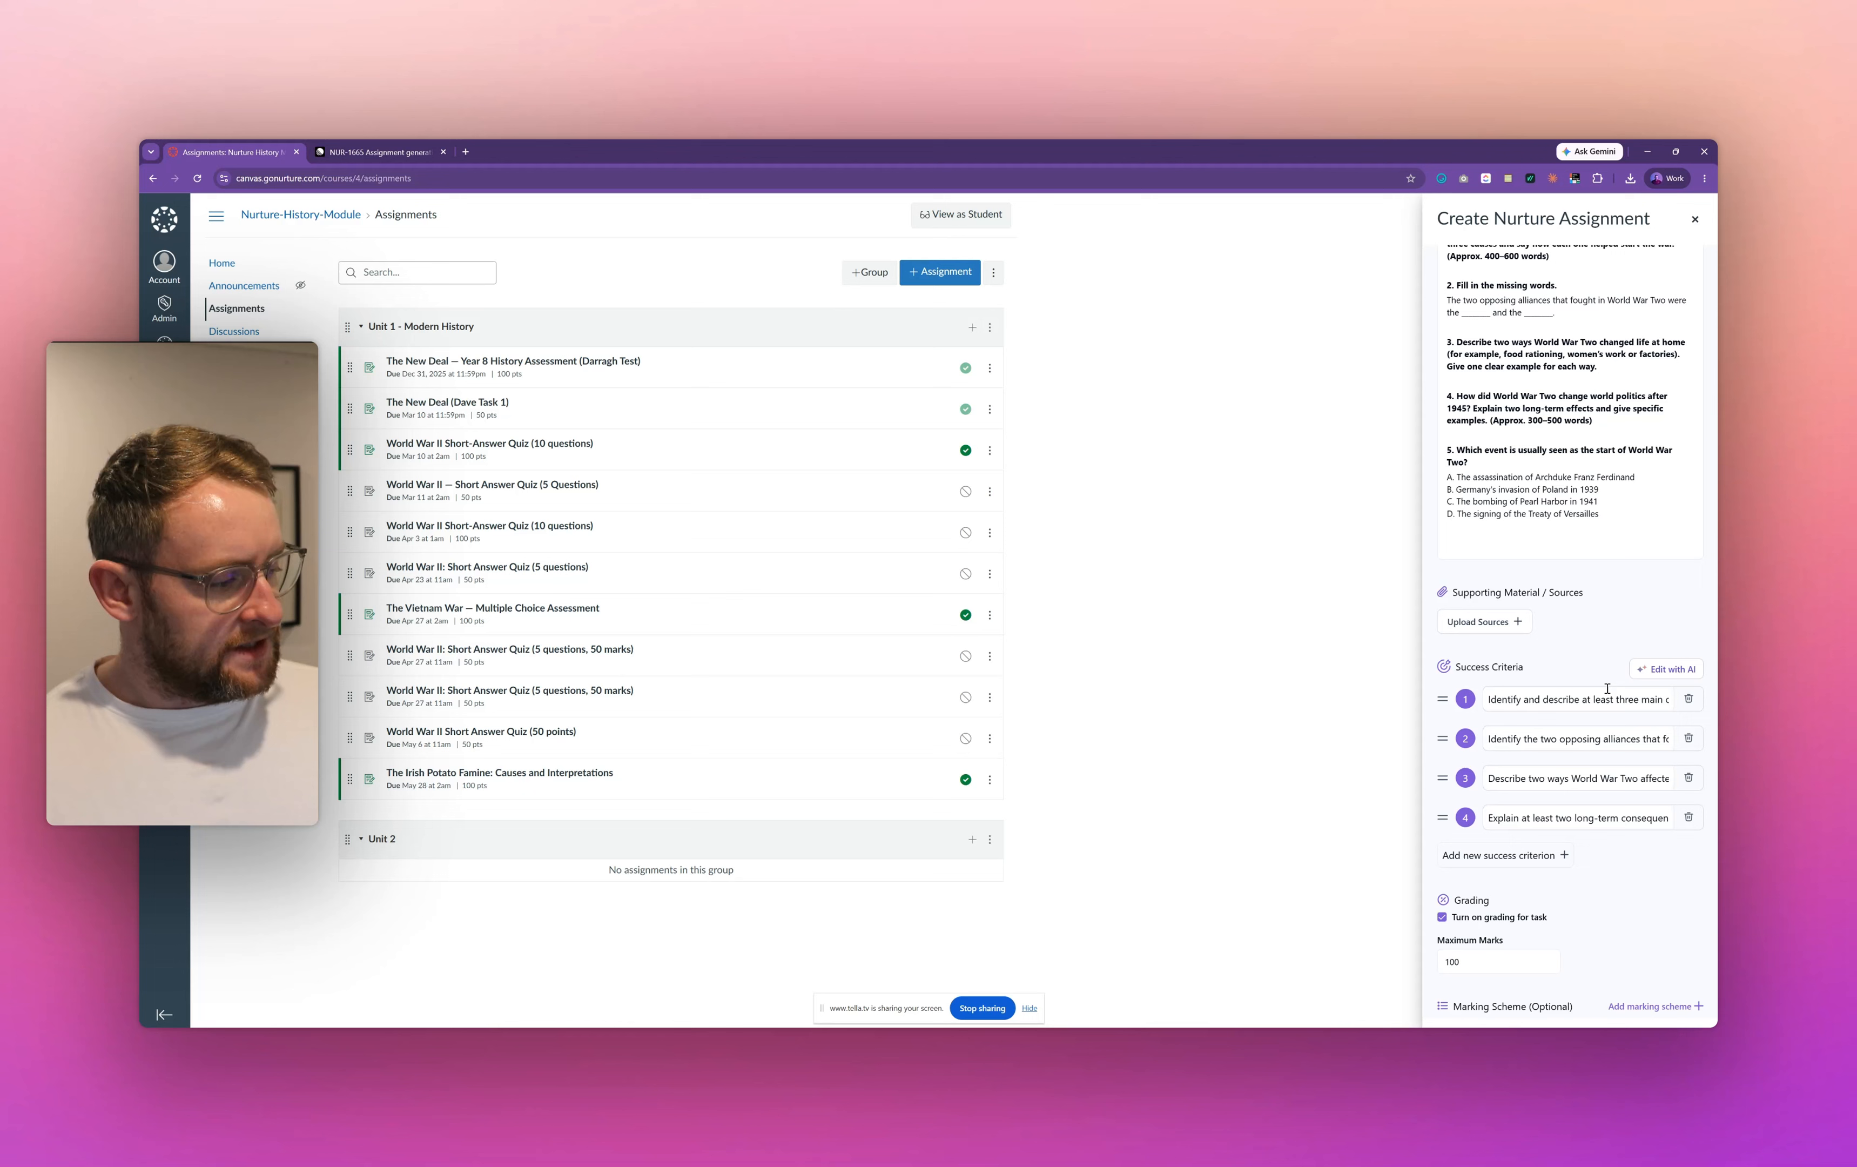
click(1664, 670)
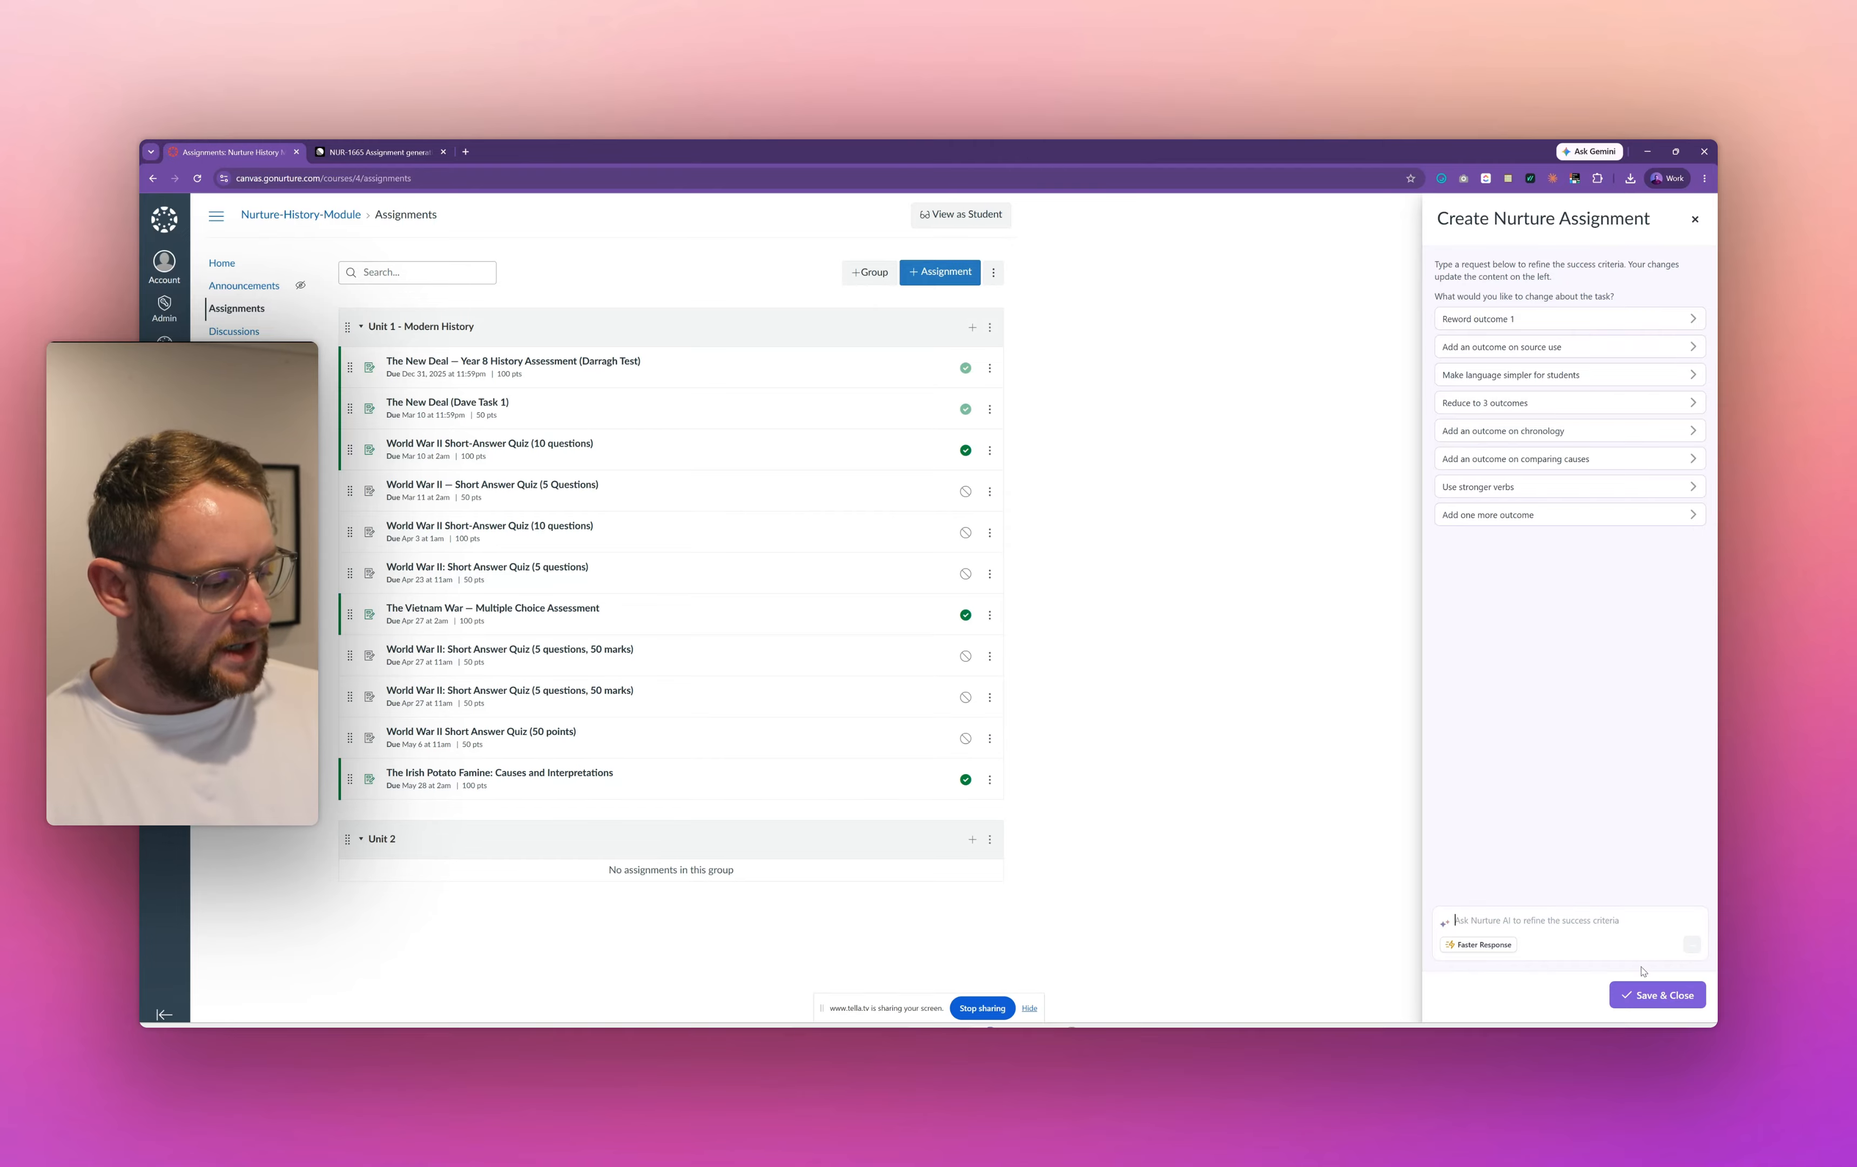
click(1654, 999)
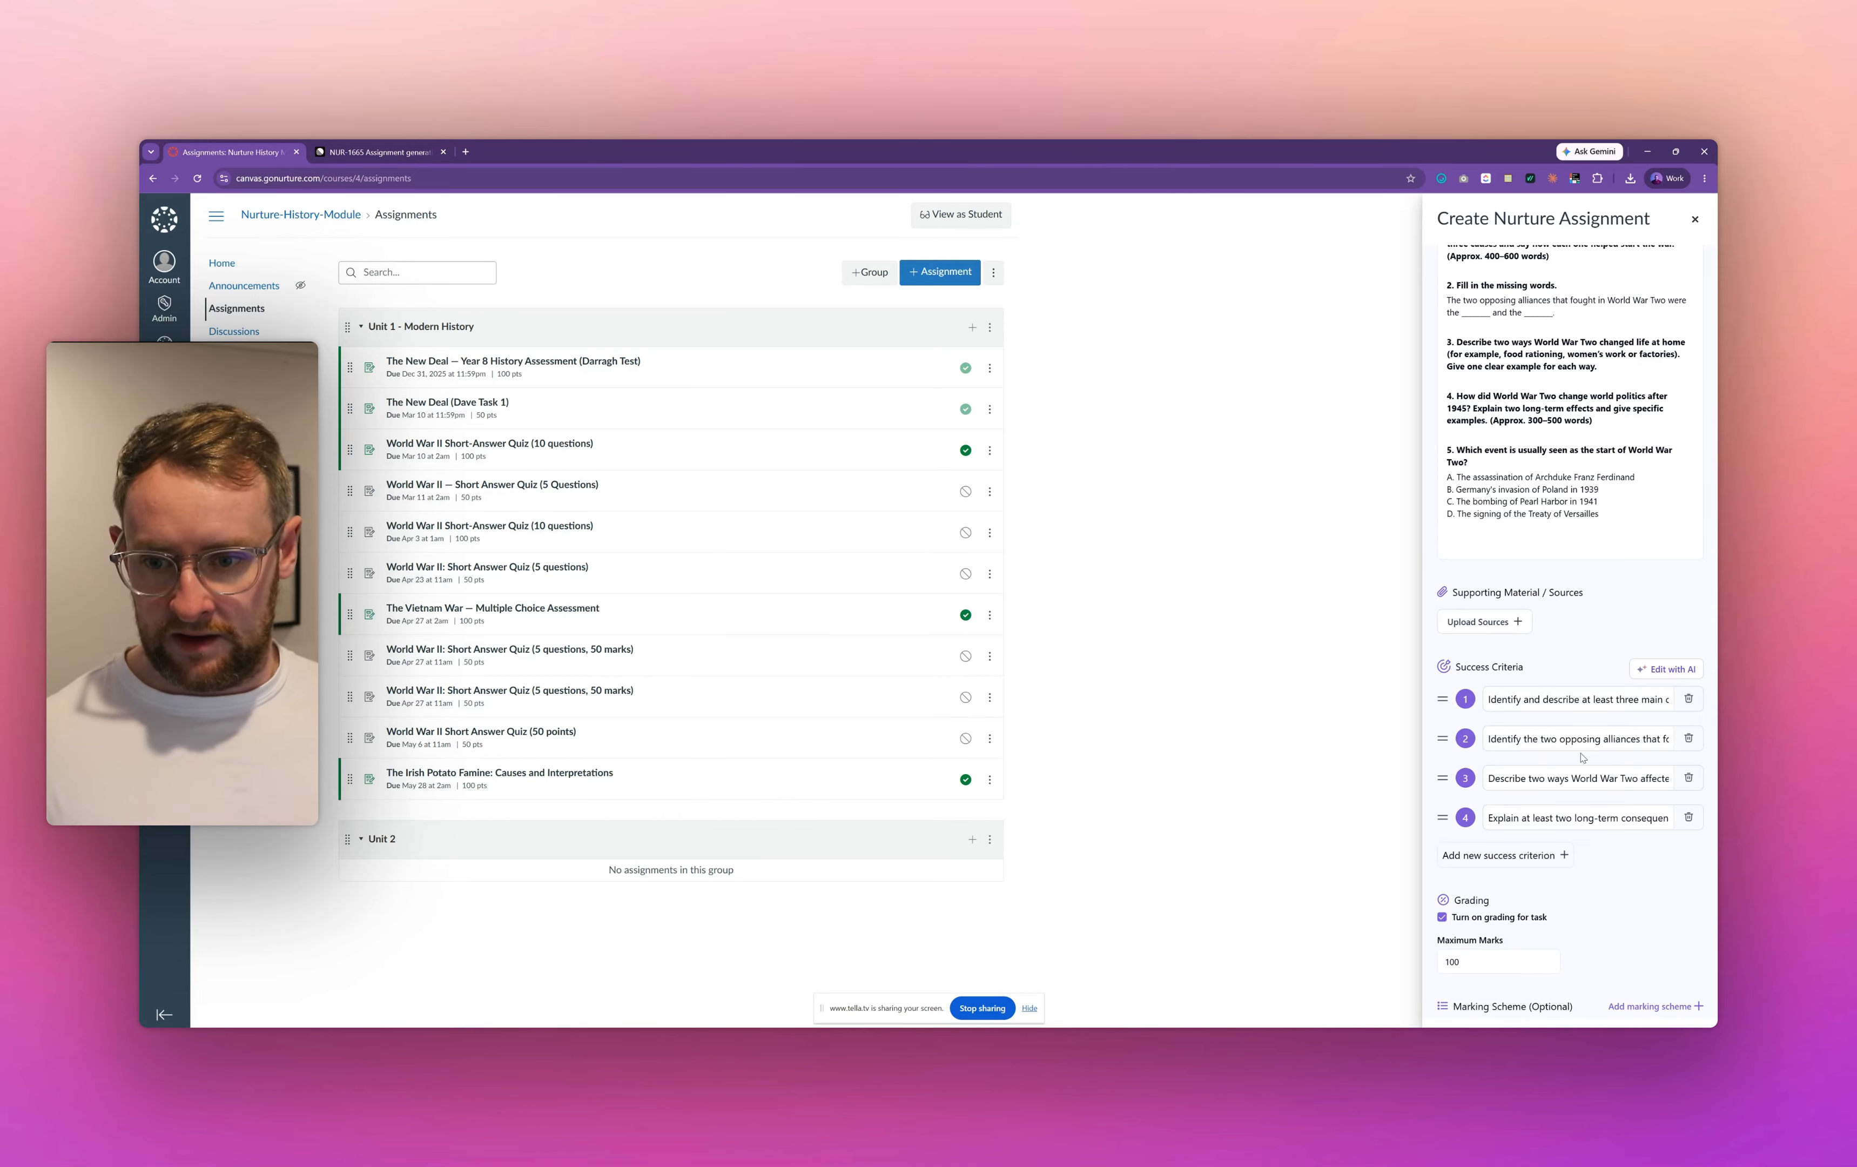
Step: Turn grading off and back on for the task, and set the maximum marks to 50
scroll(1587, 740, up, 3)
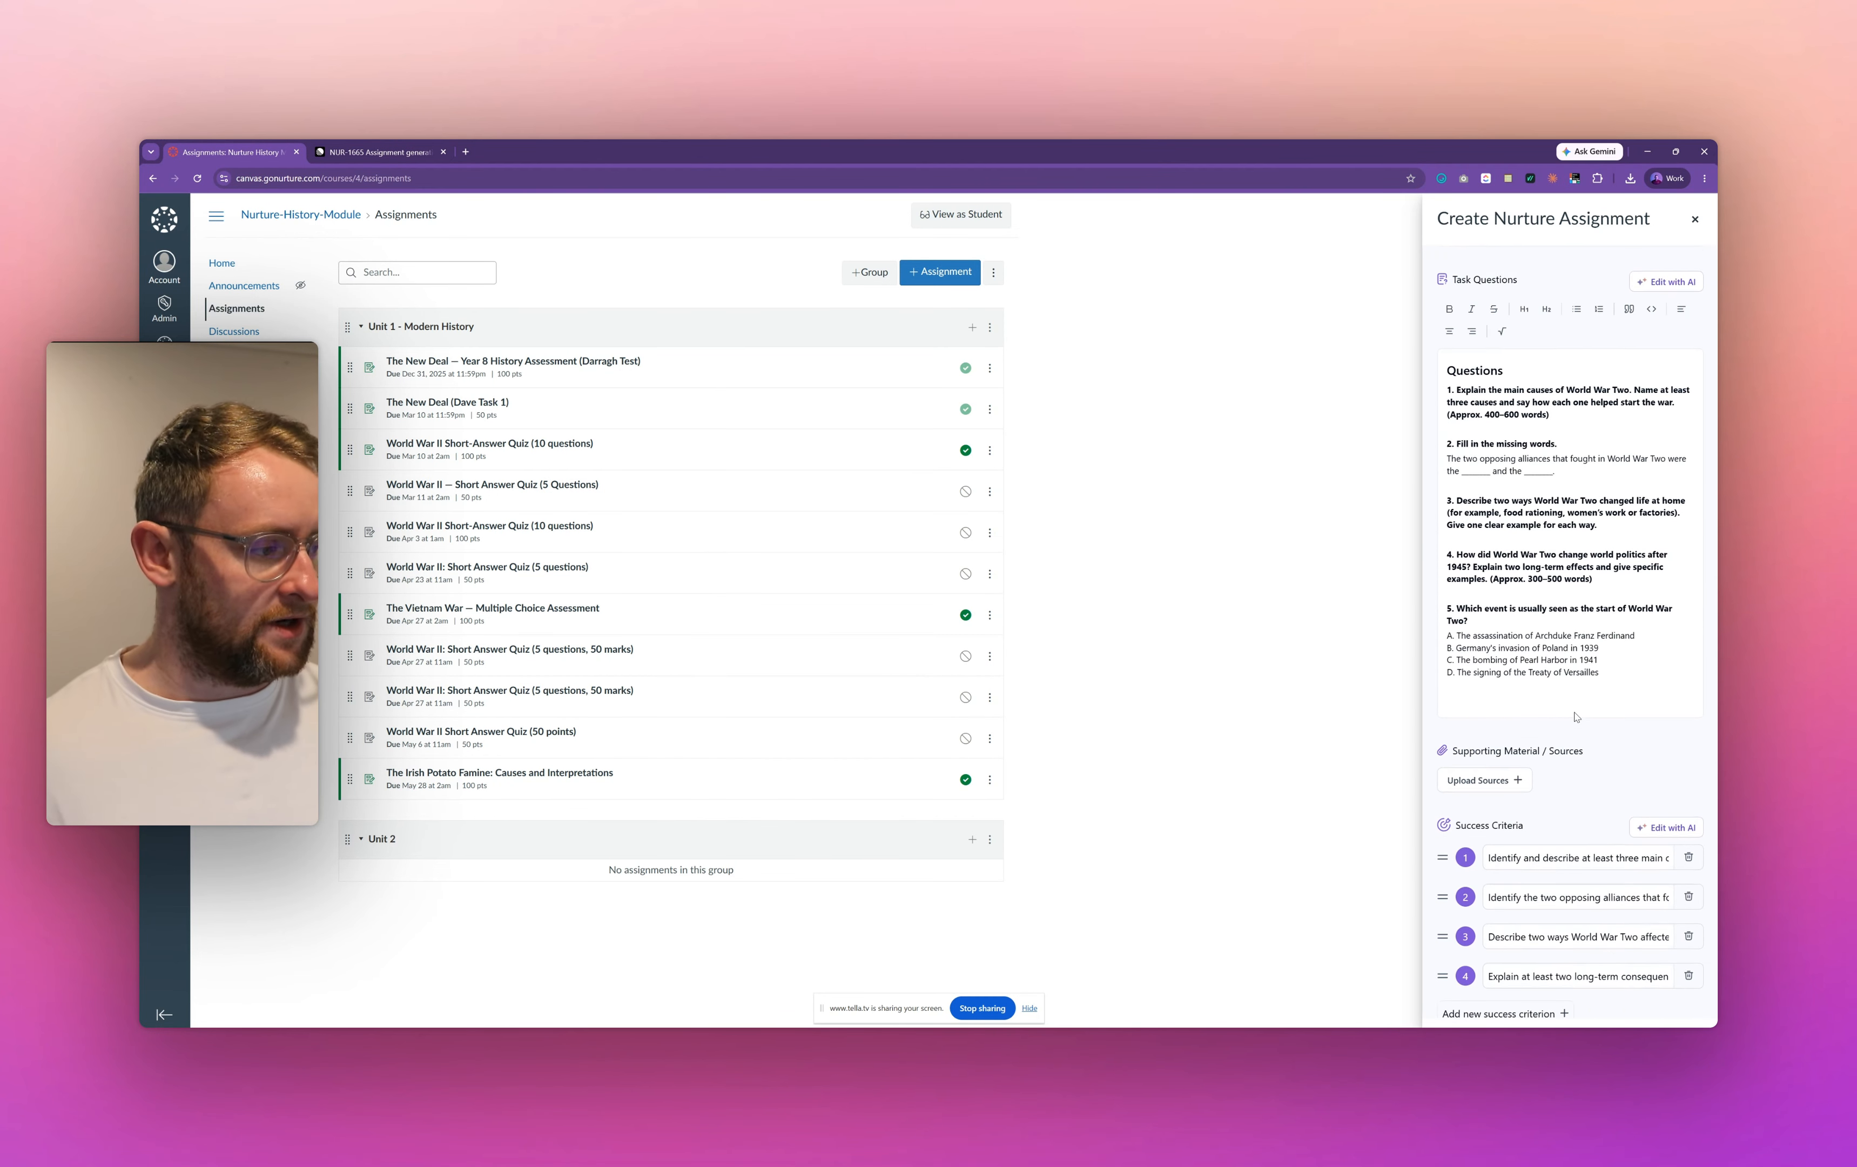
scroll(1585, 545, down, 8)
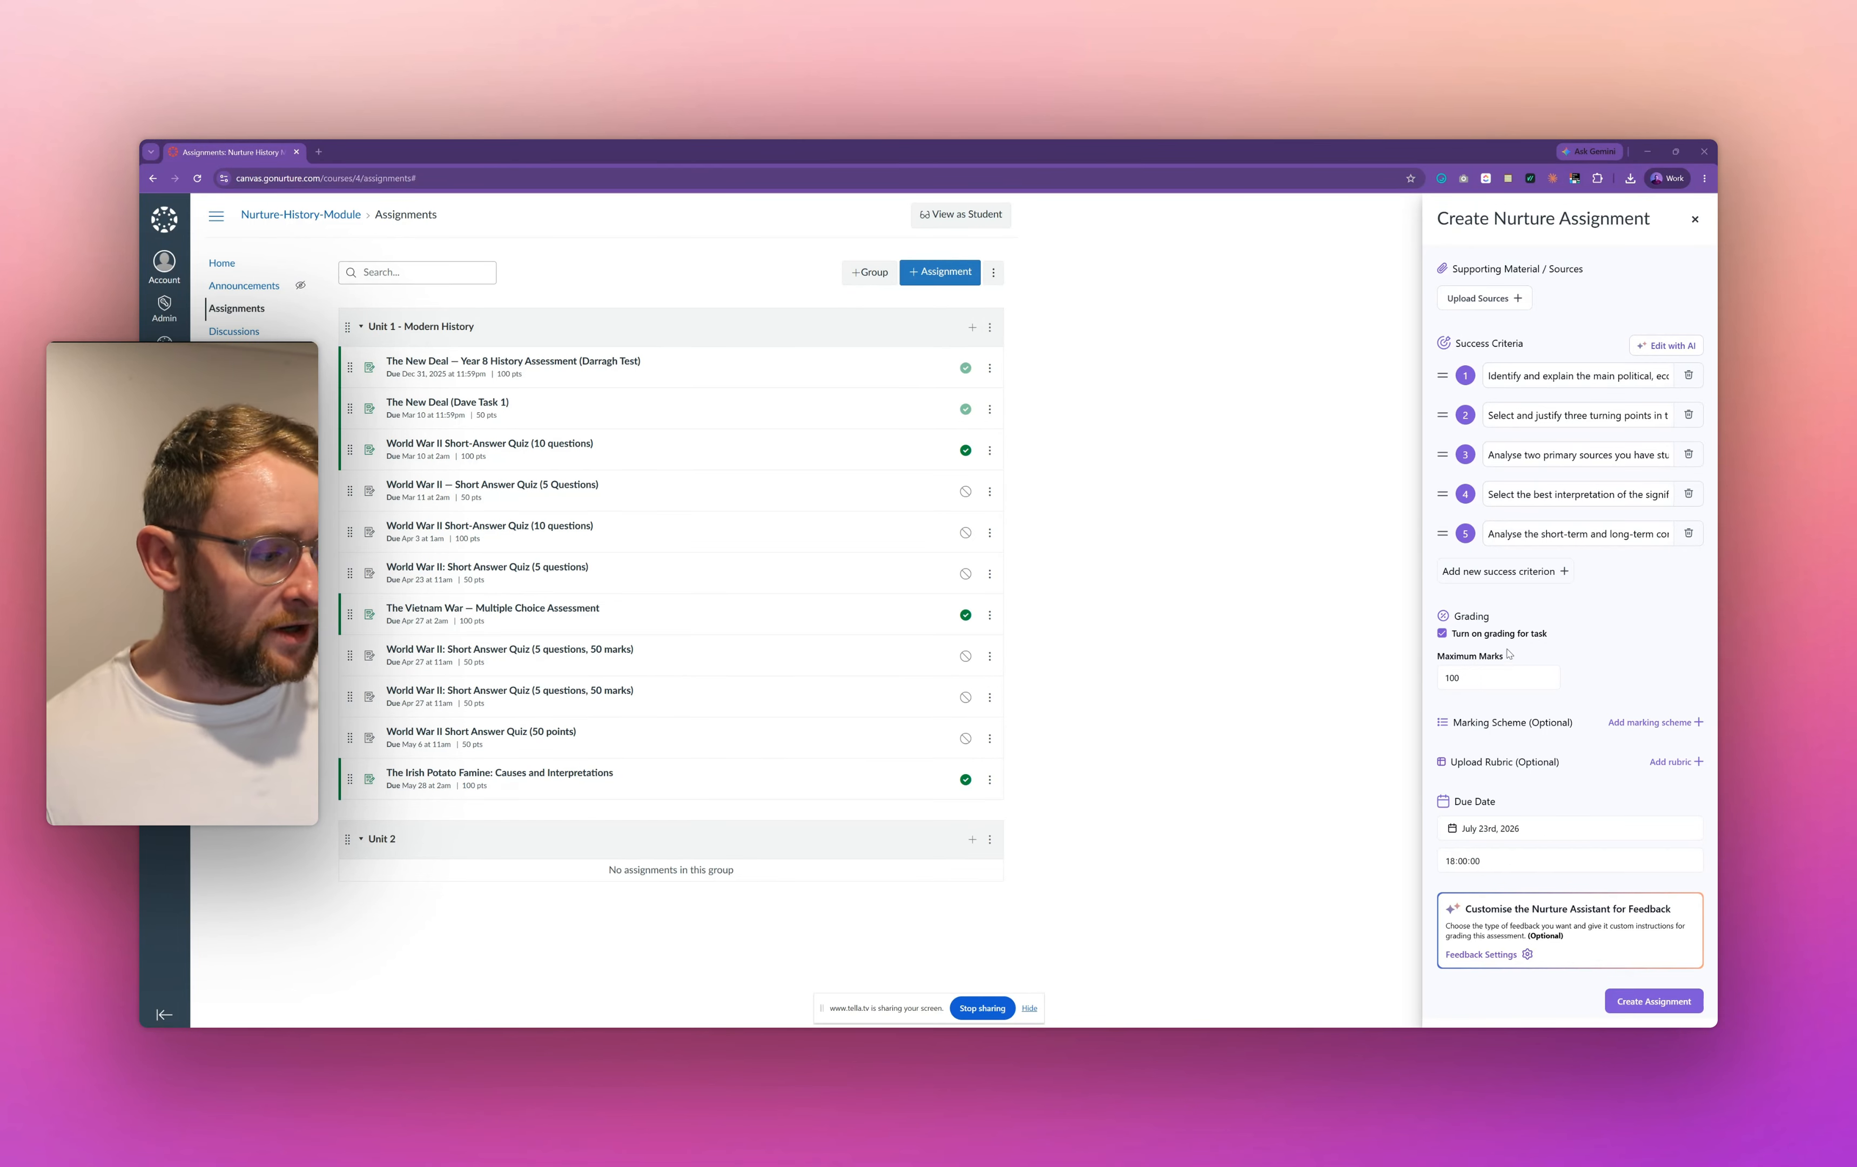
click(1442, 634)
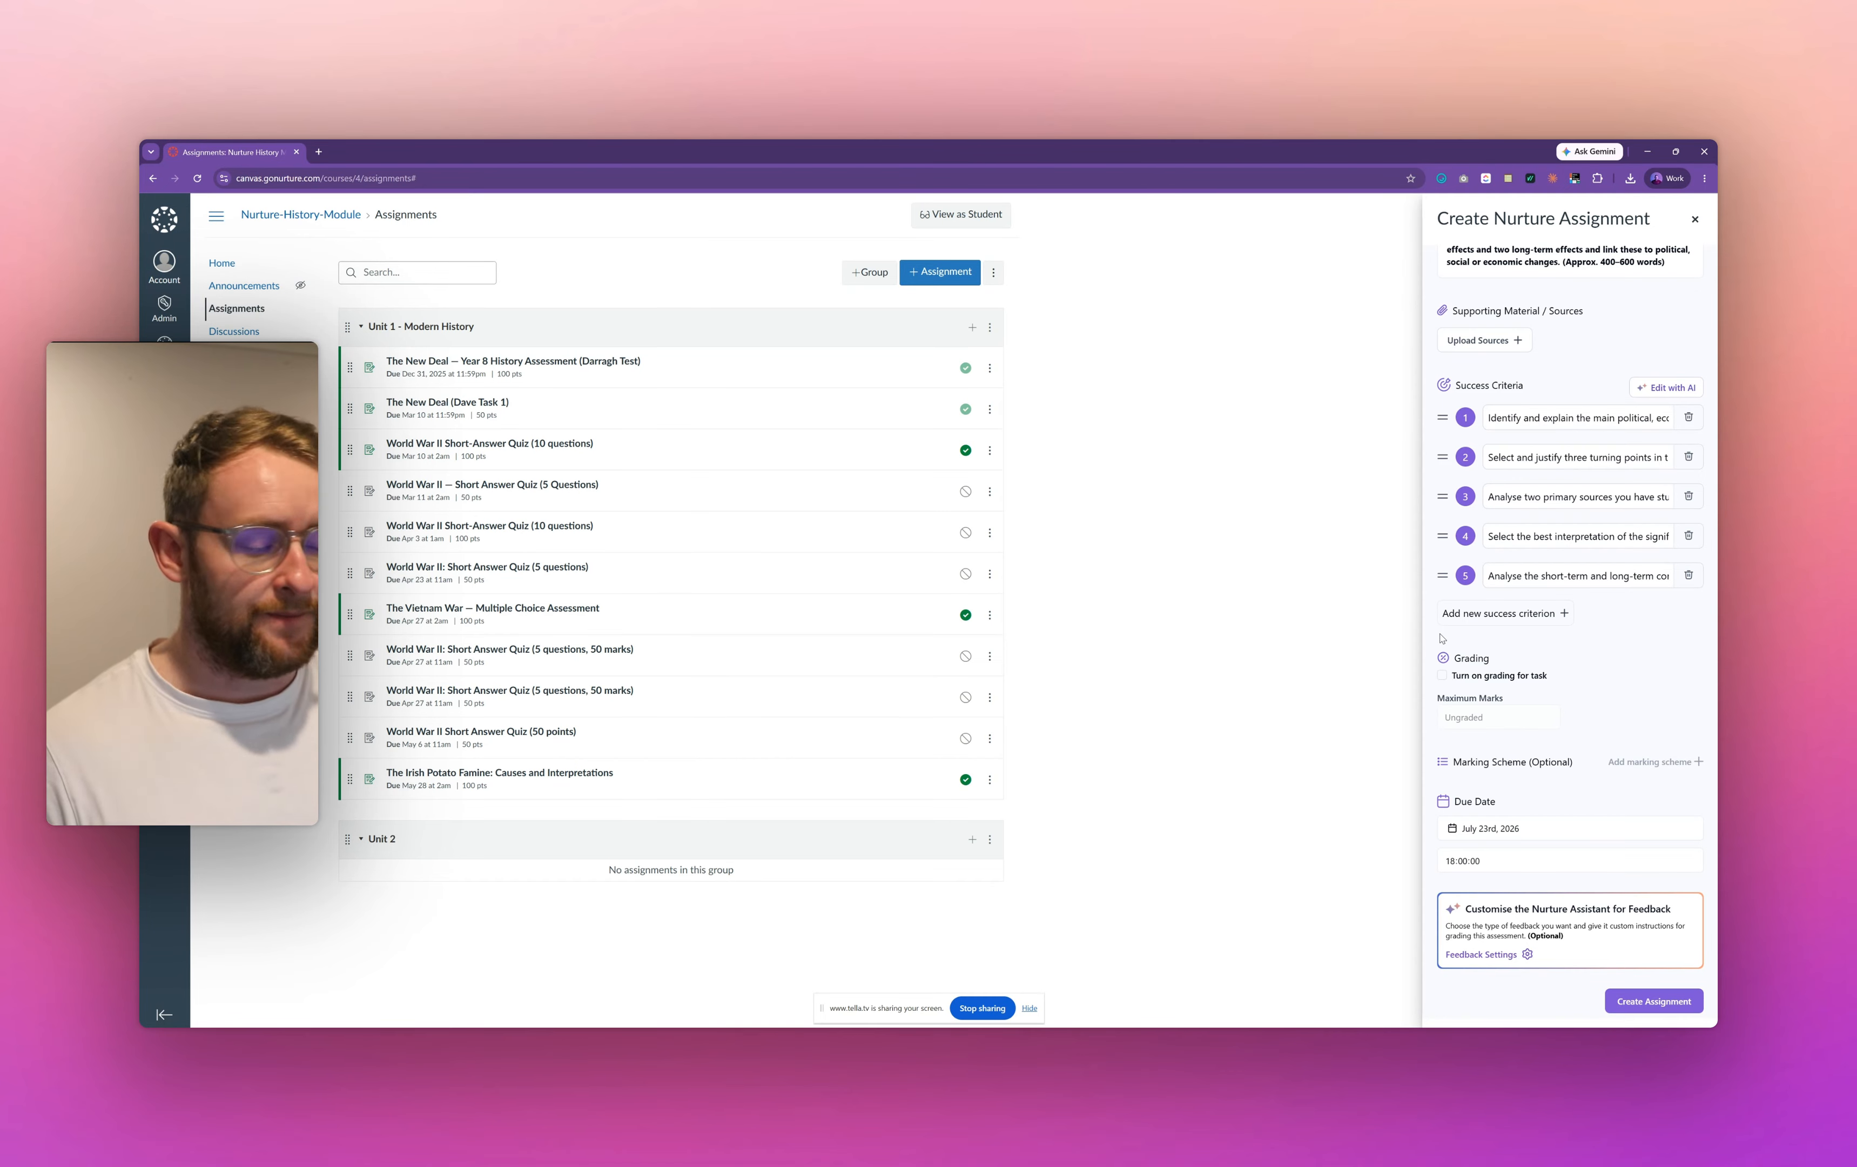
click(1442, 677)
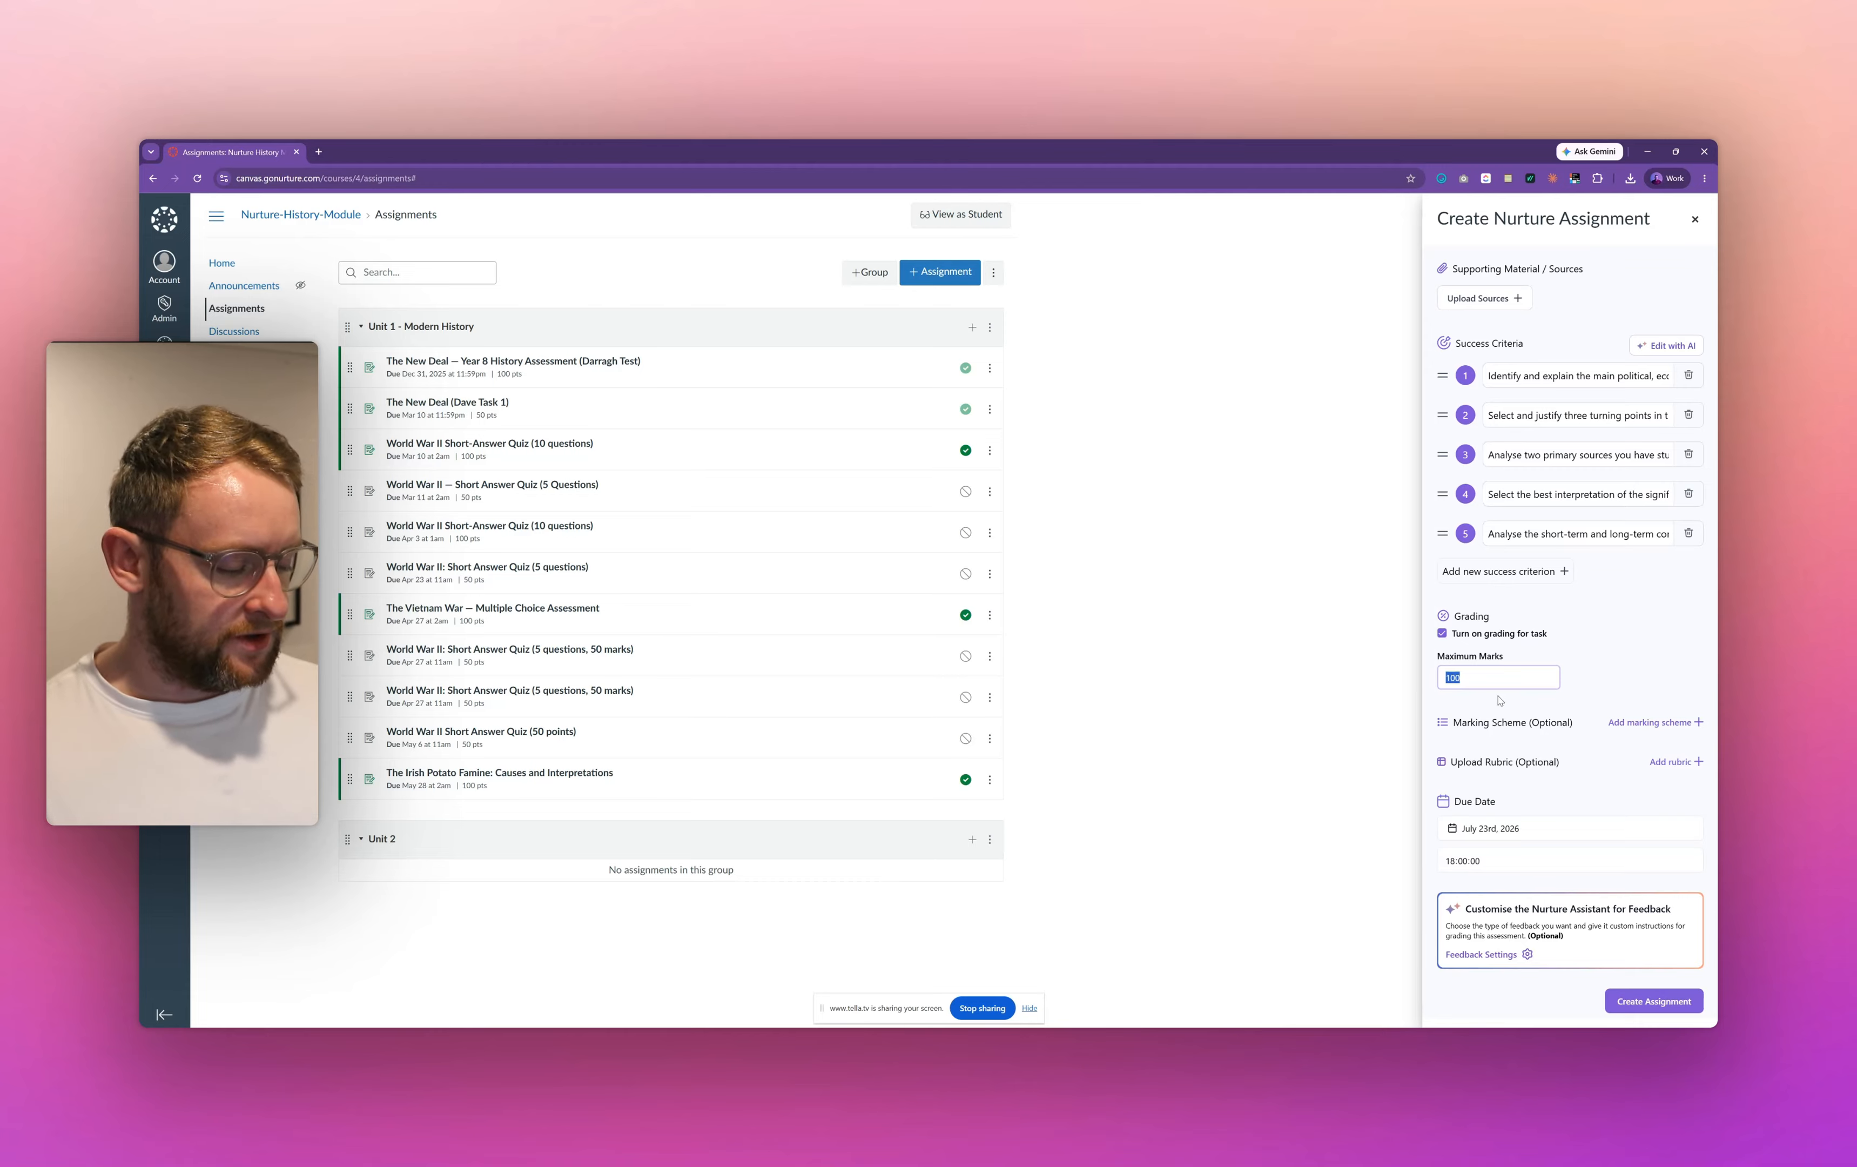
text(50)
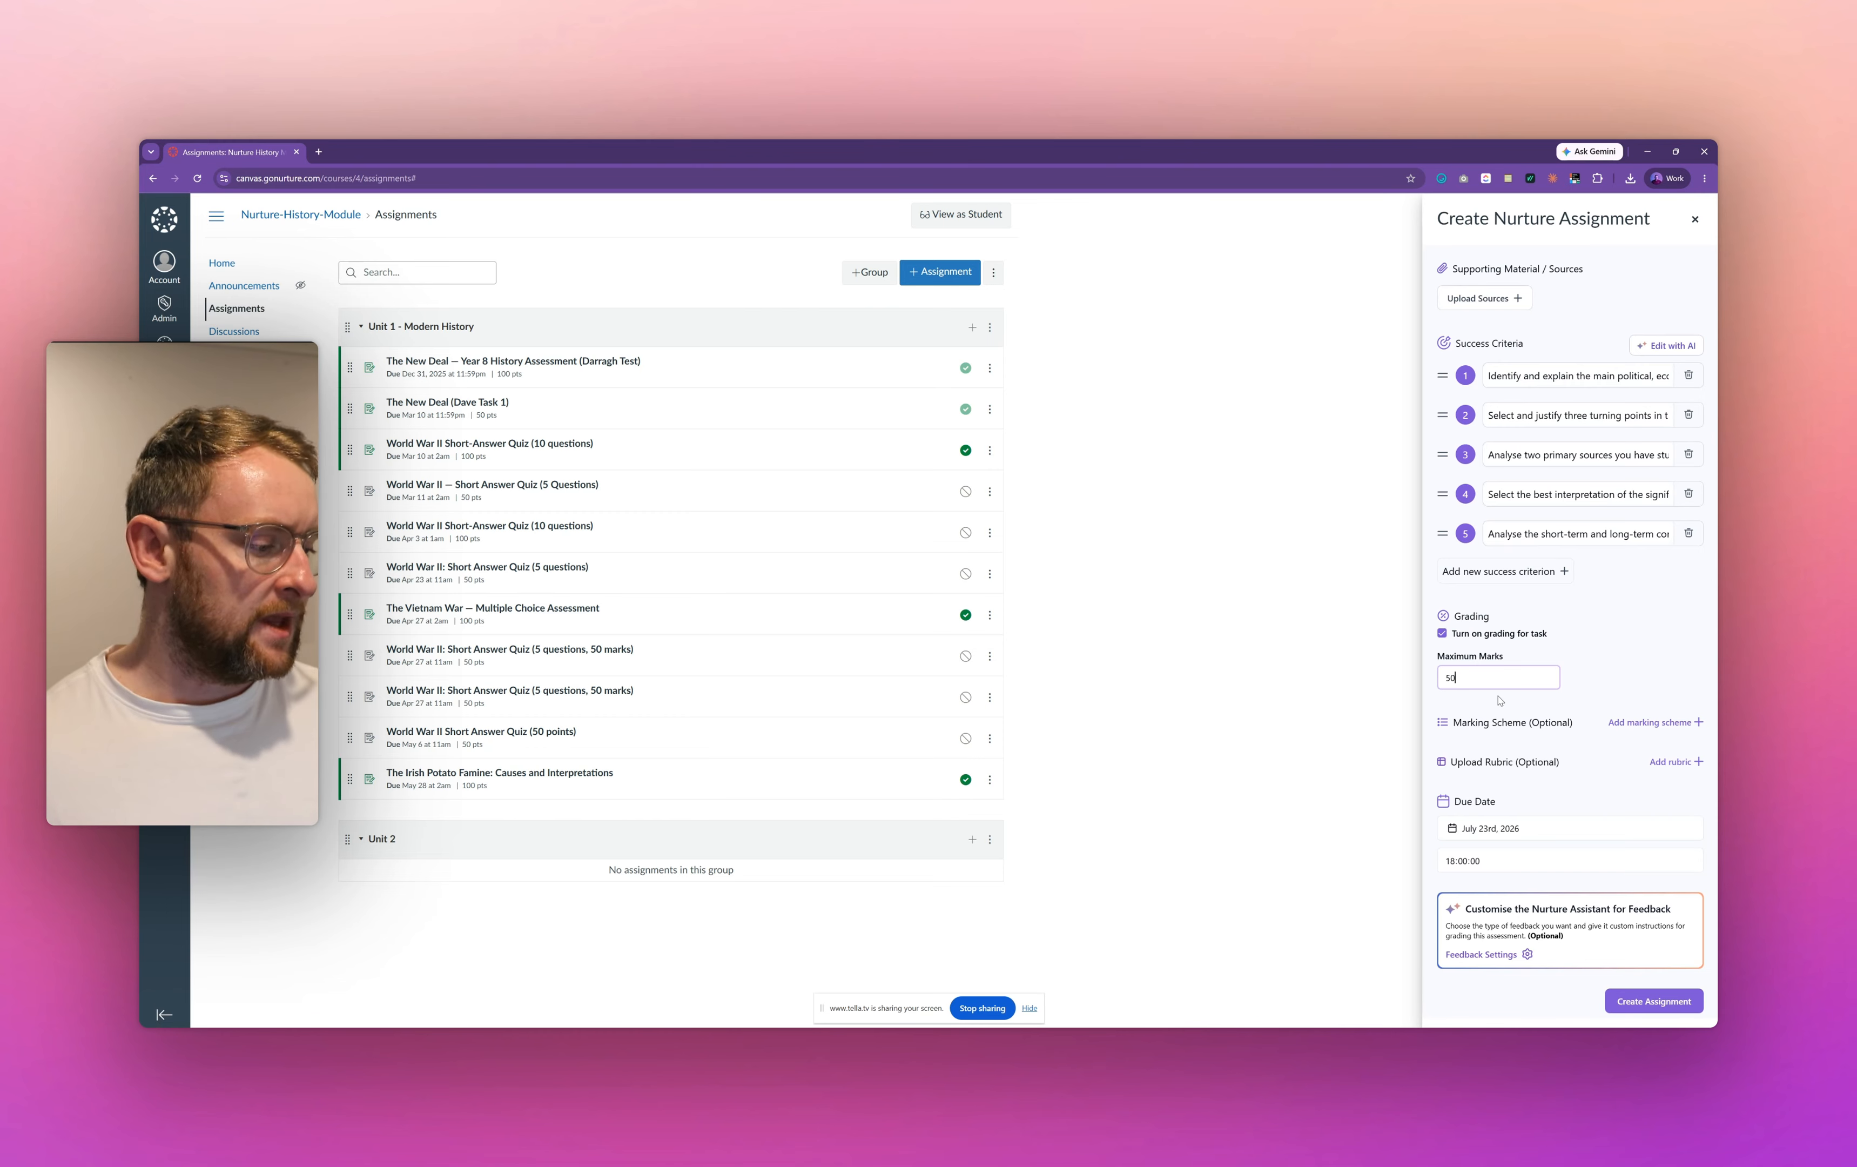
click(1600, 695)
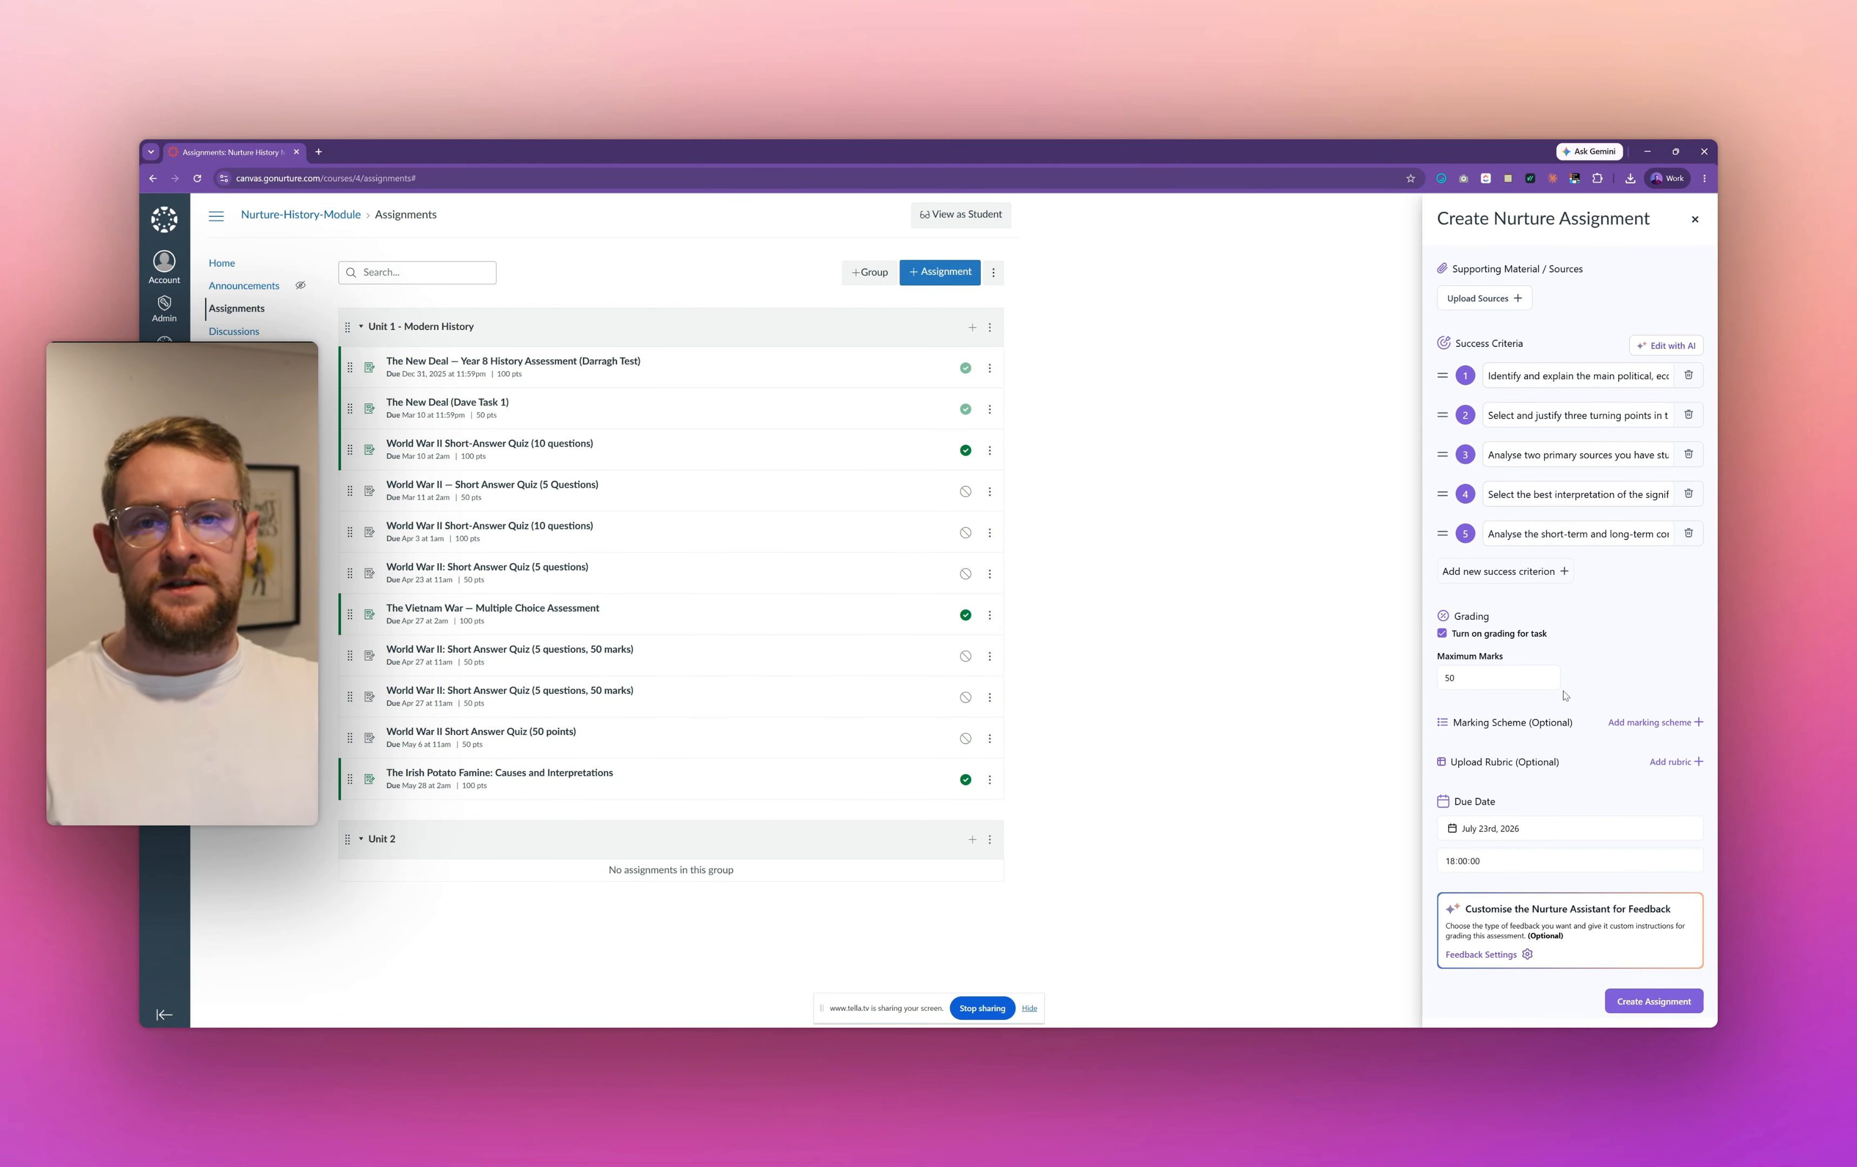
Step: Add a marking scheme to the task and generate its content with AI
click(1628, 724)
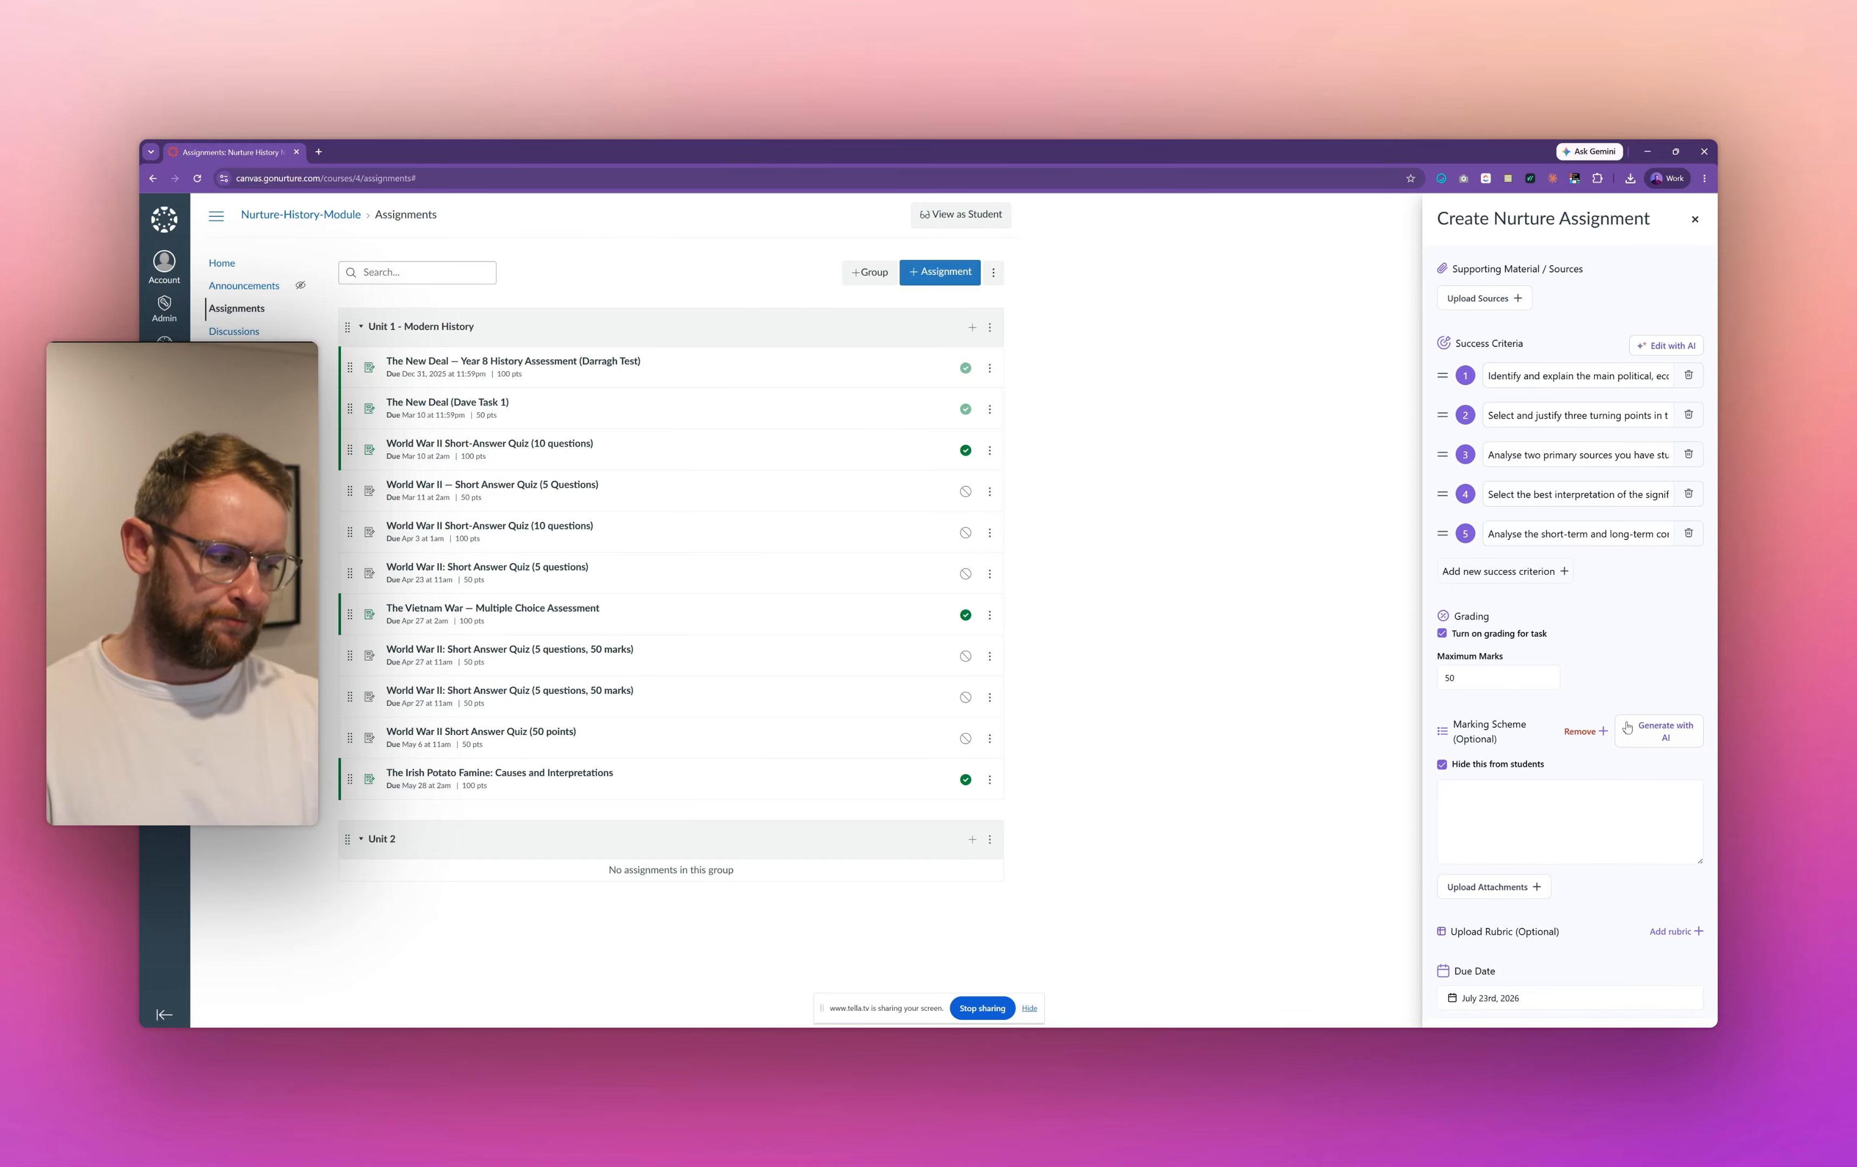
scroll(1580, 687, down, 3)
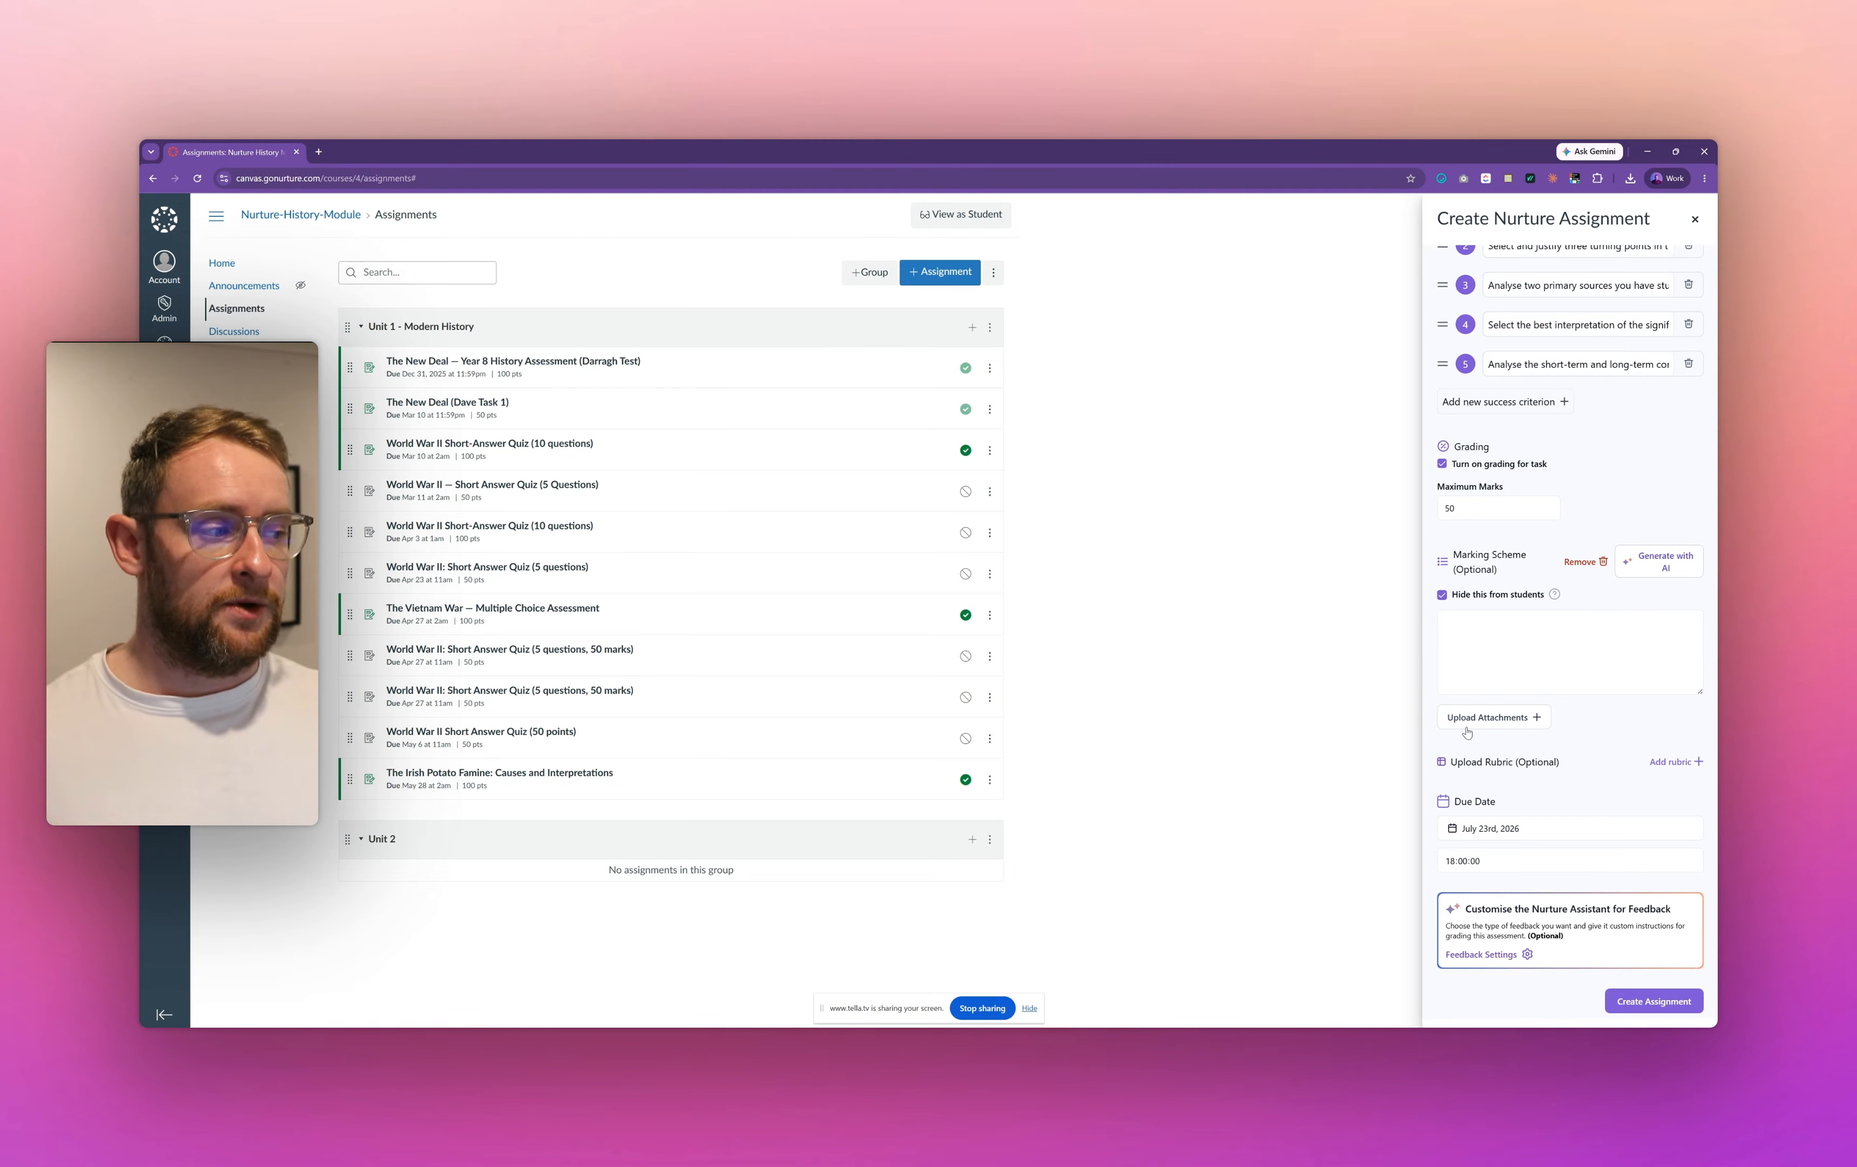
scroll(1466, 731, up, 10)
scroll(1466, 724, up, 2)
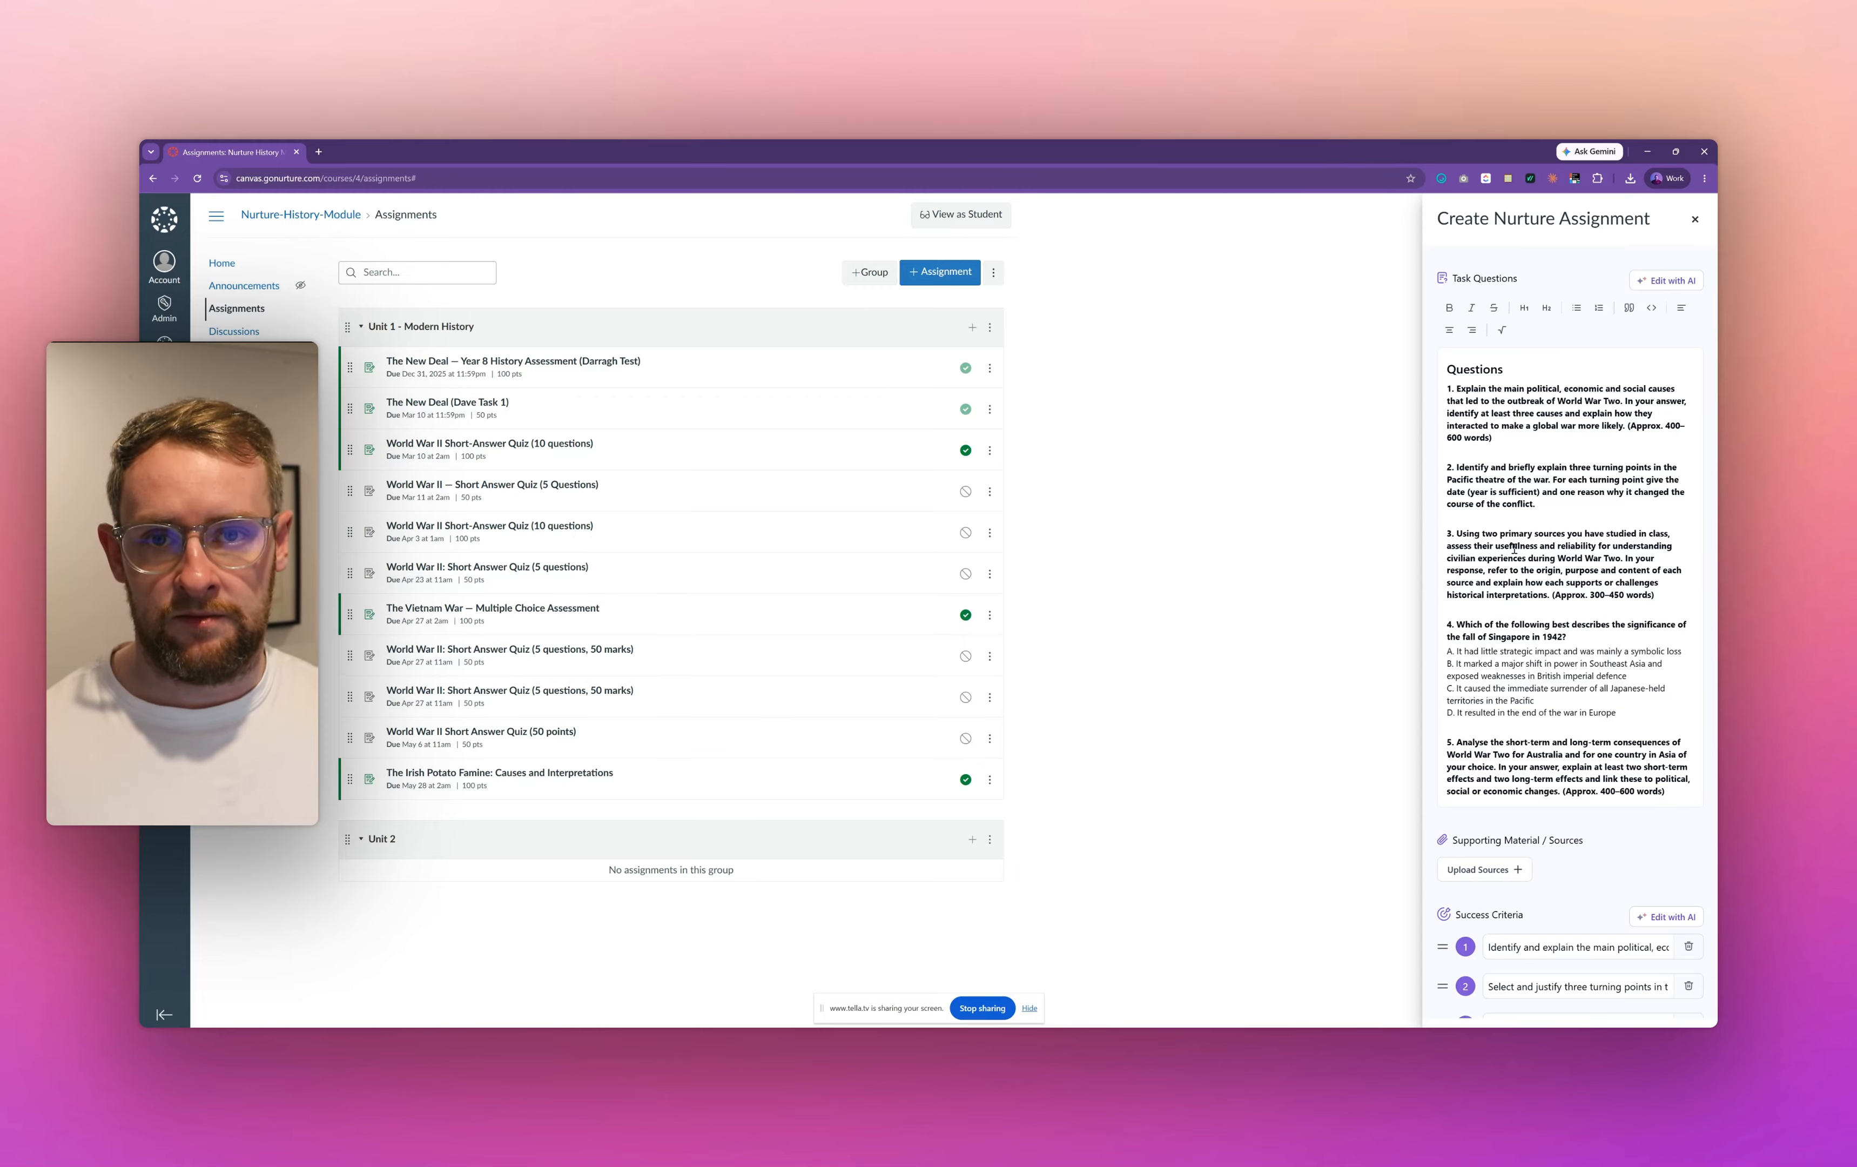
scroll(1514, 547, down, 10)
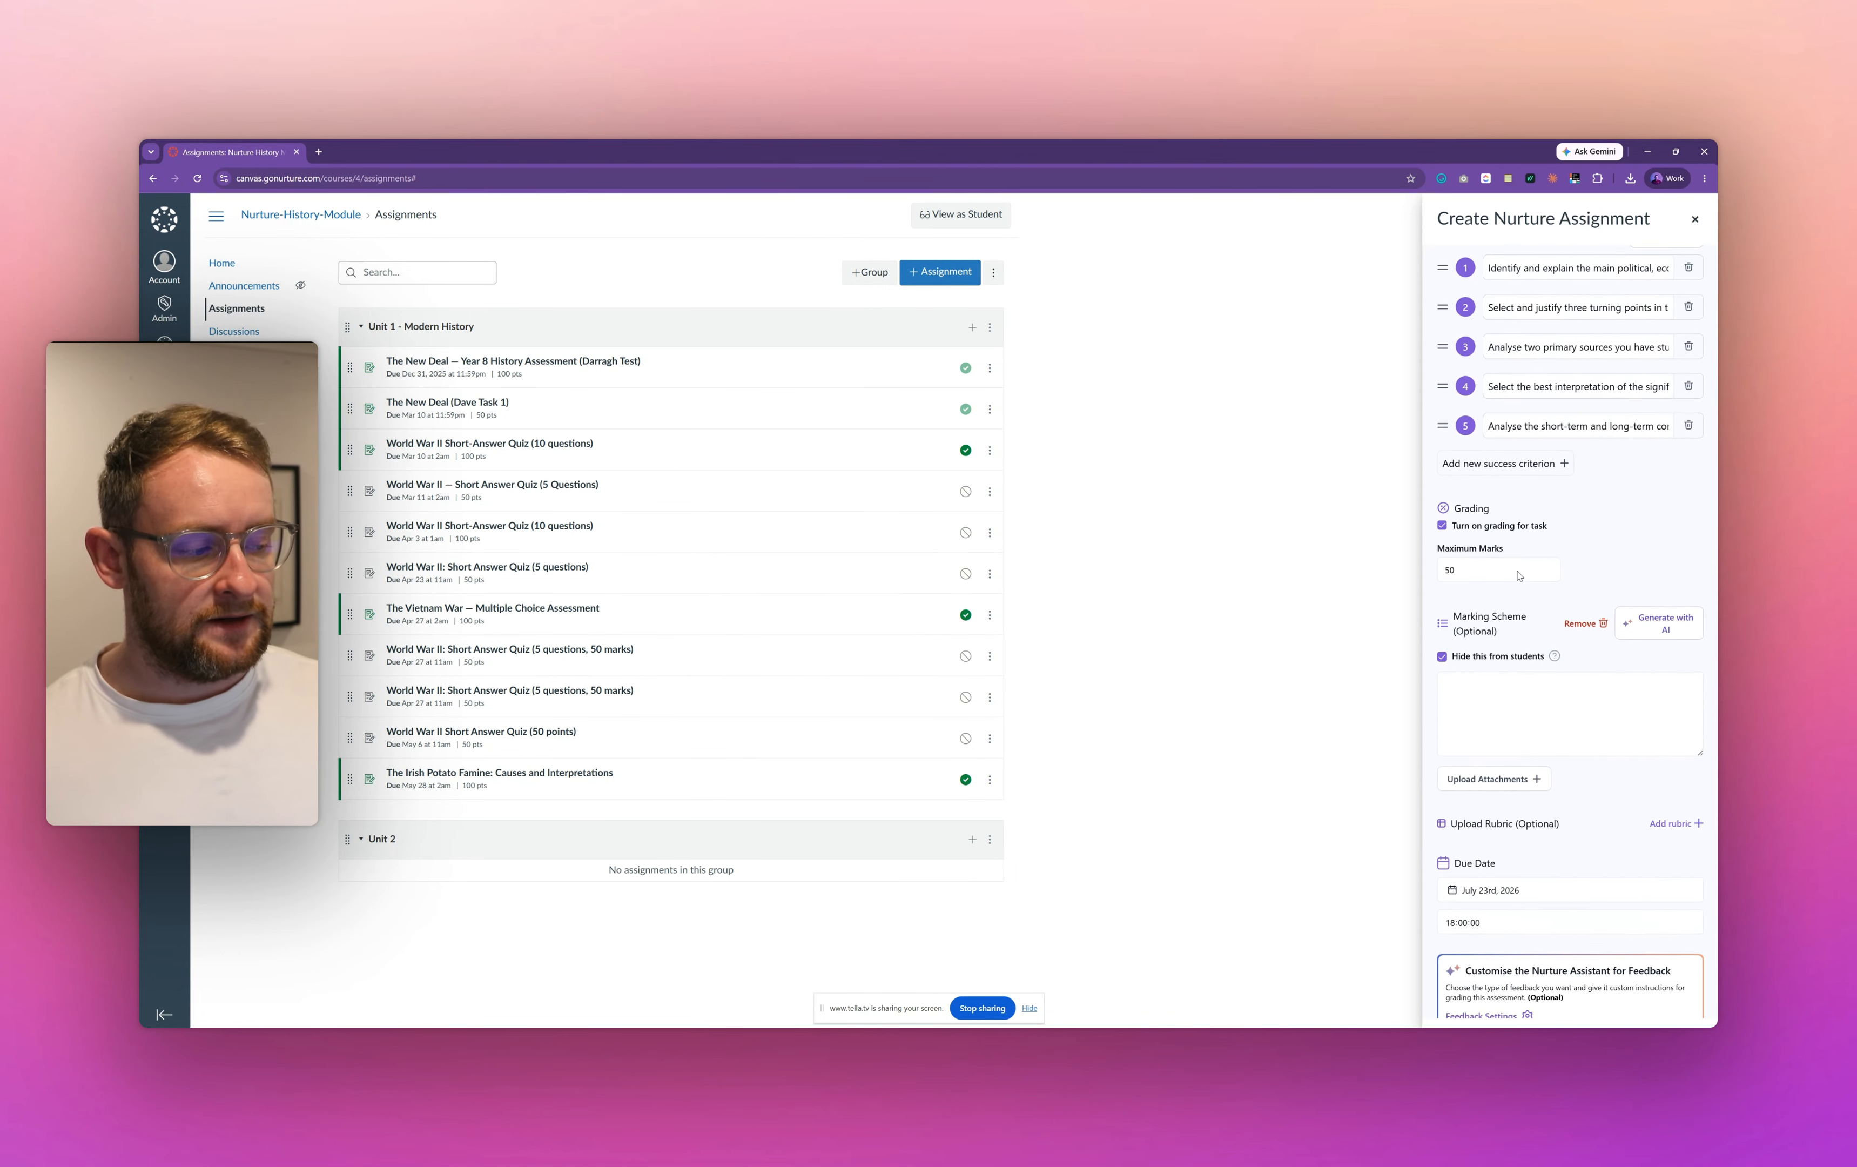
scroll(1518, 575, down, 1)
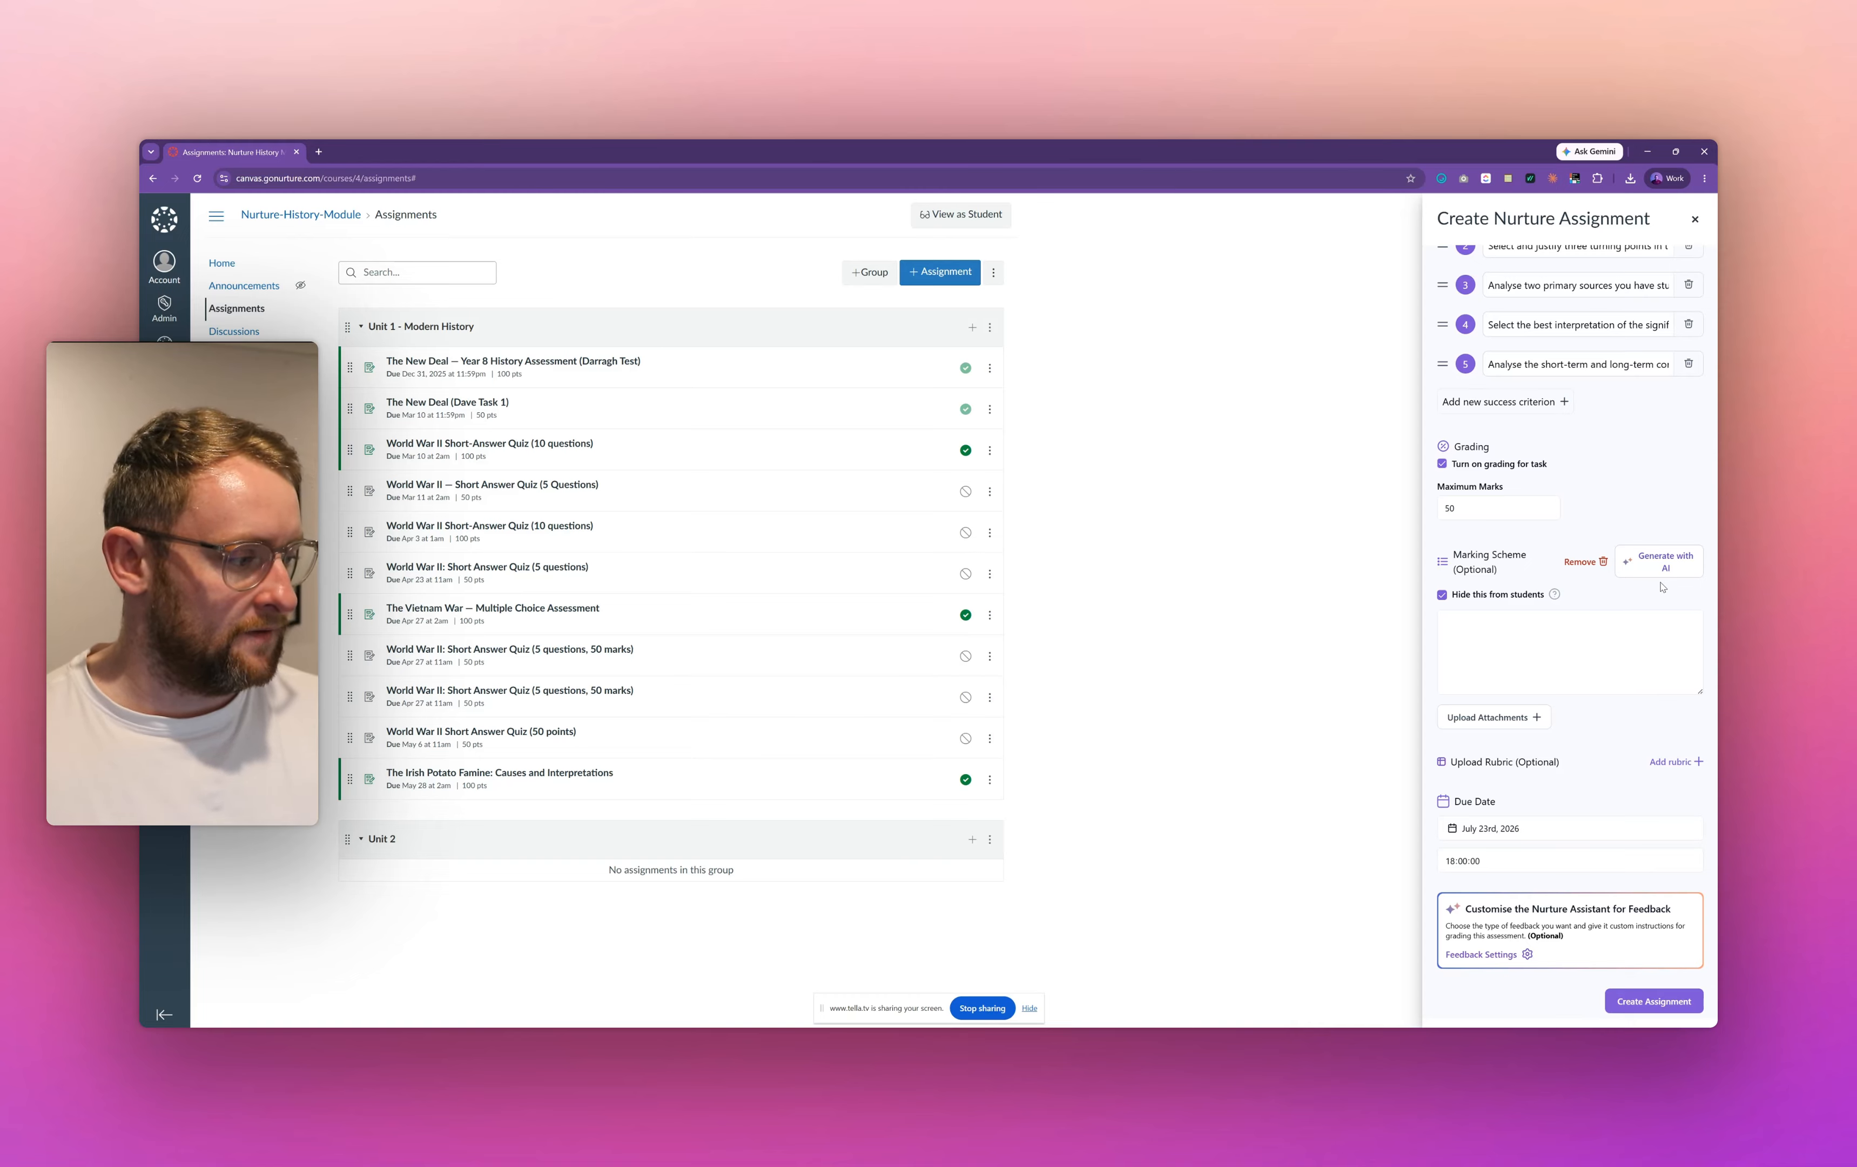
click(1668, 565)
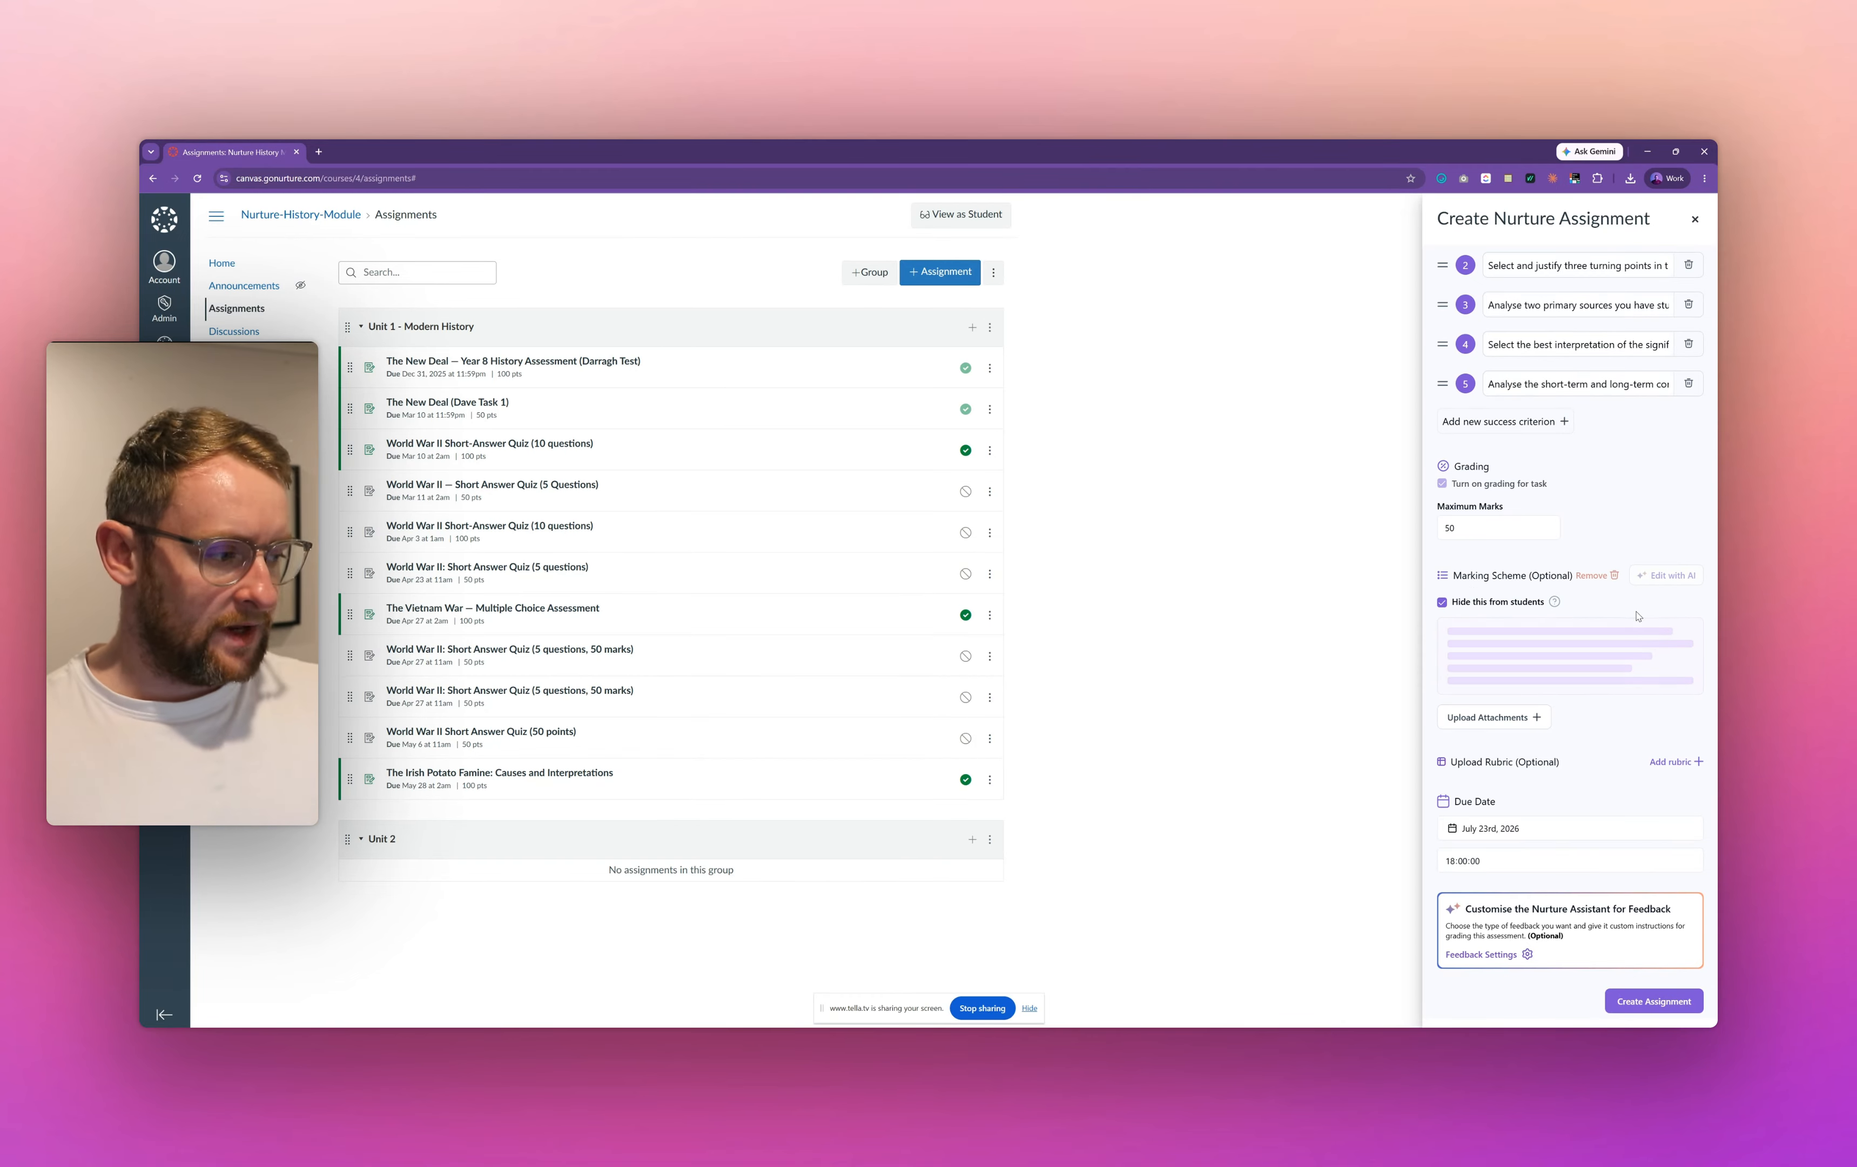
Step: Enlarge the marking scheme text area and read the general marker guidance and the marks criteria for Questions 1 and 2
scroll(1563, 433, up, 5)
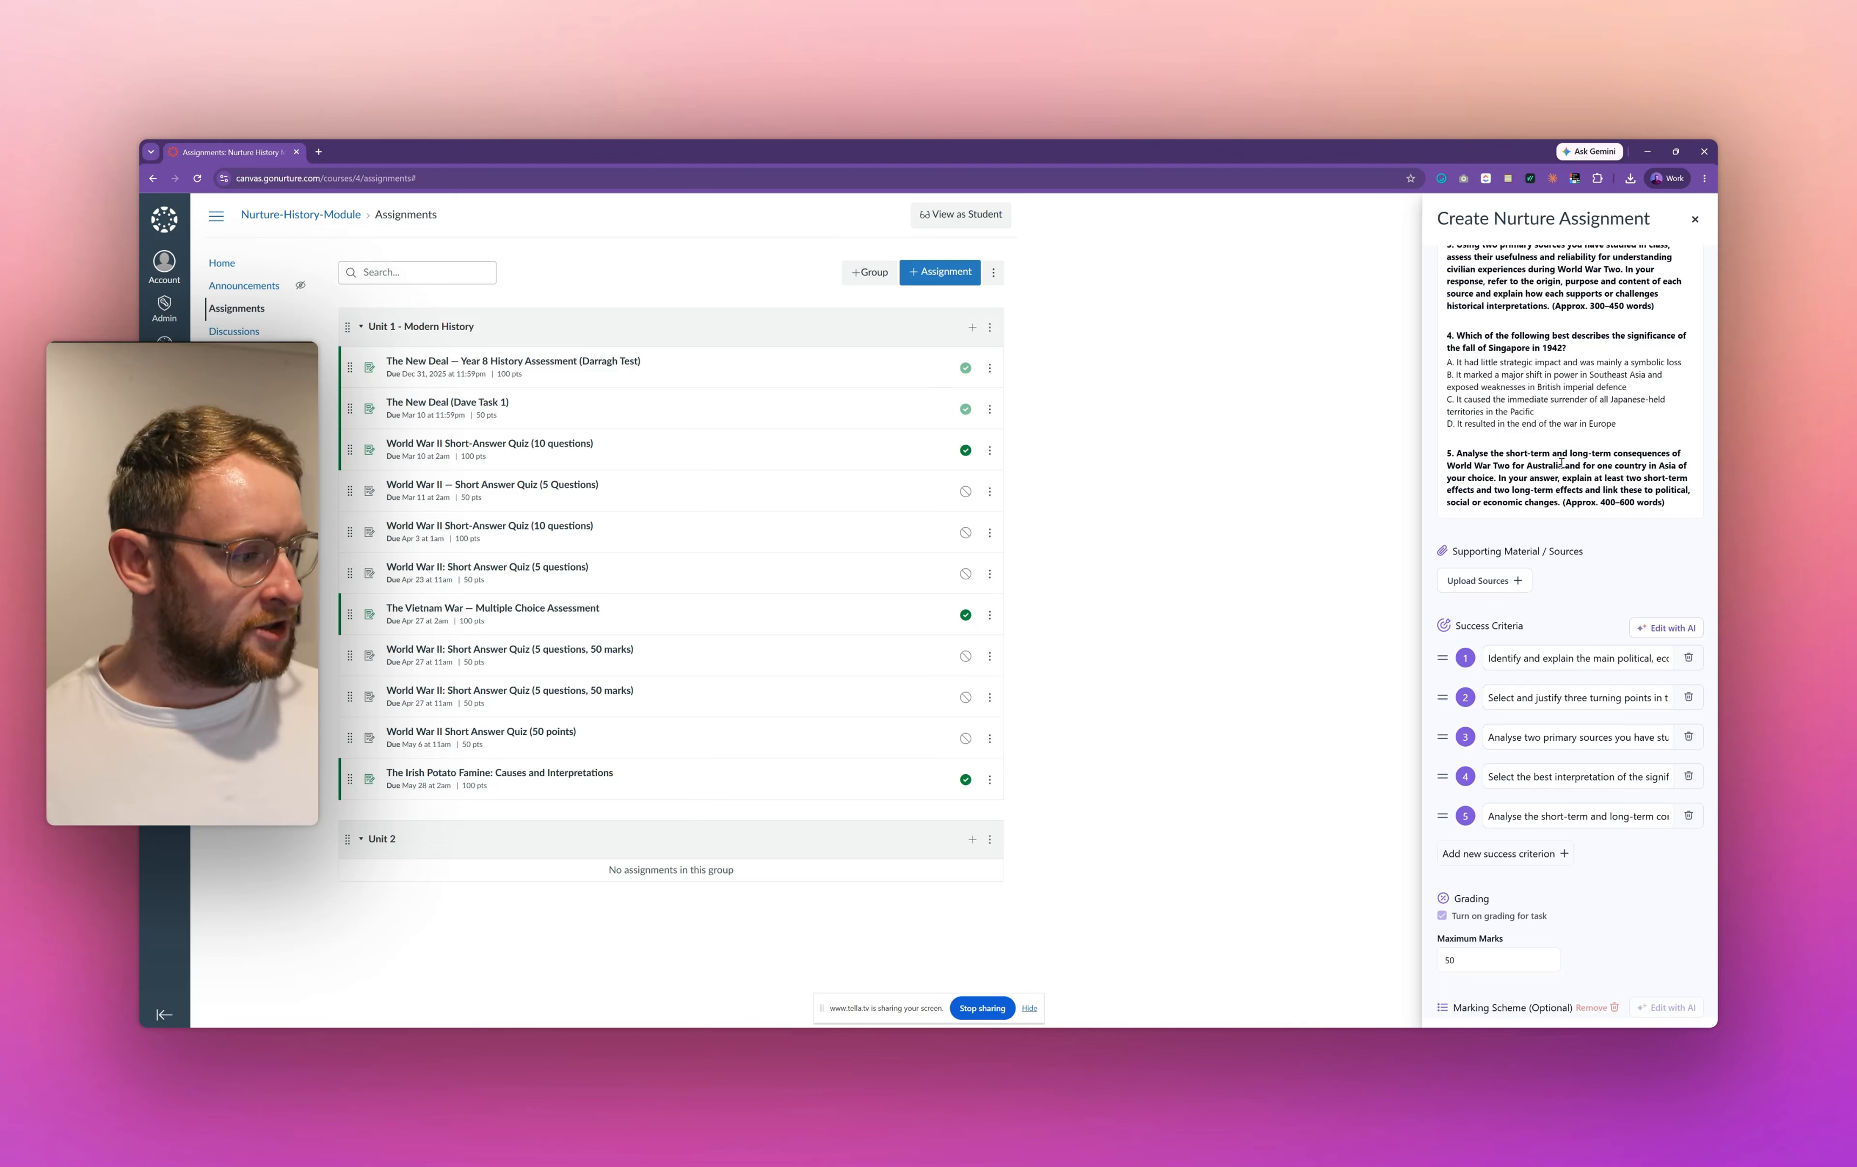
scroll(1570, 472, up, 3)
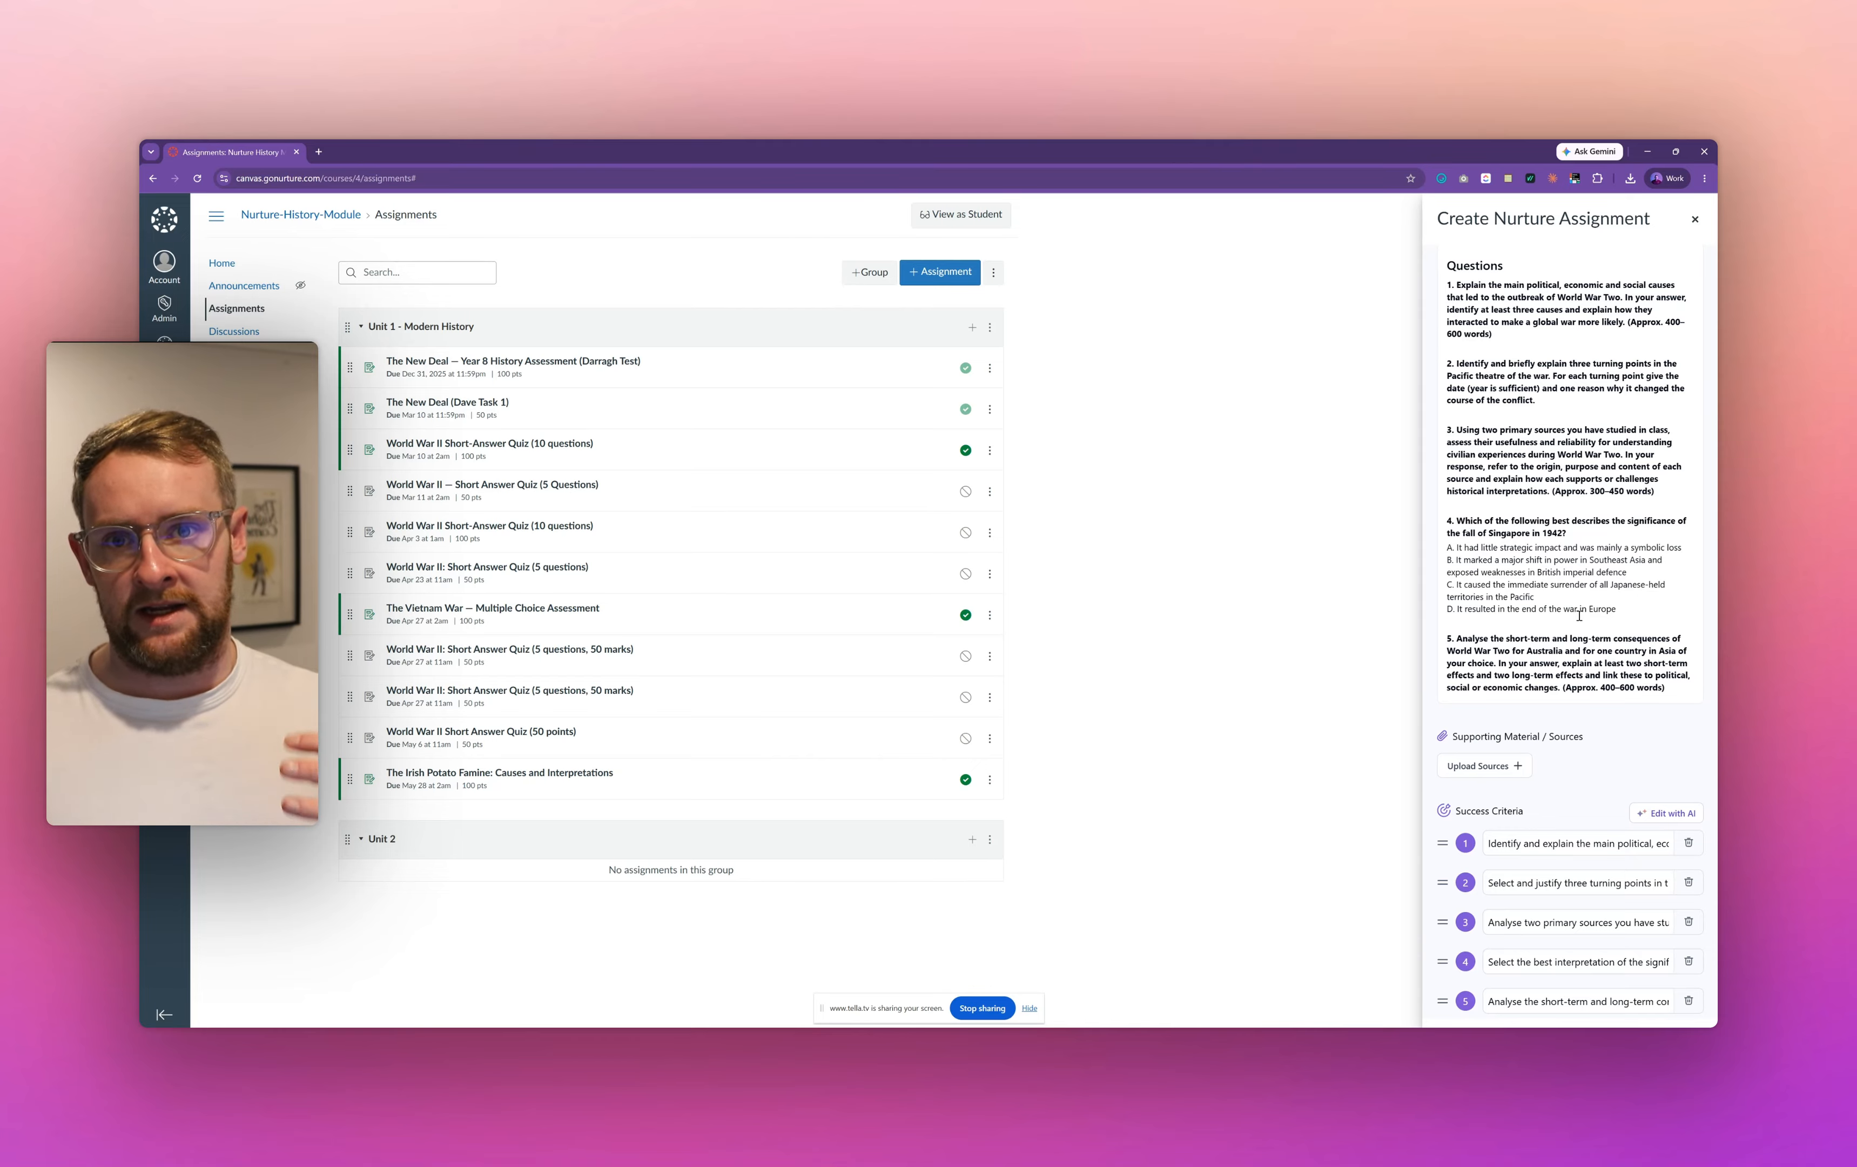
scroll(1584, 615, down, 8)
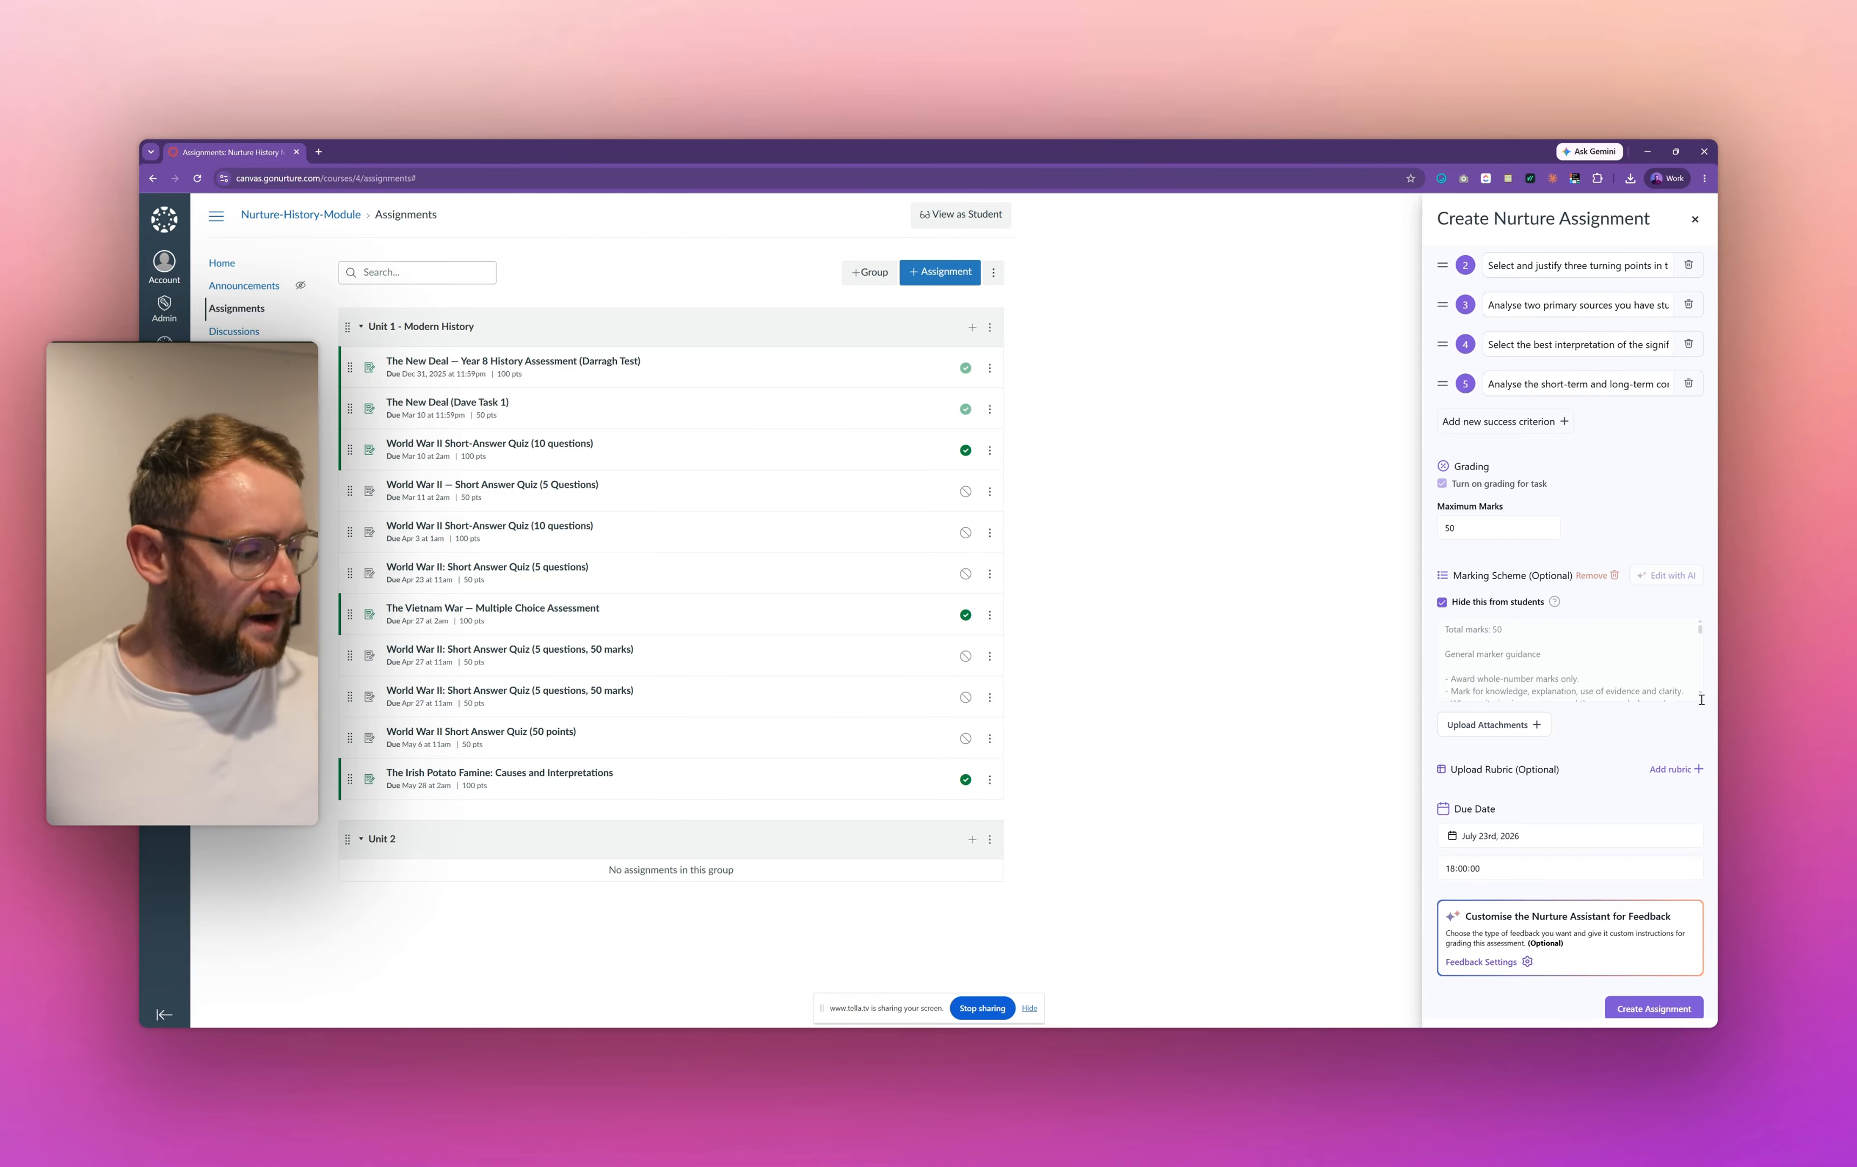
scroll(1600, 706, up, 1)
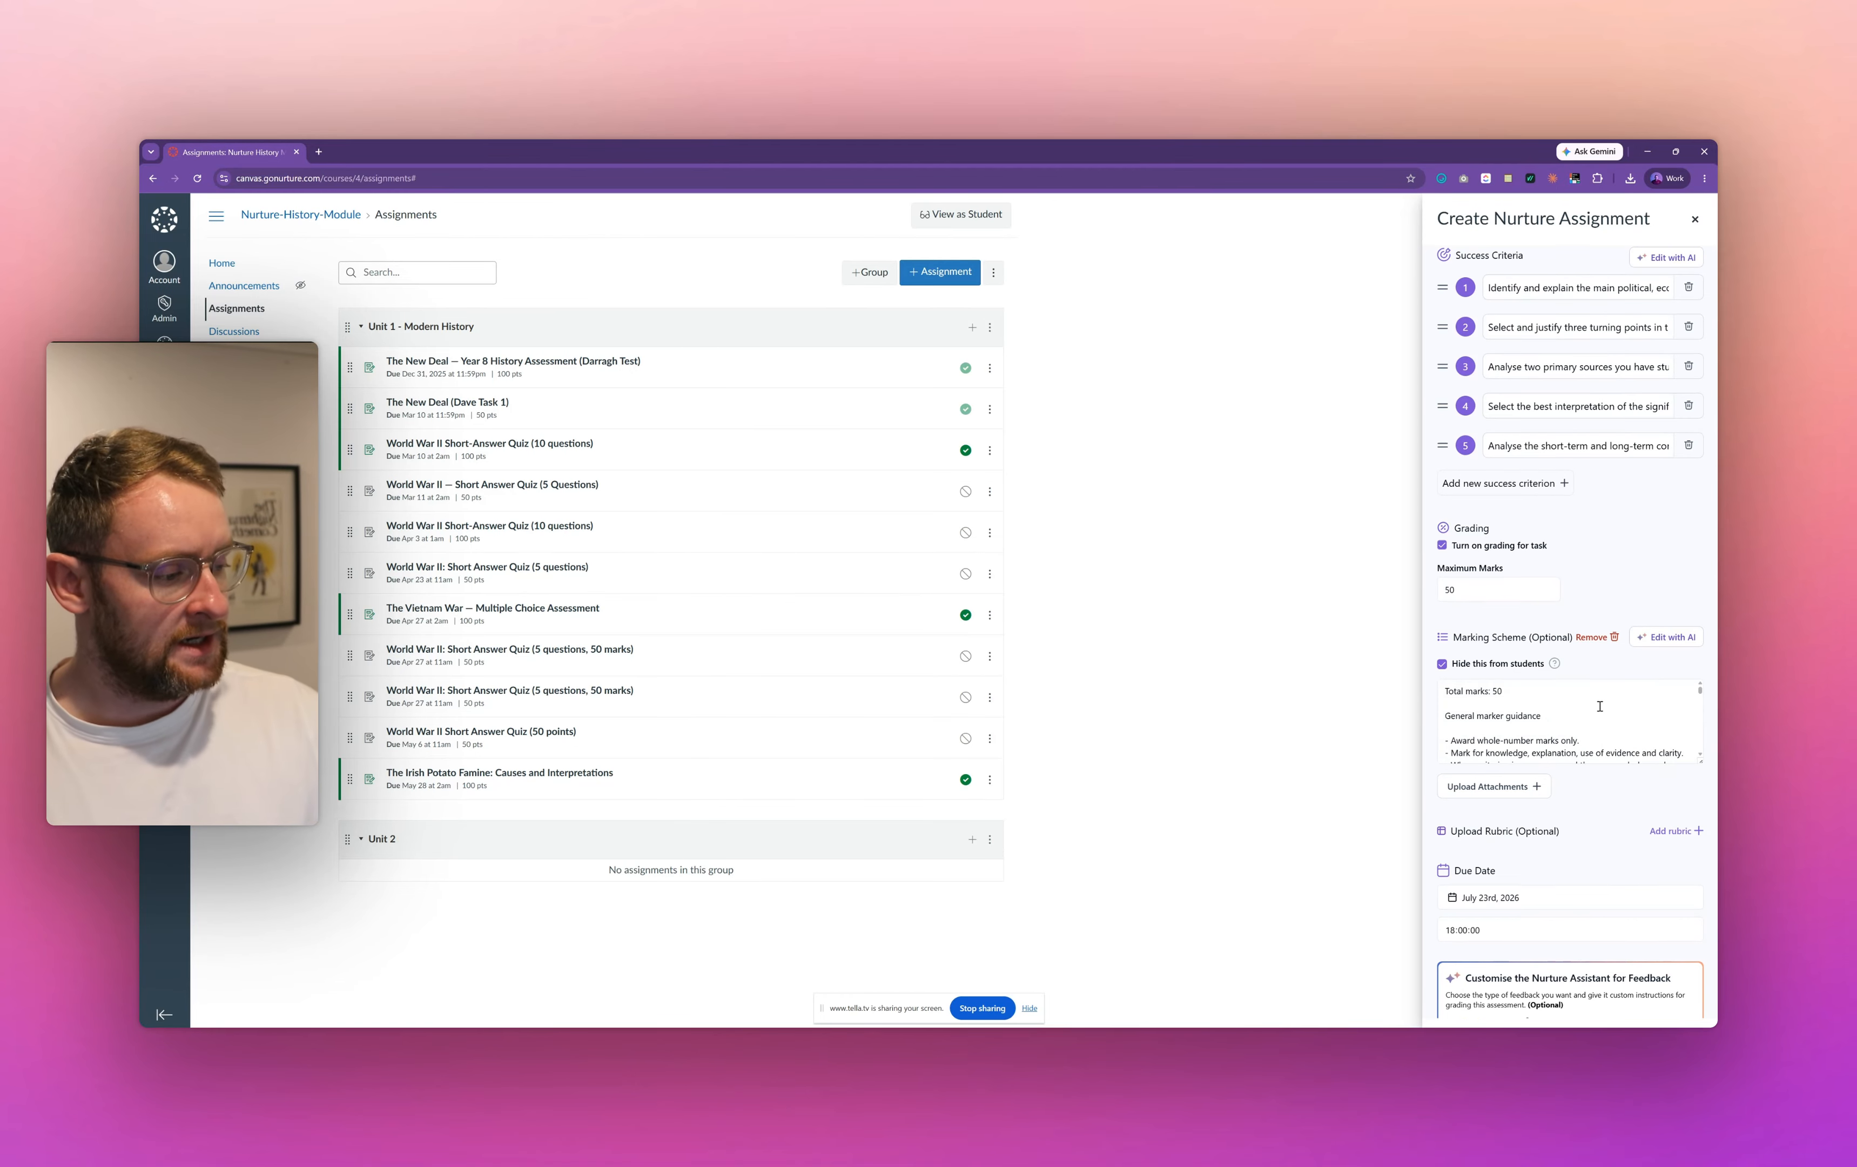
click(1517, 724)
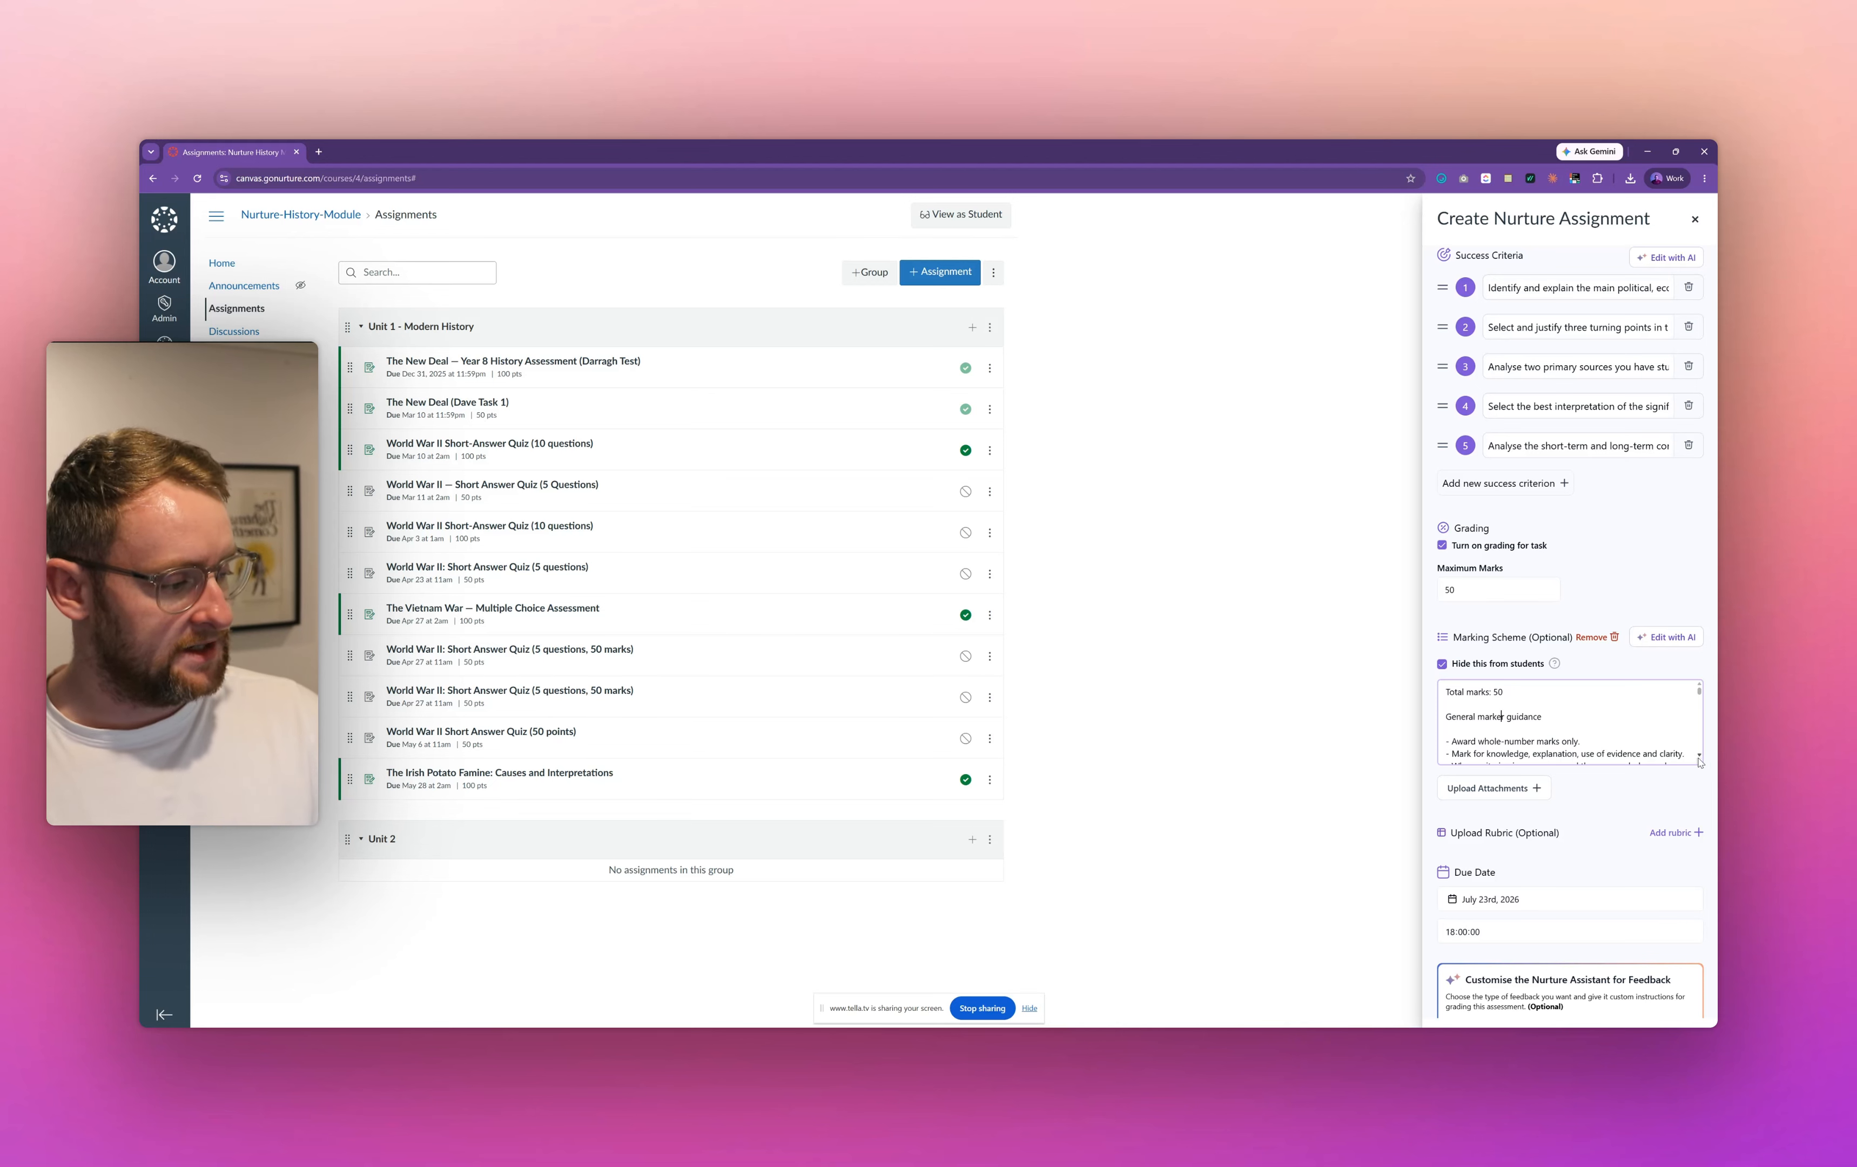
drag(1698, 762, 1687, 915)
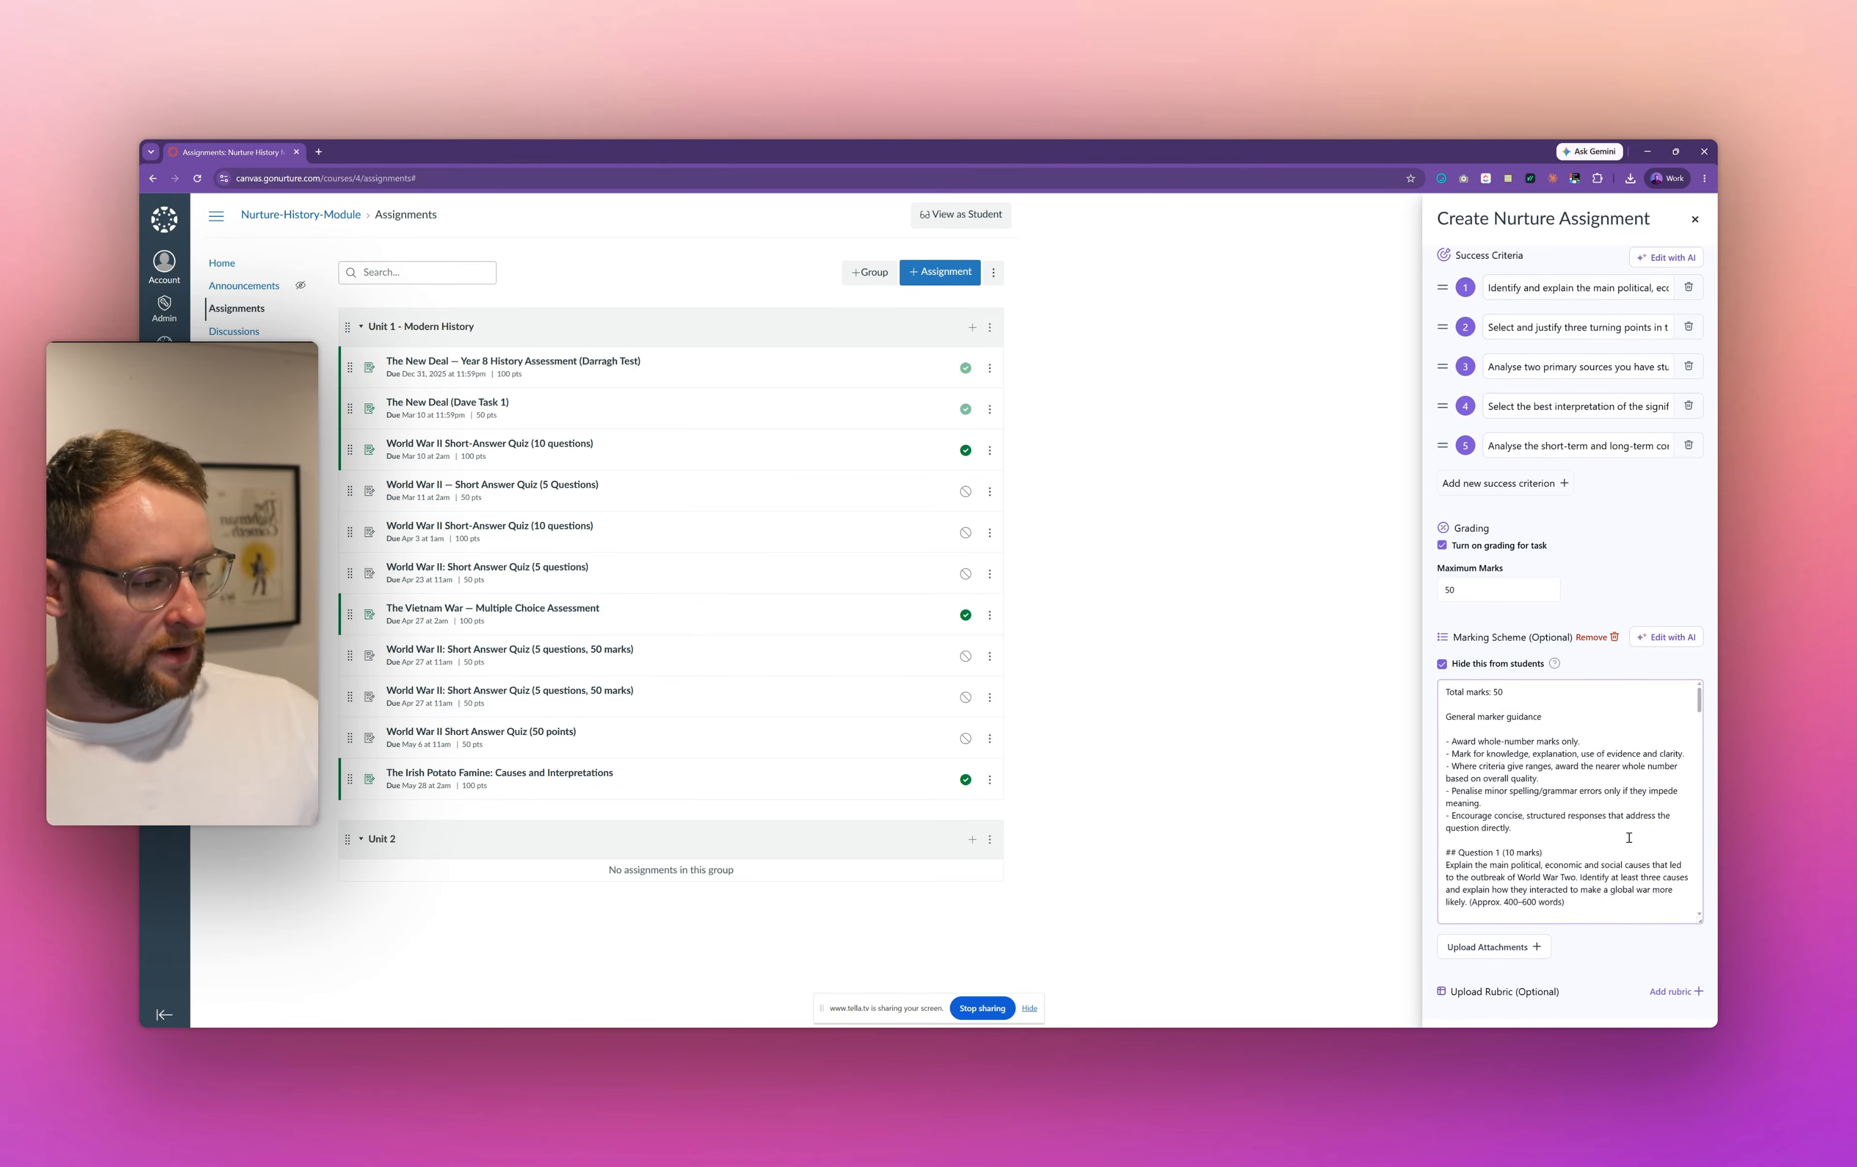
scroll(1623, 826, down, 3)
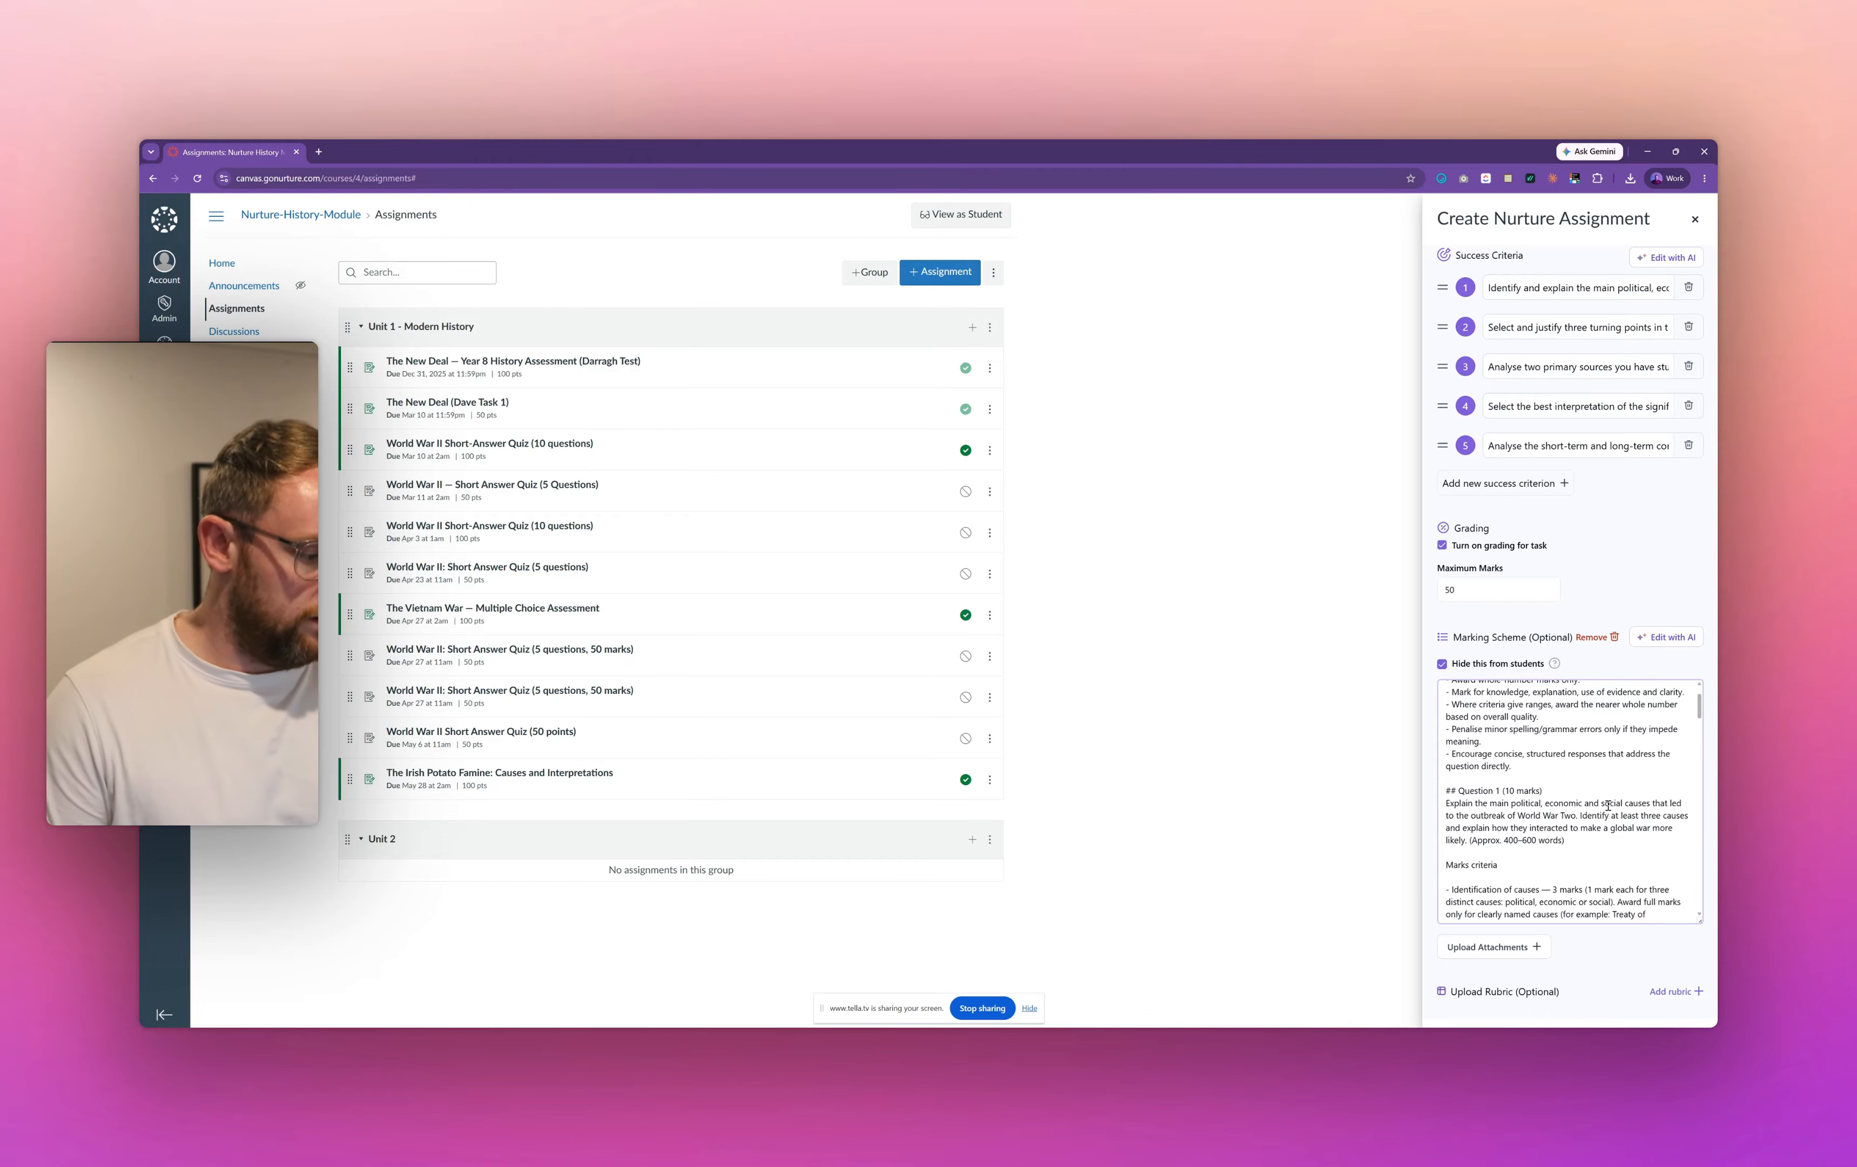
scroll(1535, 764, down, 5)
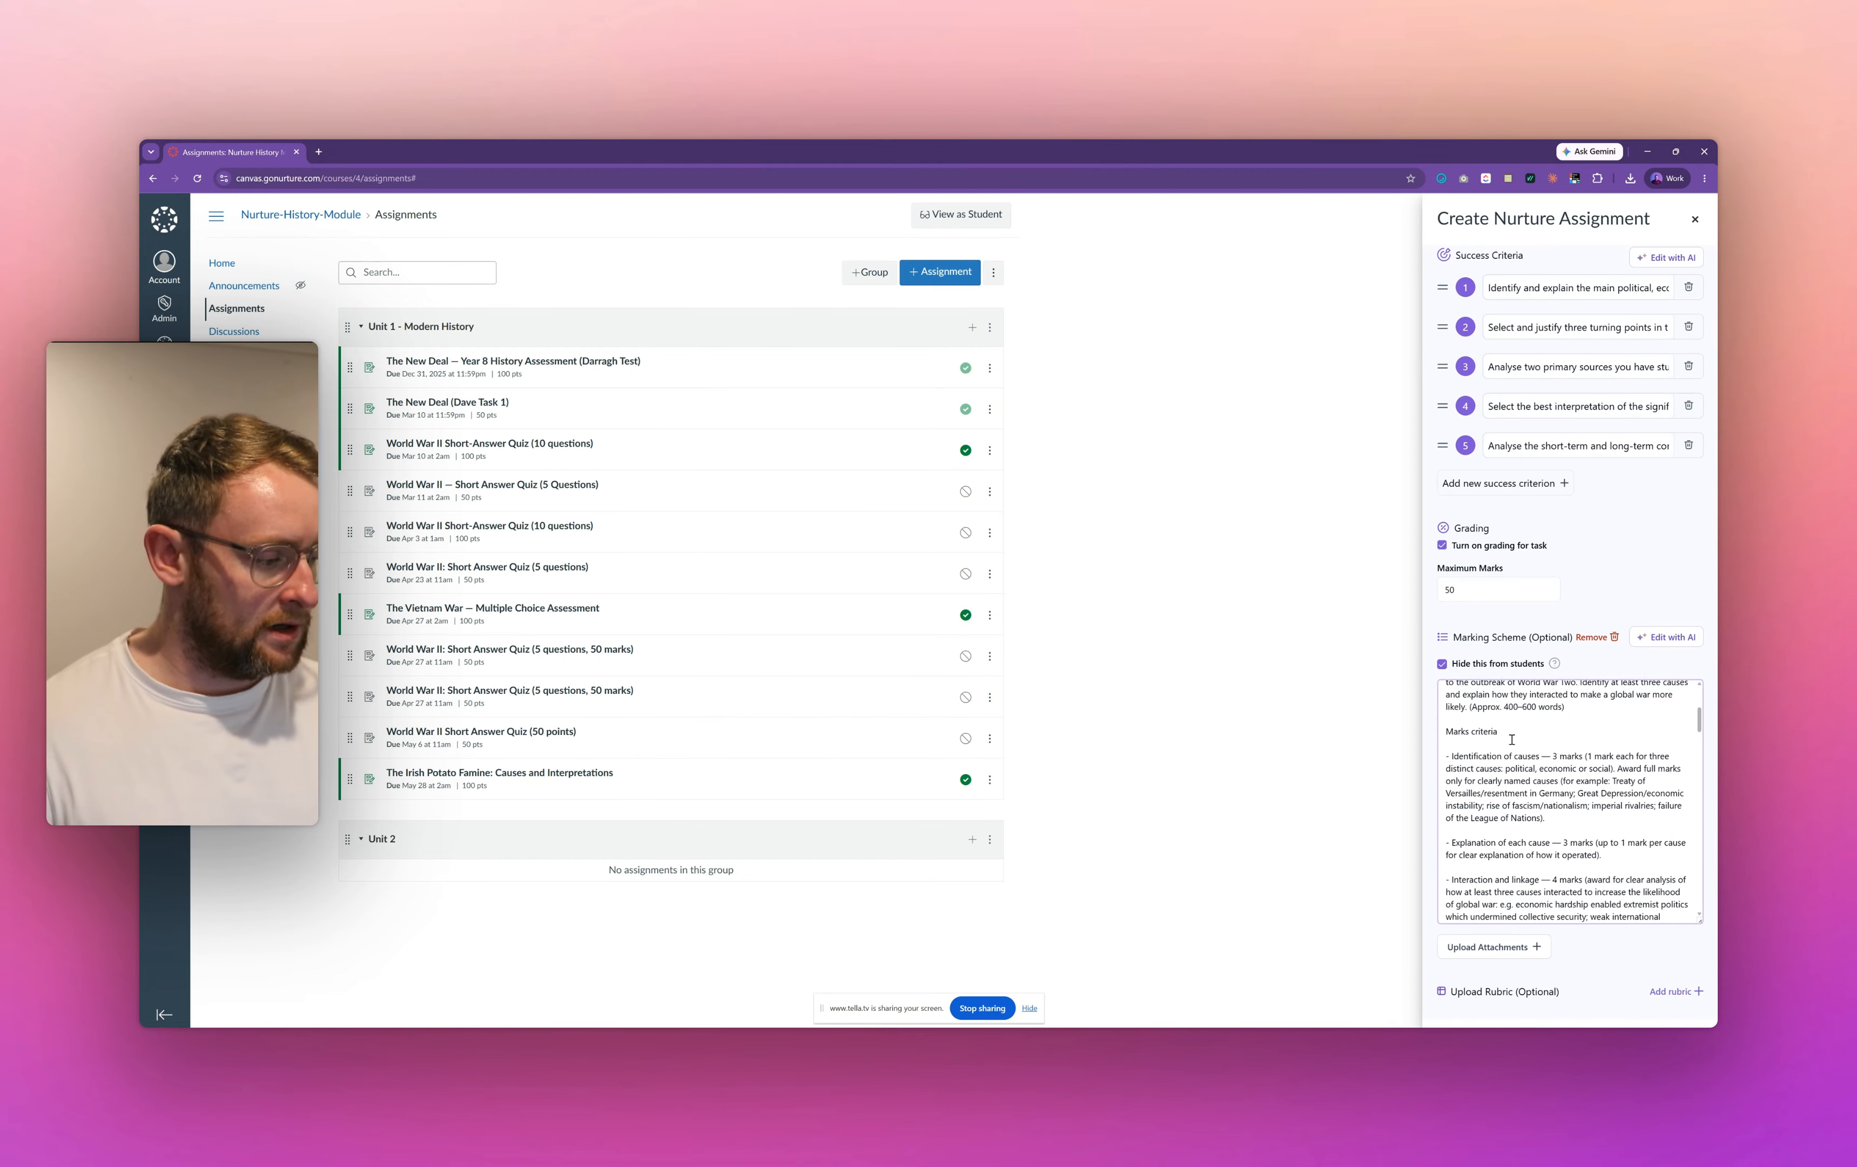
scroll(1511, 739, up, 1)
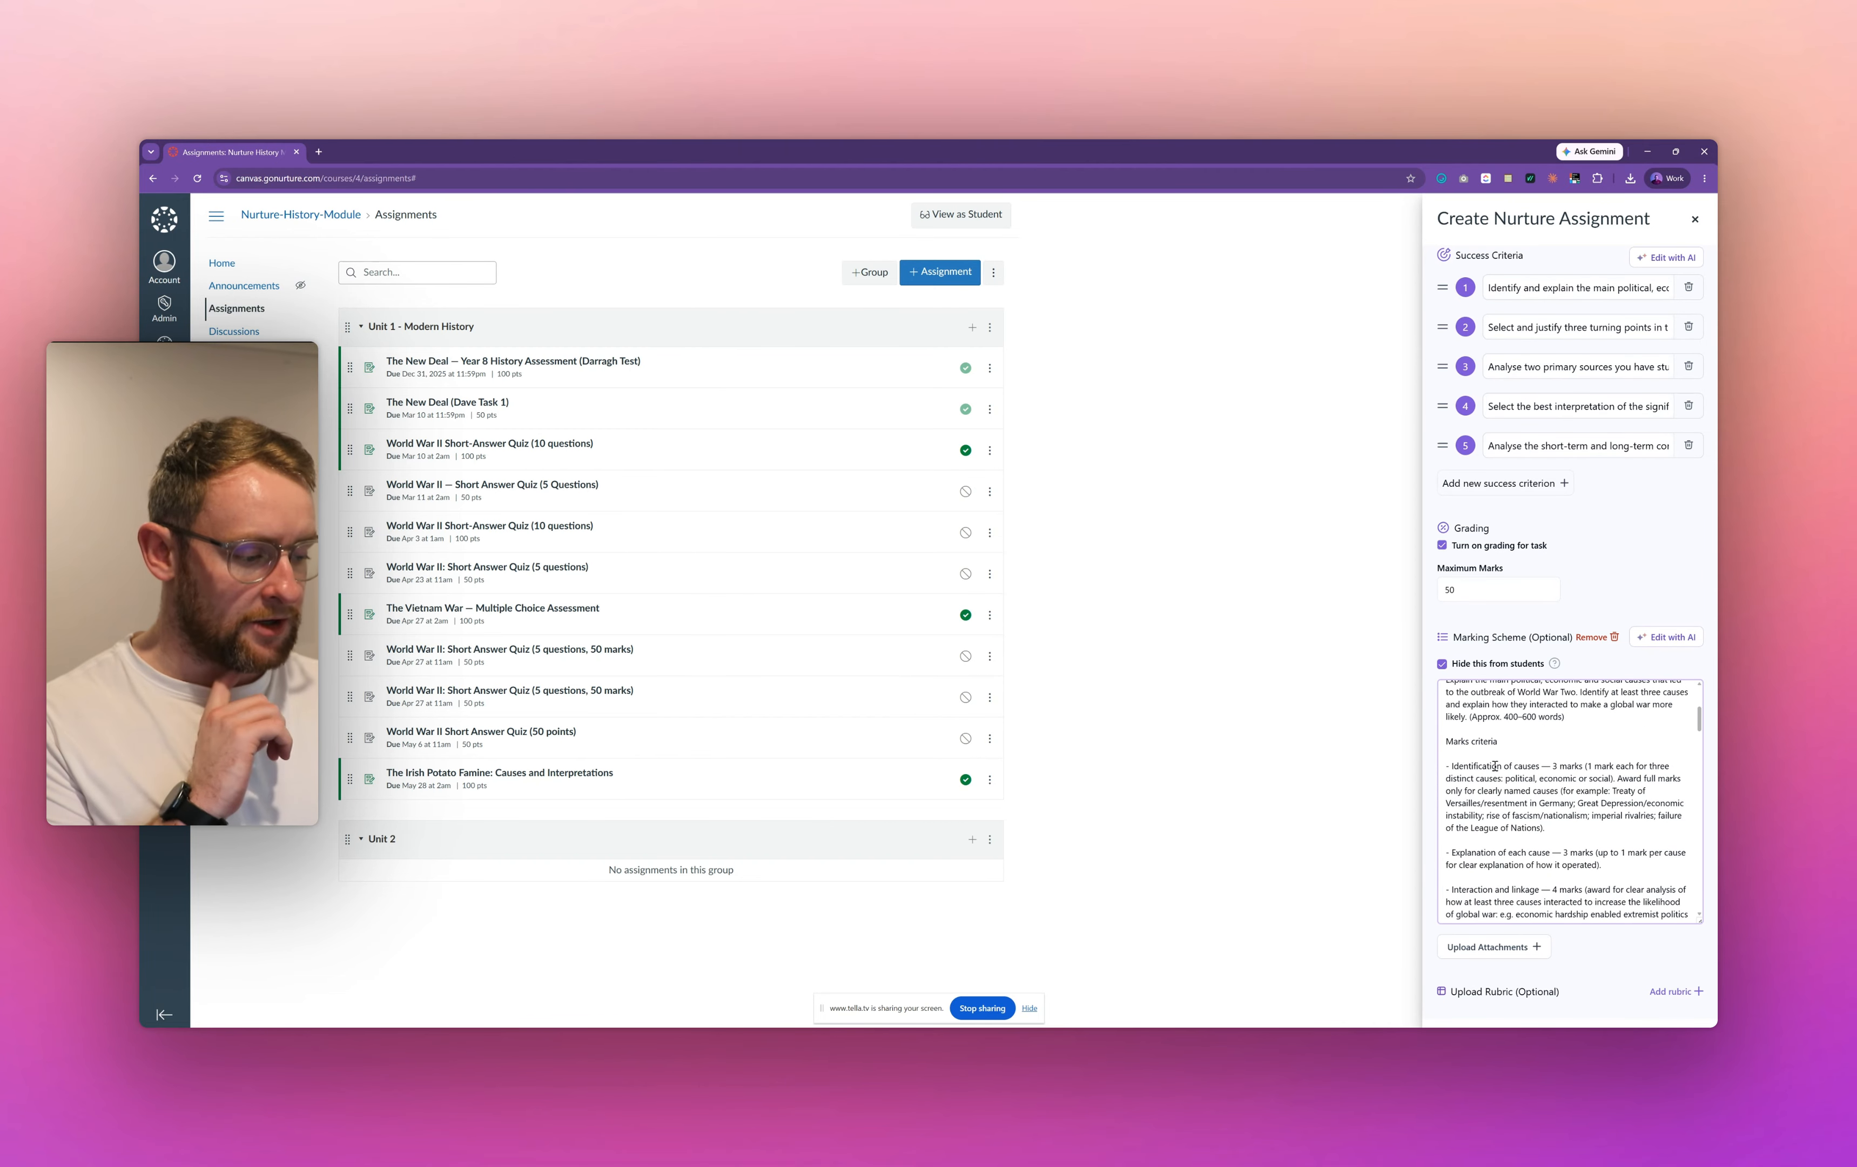
scroll(1495, 765, down, 5)
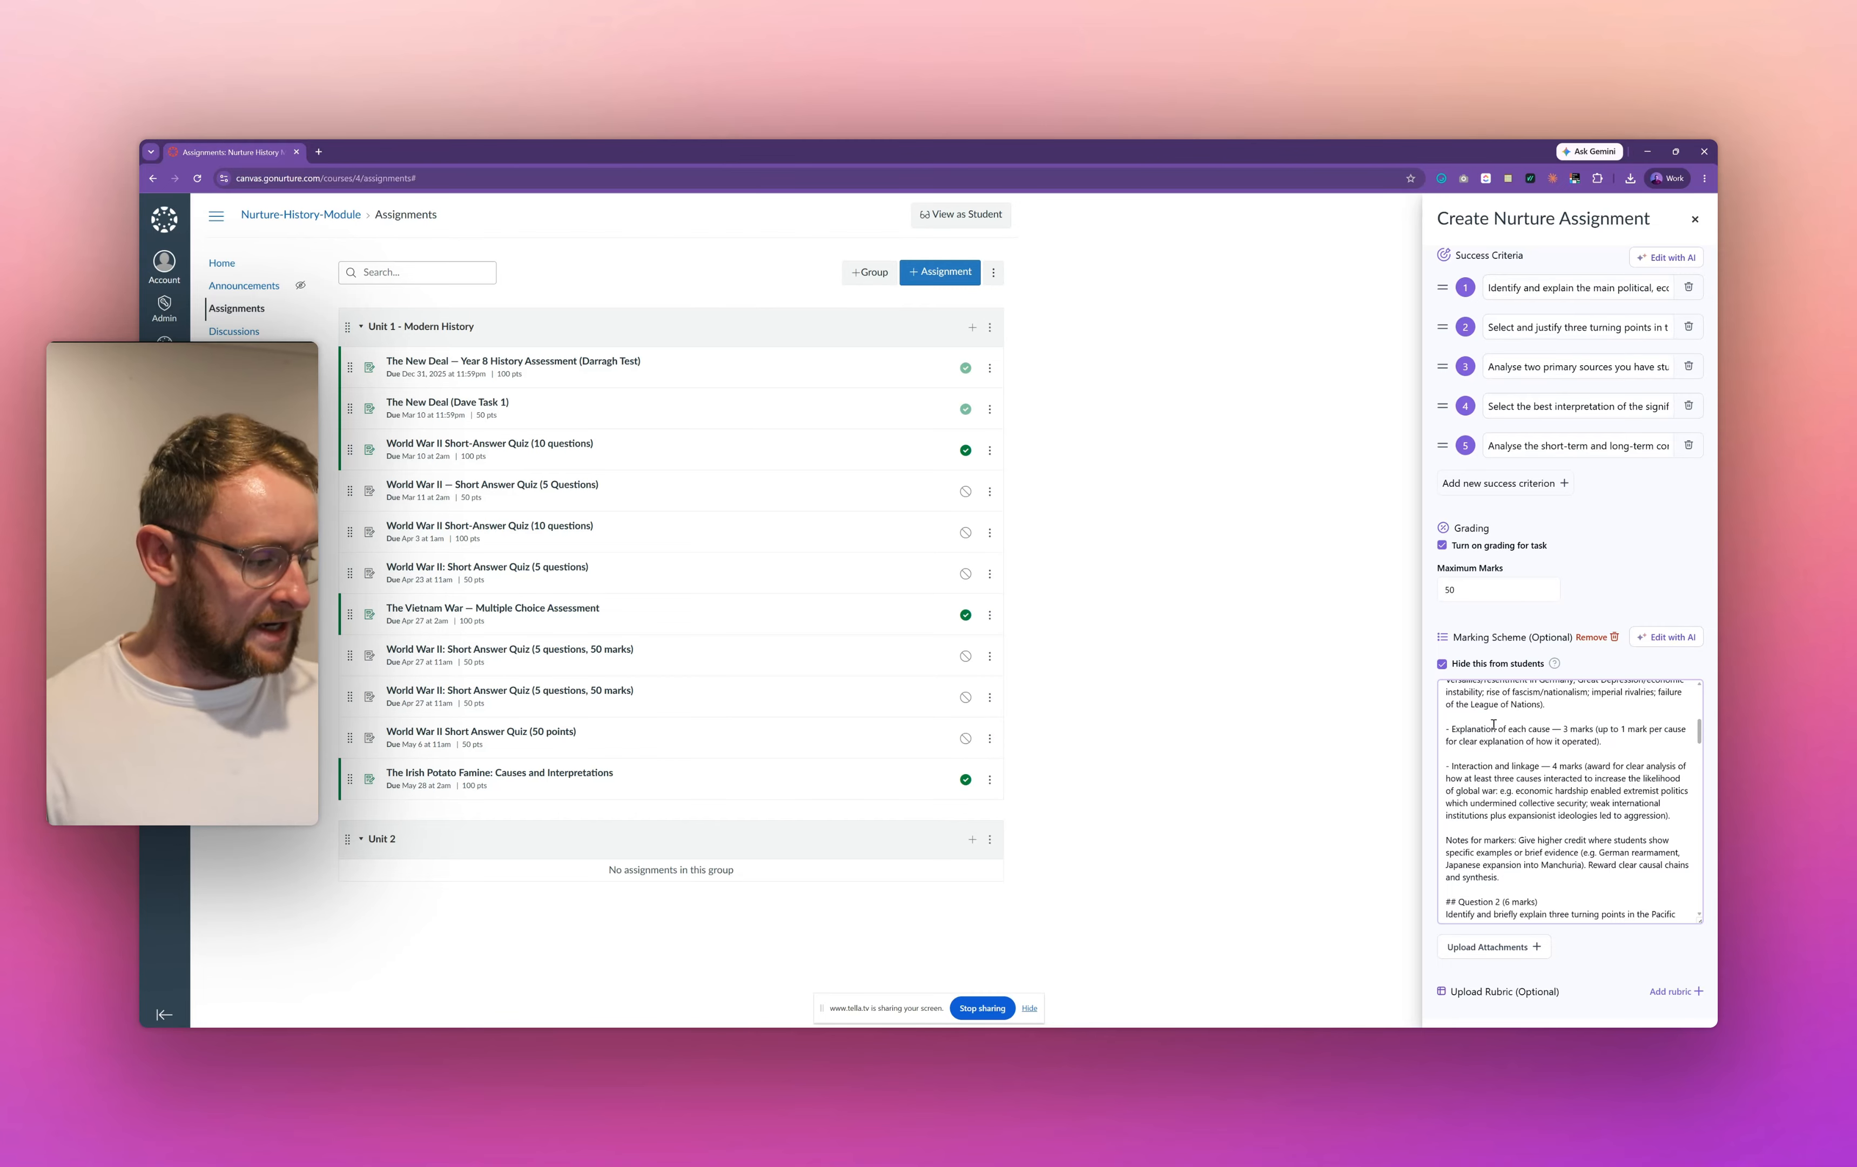
scroll(1511, 764, down, 9)
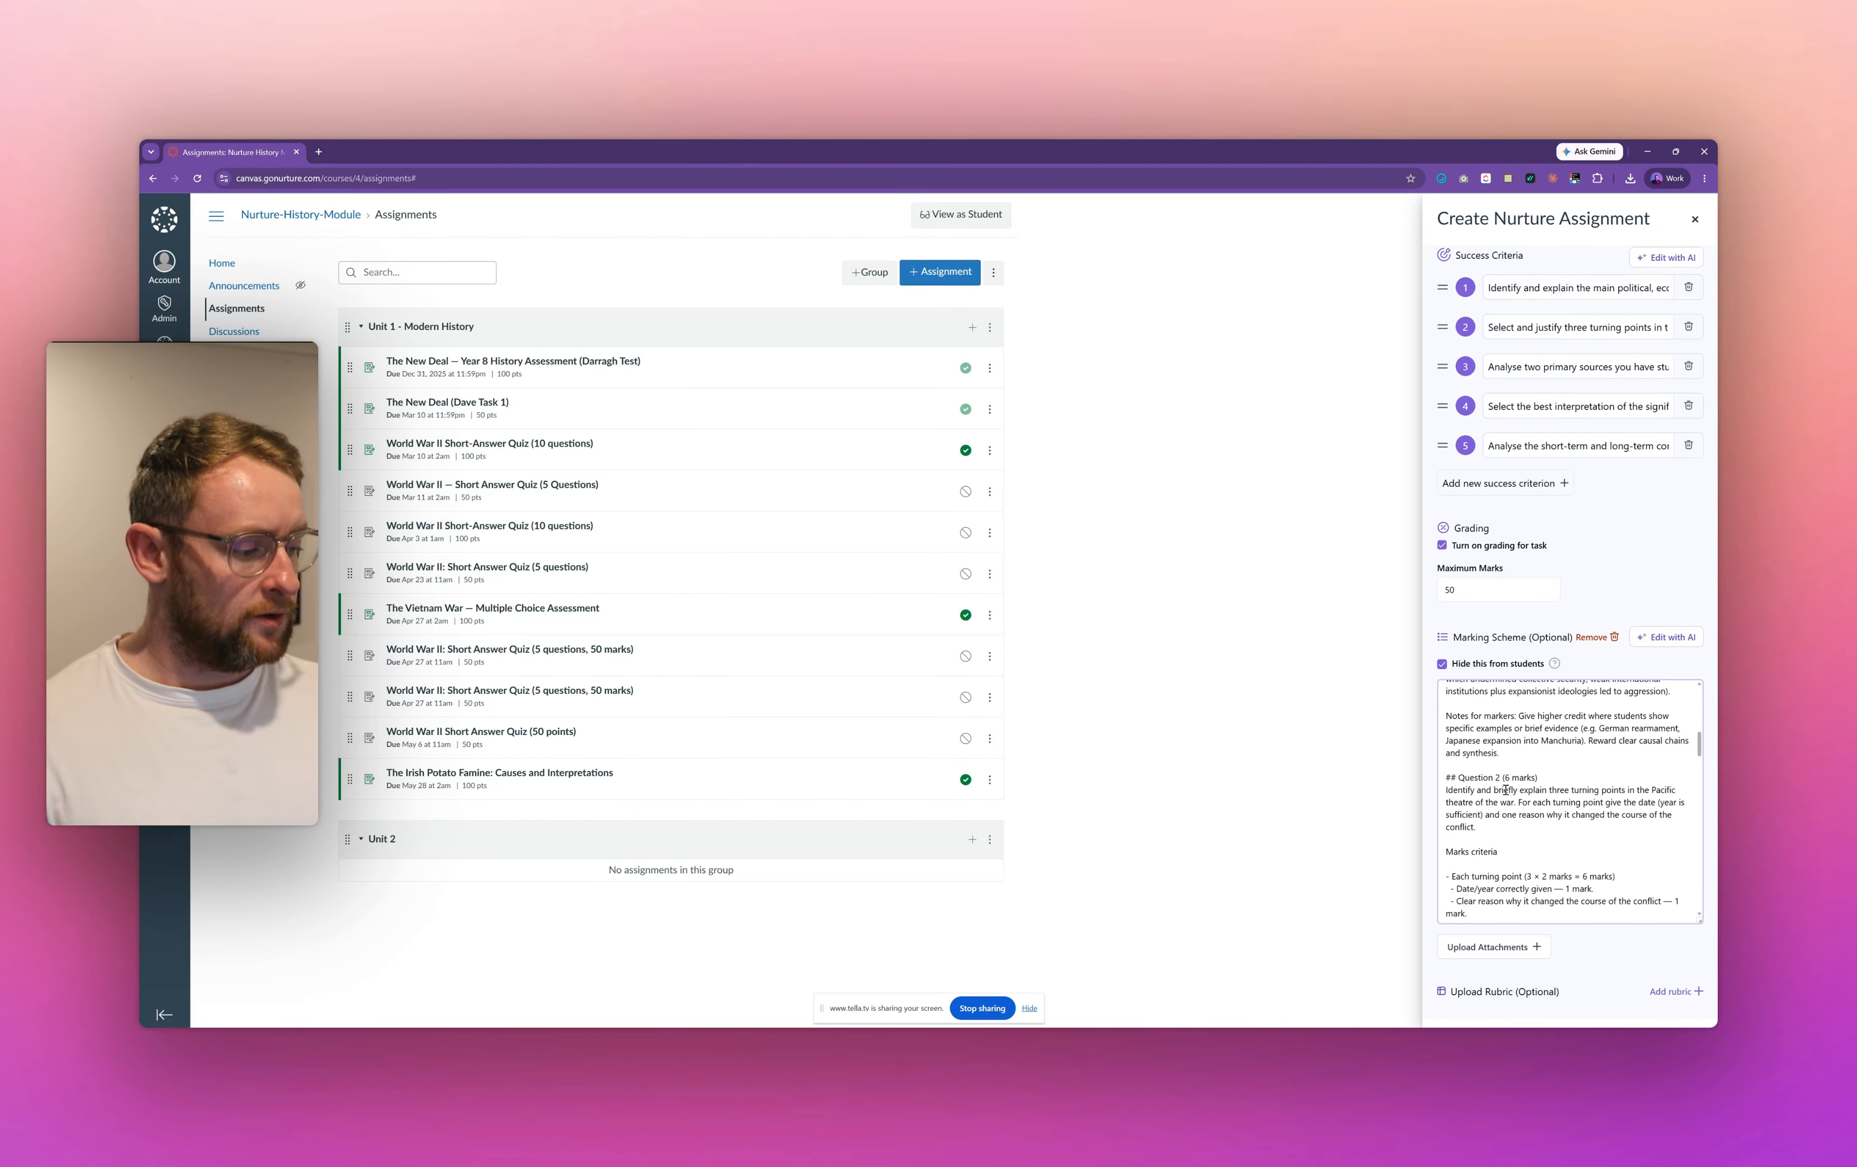
Step: Read through the rest of the generated marking scheme, from the Question 3 criteria to the marking administration notes, and recheck Questions 1 and 2
scroll(1519, 738, down, 8)
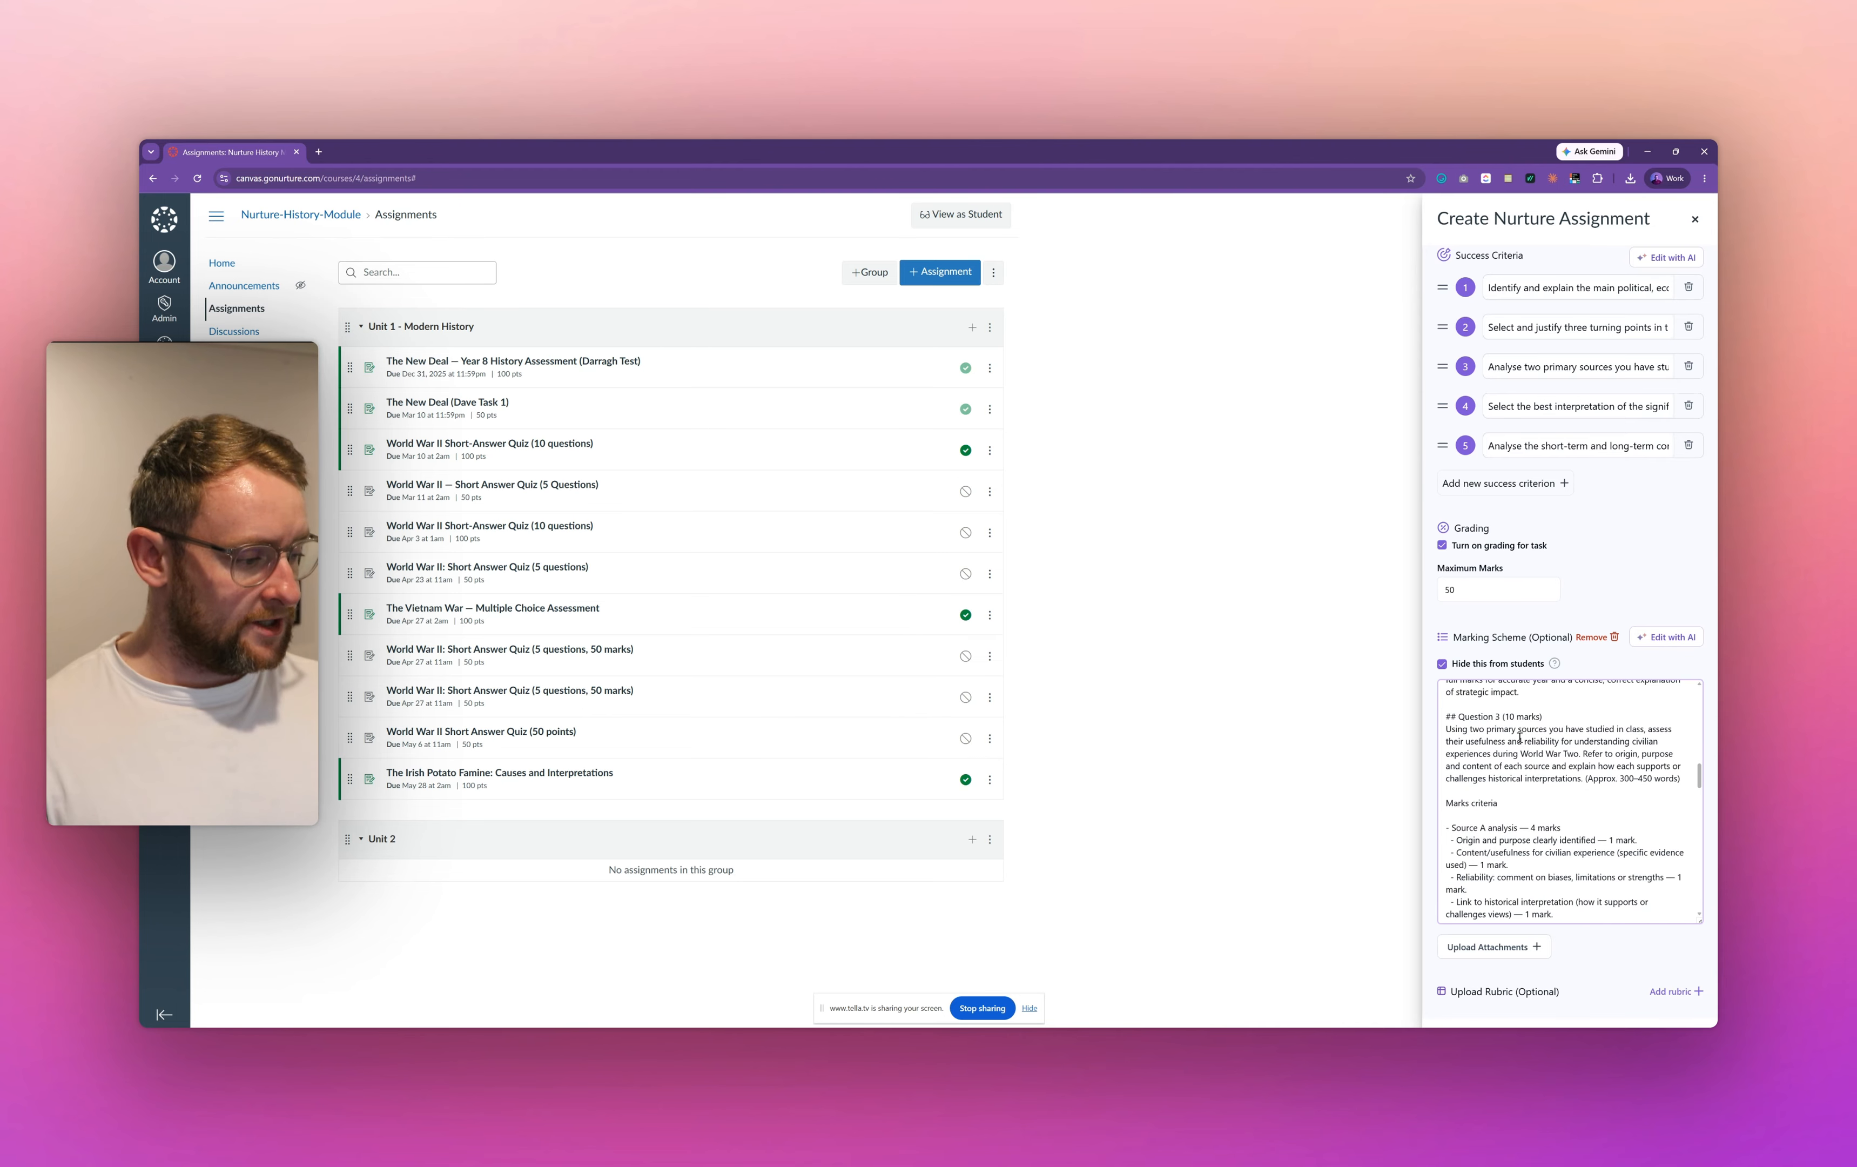
scroll(1512, 733, down, 15)
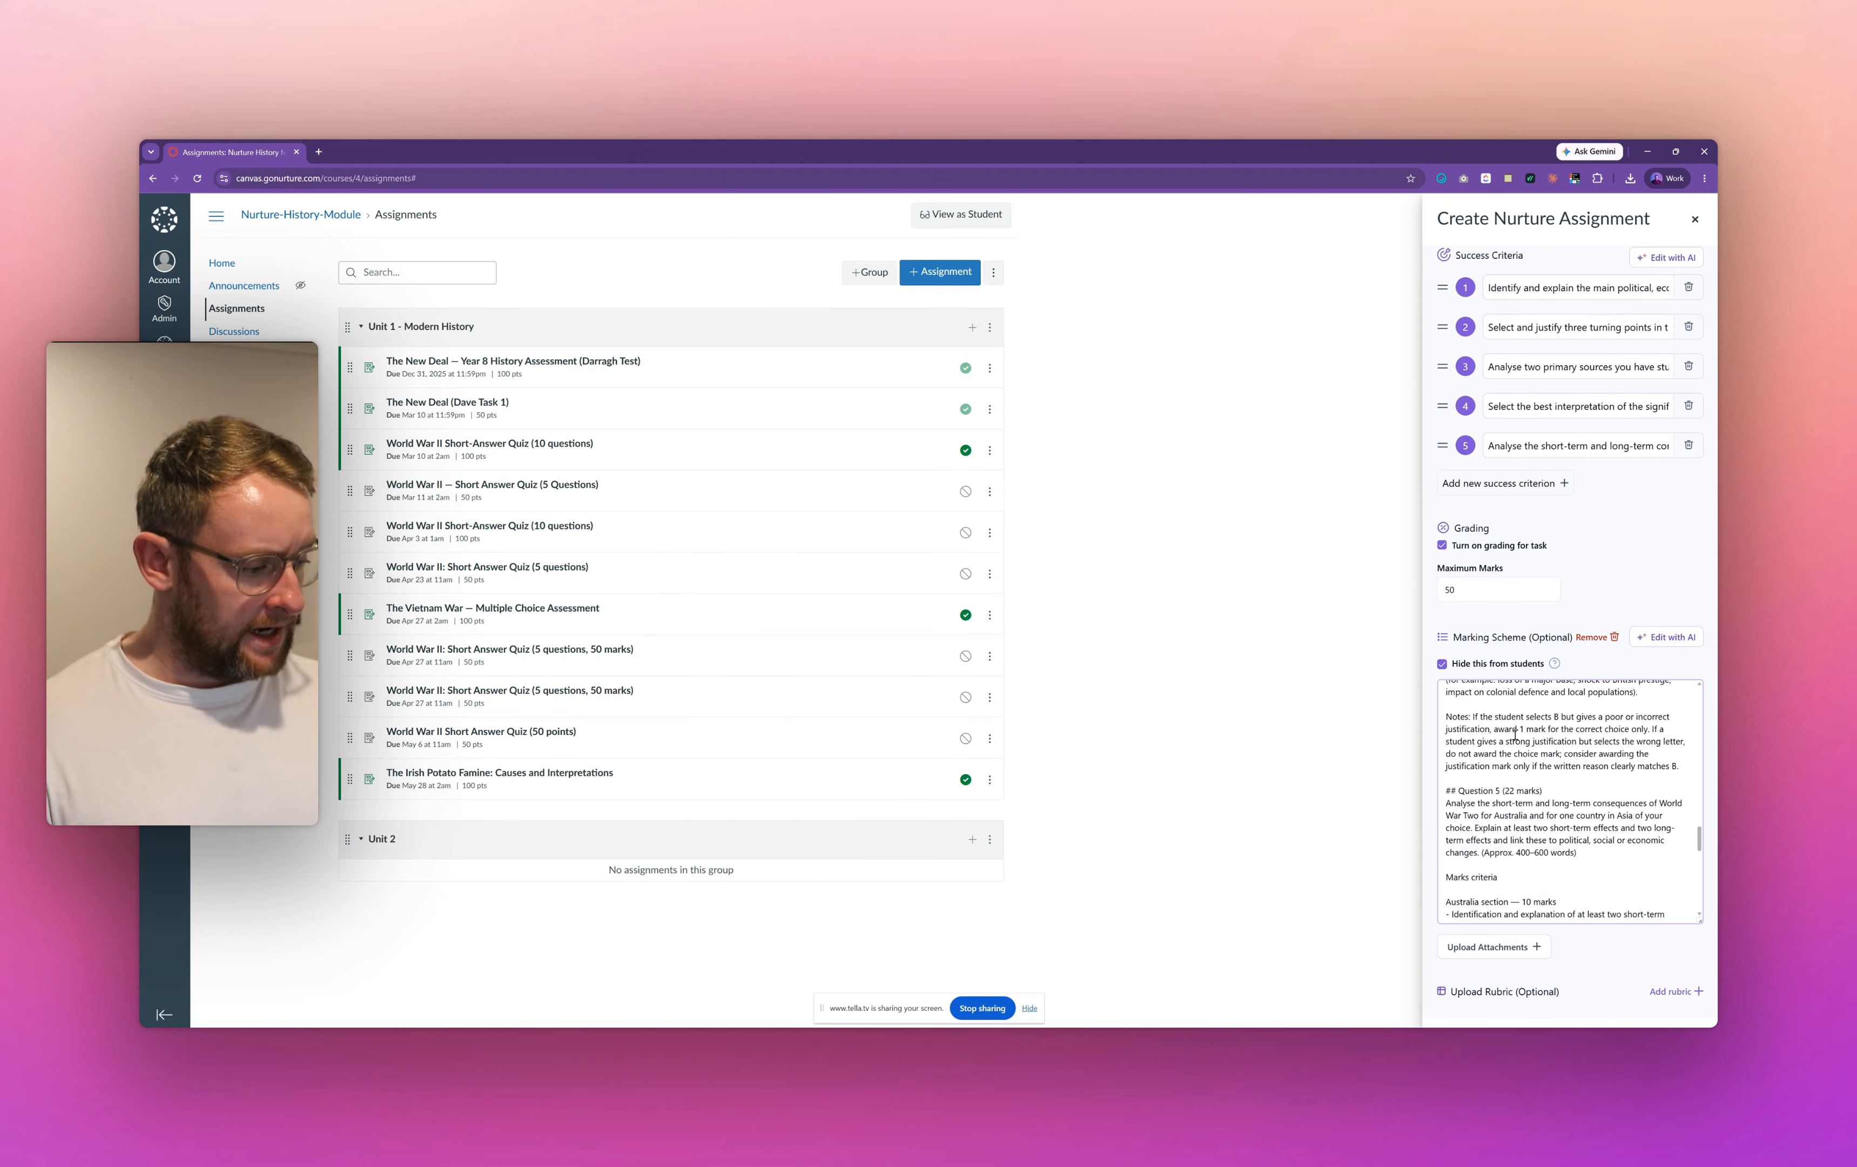
scroll(1496, 815, up, 2)
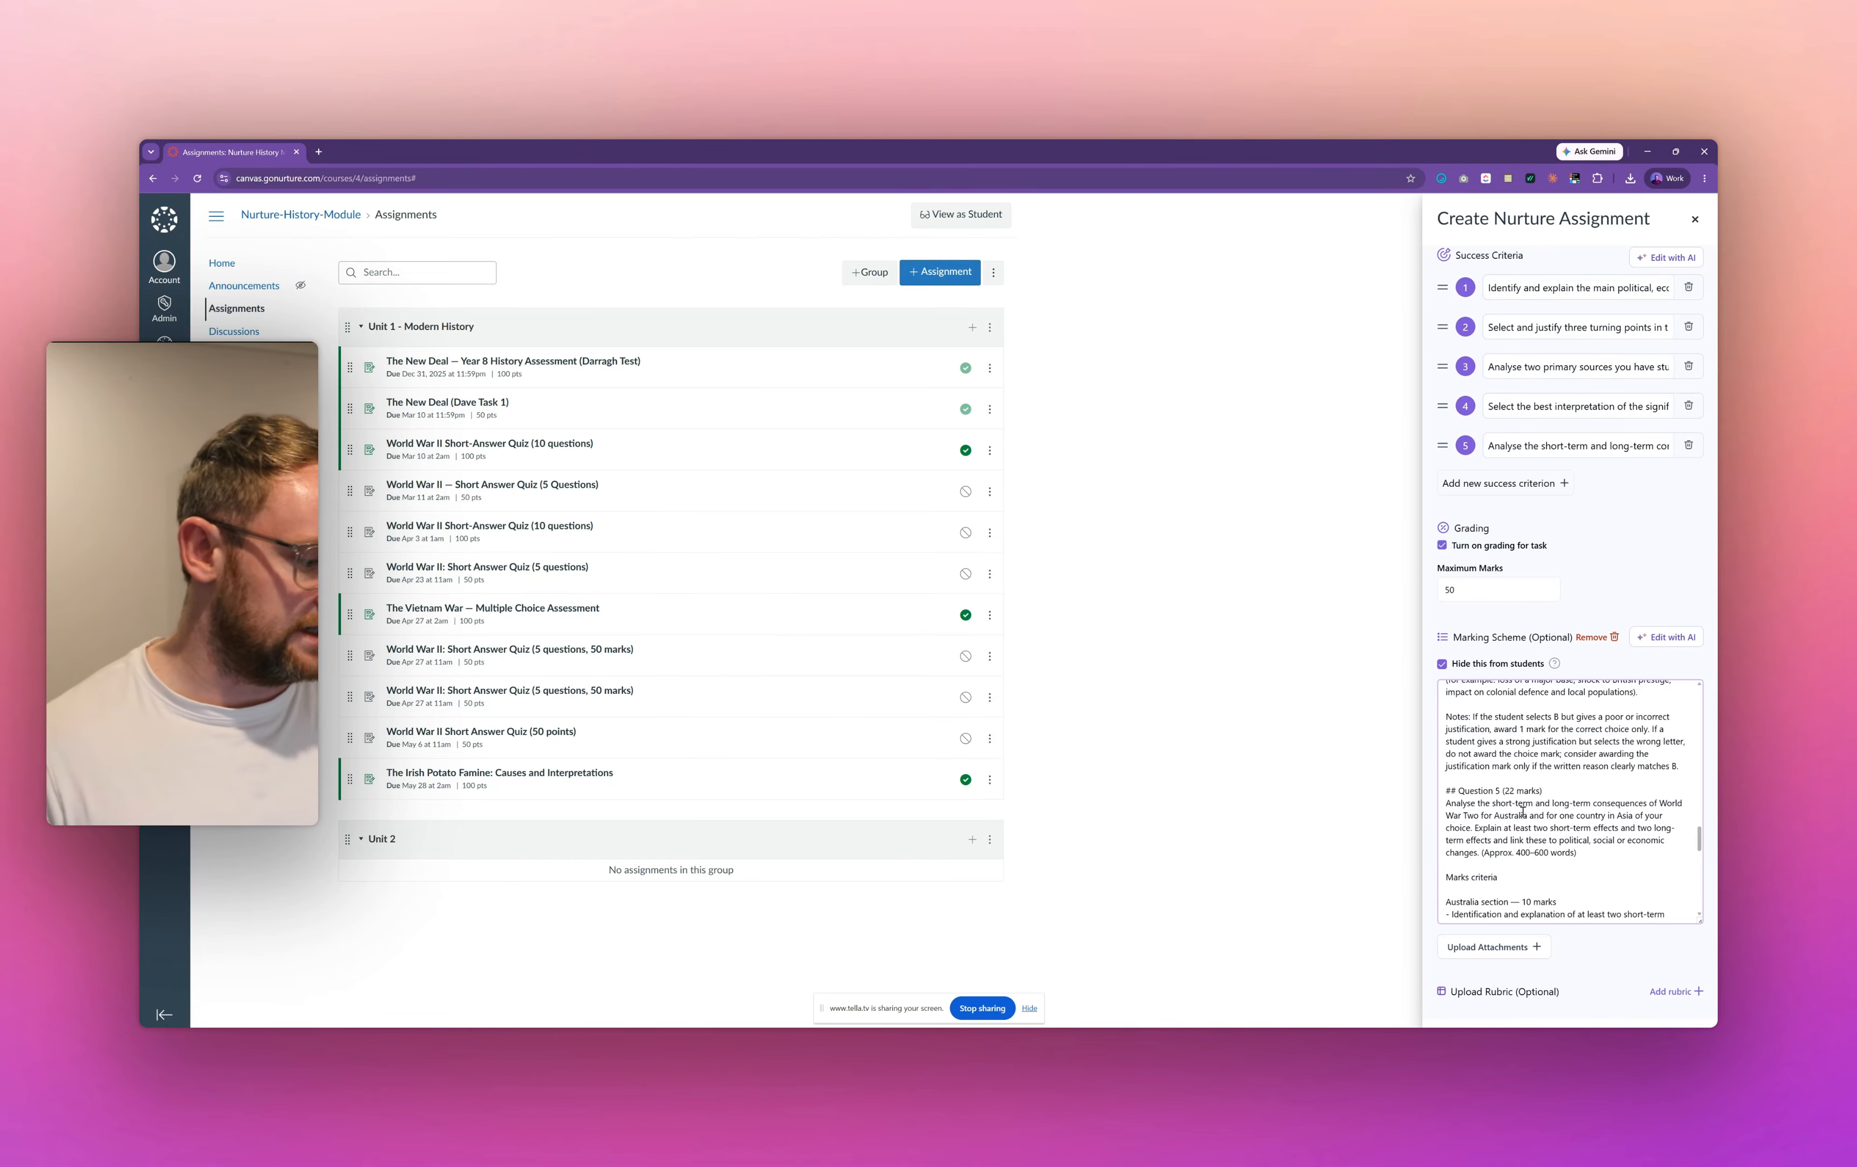
scroll(1534, 807, down, 10)
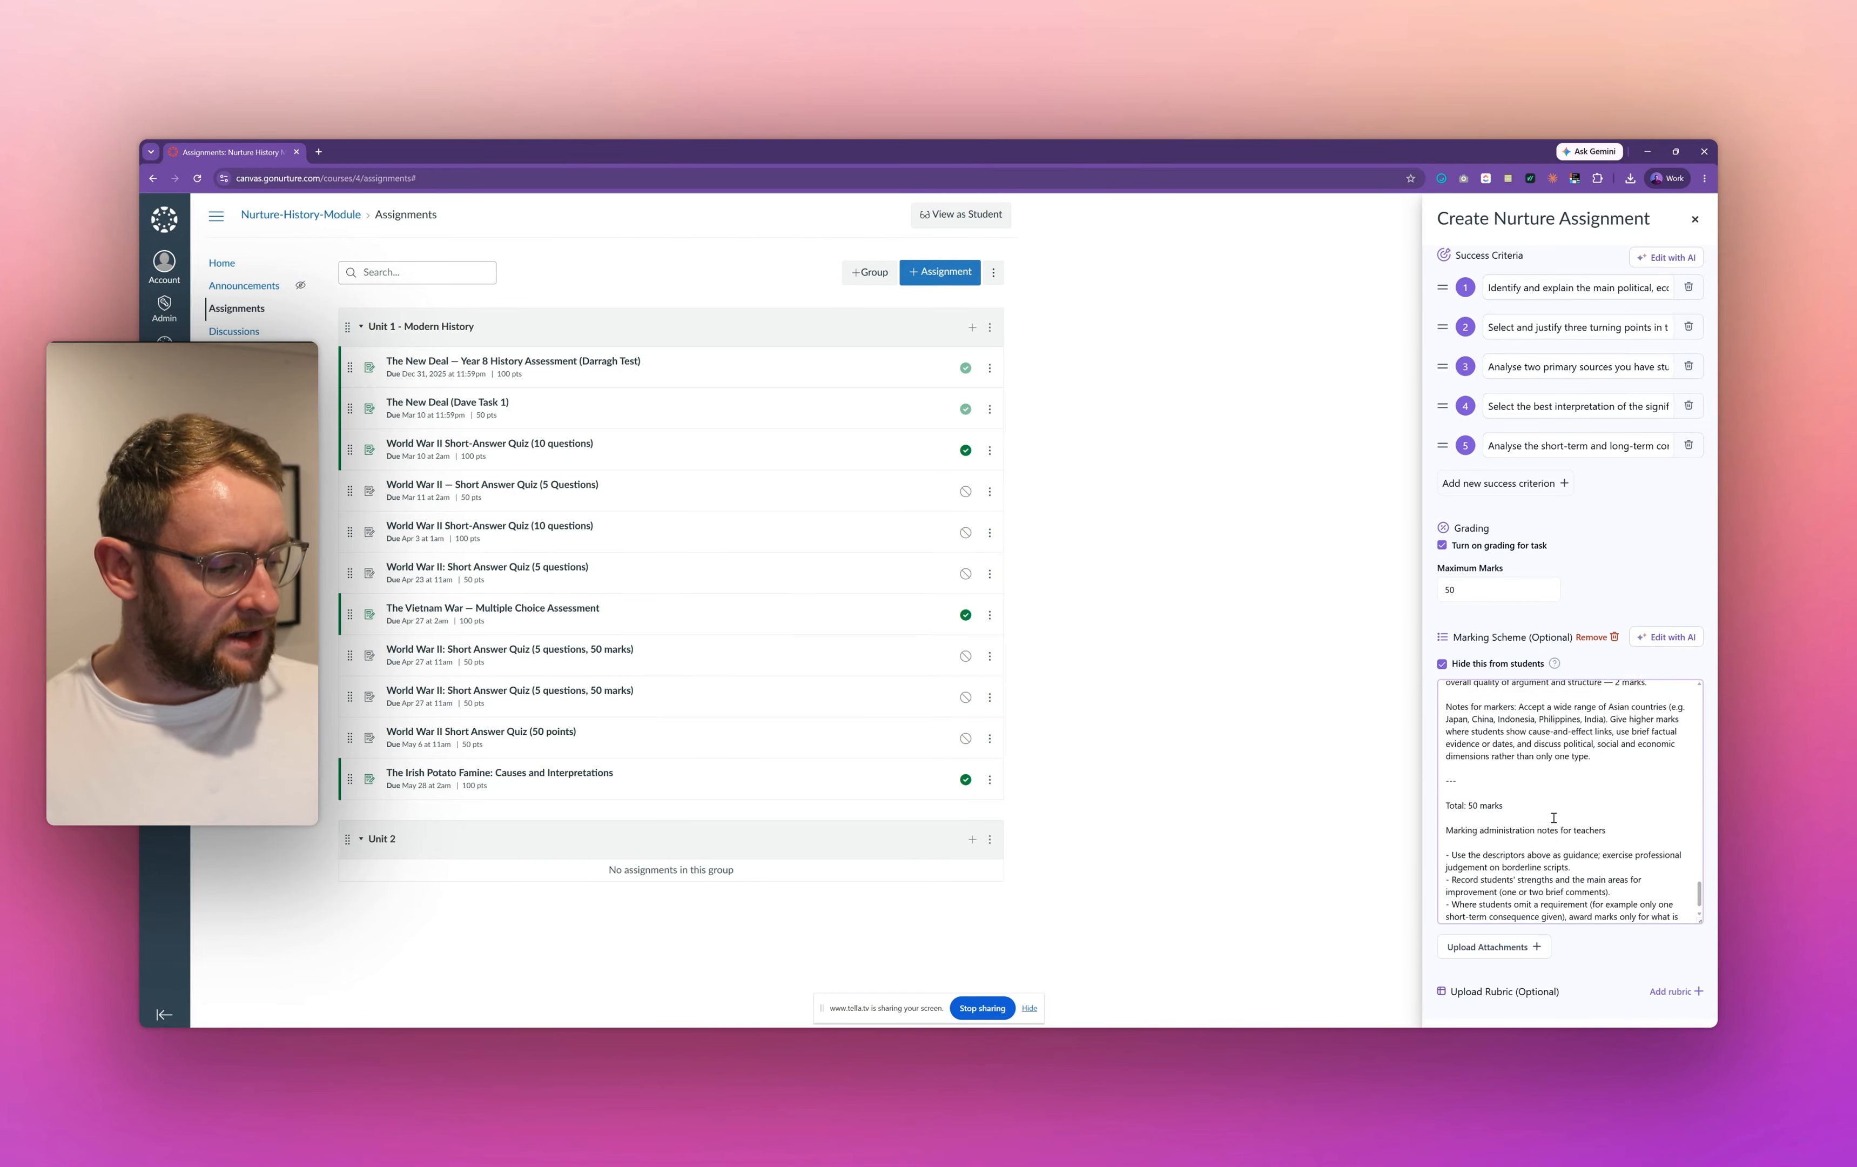
scroll(1552, 818, up, 15)
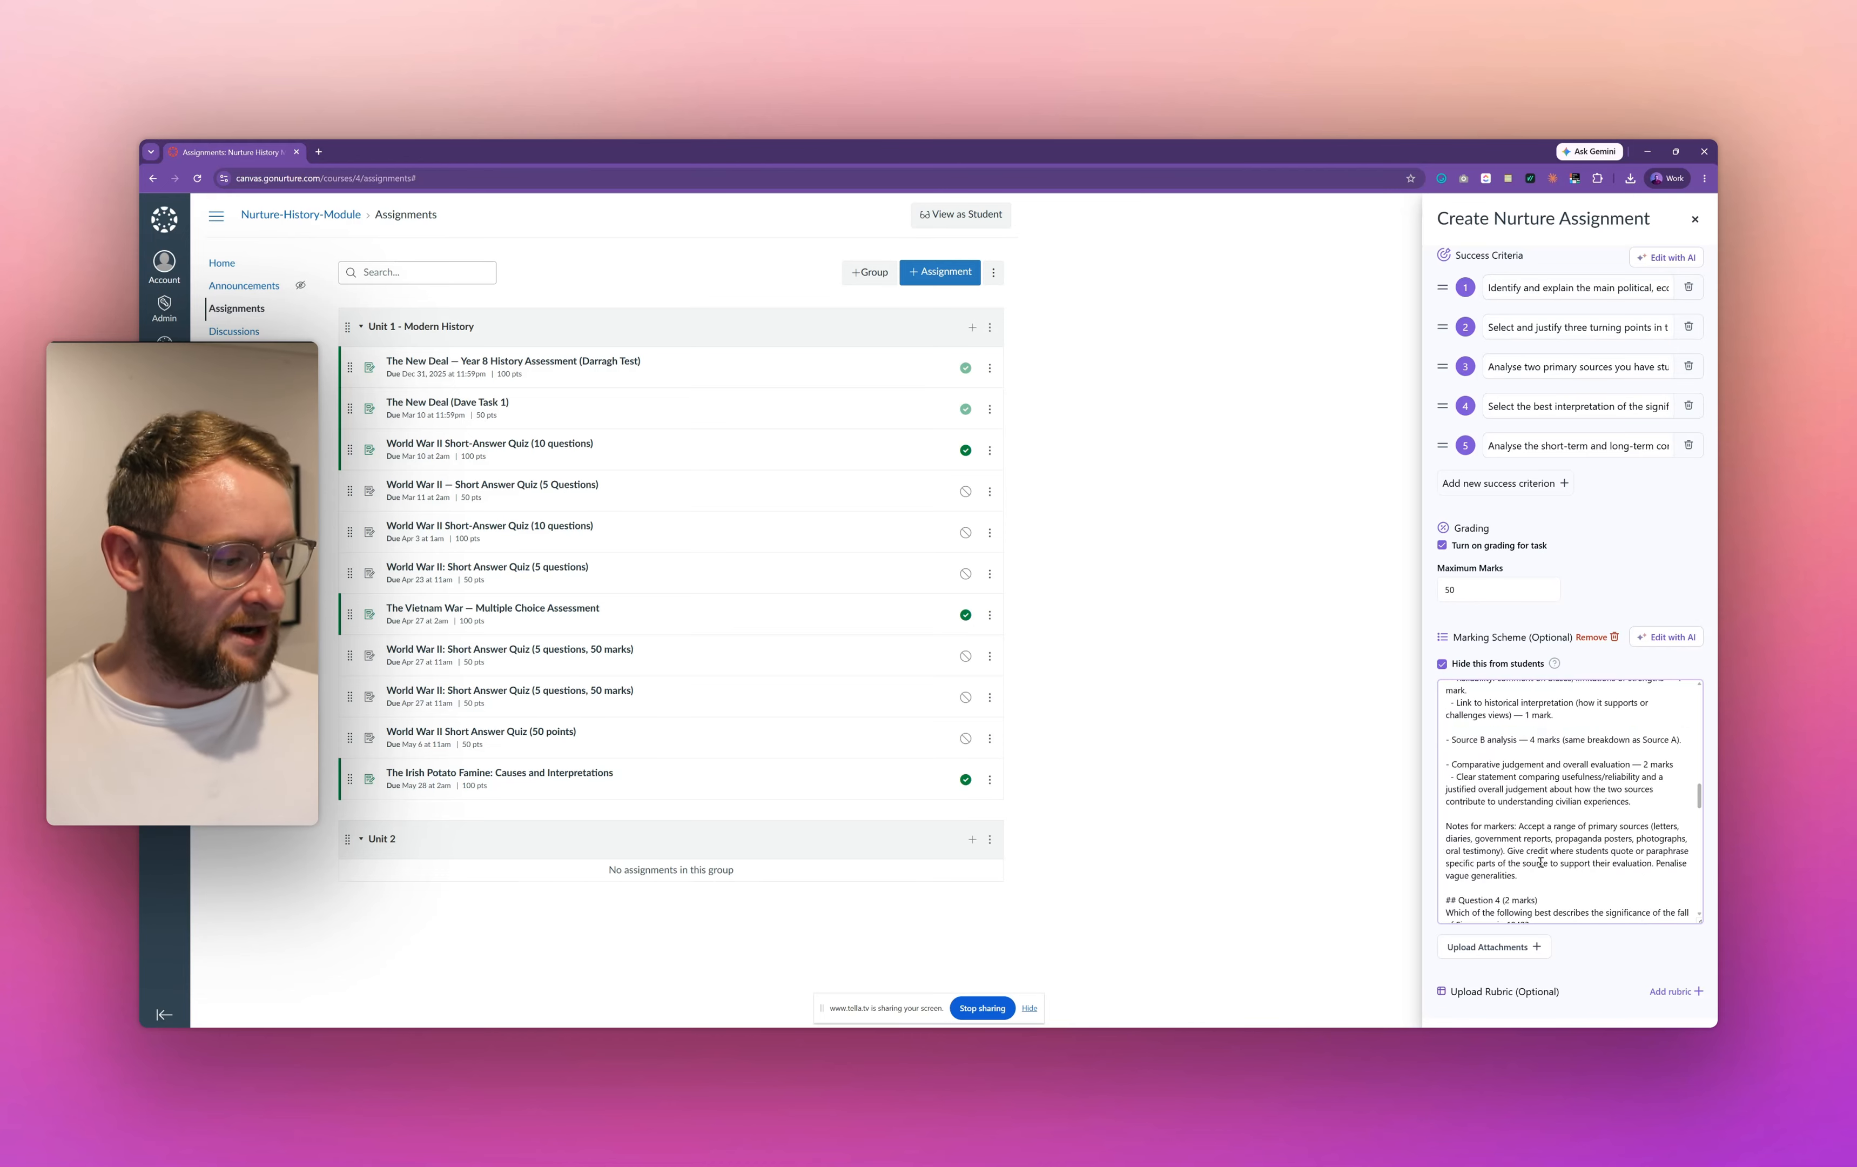
scroll(1536, 864, up, 15)
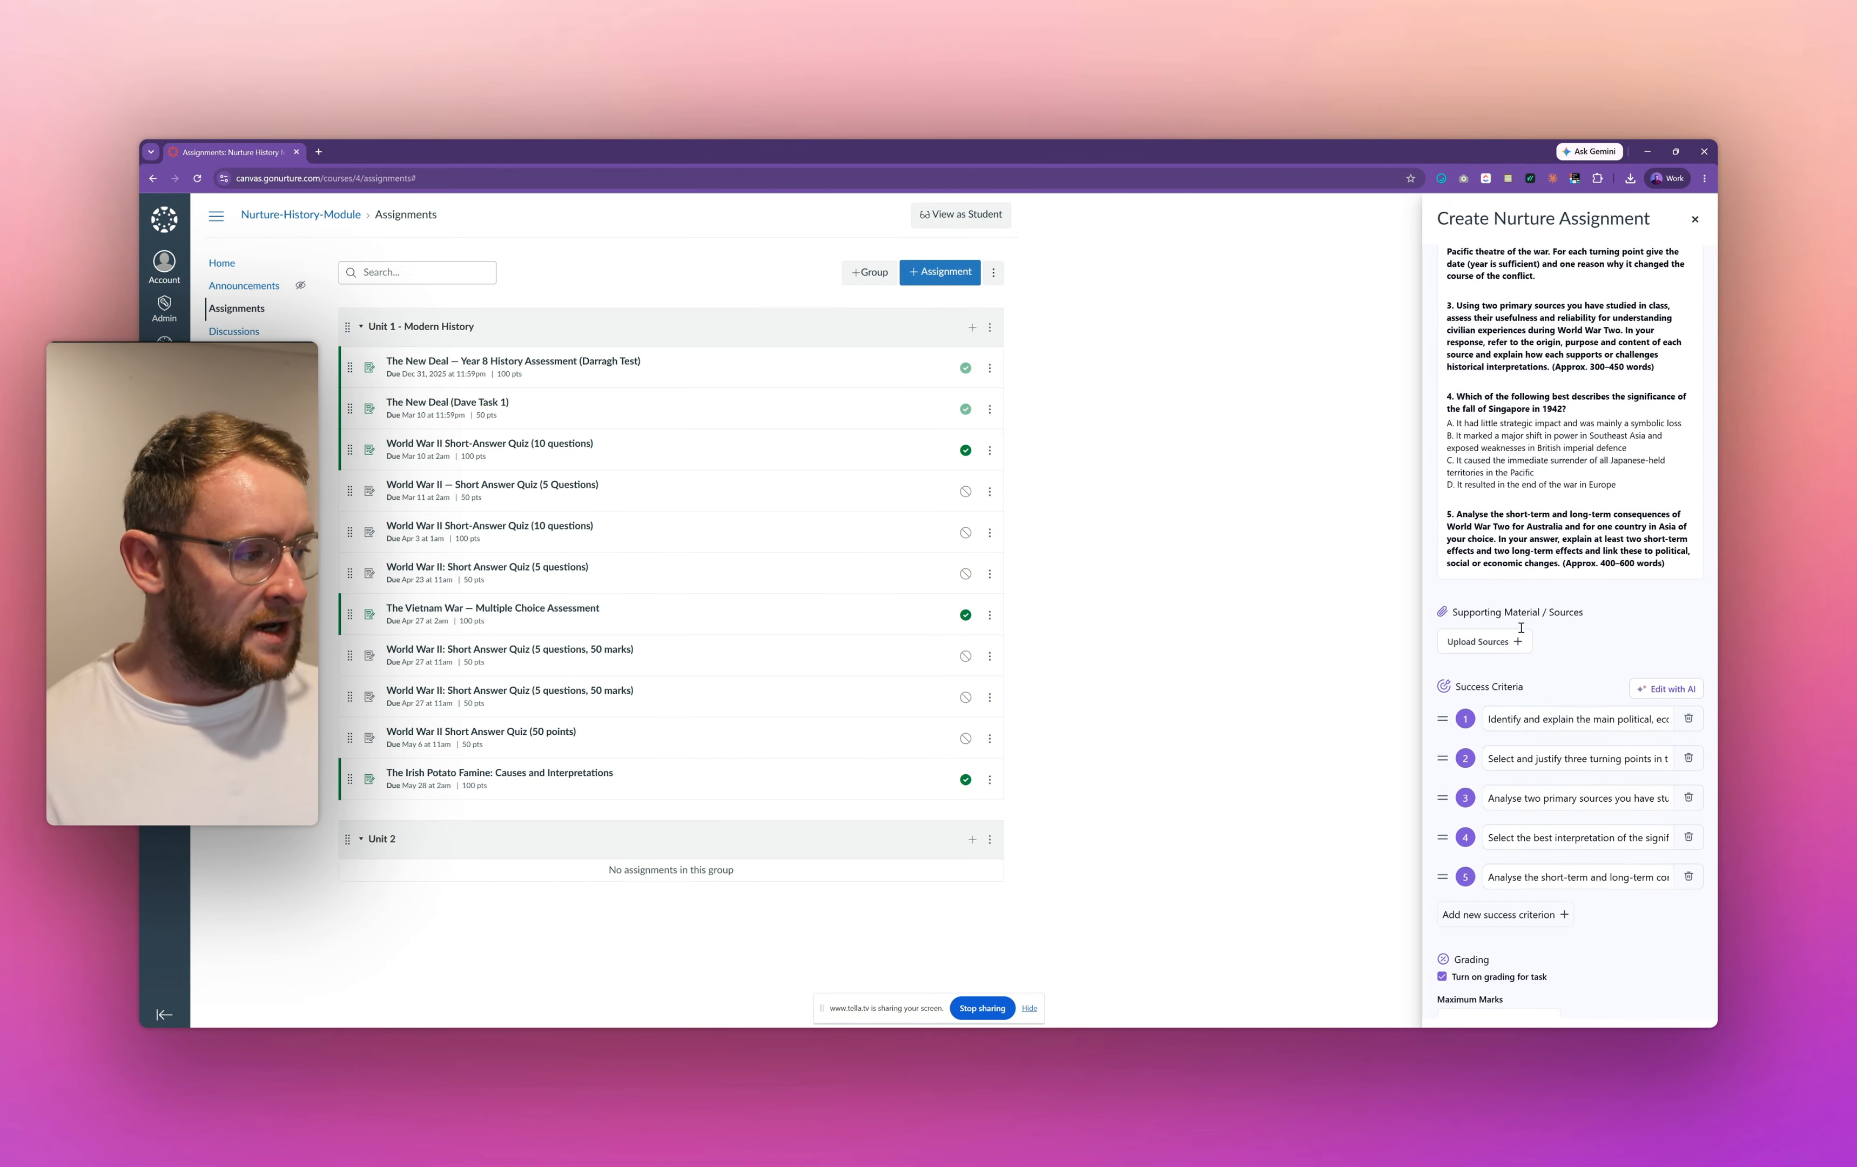
scroll(1529, 502, down, 10)
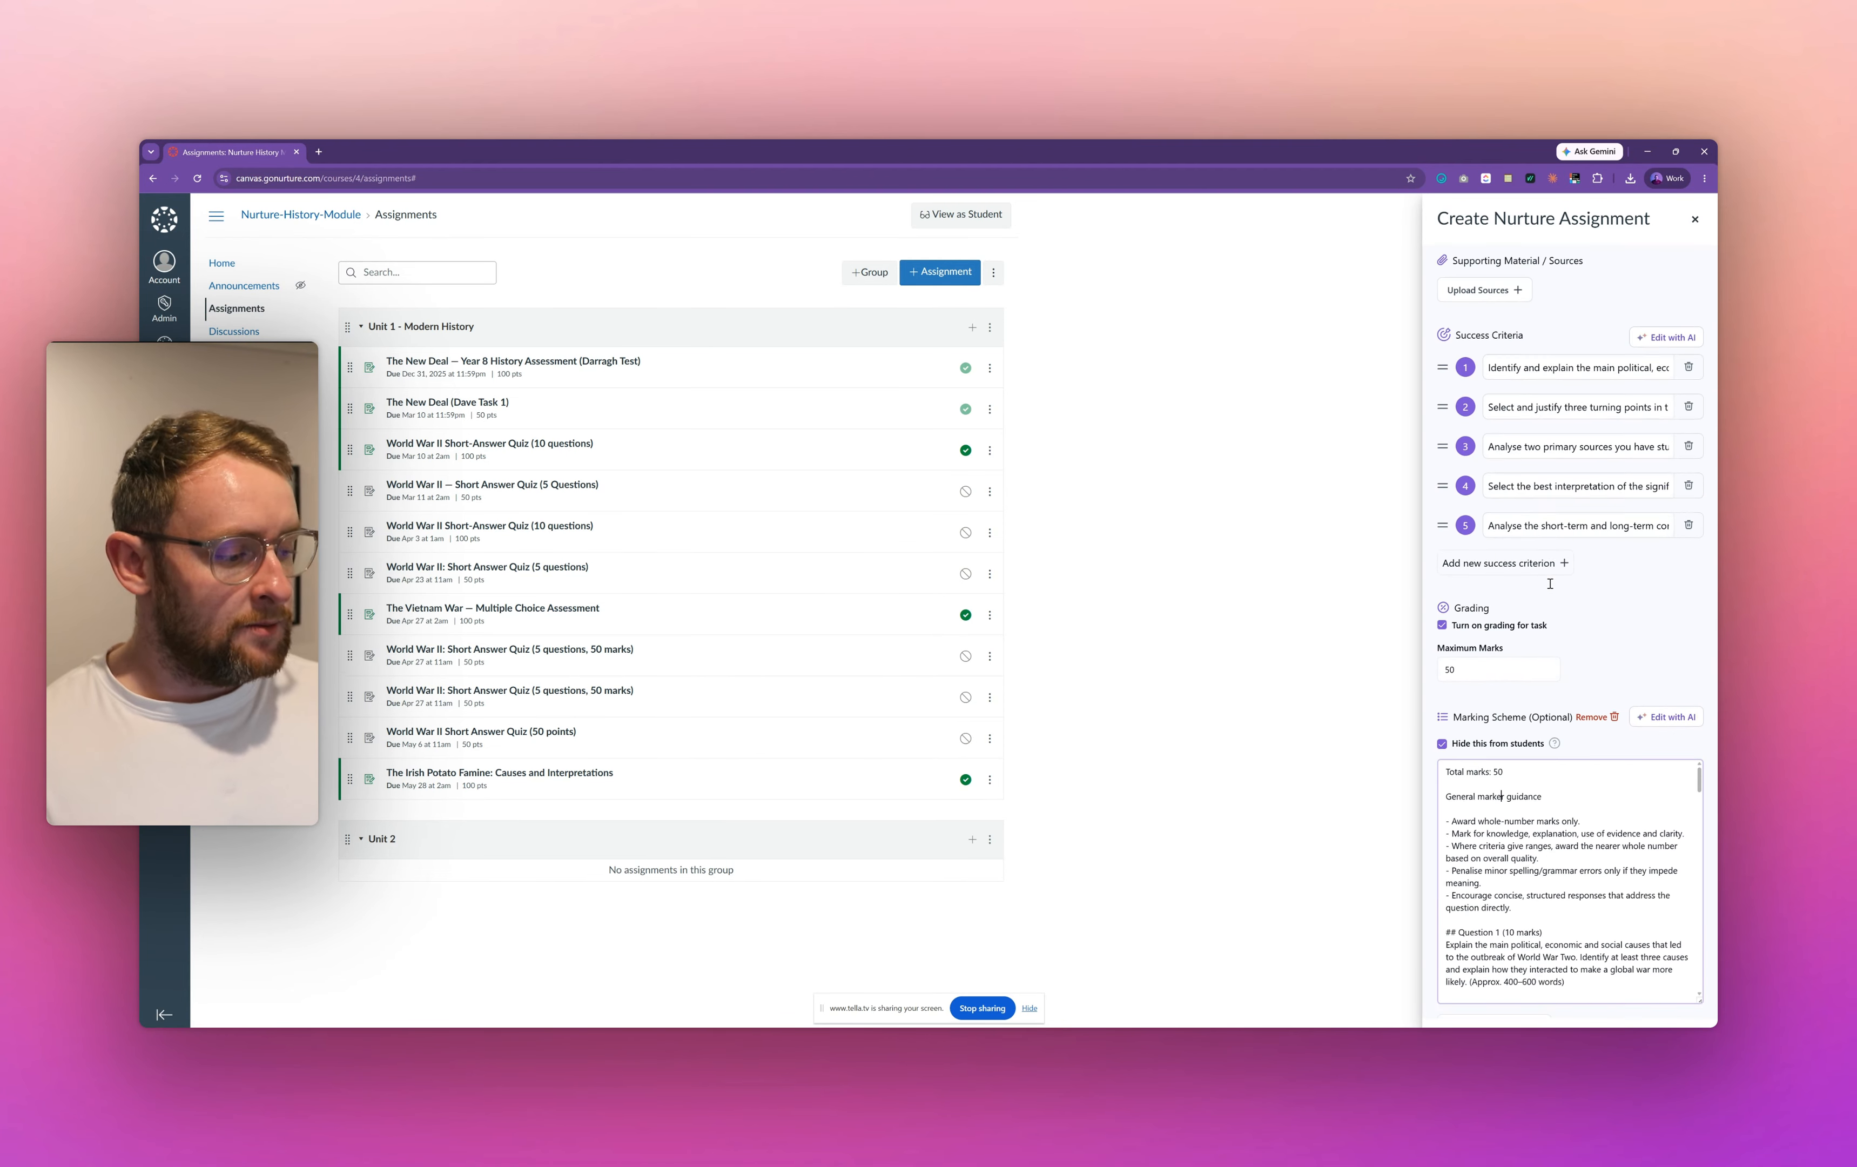
scroll(1538, 590, down, 3)
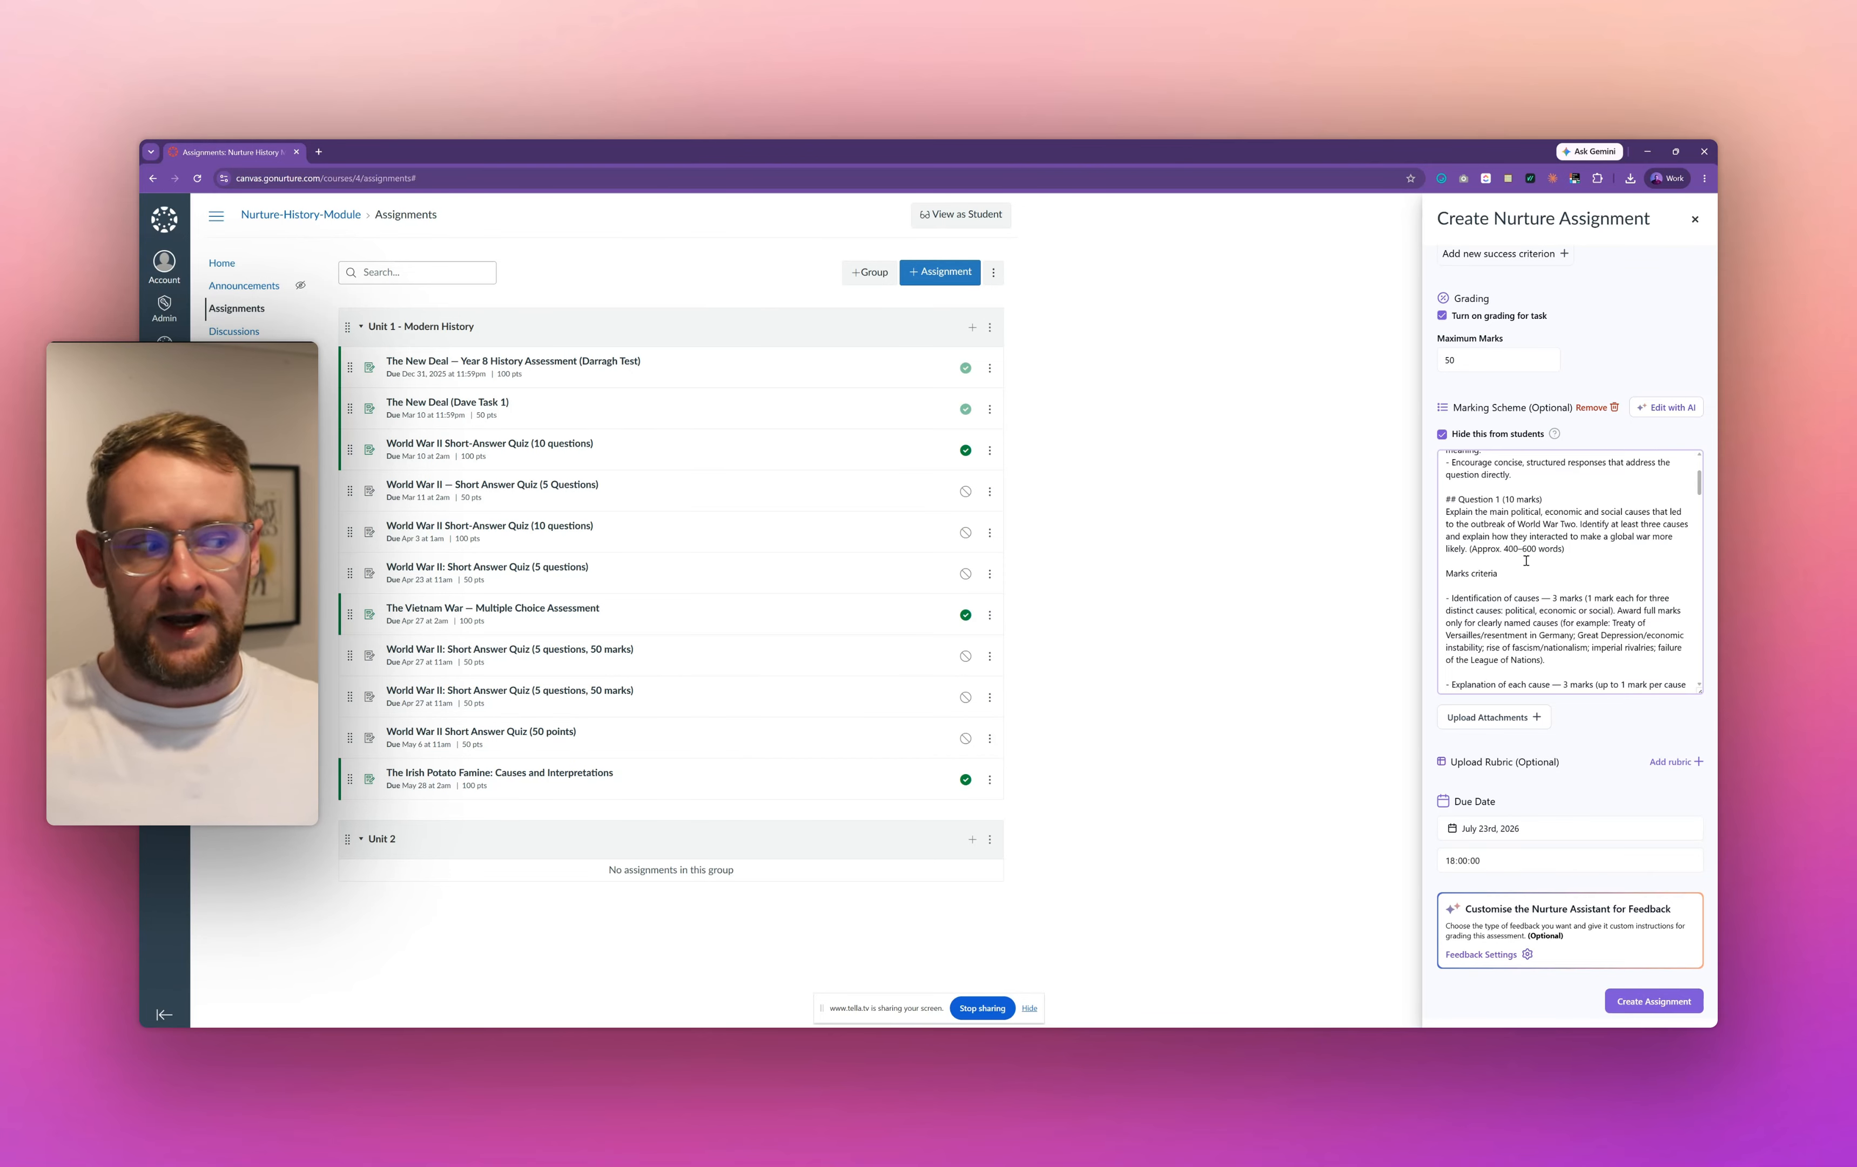
scroll(1525, 560, down, 3)
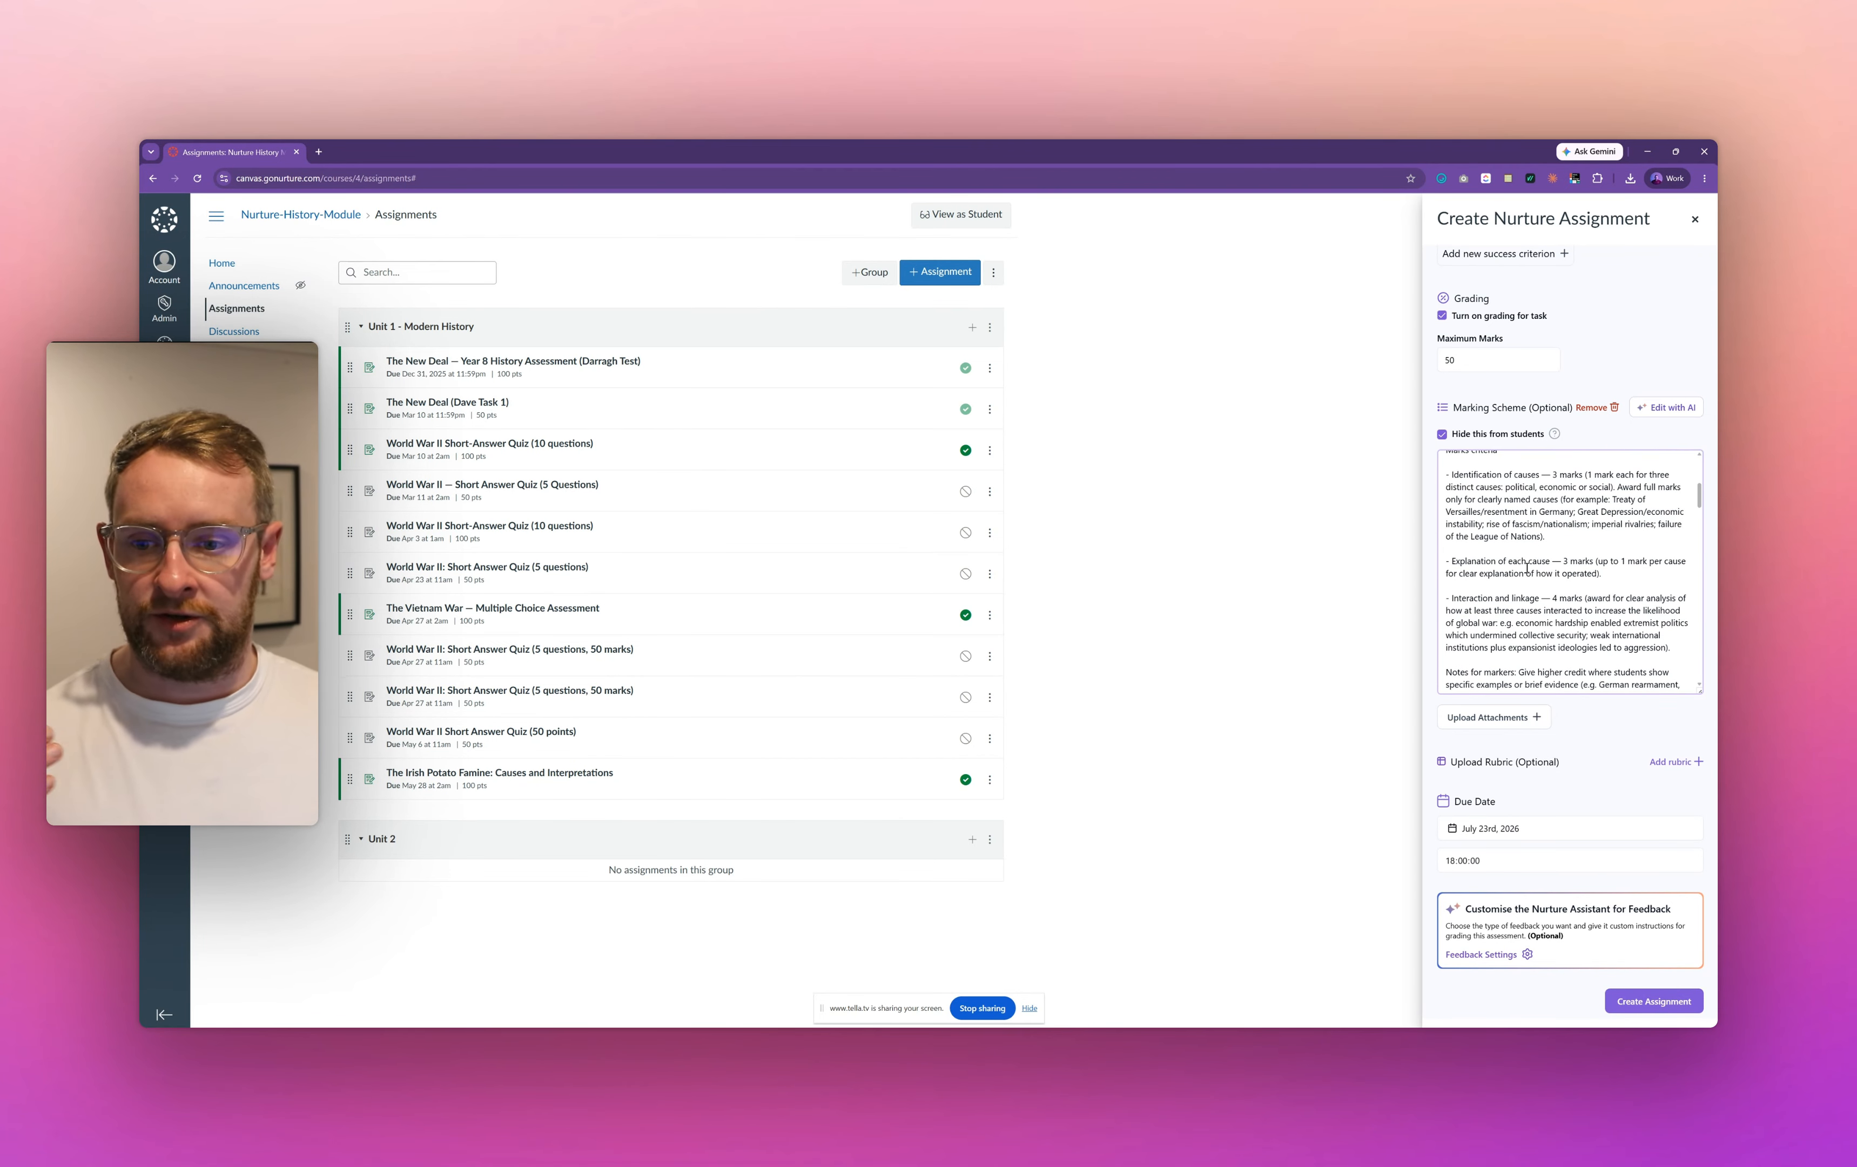
scroll(1527, 567, down, 10)
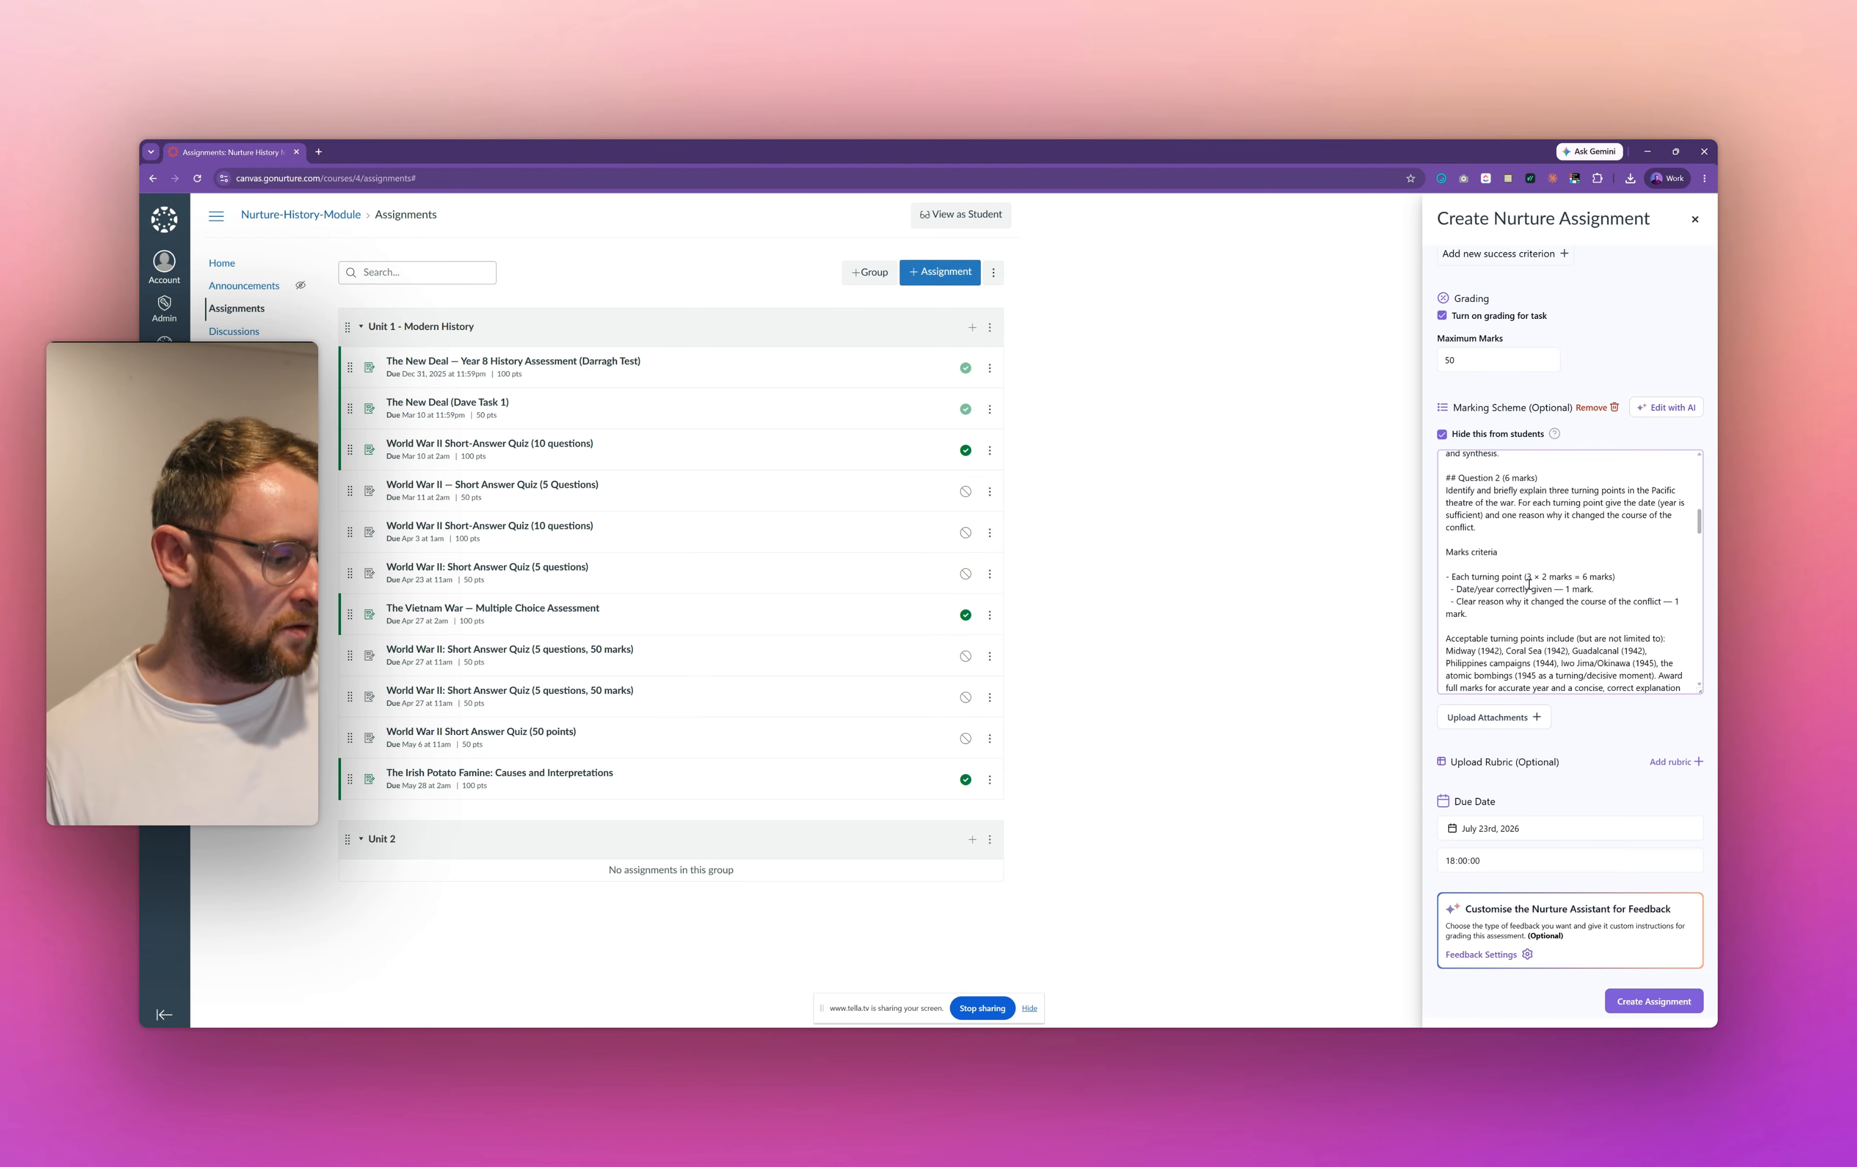
Step: Add the optional rubric section to the task and remove it again
click(1668, 764)
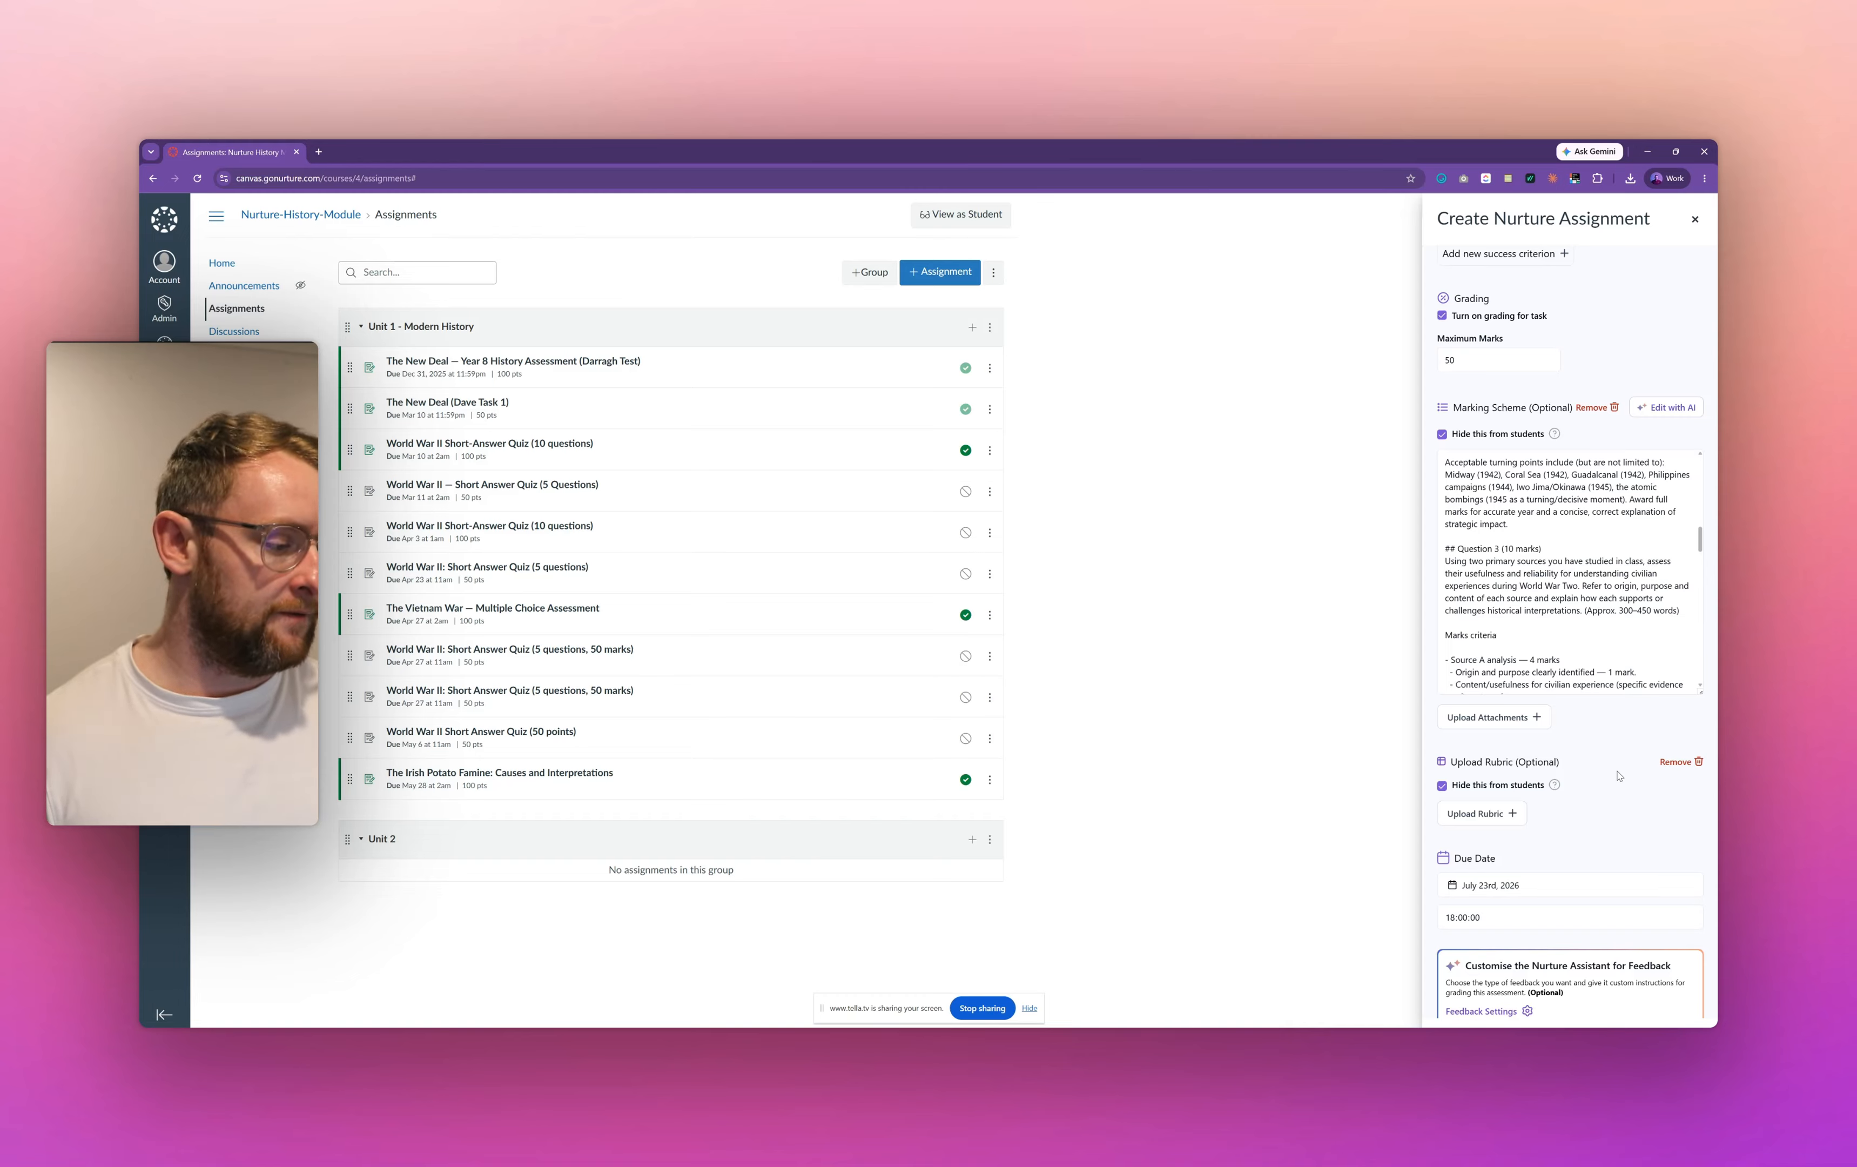
click(1675, 764)
click(1598, 653)
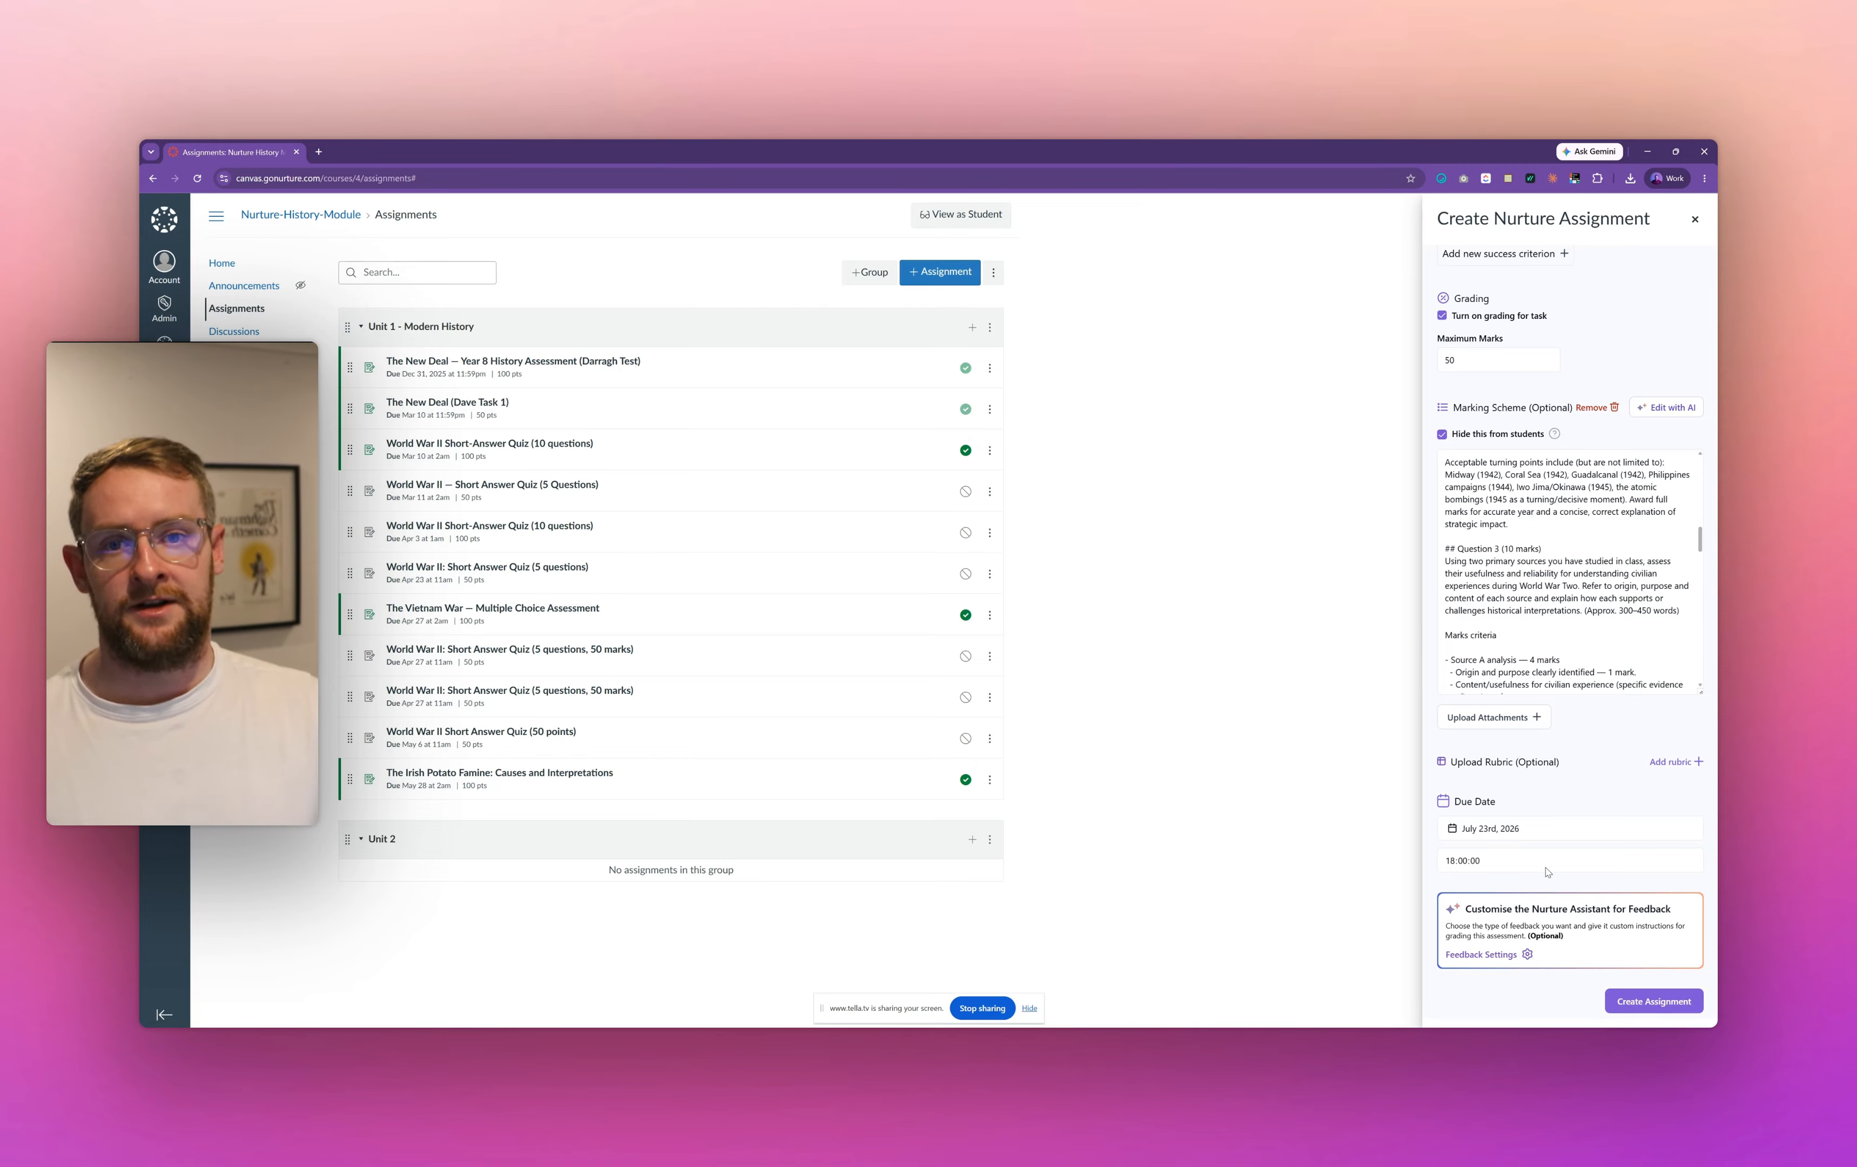
Step: Open the assistant's feedback settings, check the student reading age choices, and set the feedback comment length to 207–300 words
click(1480, 954)
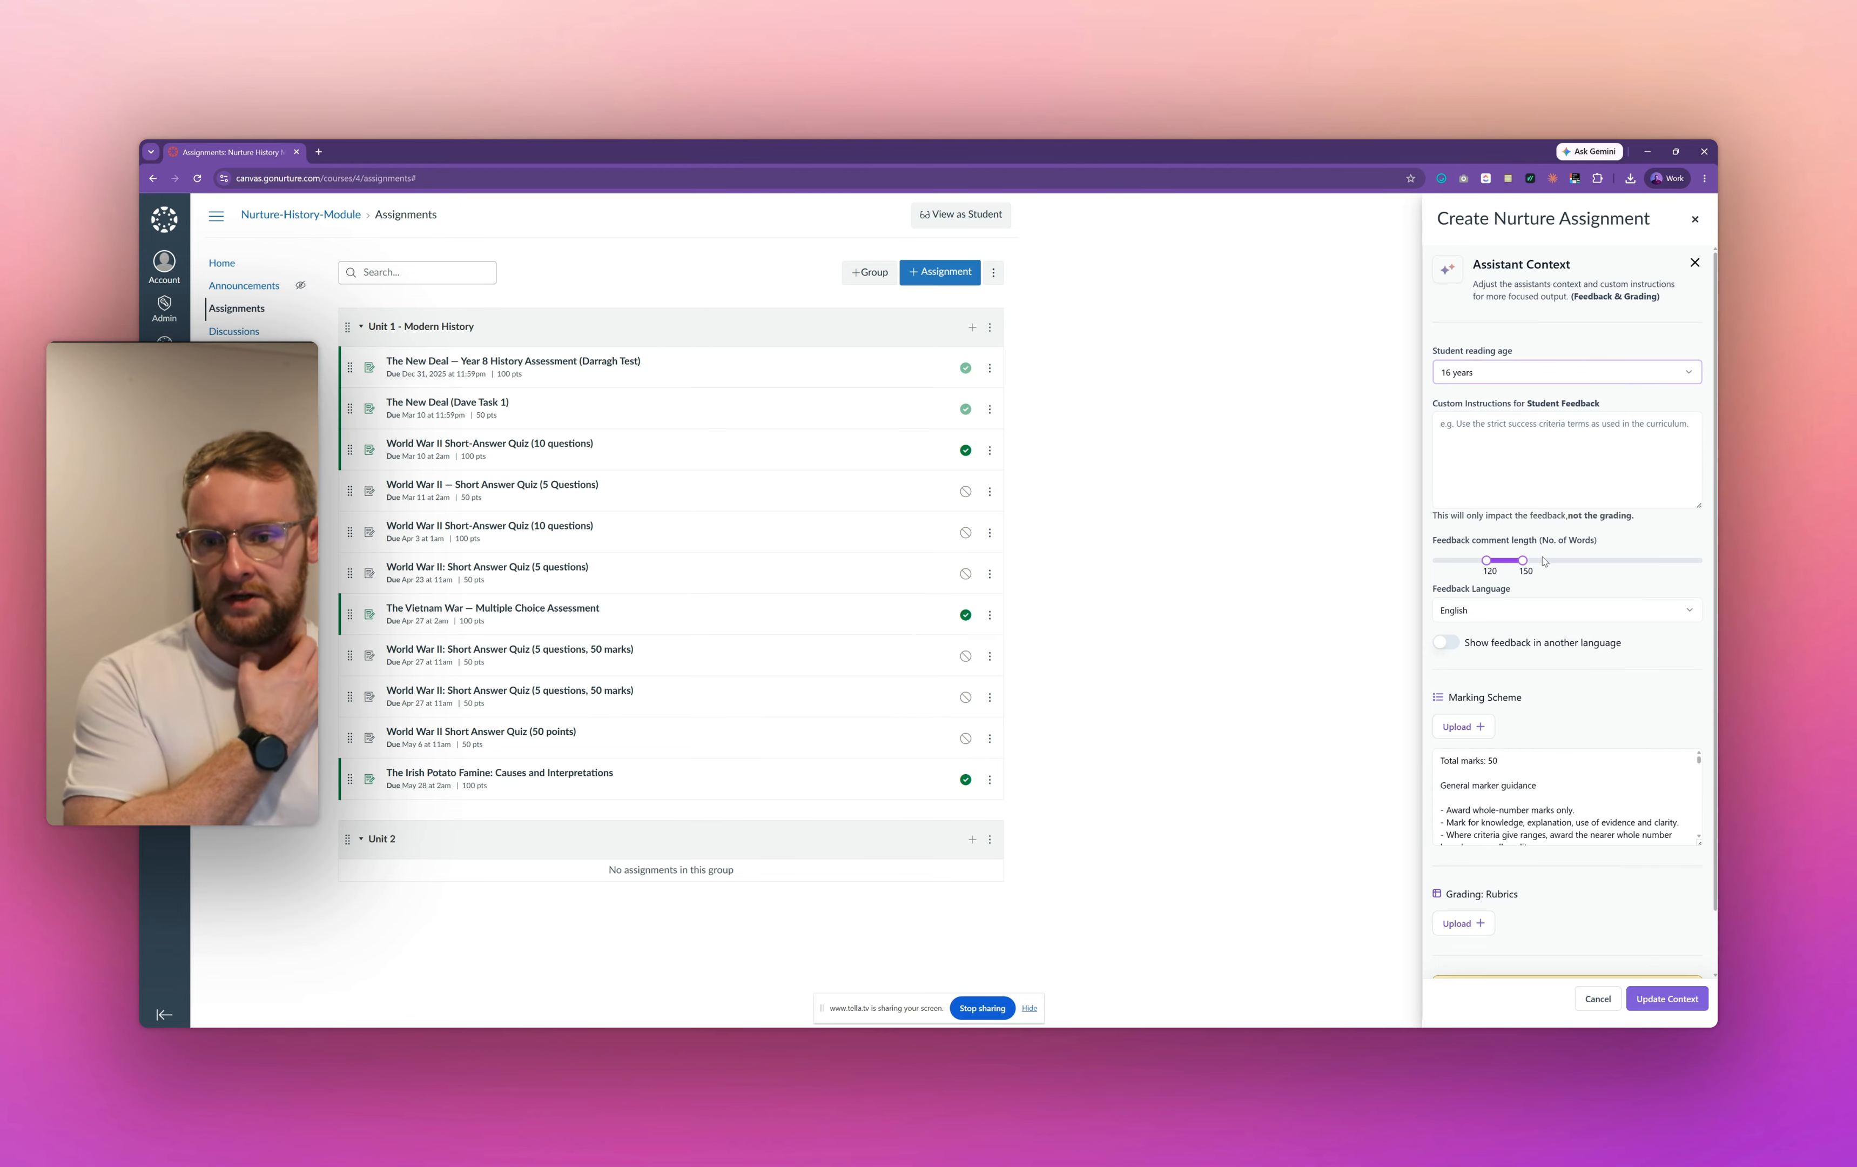
click(1570, 375)
click(1570, 375)
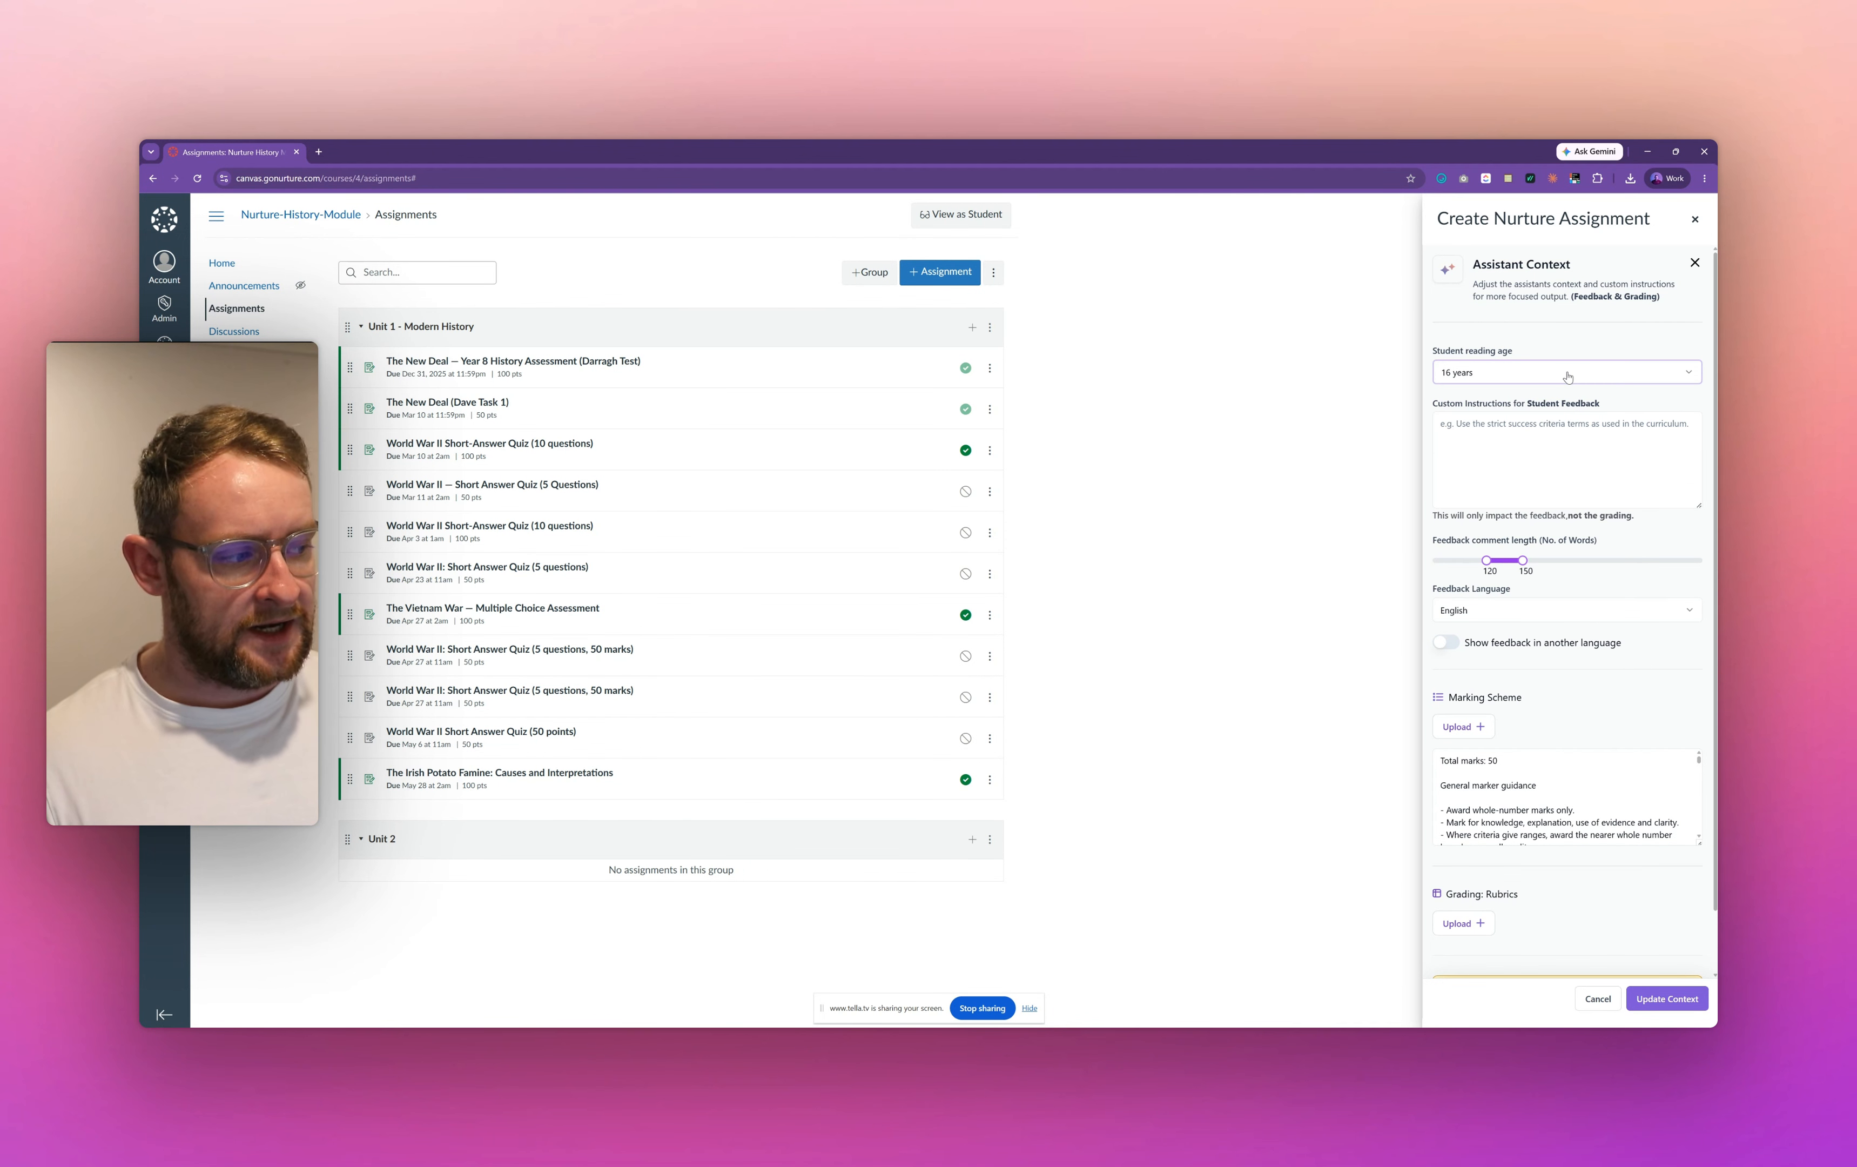
click(1512, 427)
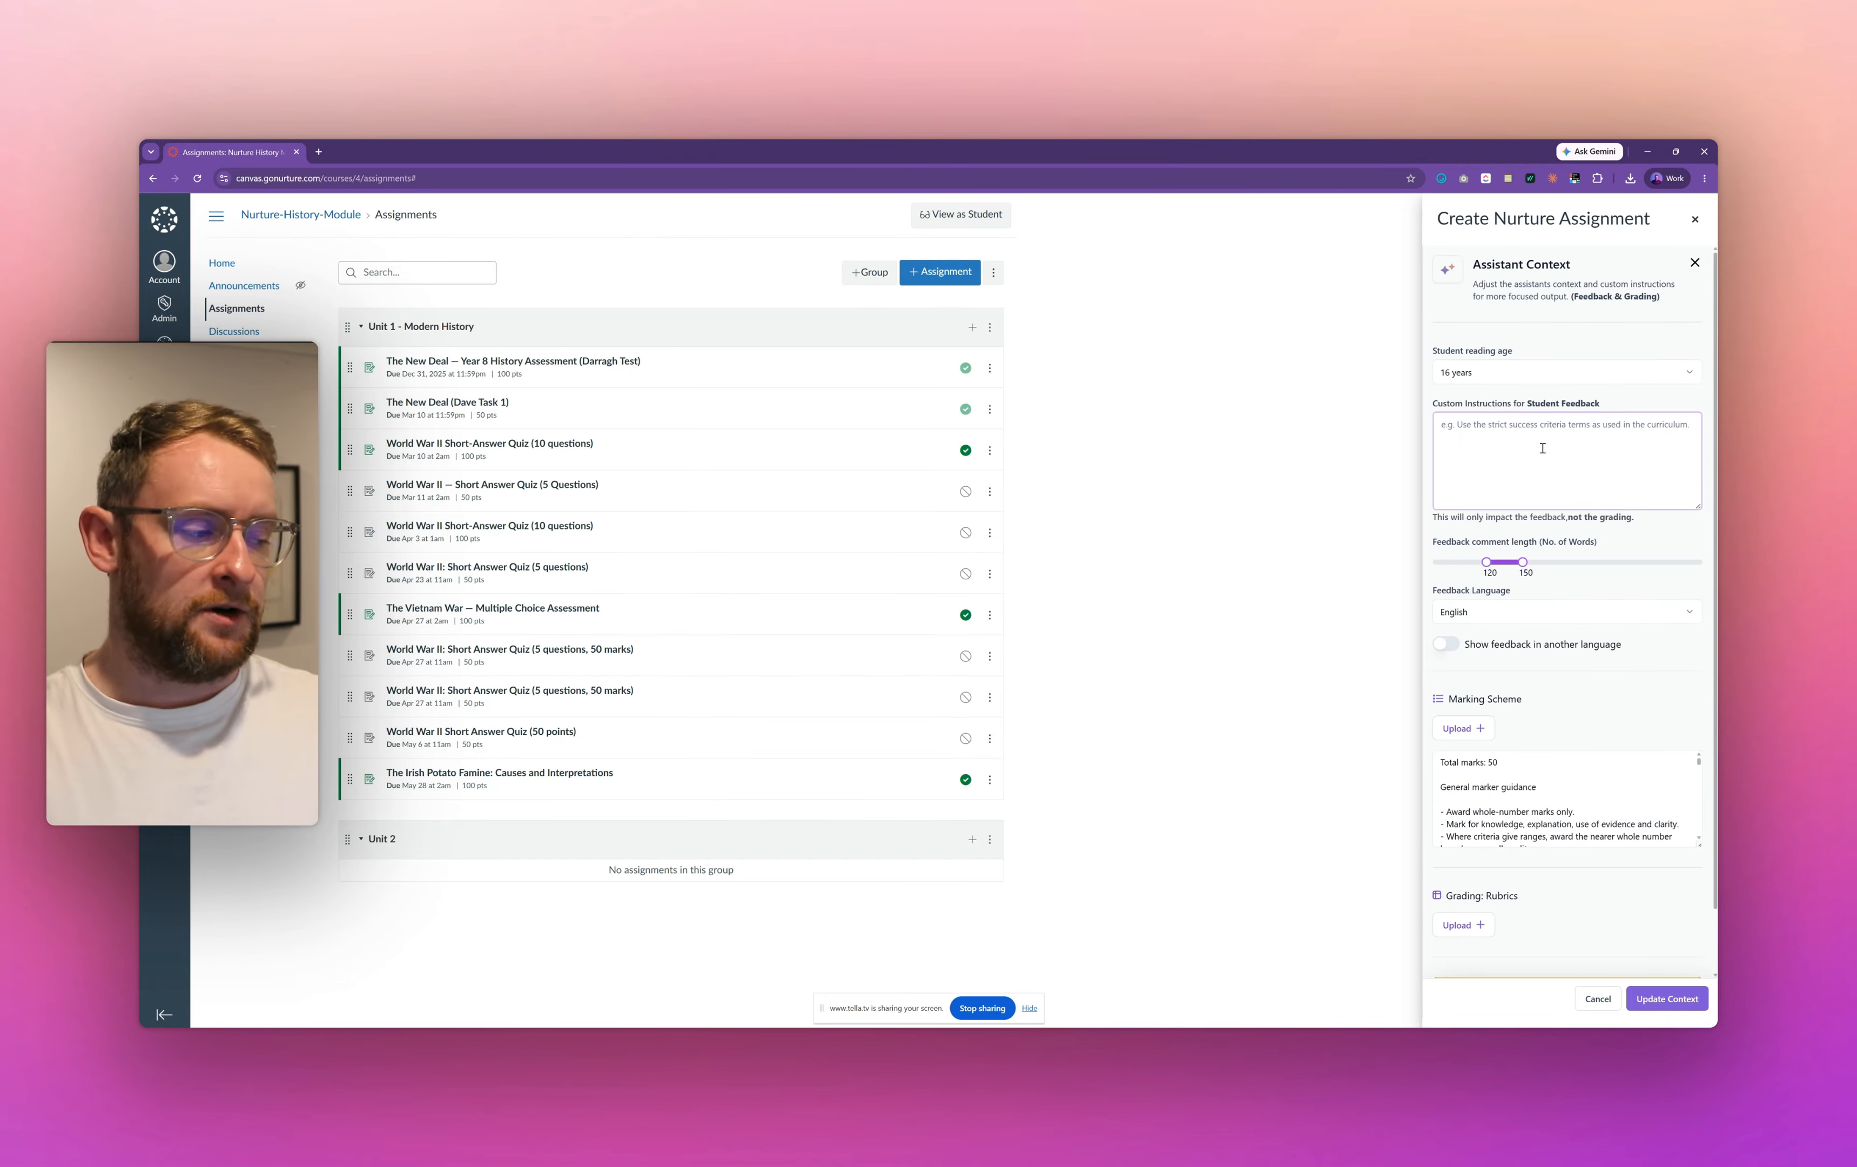
drag(1521, 562, 1702, 563)
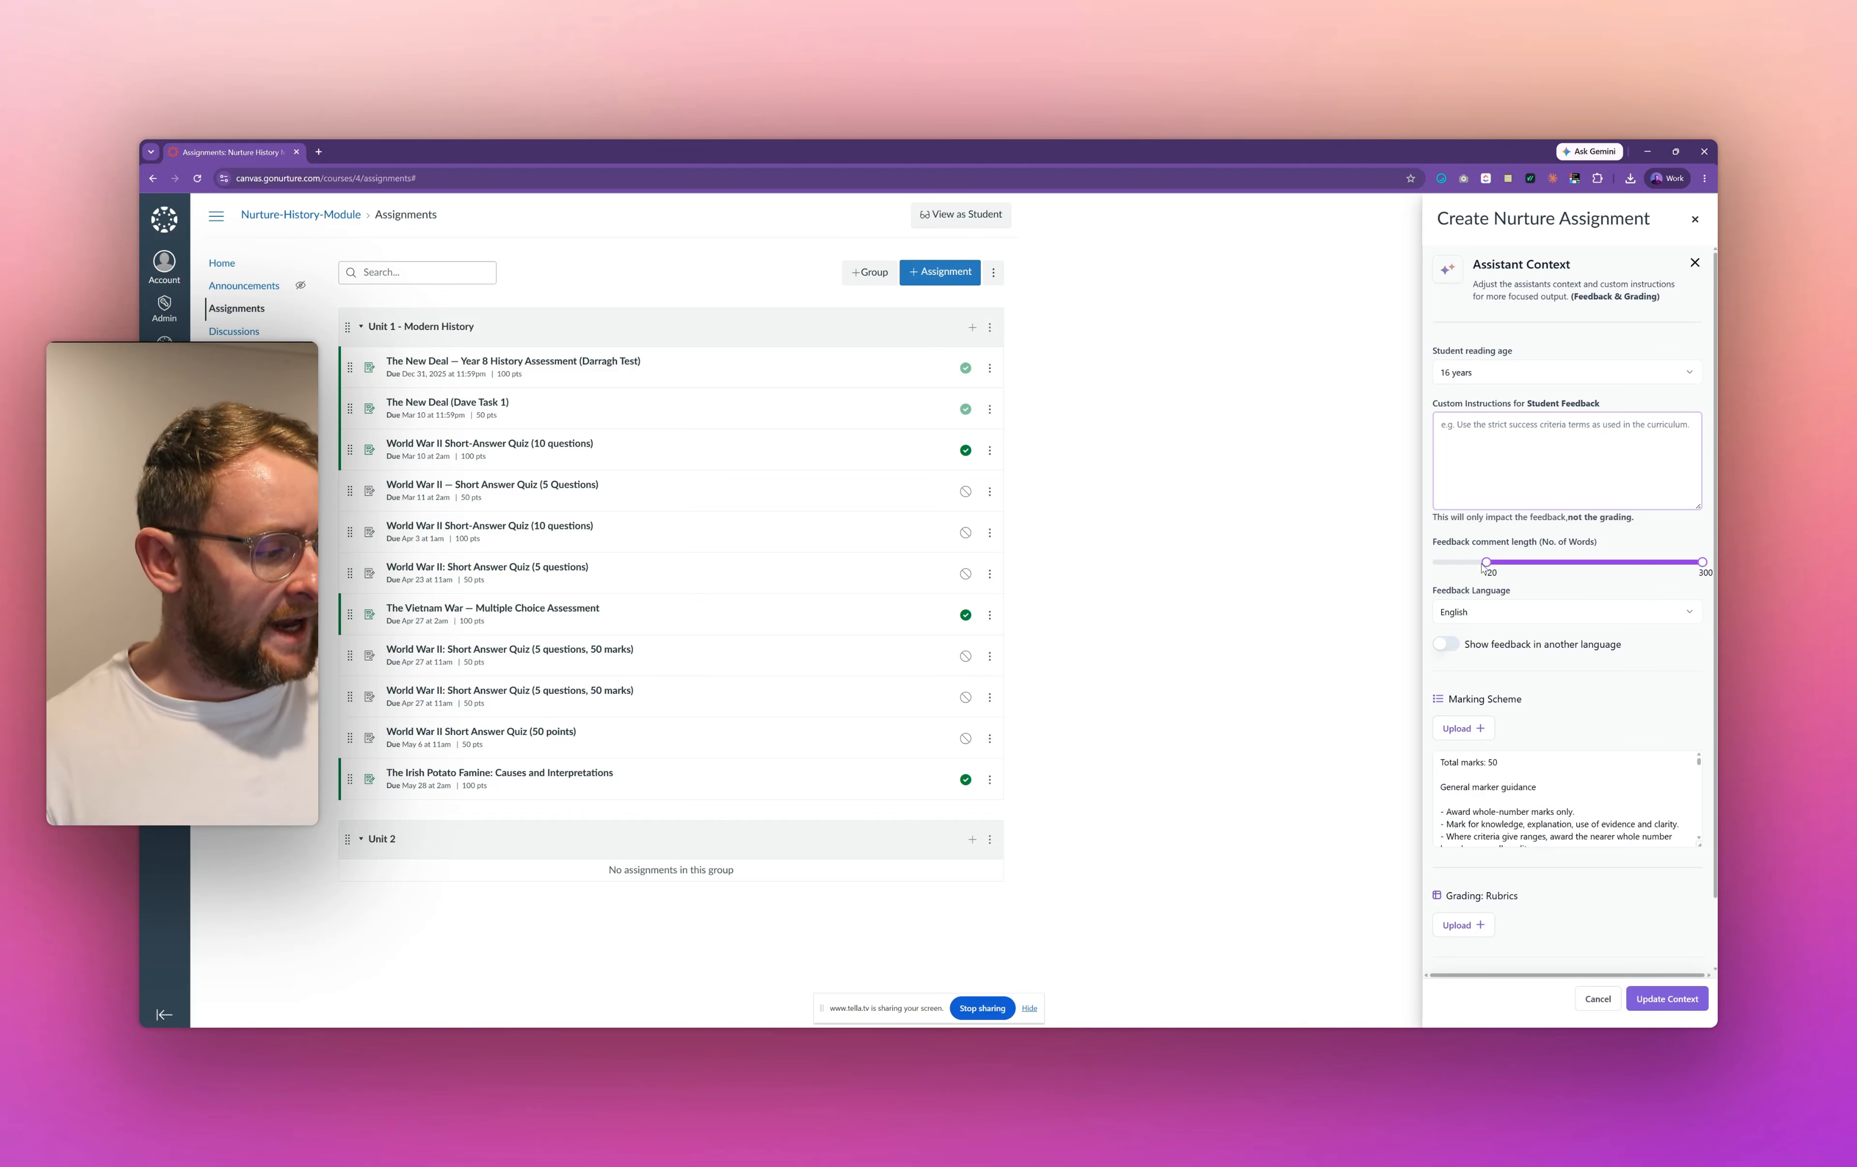
drag(1485, 562, 1592, 589)
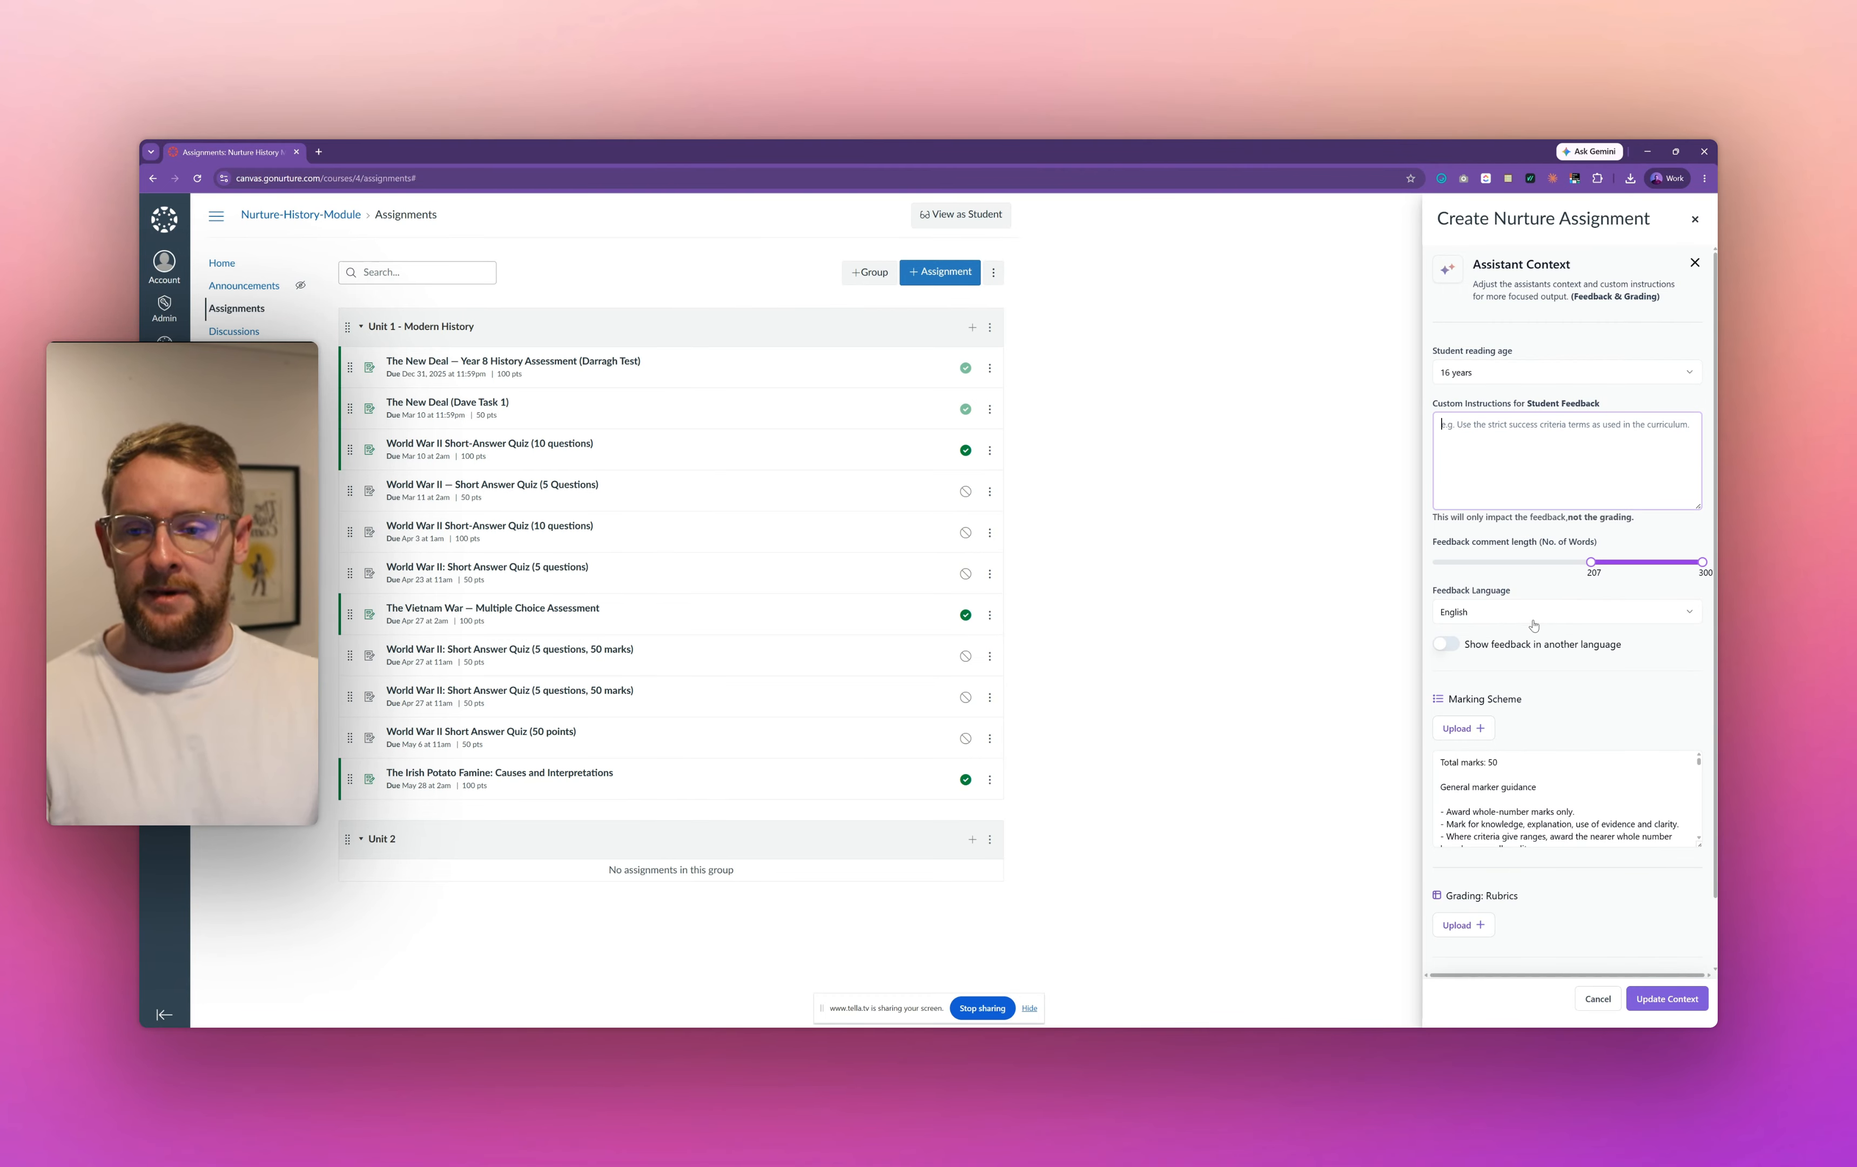
Step: Turn on showing feedback in another language, view the available languages, and turn the option off again
click(1480, 611)
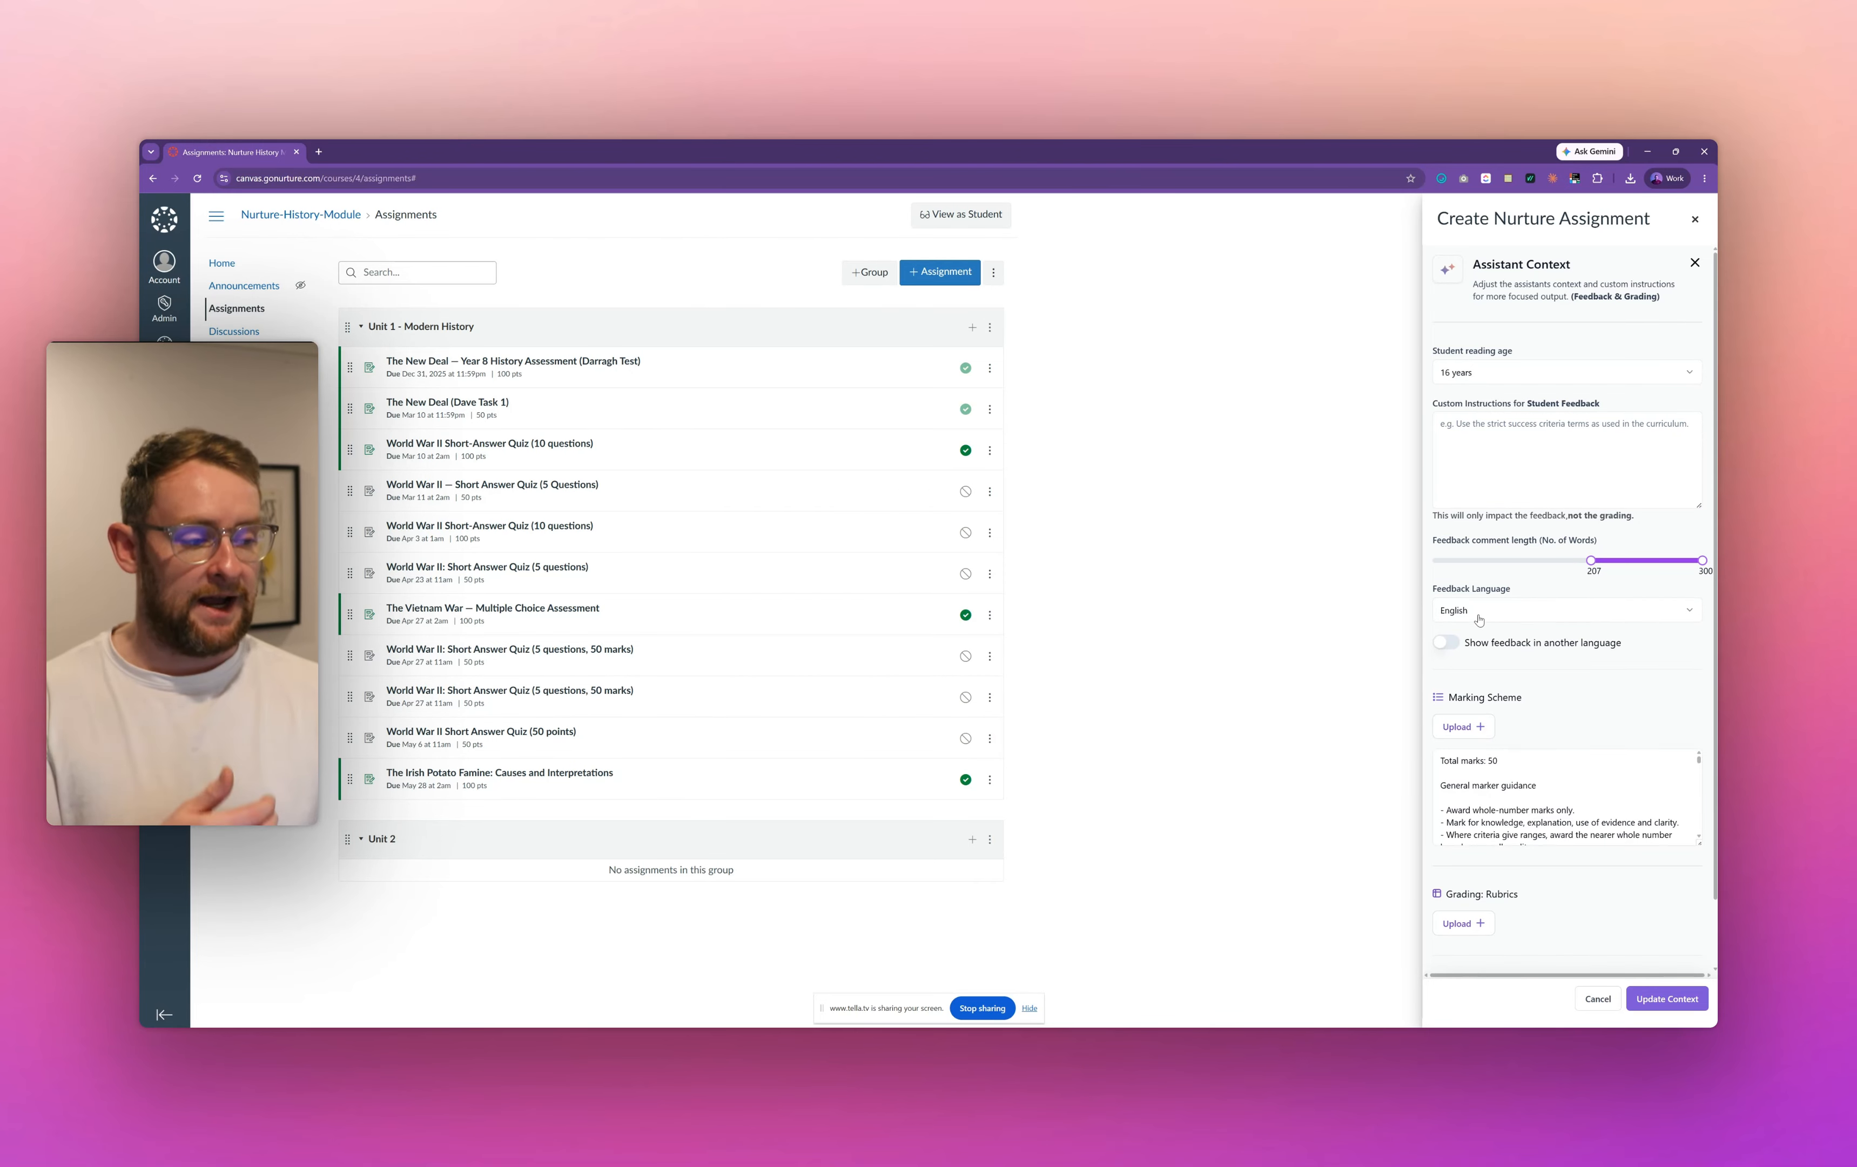
click(1481, 616)
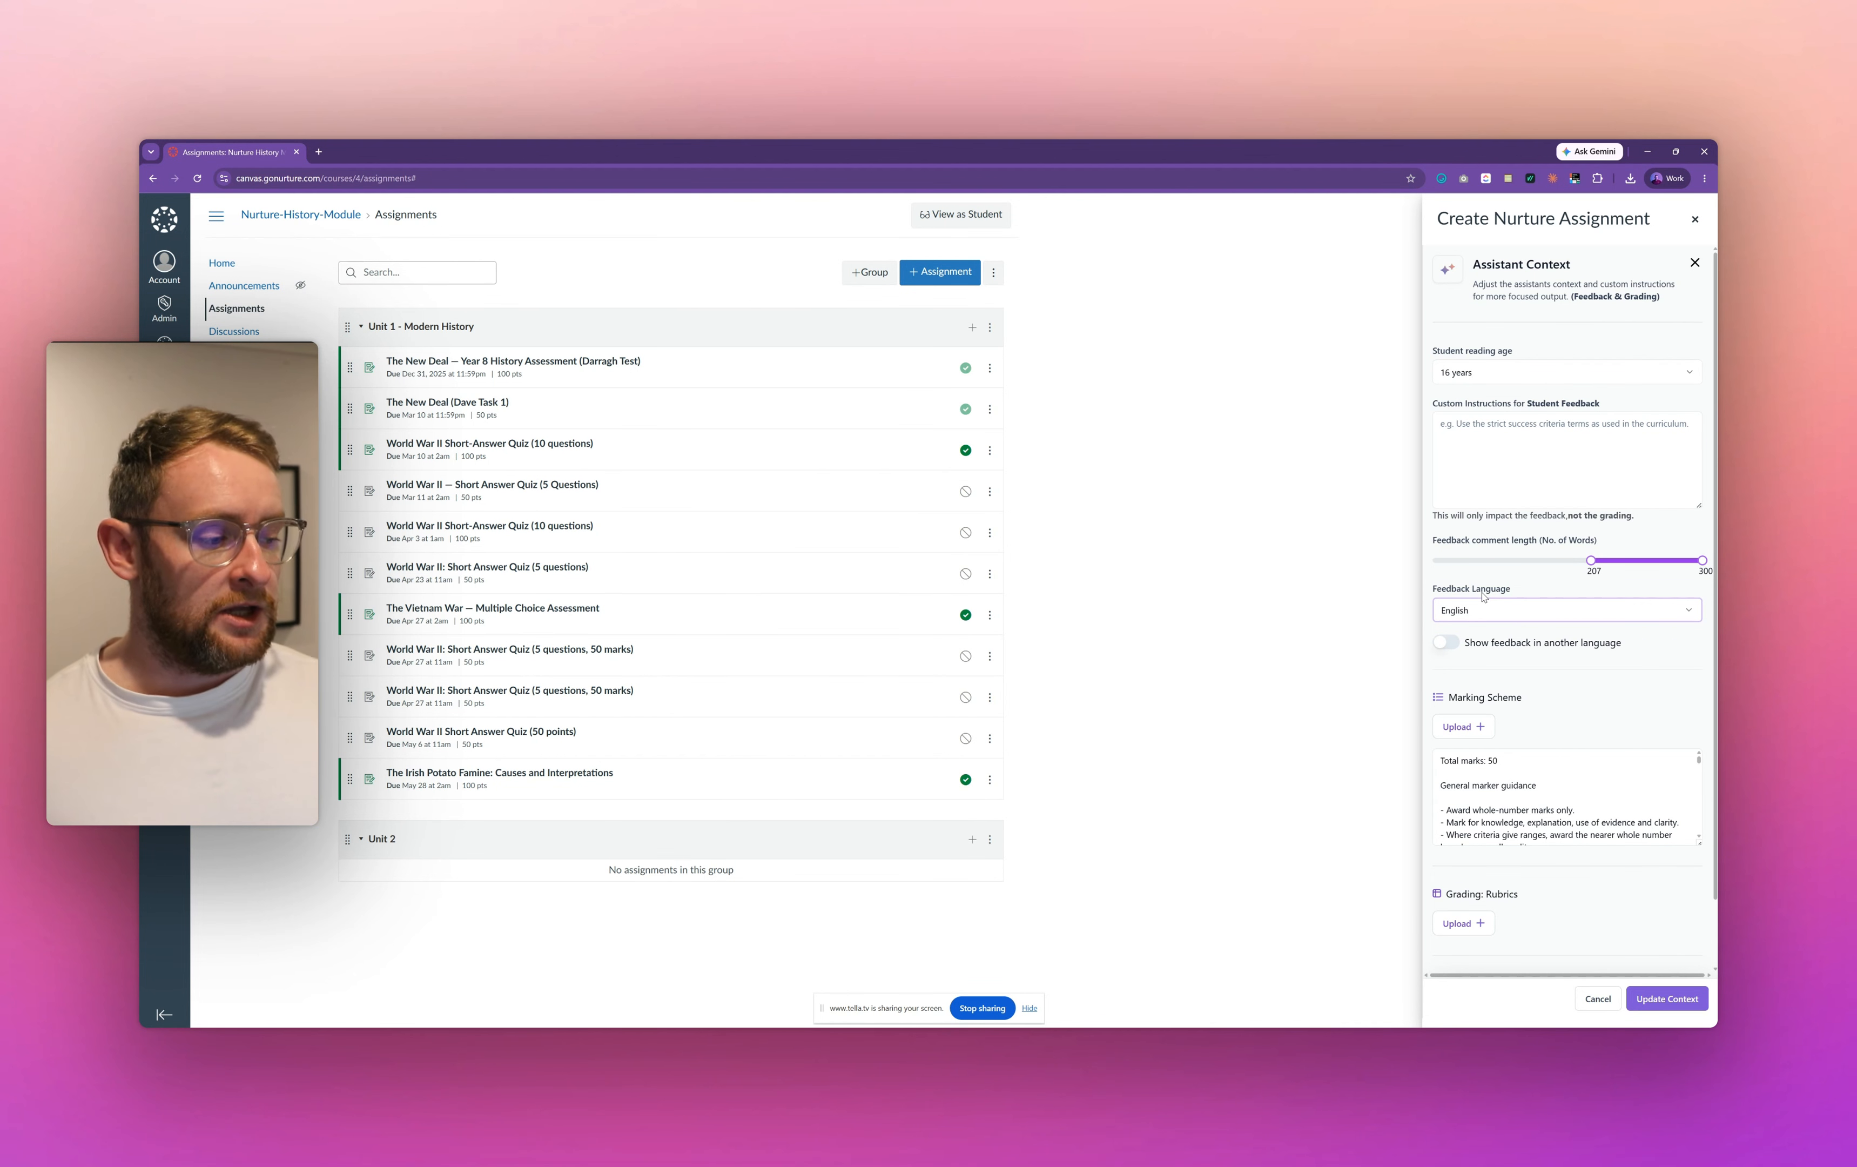
click(1445, 642)
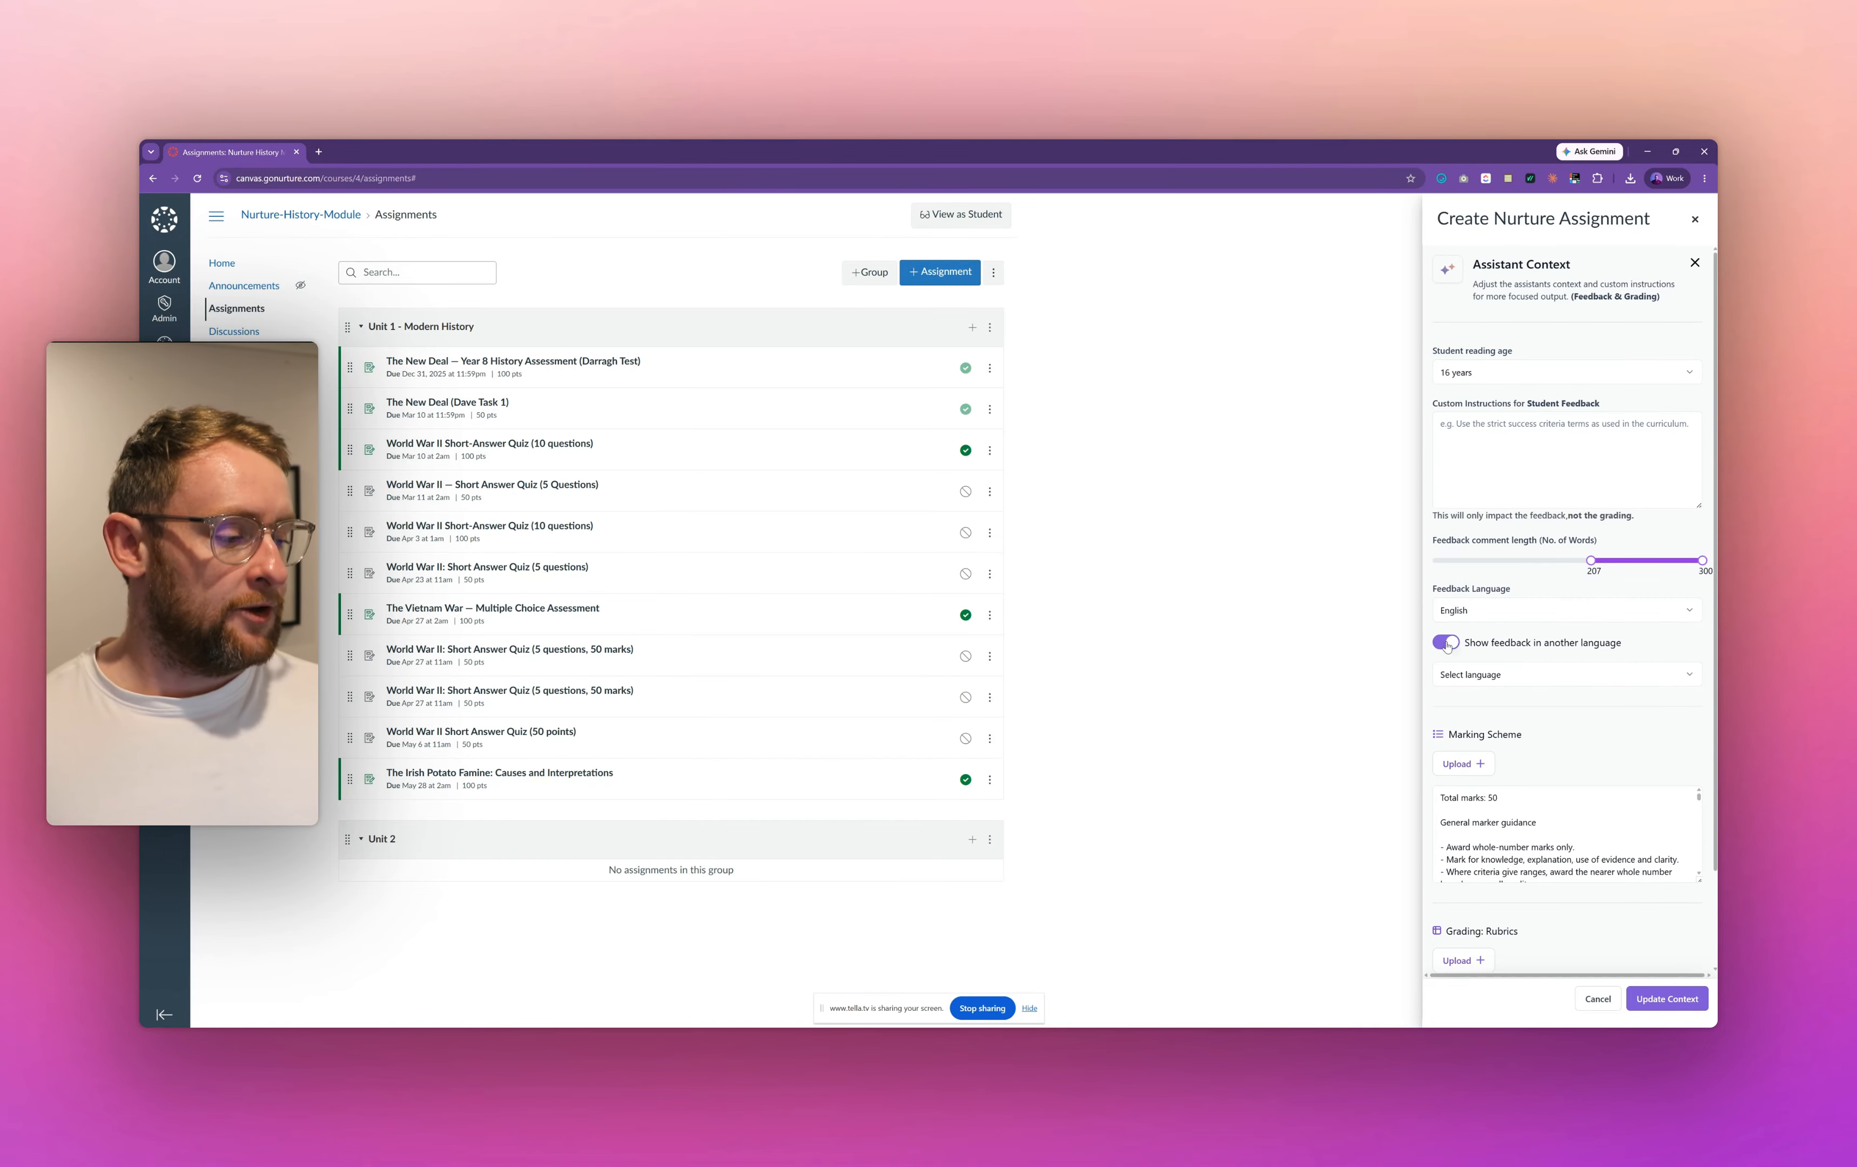
click(1457, 674)
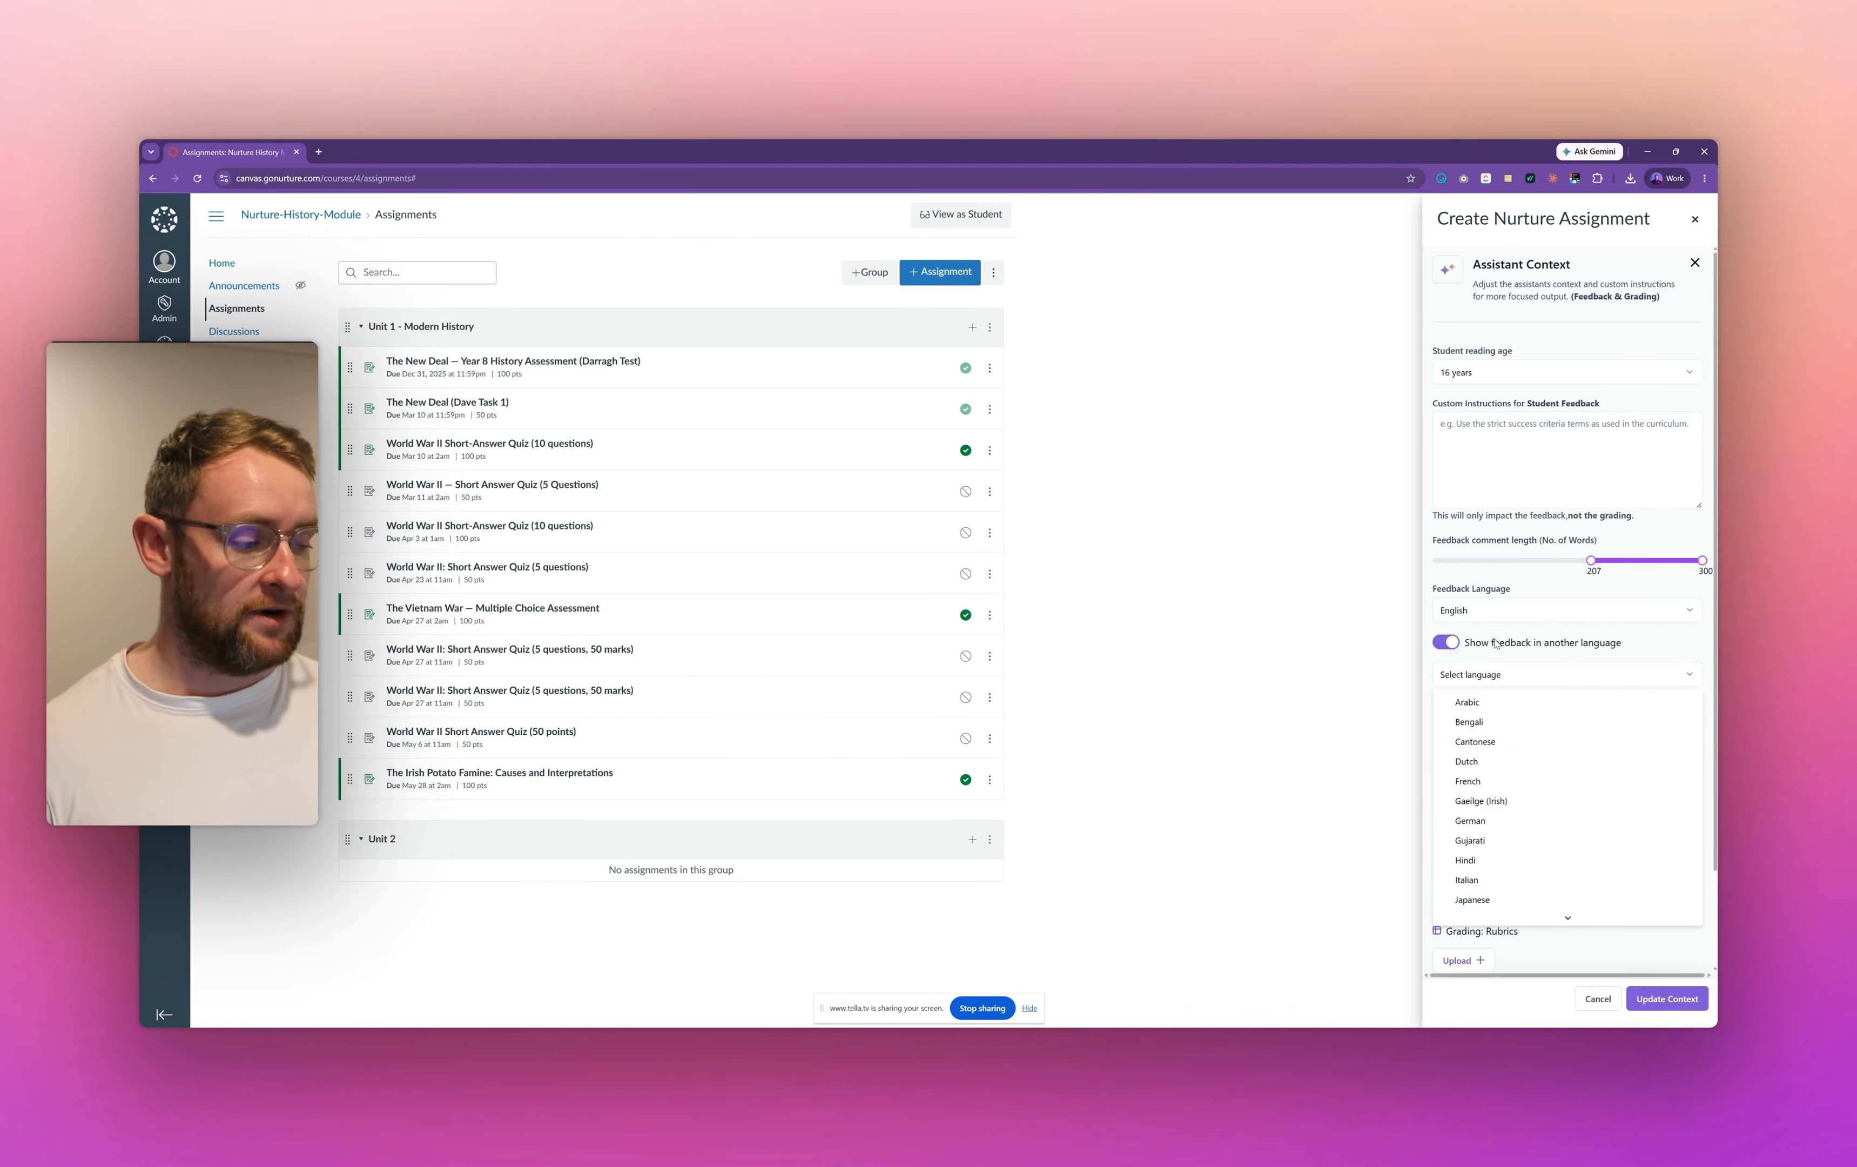
key(Escape)
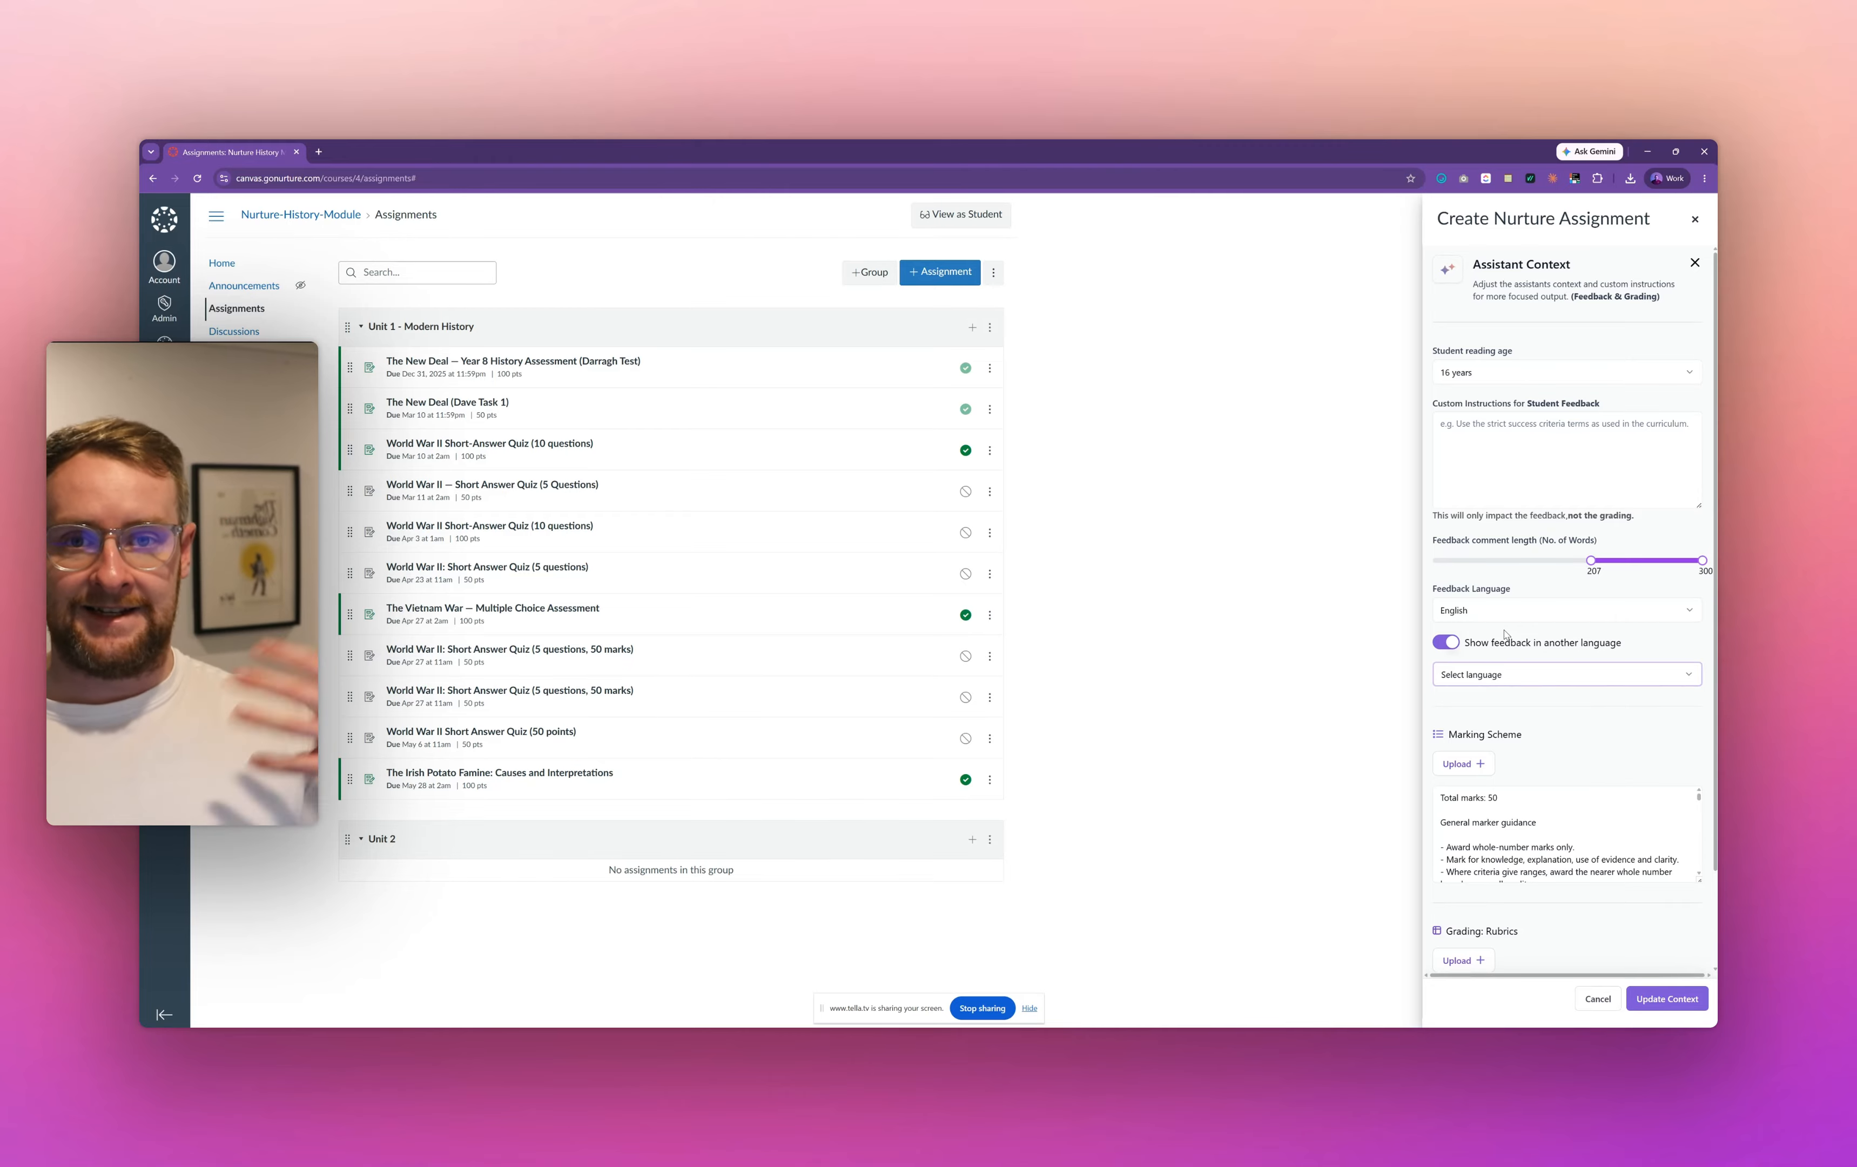
click(1472, 650)
Step: Check the marking scheme and rubric in the feedback settings, save the settings, and create the assignment
scroll(1514, 729, down, 1)
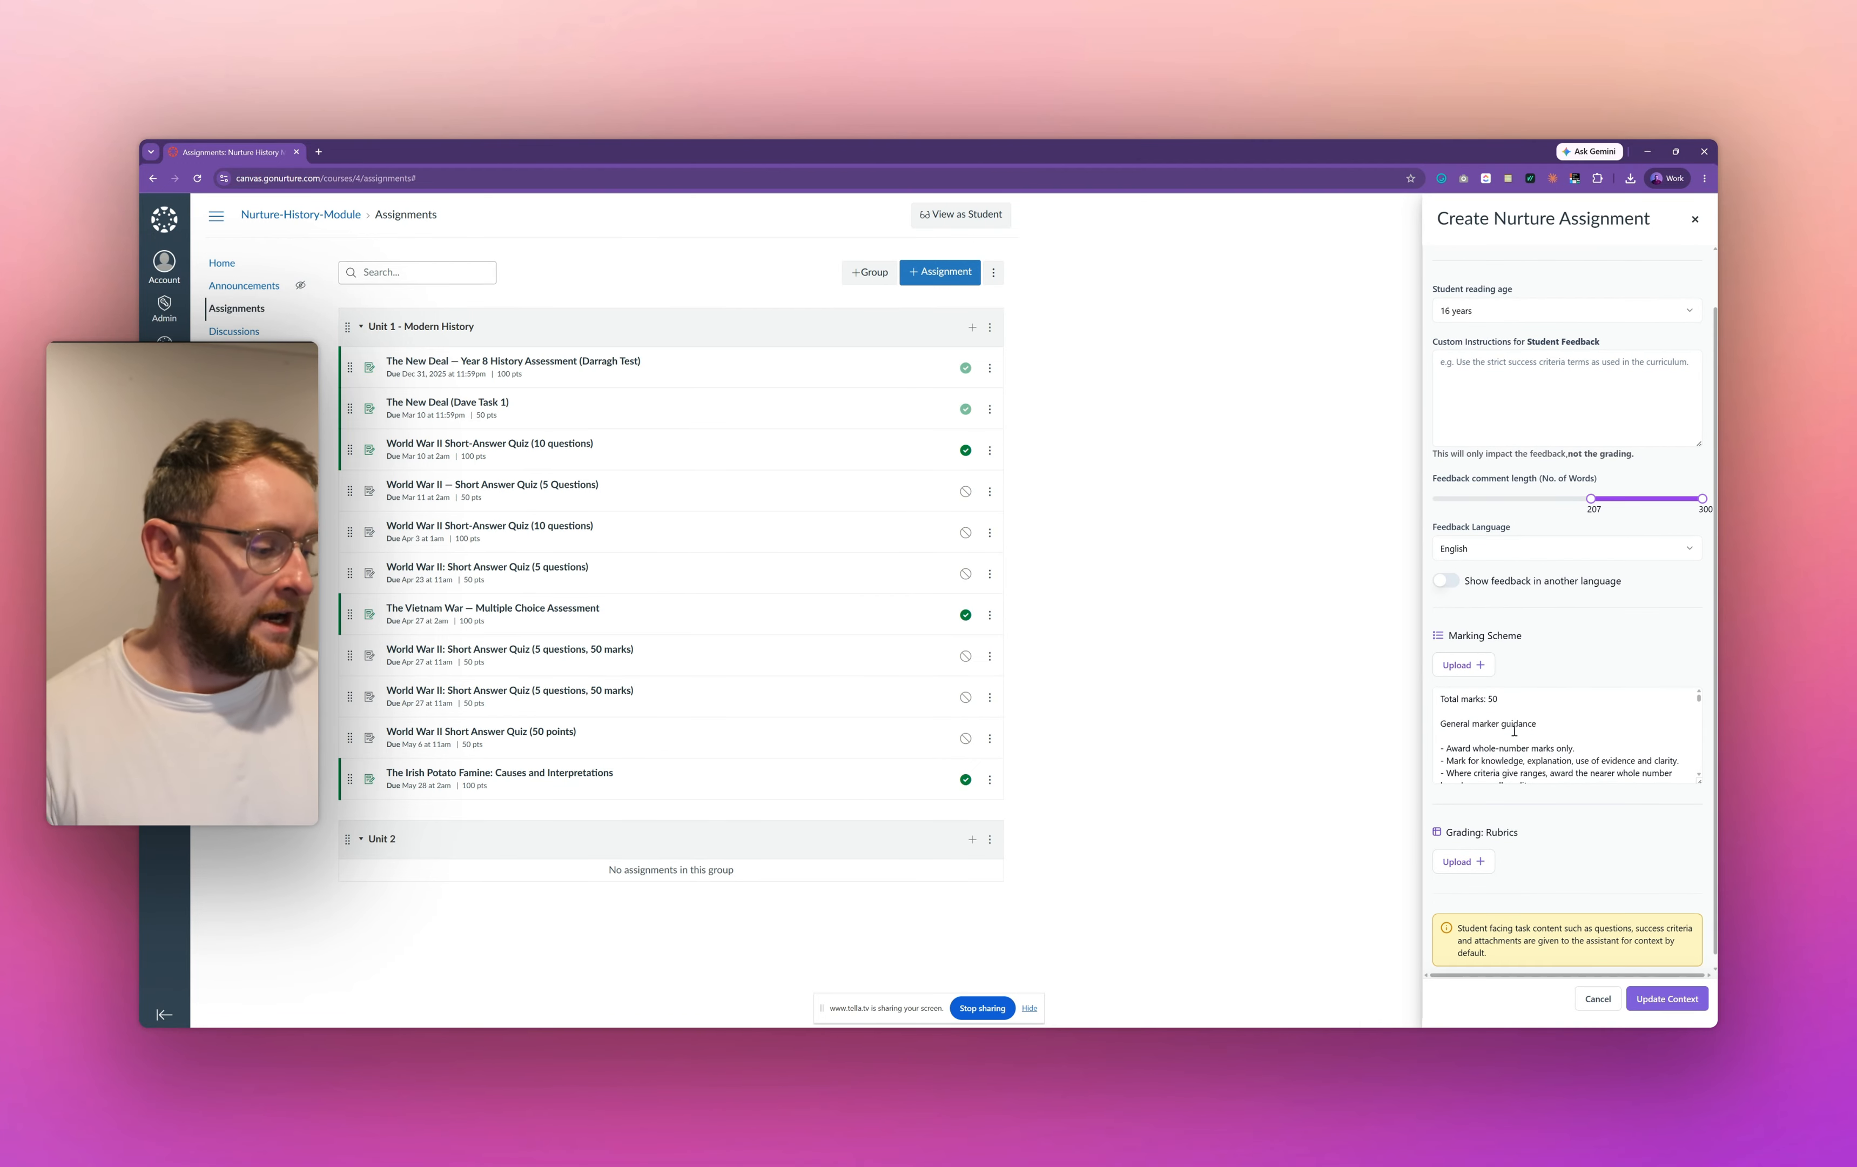
scroll(1549, 745, down, 5)
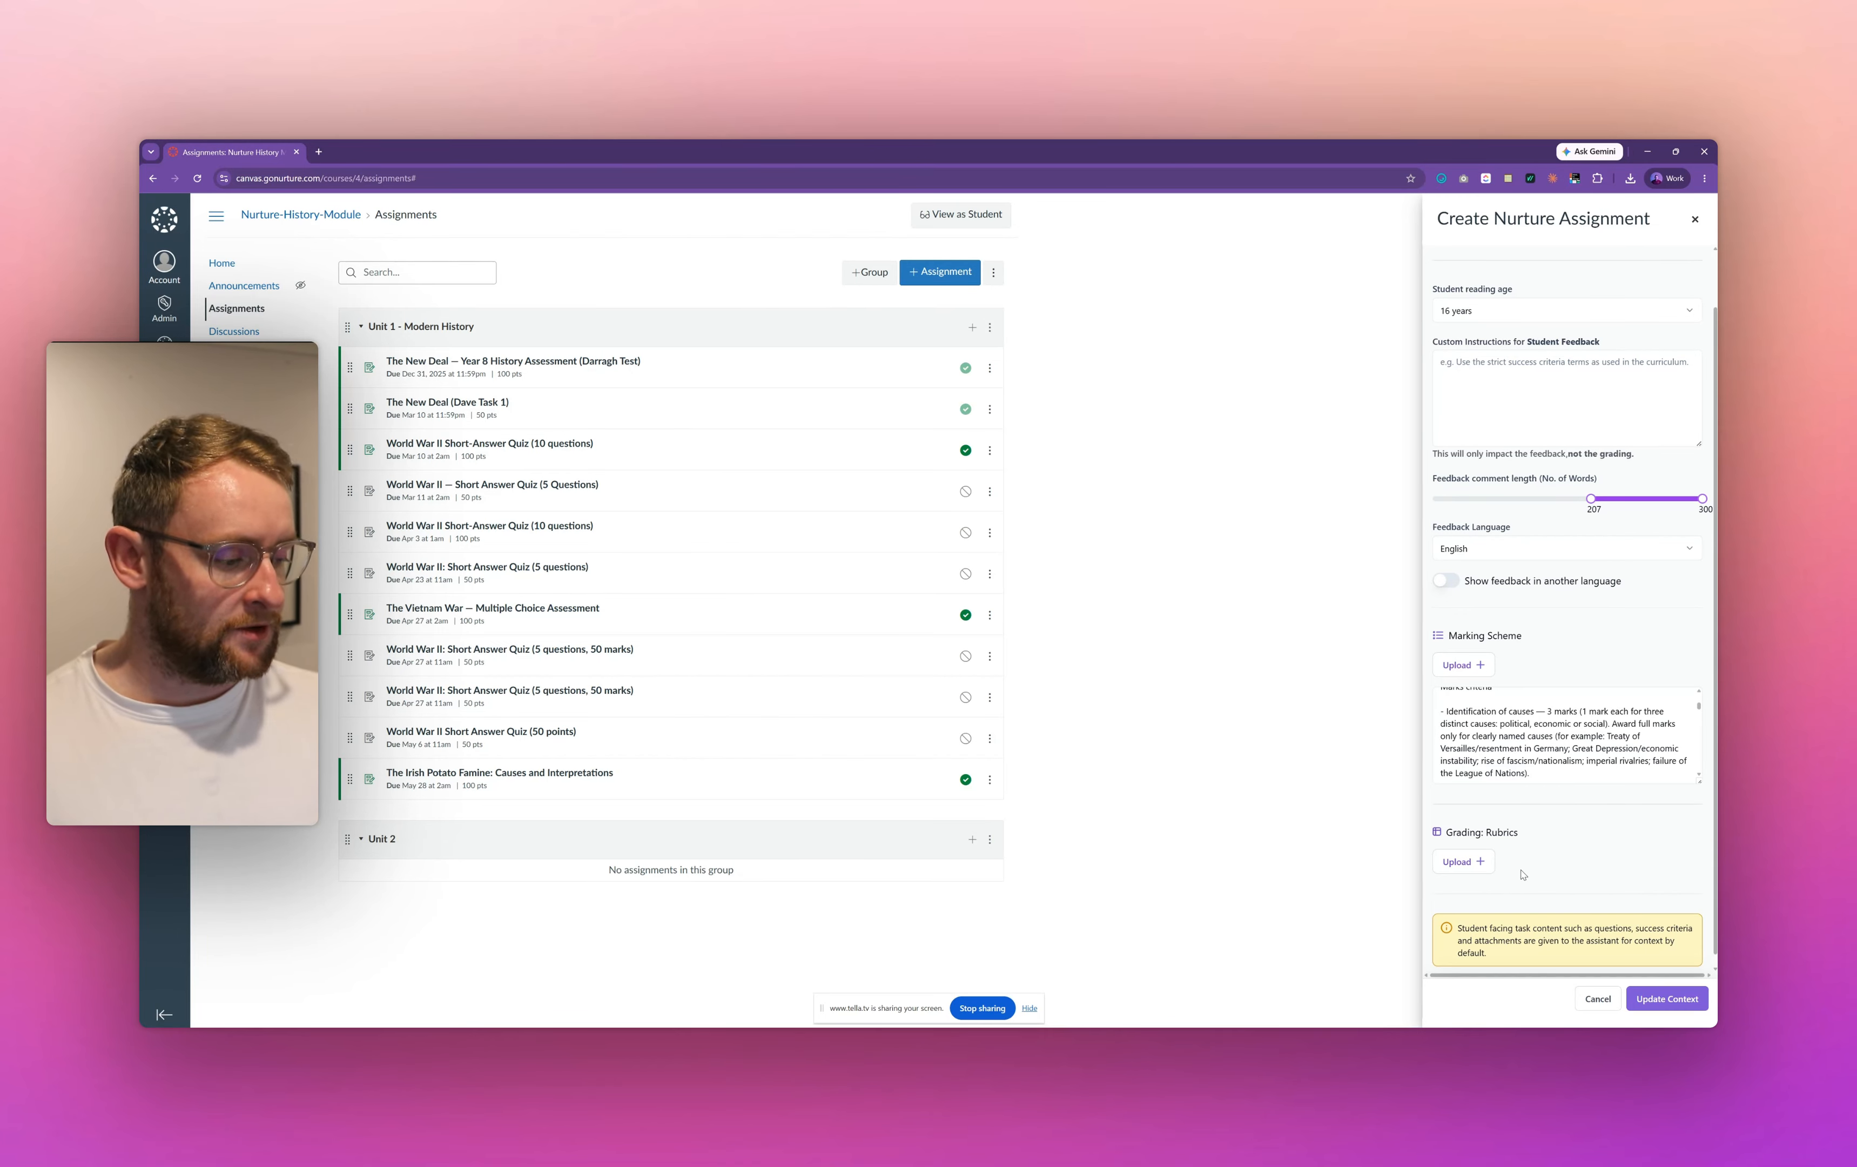
scroll(1482, 853, down, 1)
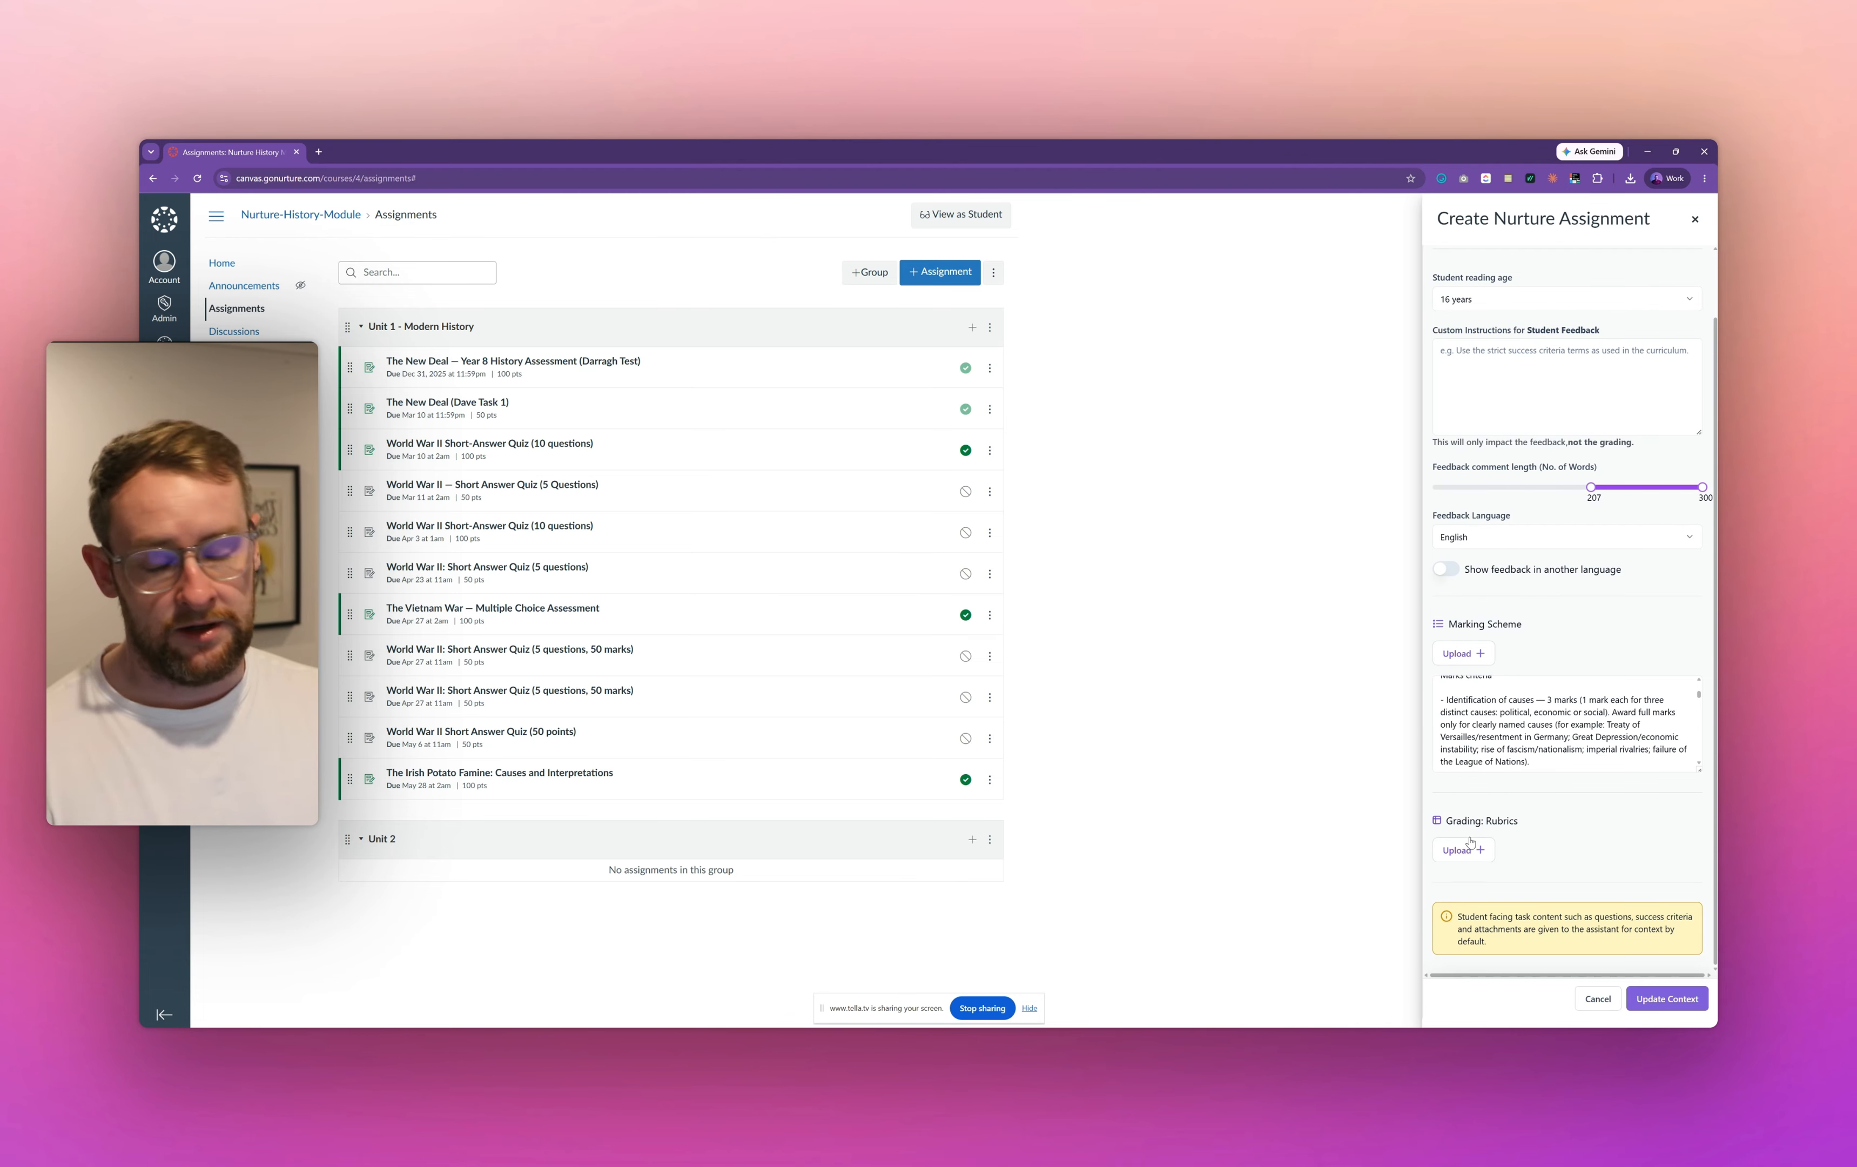
scroll(1570, 804, up, 1)
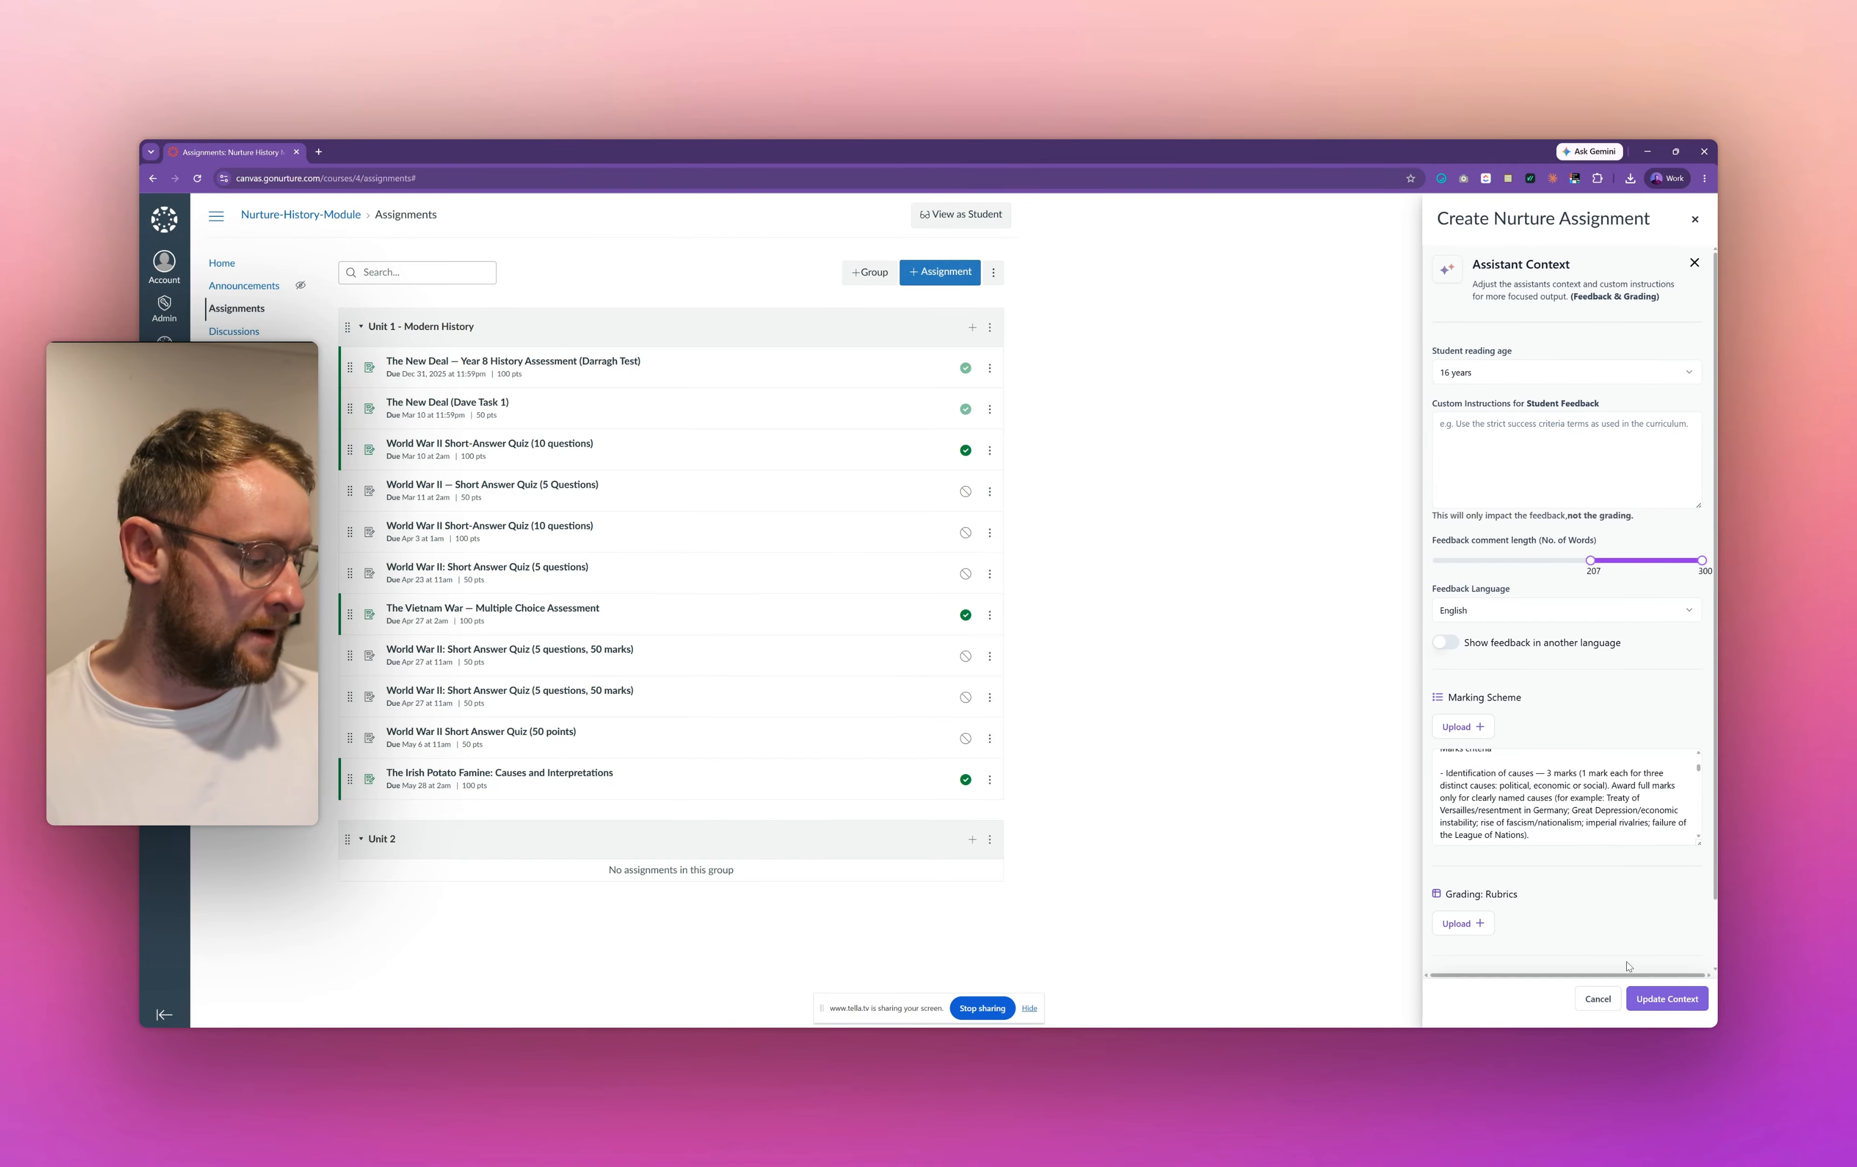
click(1650, 1001)
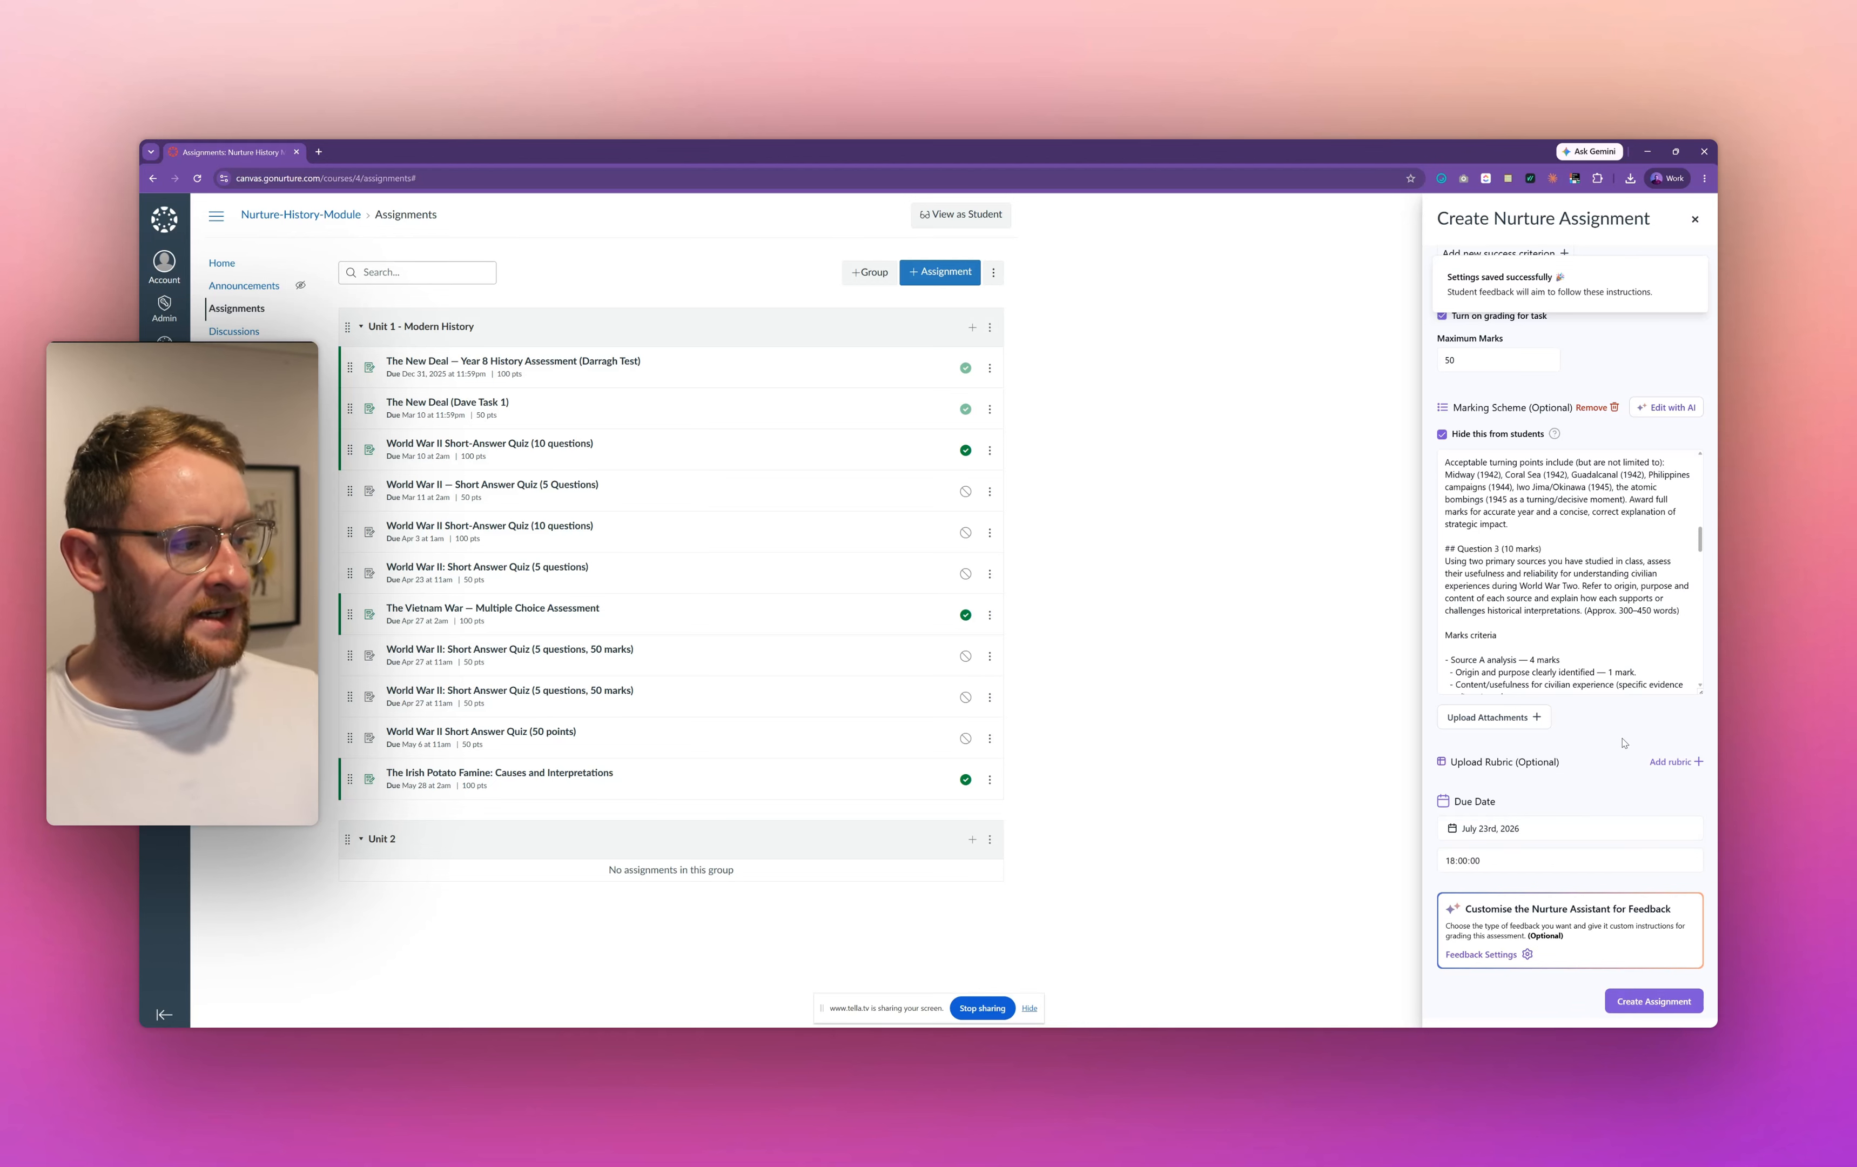
click(1649, 1003)
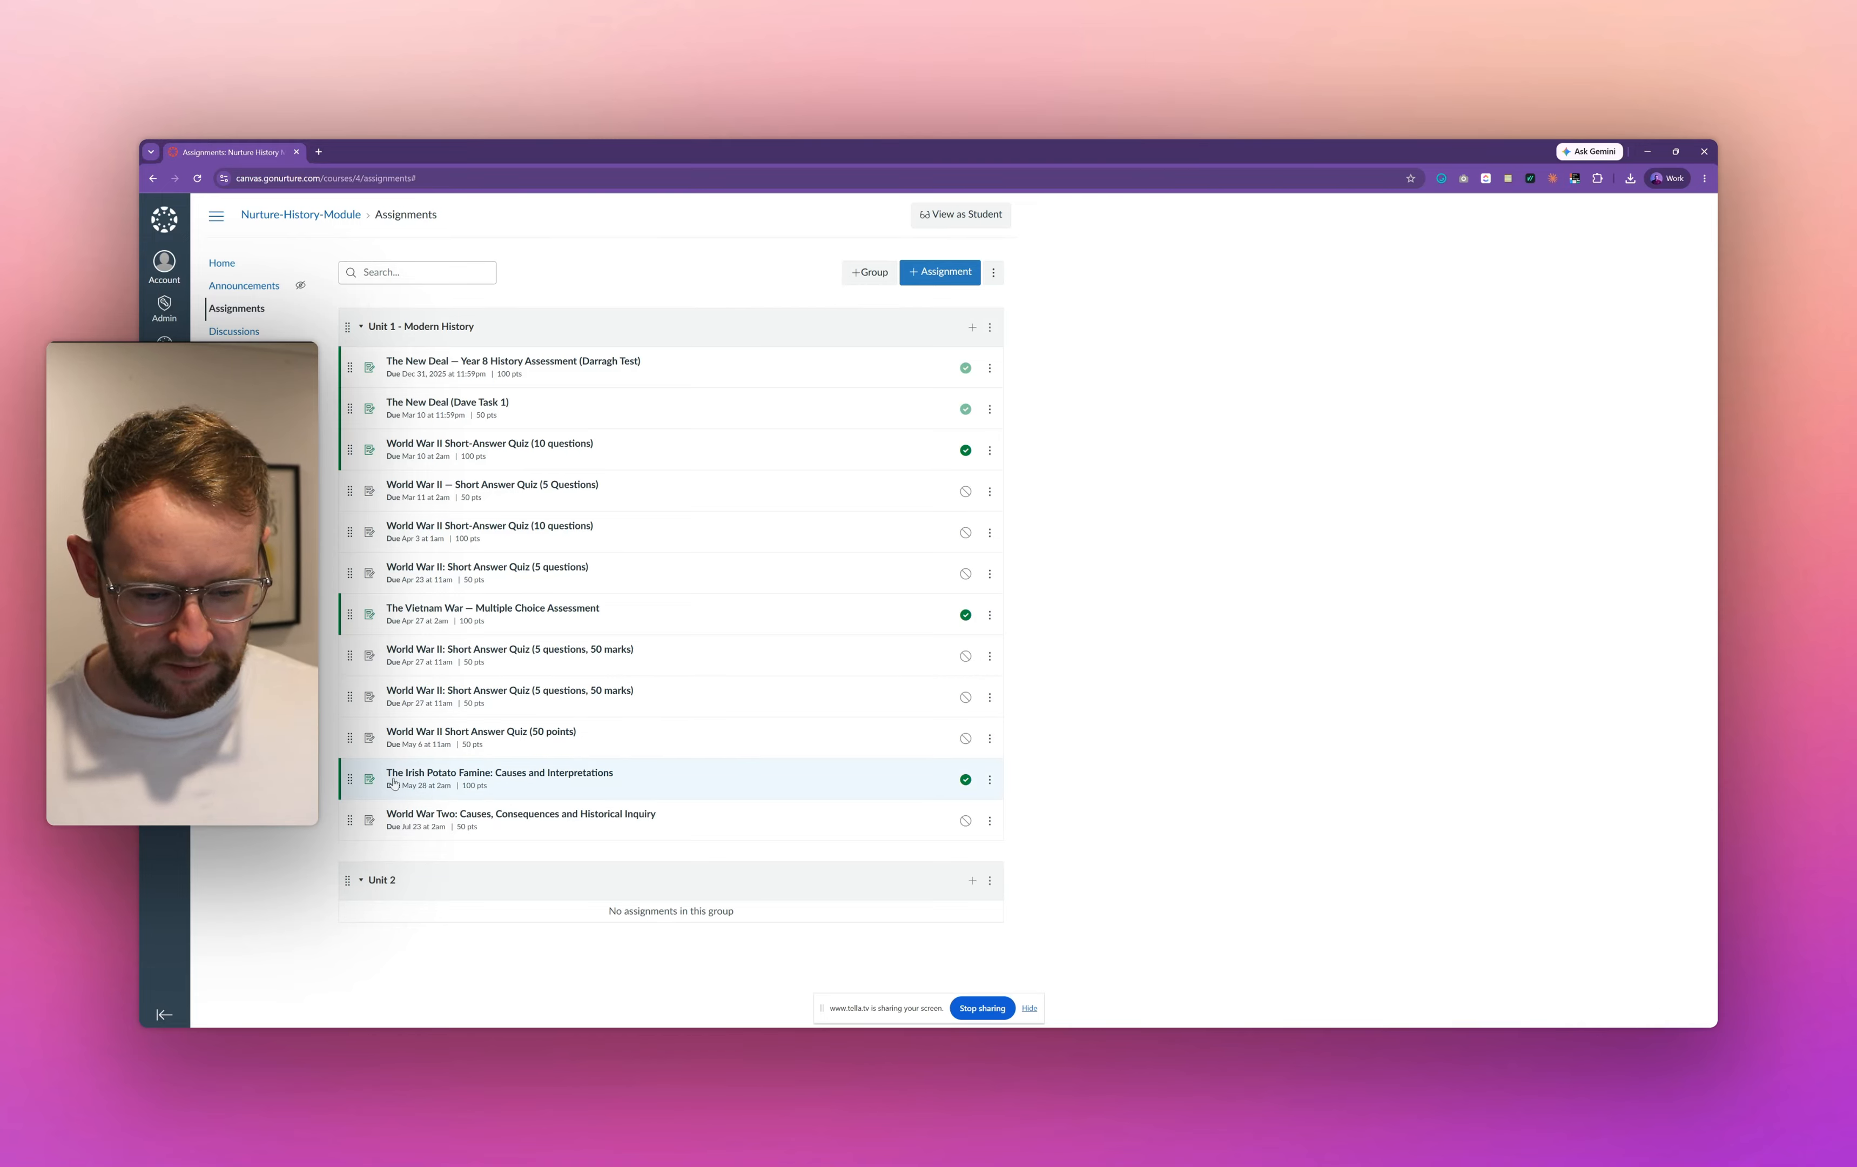
Step: View the options for the new World War Two assignment, and open the assignment to look over its questions
click(989, 821)
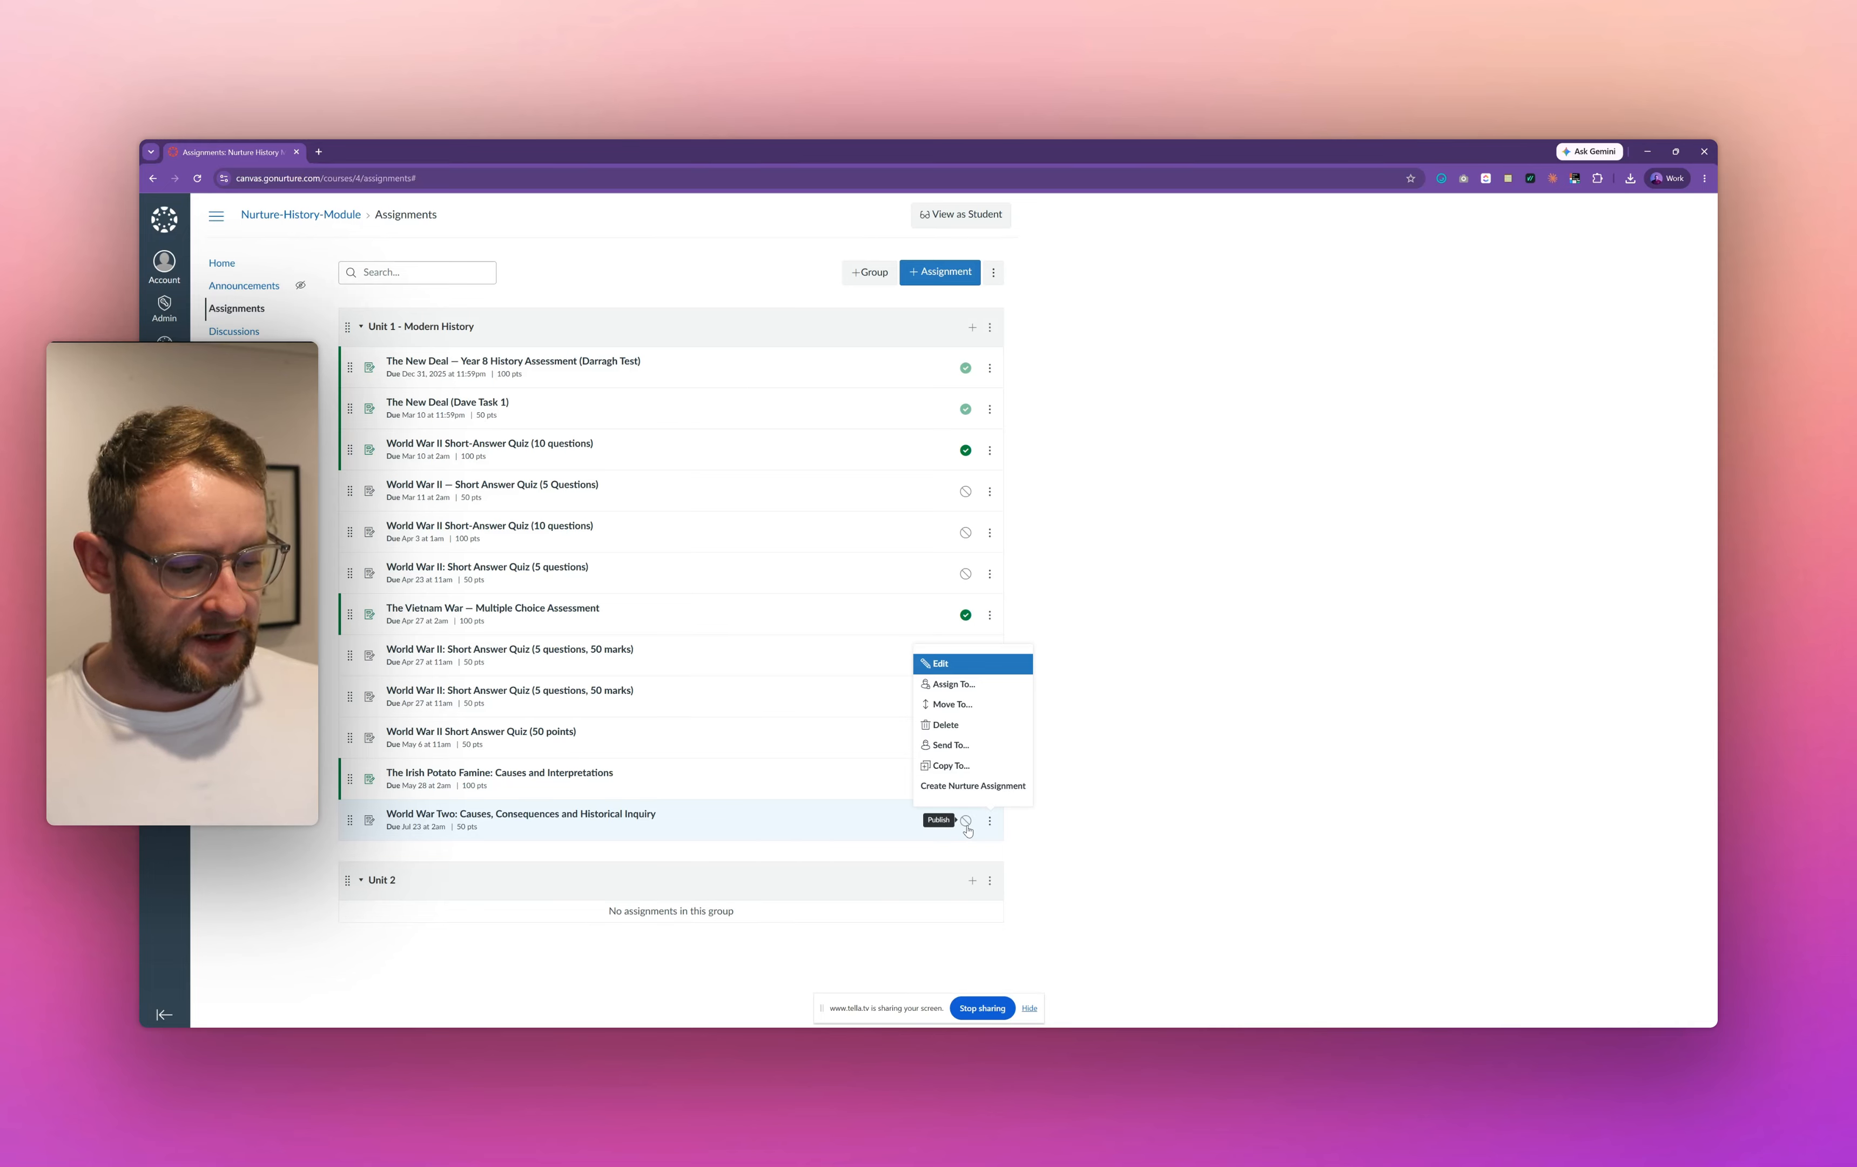
click(1054, 817)
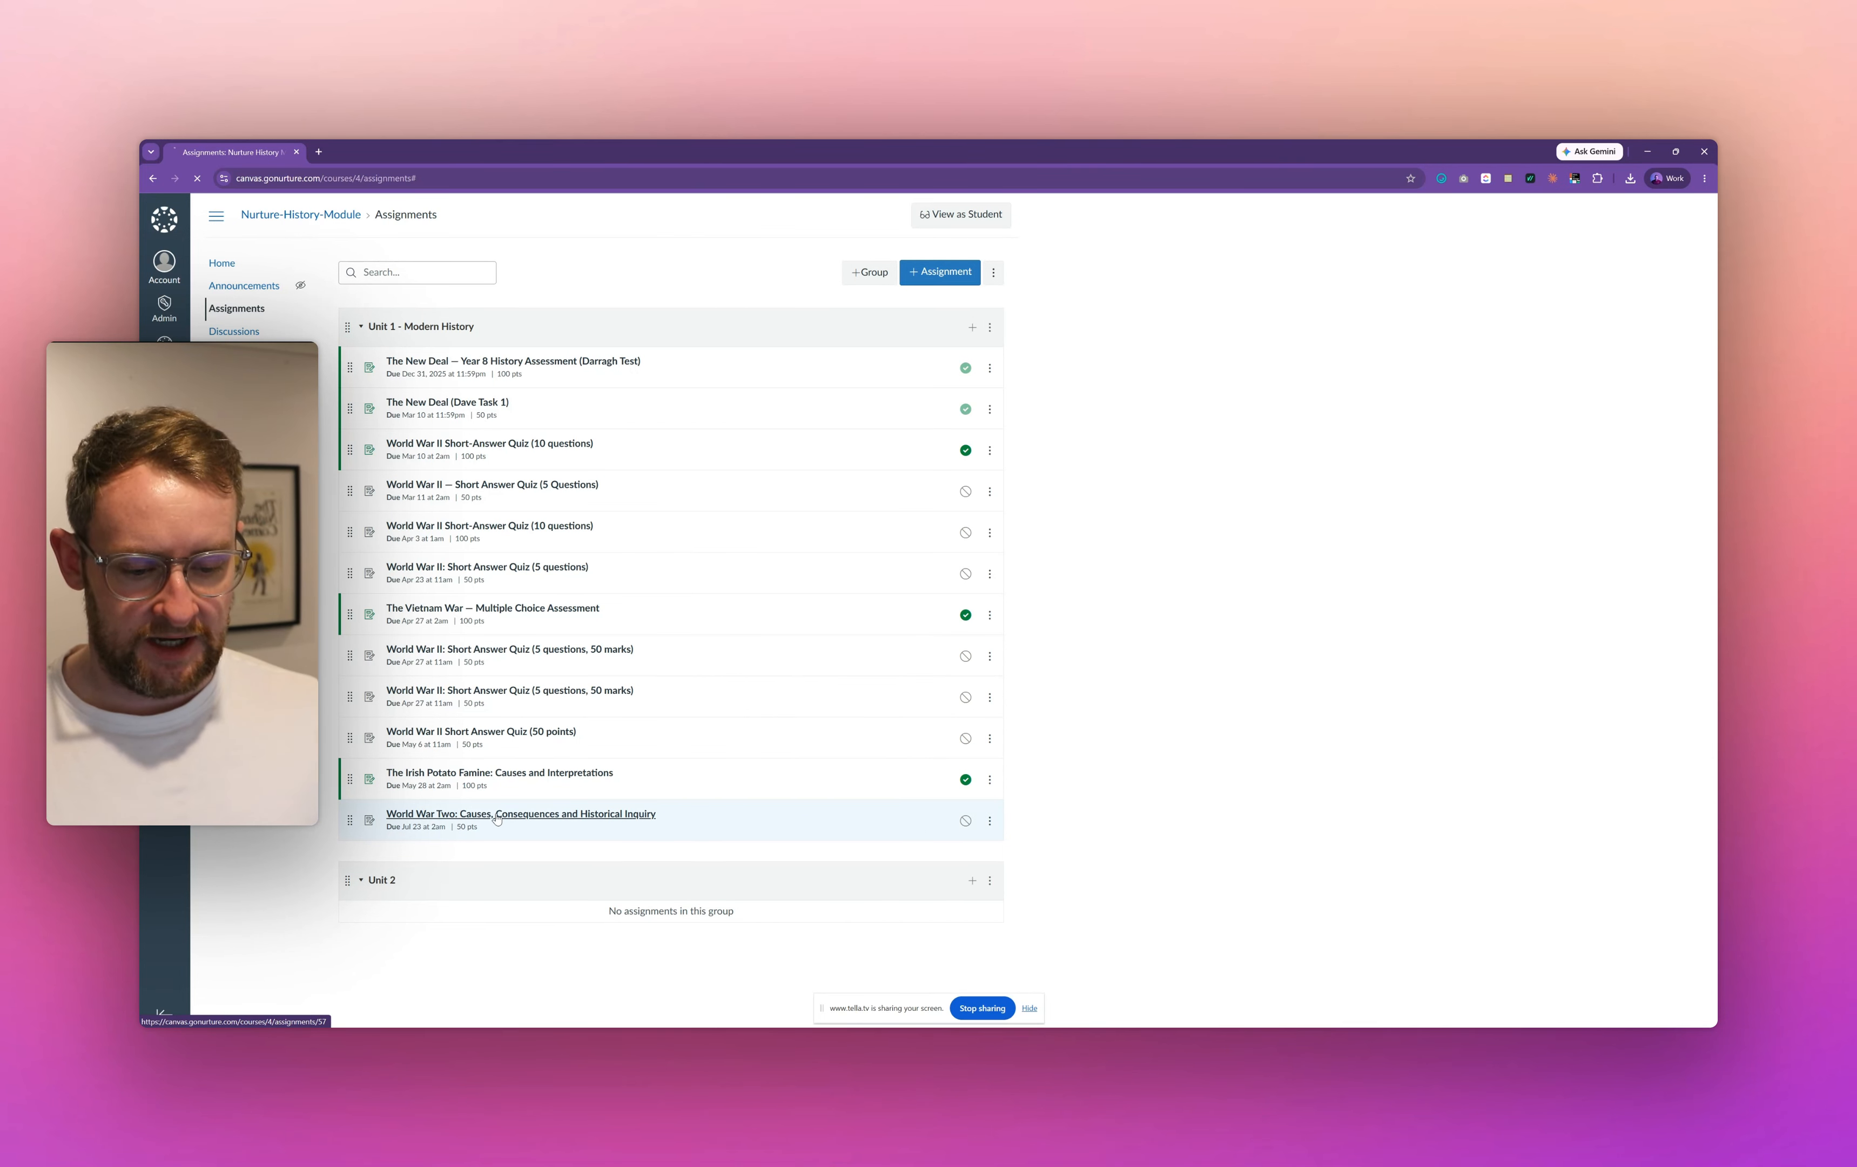
click(496, 818)
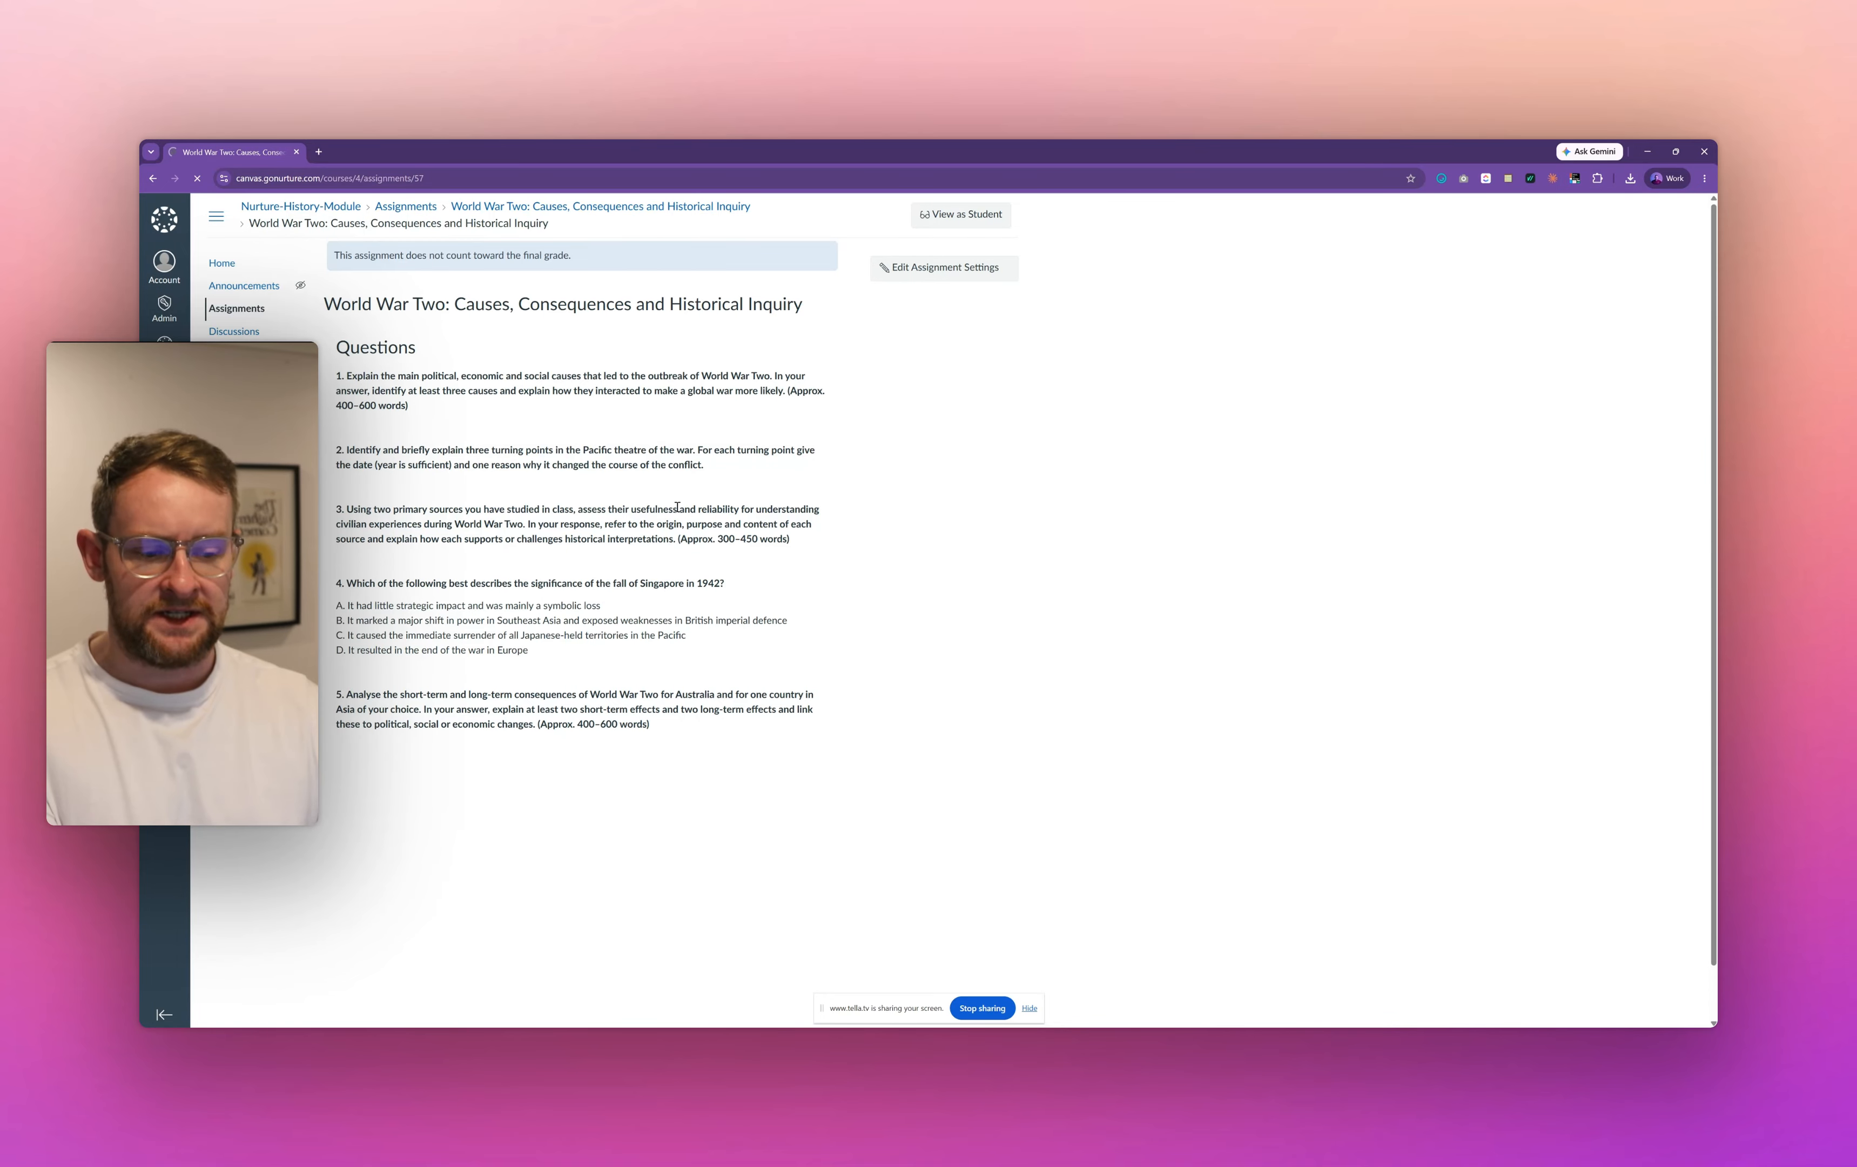
scroll(677, 507, down, 1)
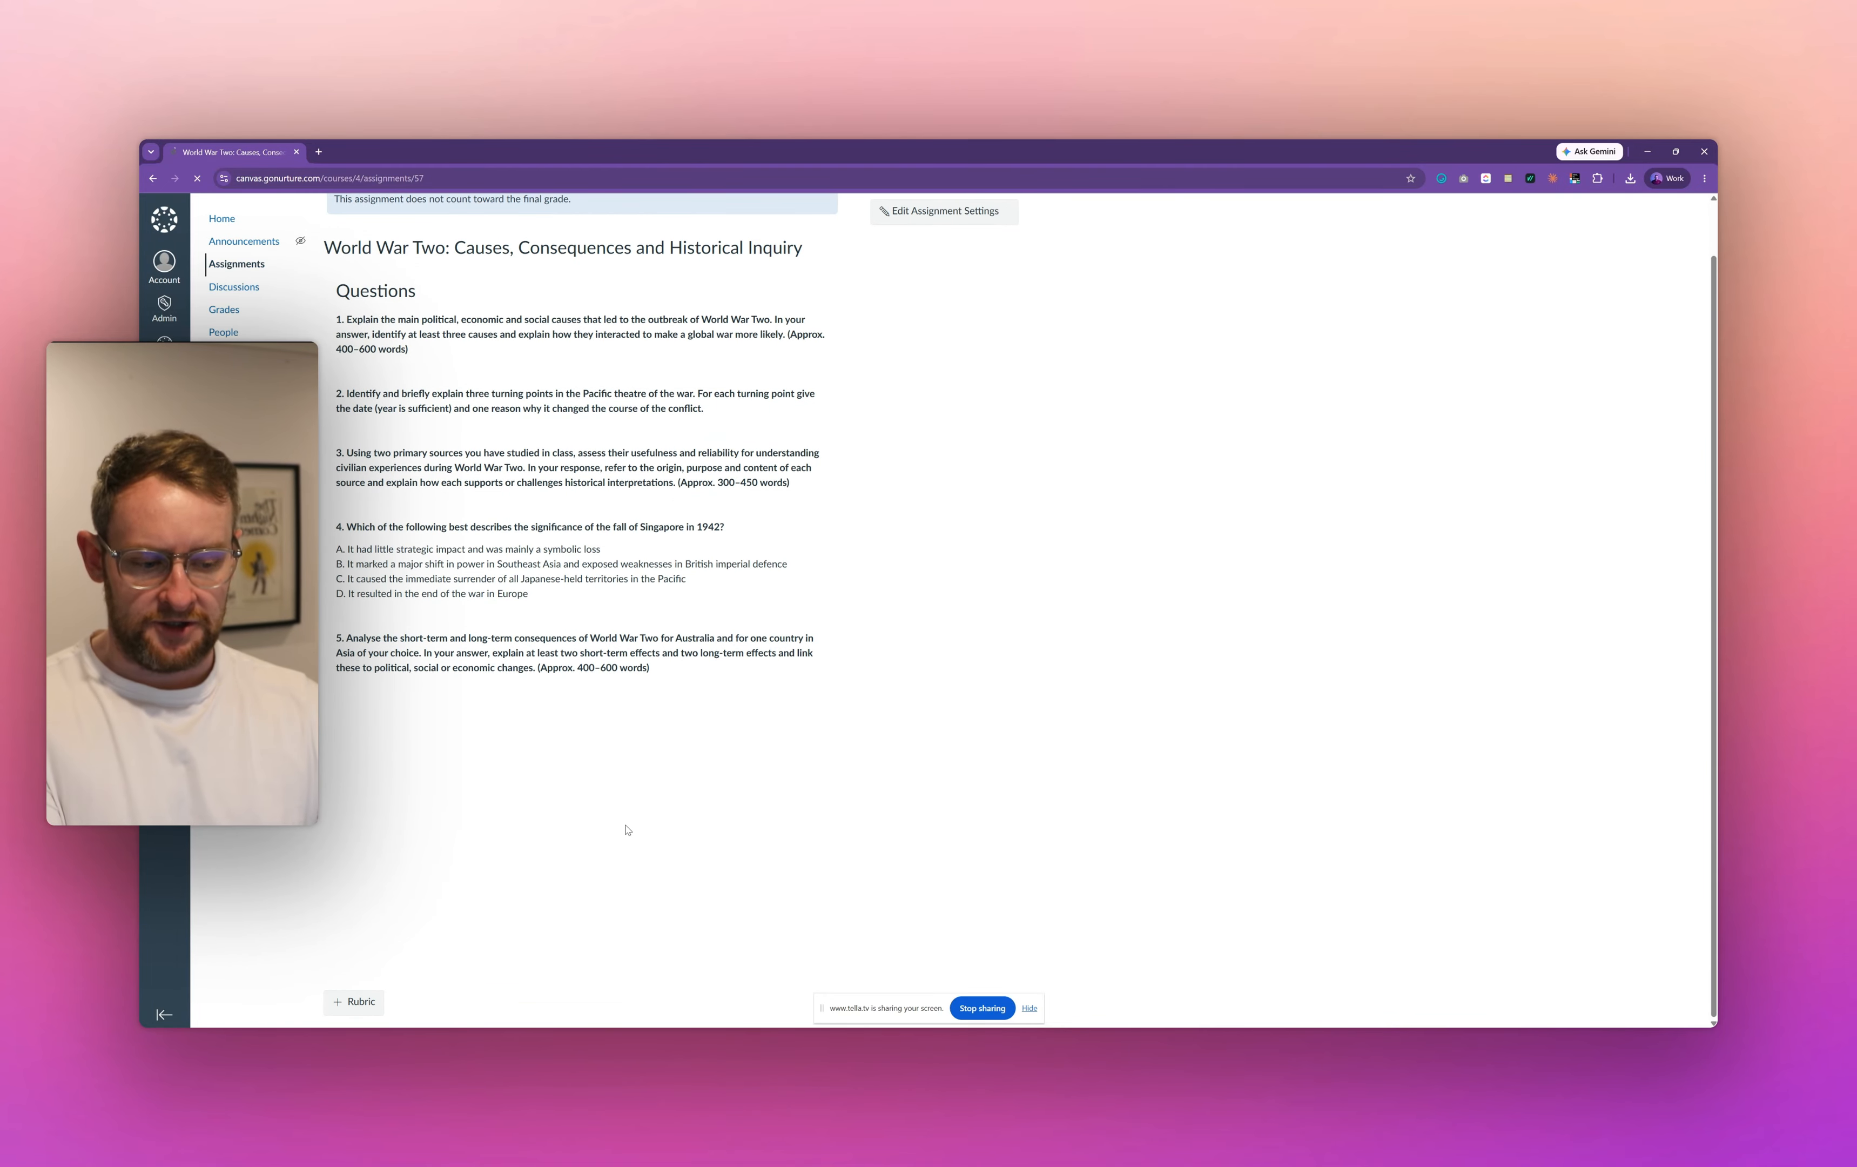
scroll(796, 347, up, 1)
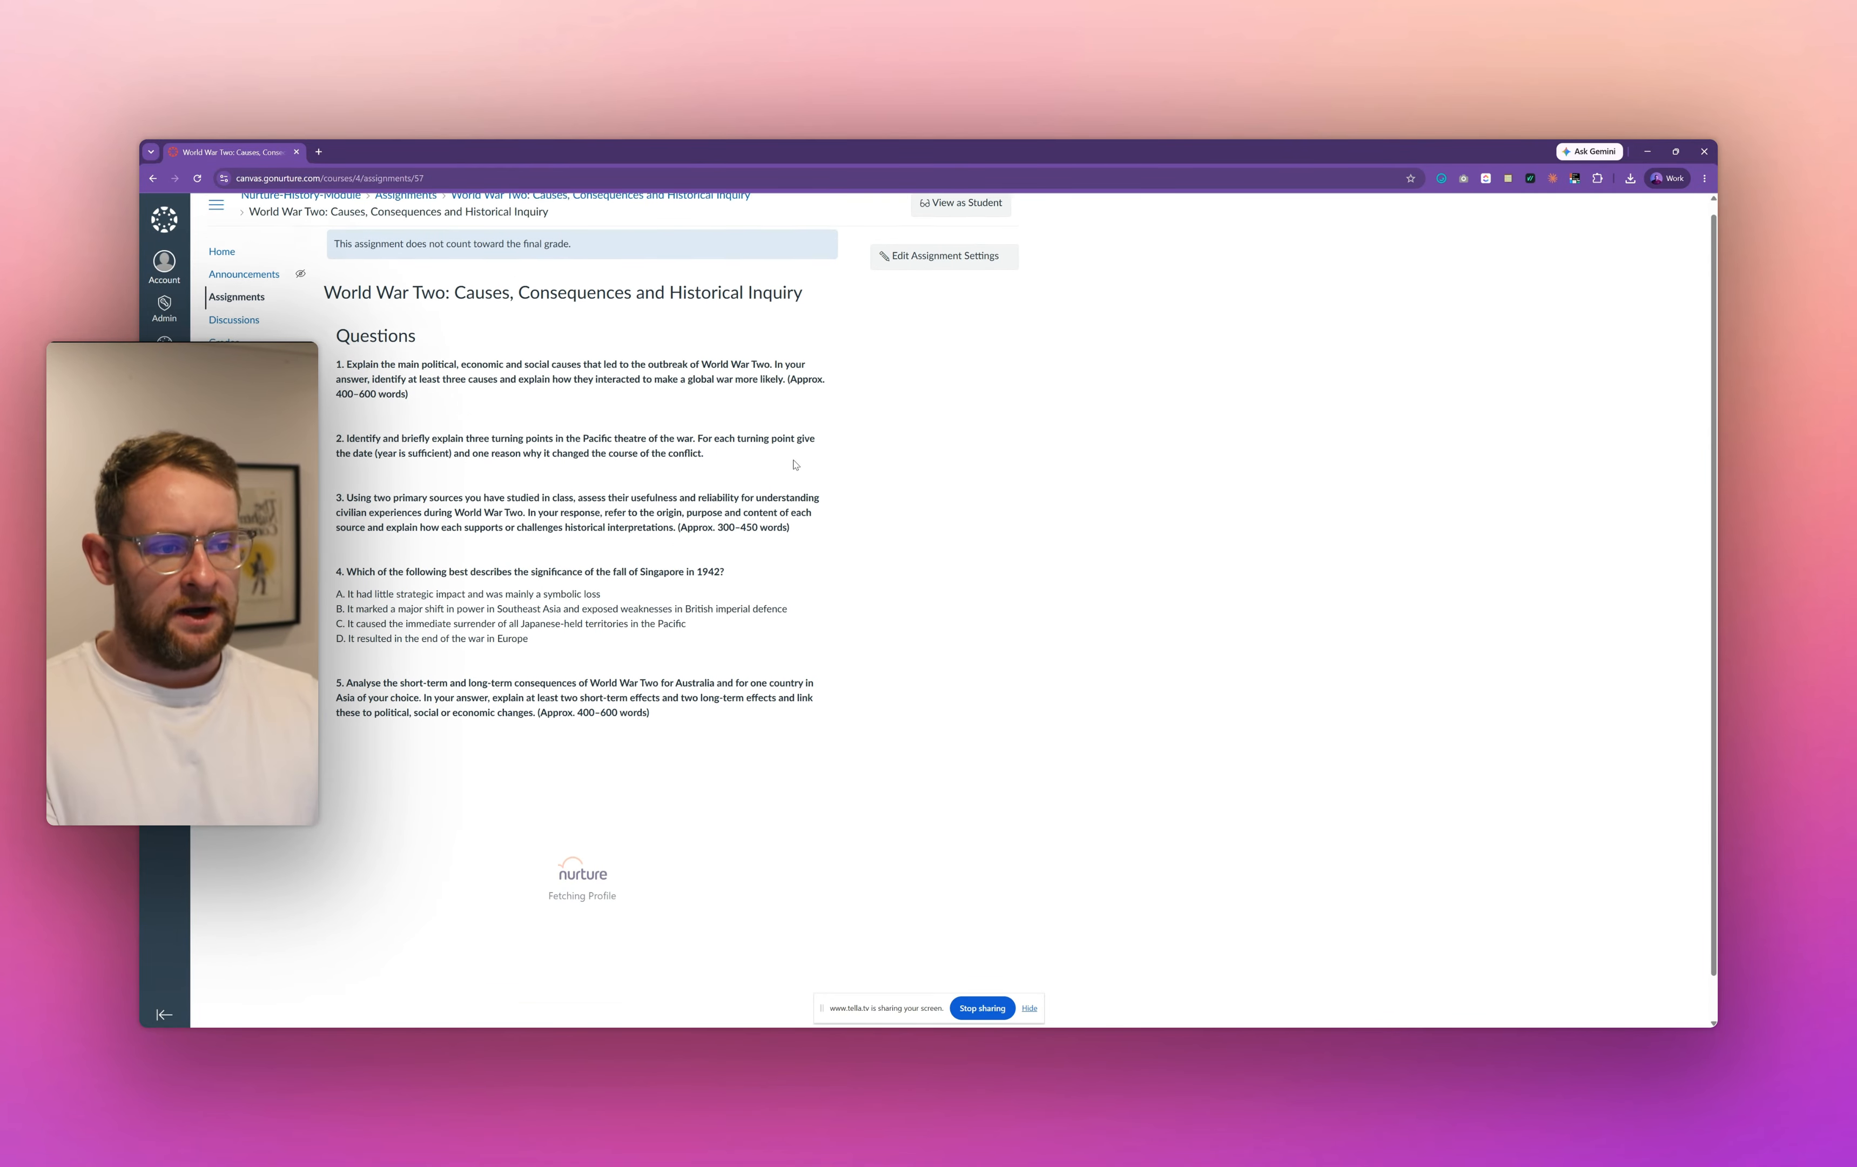
Step: Open the assignment's settings, check the external tool URL and due date, and save and publish the assignment
click(928, 270)
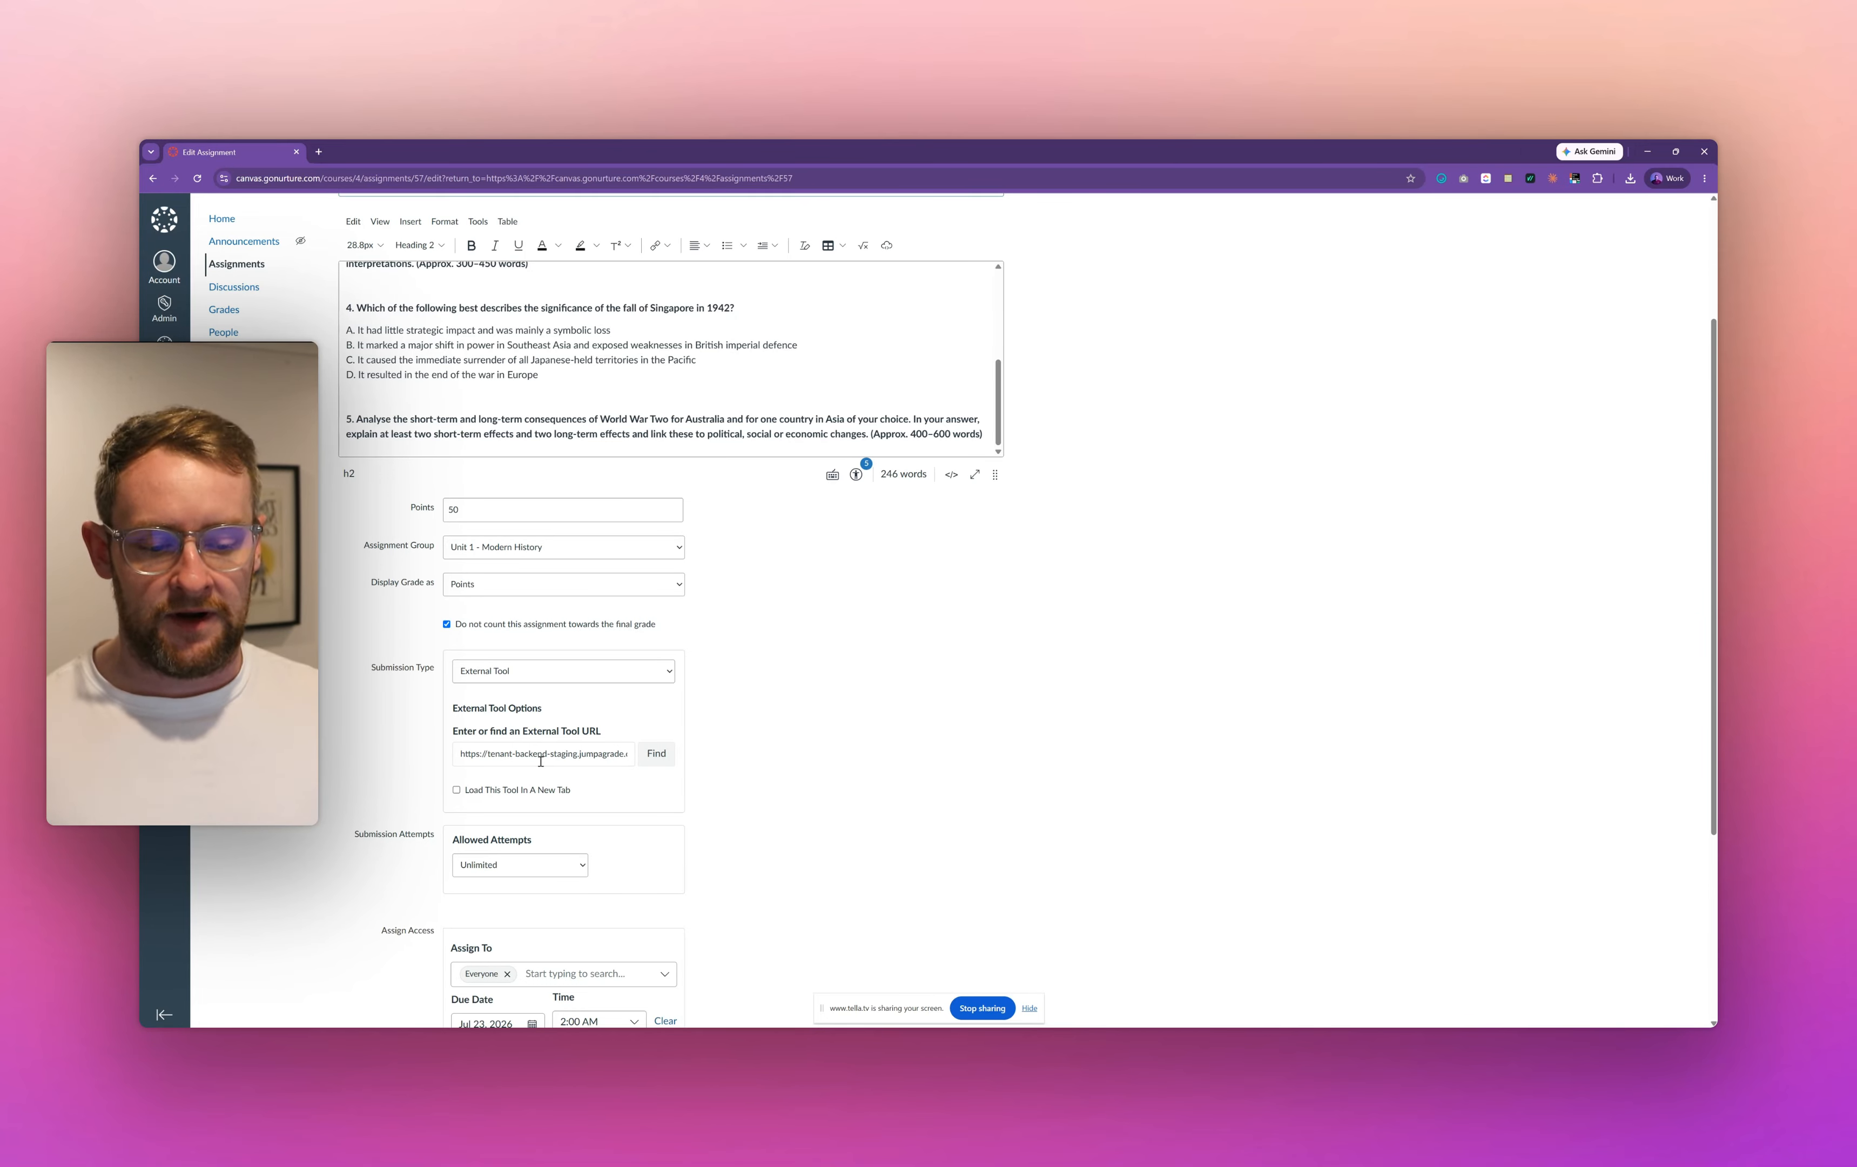
triple_click(541, 761)
click(774, 725)
scroll(775, 763, down, 1)
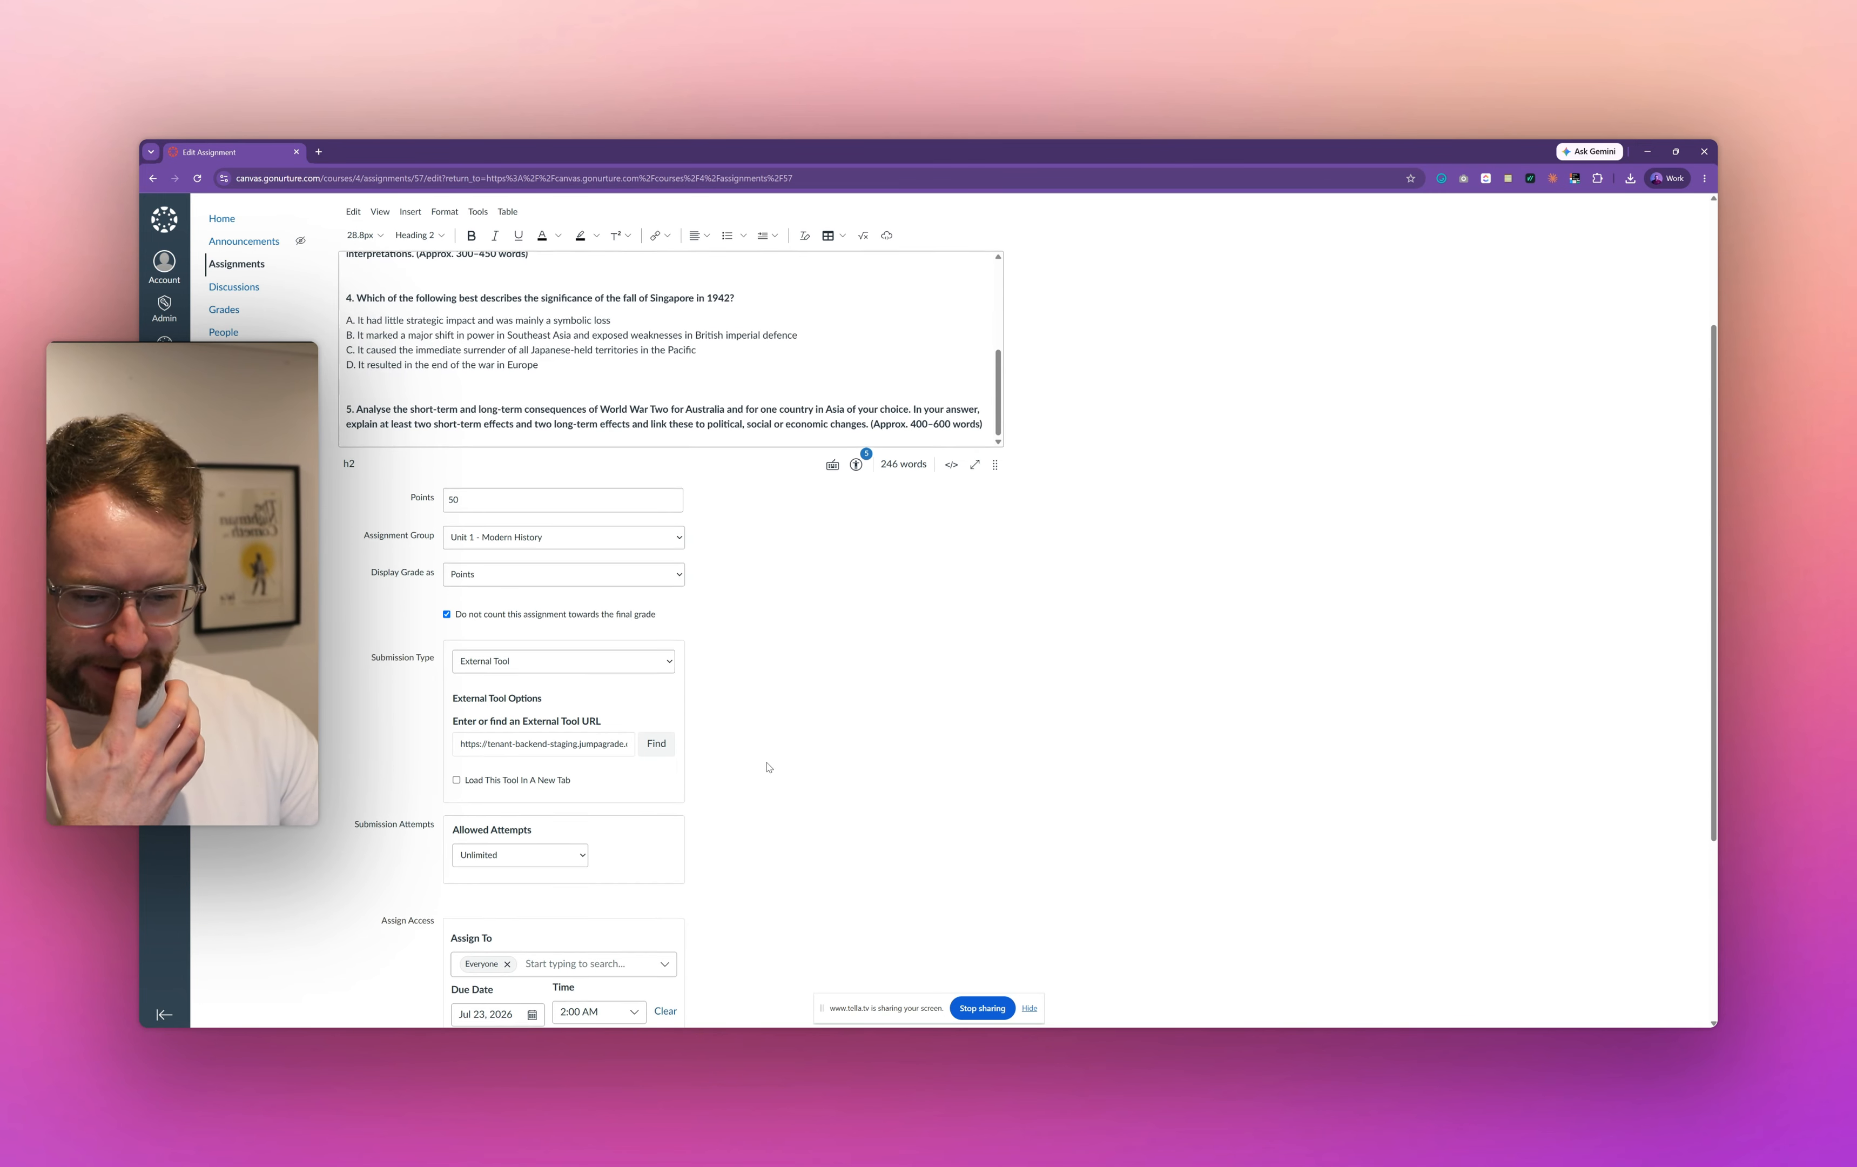
scroll(768, 767, down, 4)
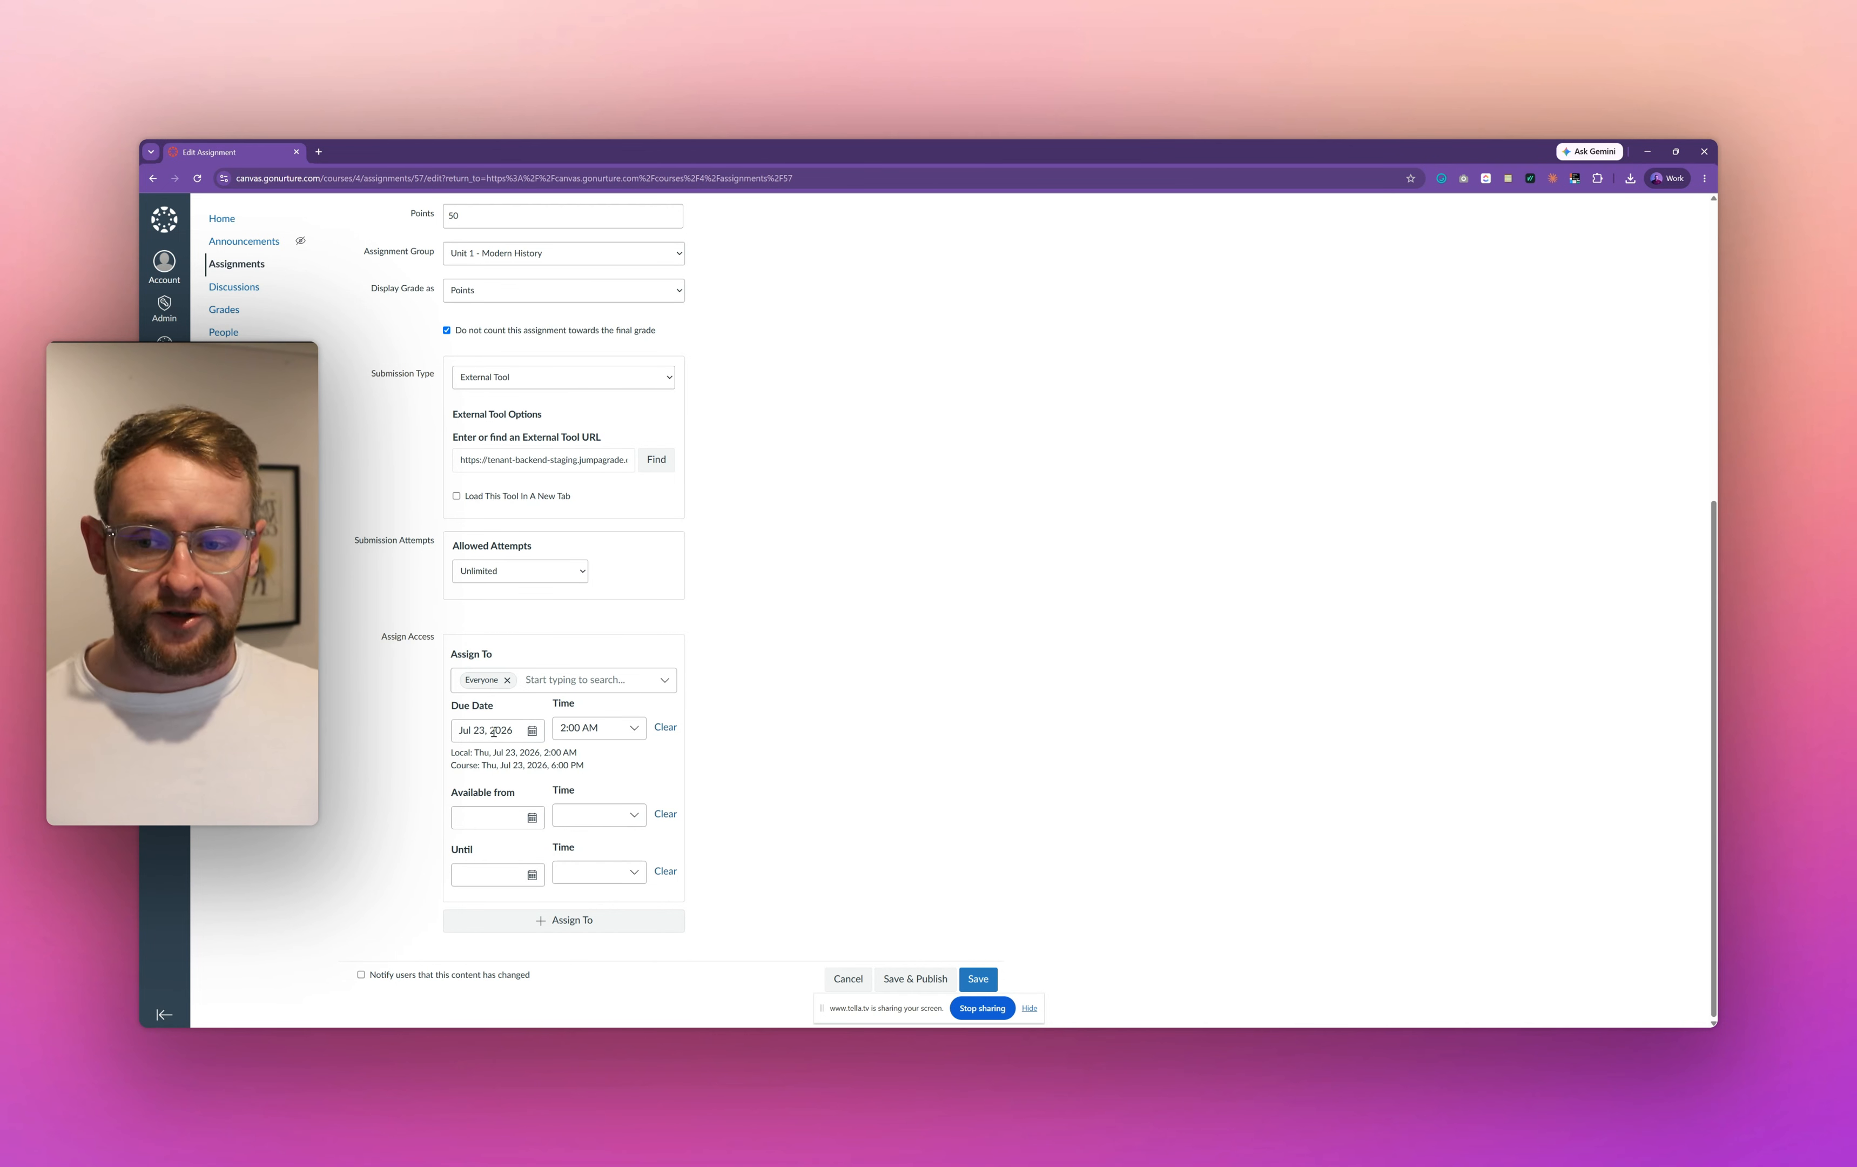
click(929, 981)
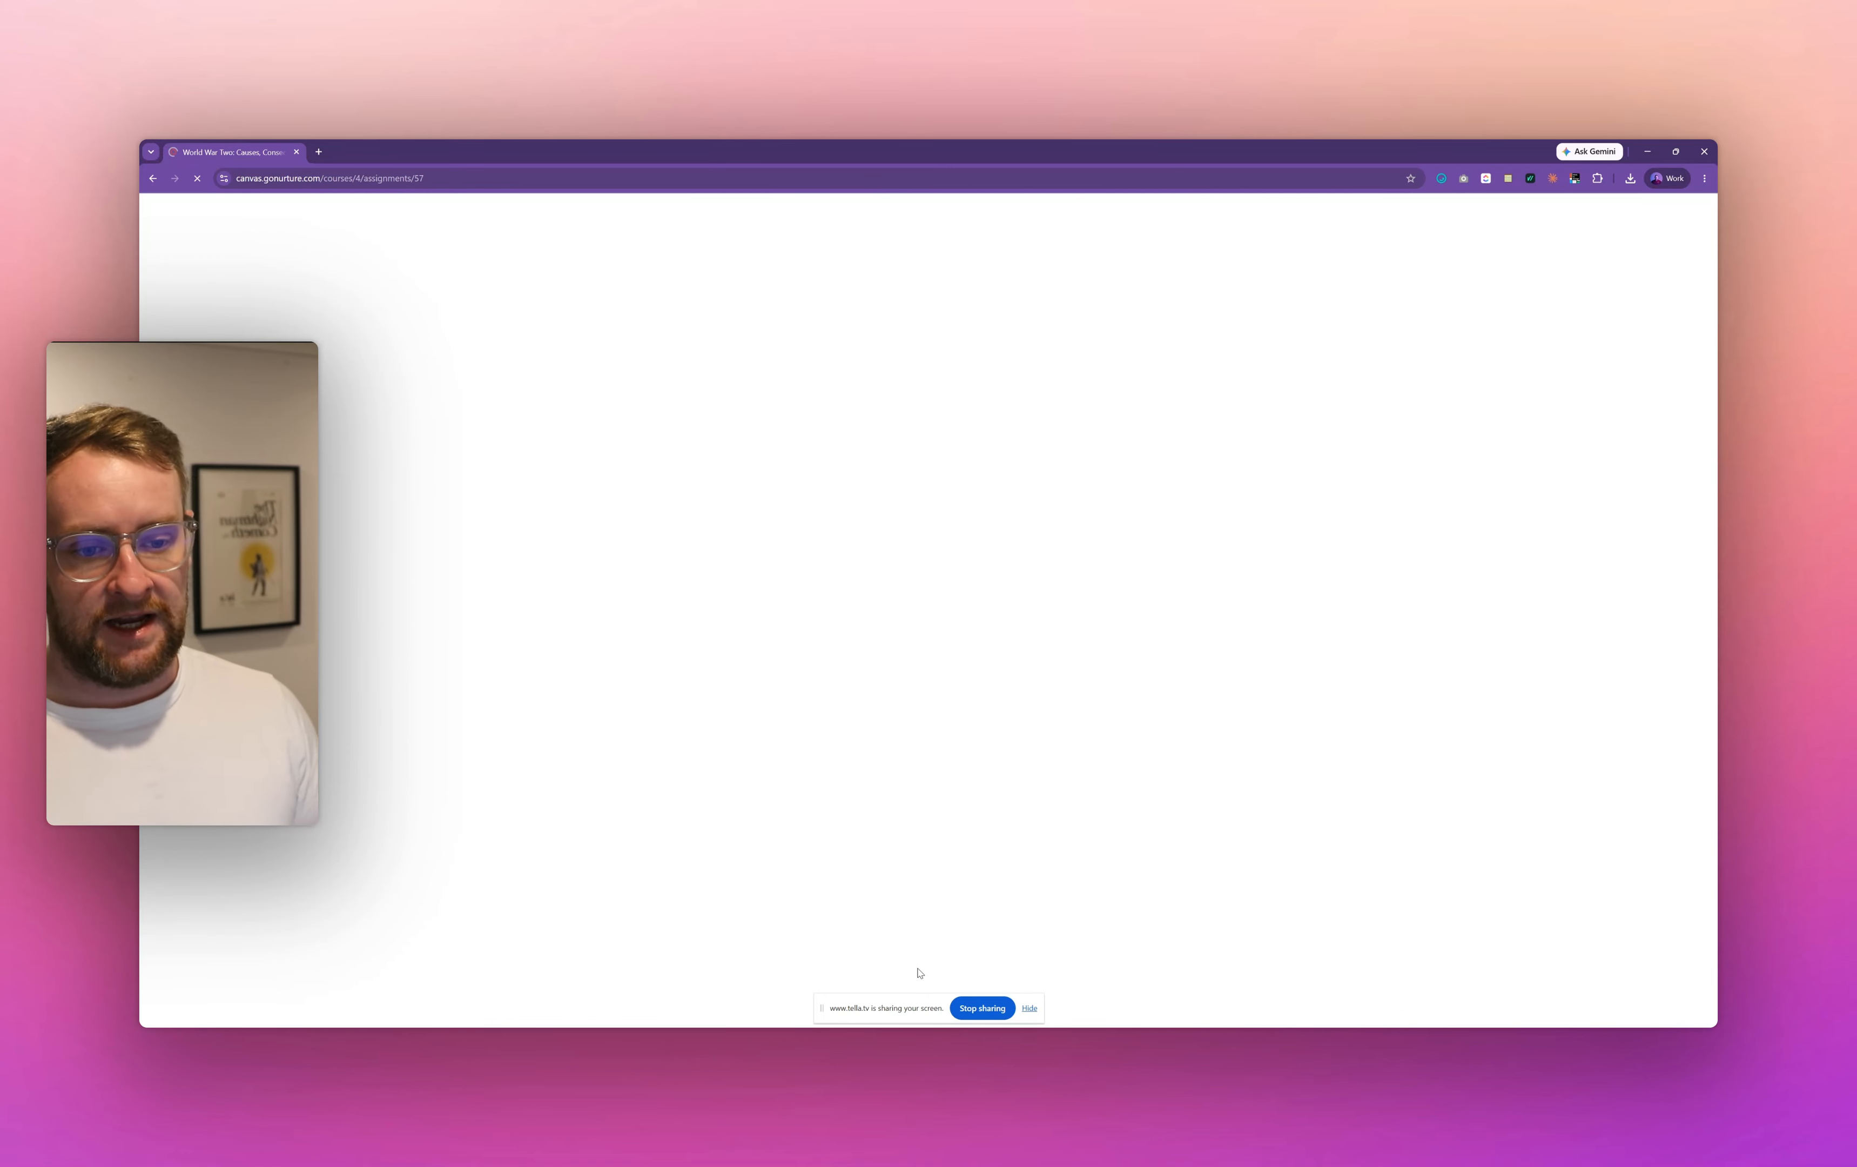